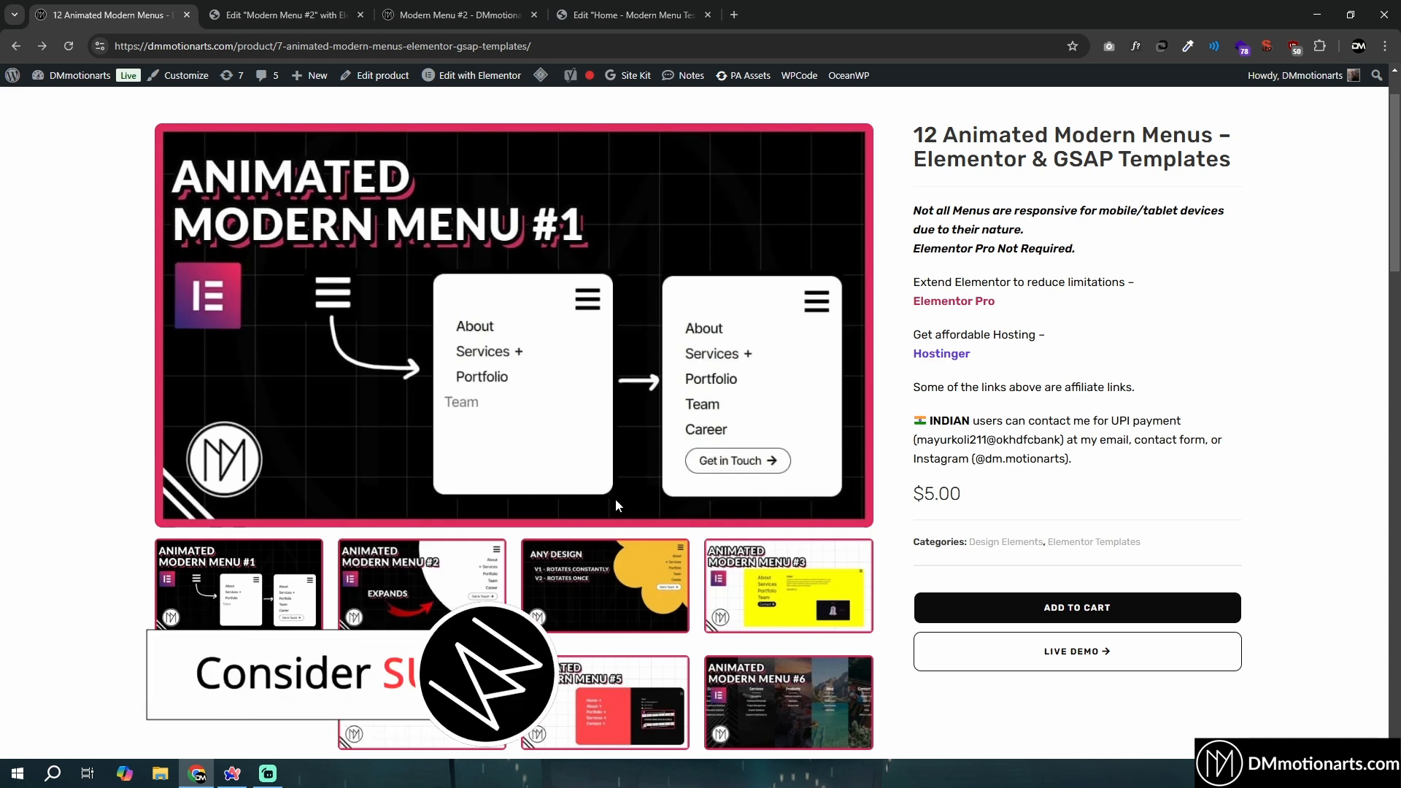
# - Open the live demo of the 12 Animated Modern Menus product and choose its Modern Menus 2 page
pyautogui.click(446, 7)
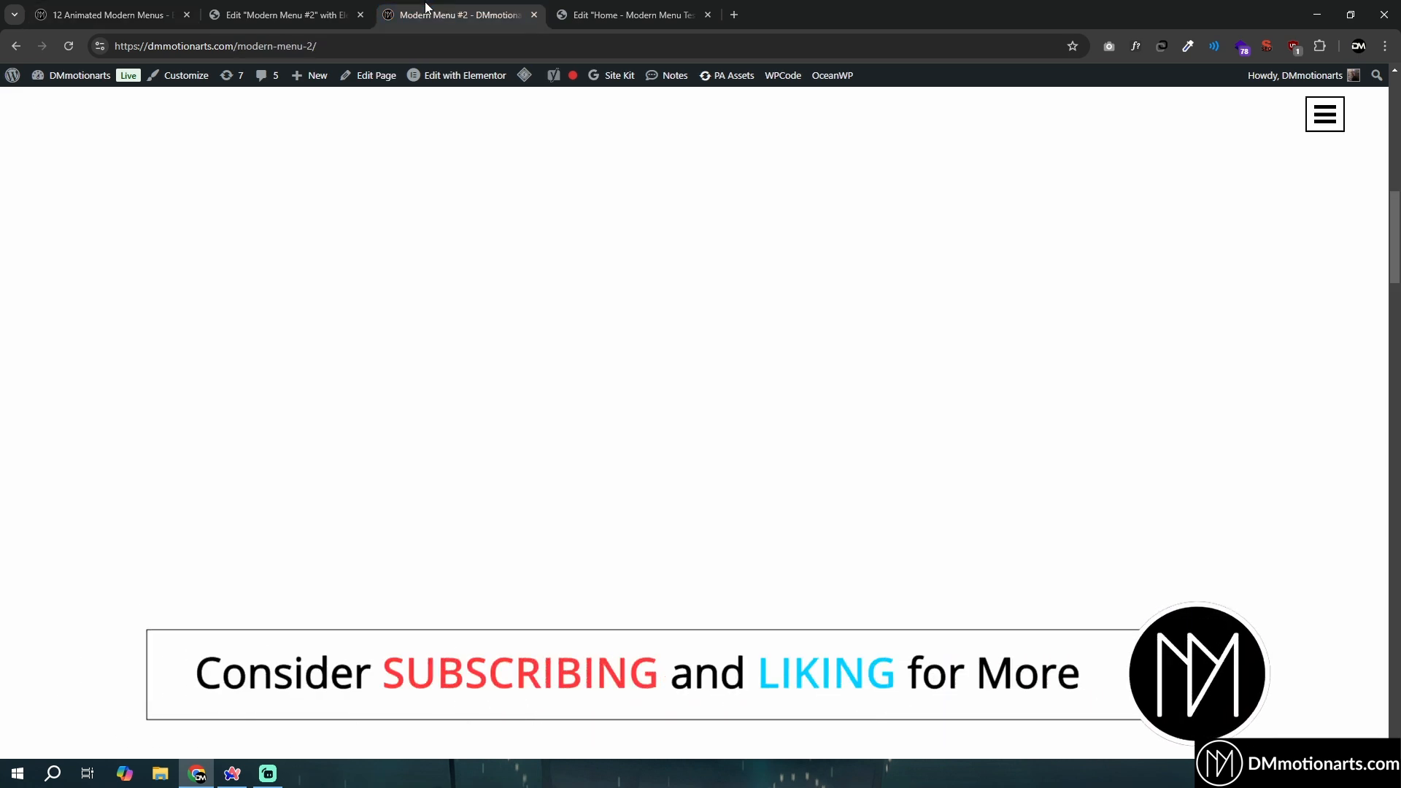
pyautogui.scroll(10, 432, 369)
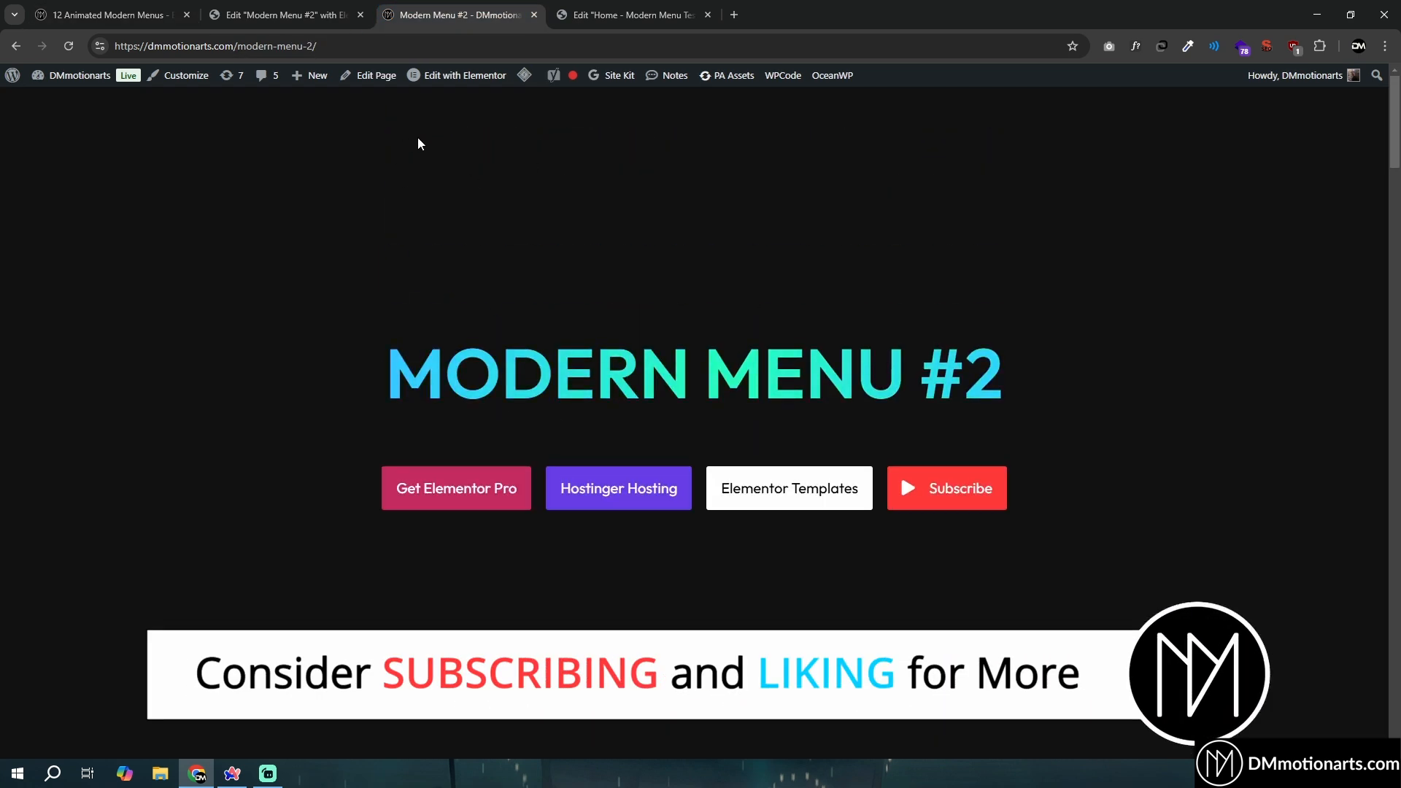
pyautogui.click(110, 15)
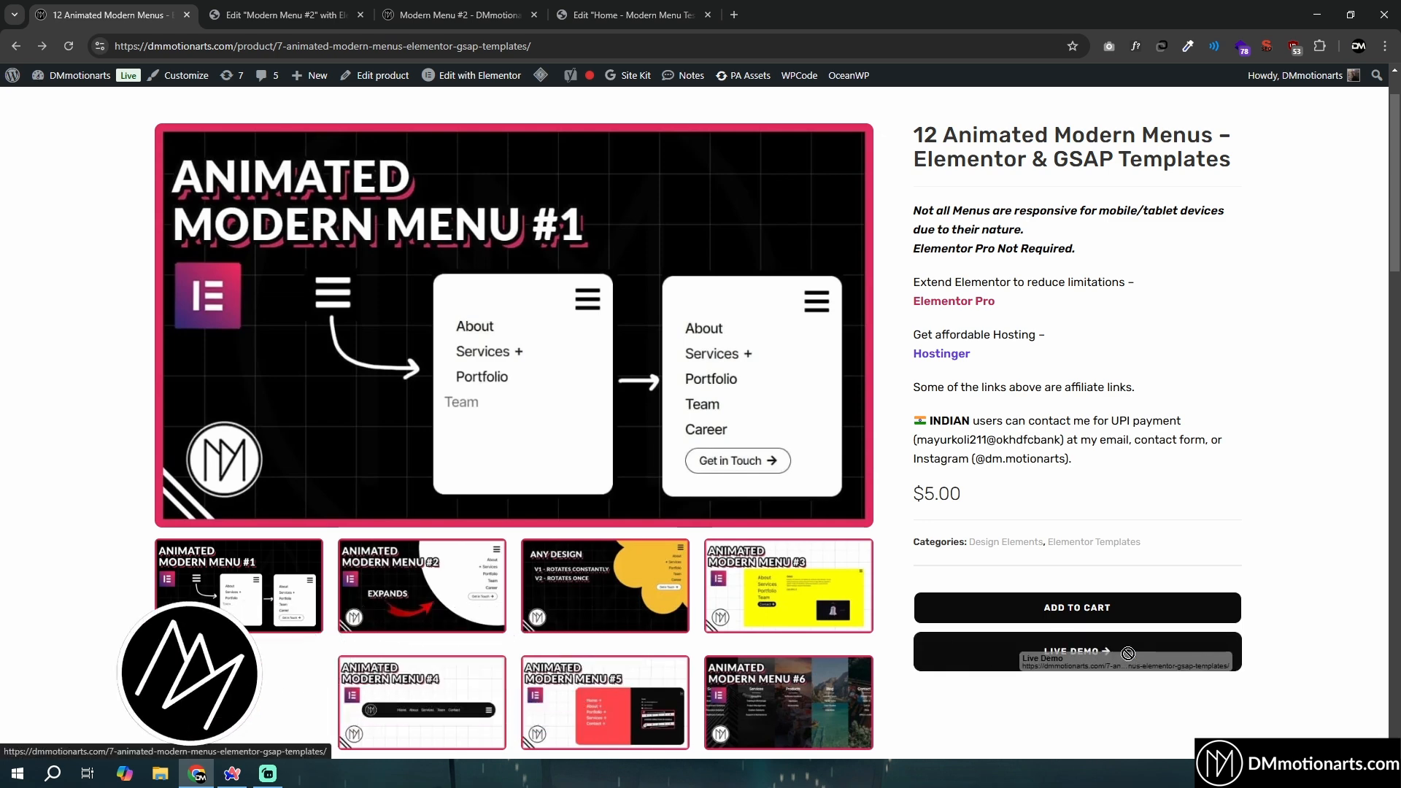
pyautogui.click(1049, 649)
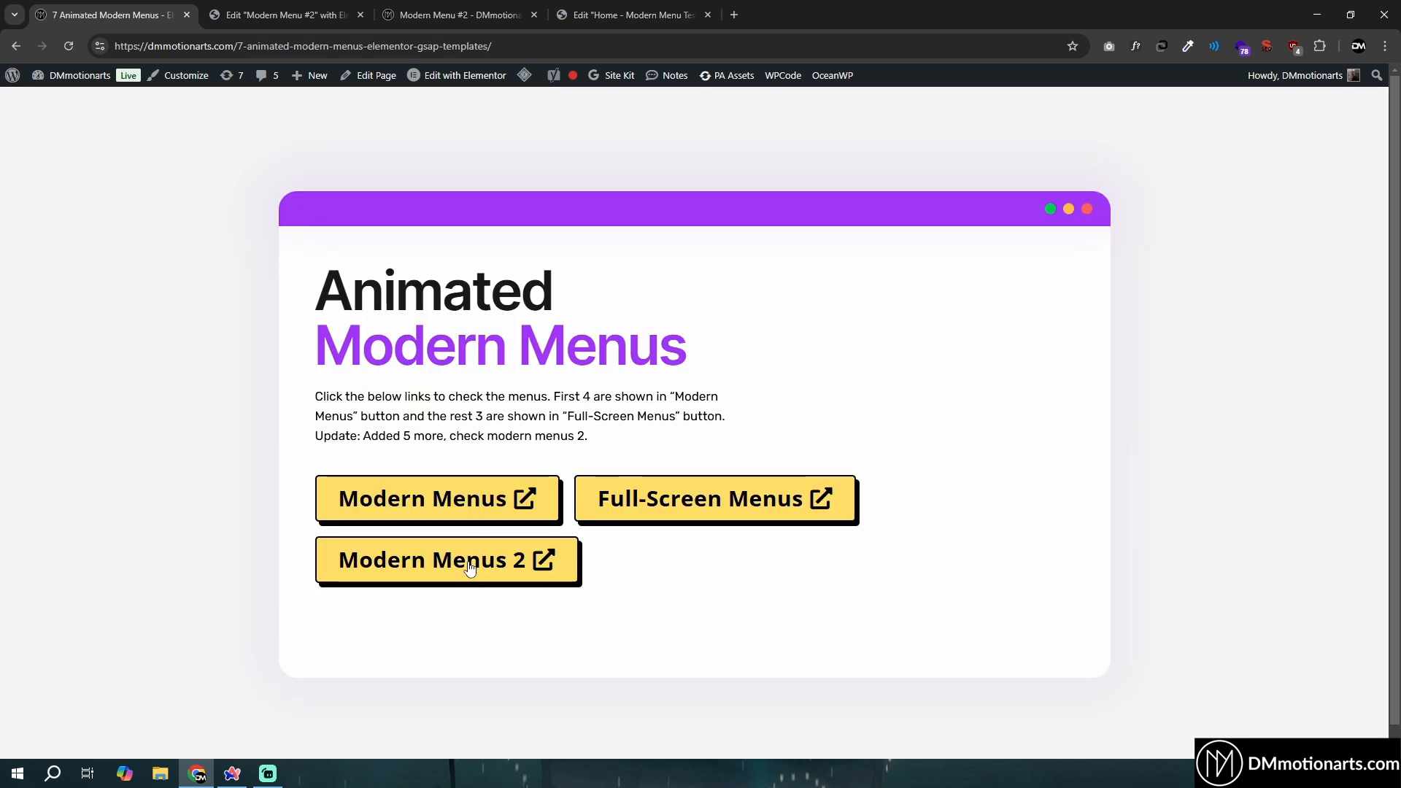
pyautogui.click(495, 562)
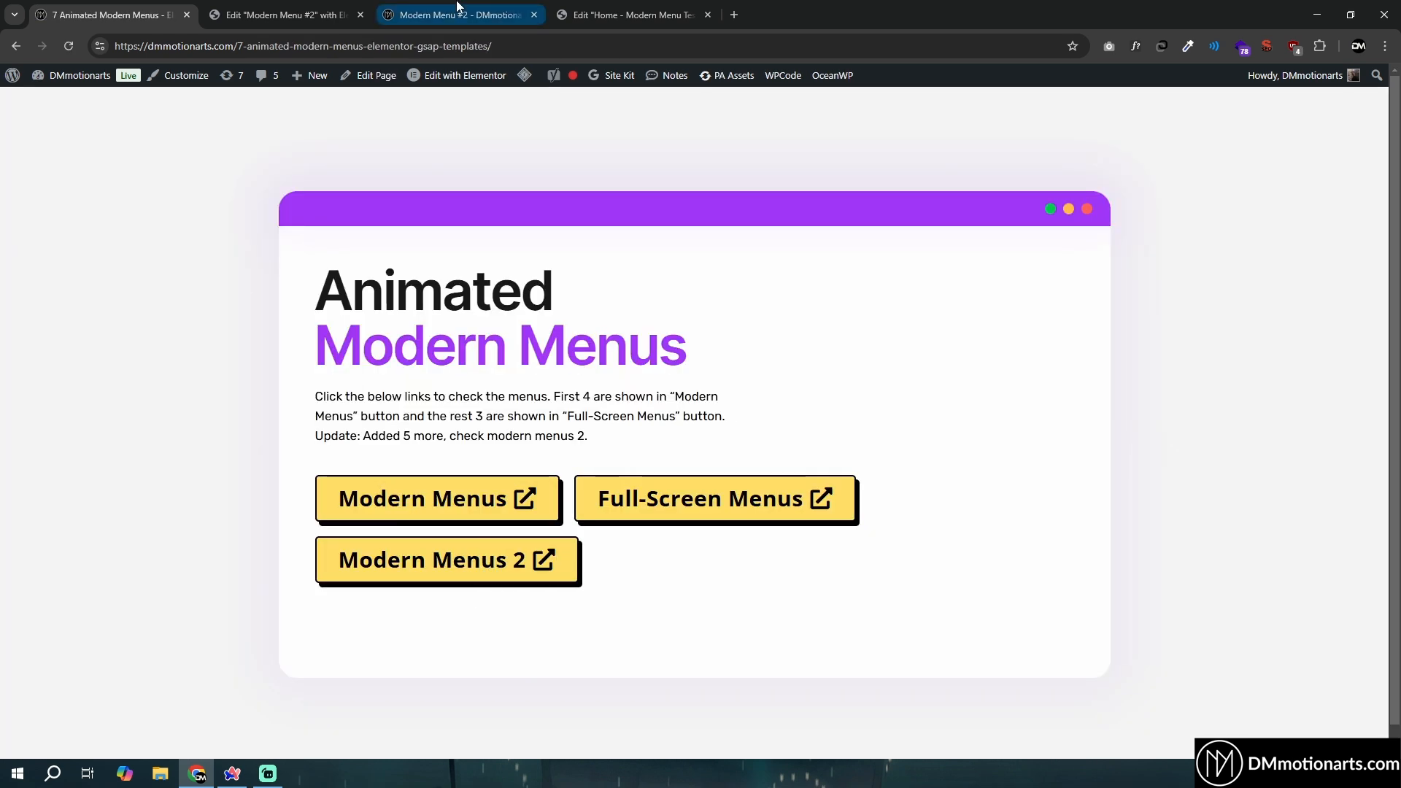
# - Preview the four-section menu with Navigation, About Us, Reach Us and Socials on the Modern Menu #2 page, then close it
pyautogui.scroll(-8, 874, 359)
pyautogui.scroll(-3, 884, 358)
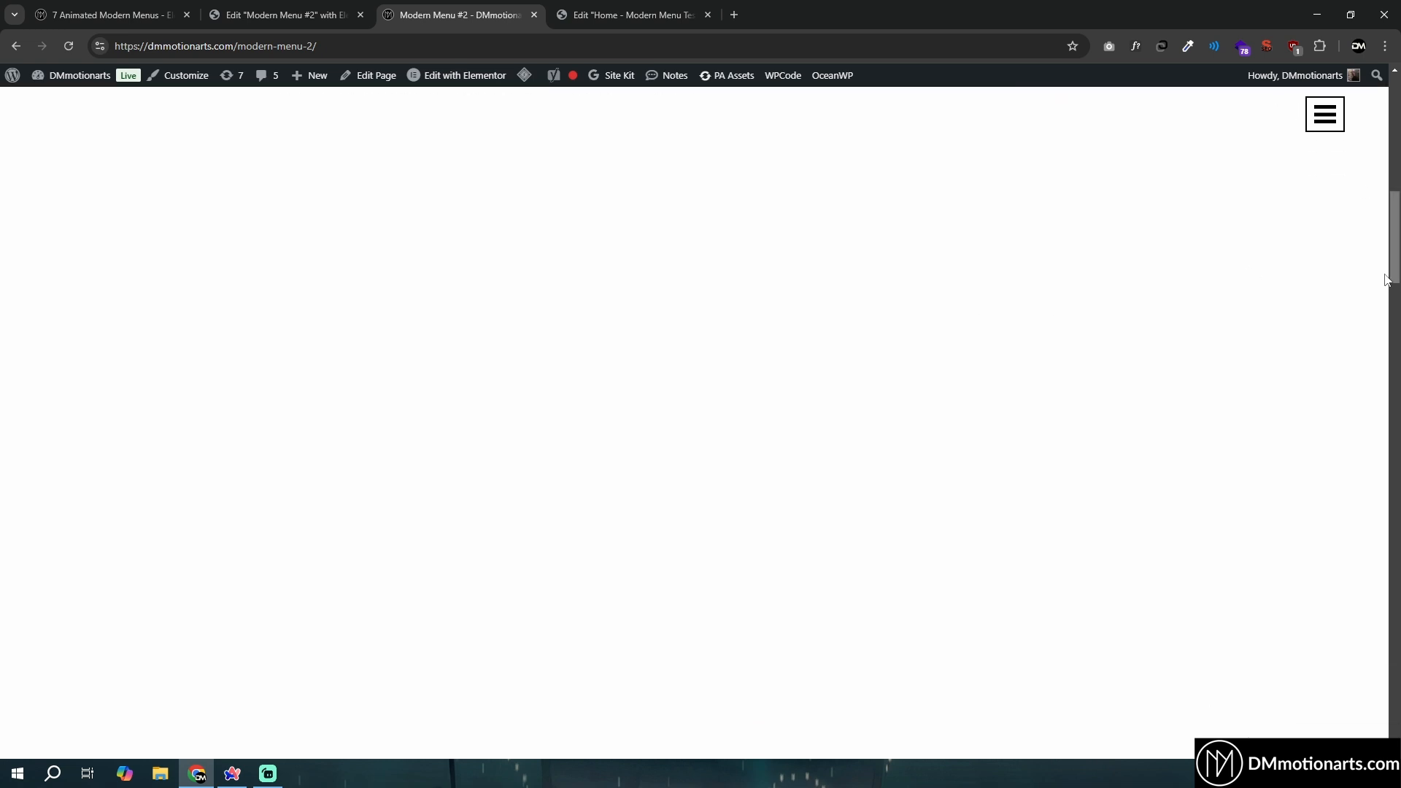
pyautogui.moveTo(1397, 234); pyautogui.dragTo(1396, 231)
pyautogui.click(1327, 144)
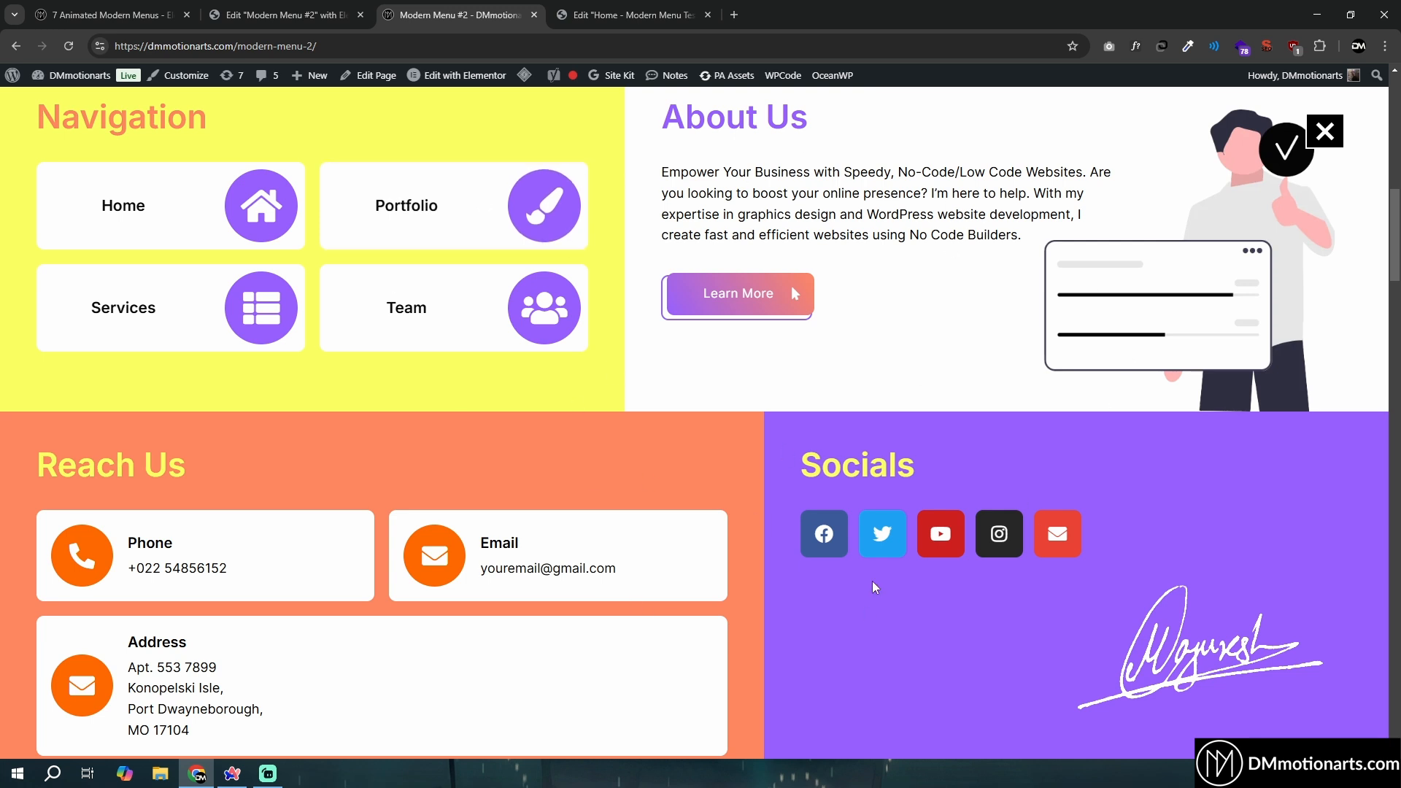
pyautogui.click(1318, 140)
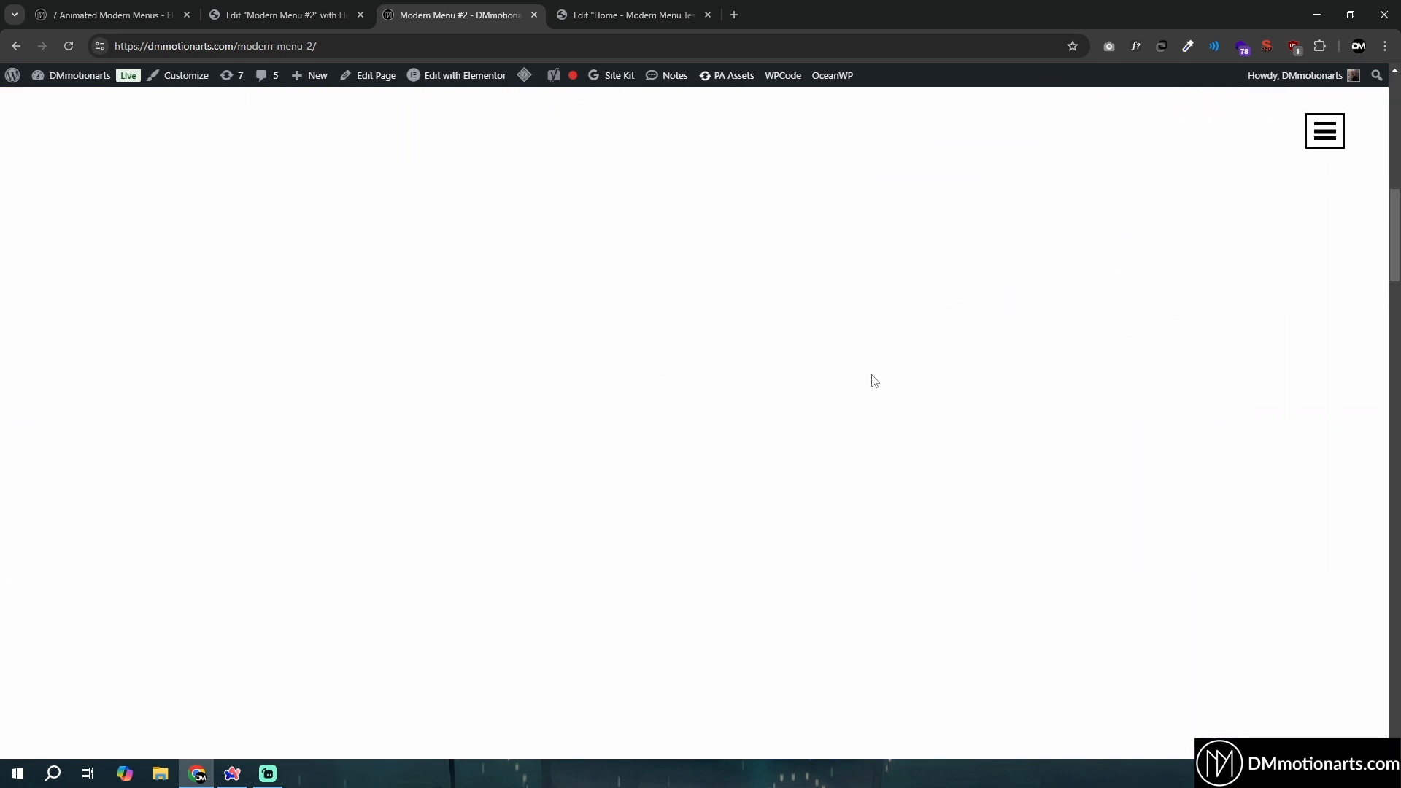
# - Preview and close the pink triple-panel floral menu and the black side-panel menu on the Modern Menu #2 page
pyautogui.scroll(-8, 1361, 264)
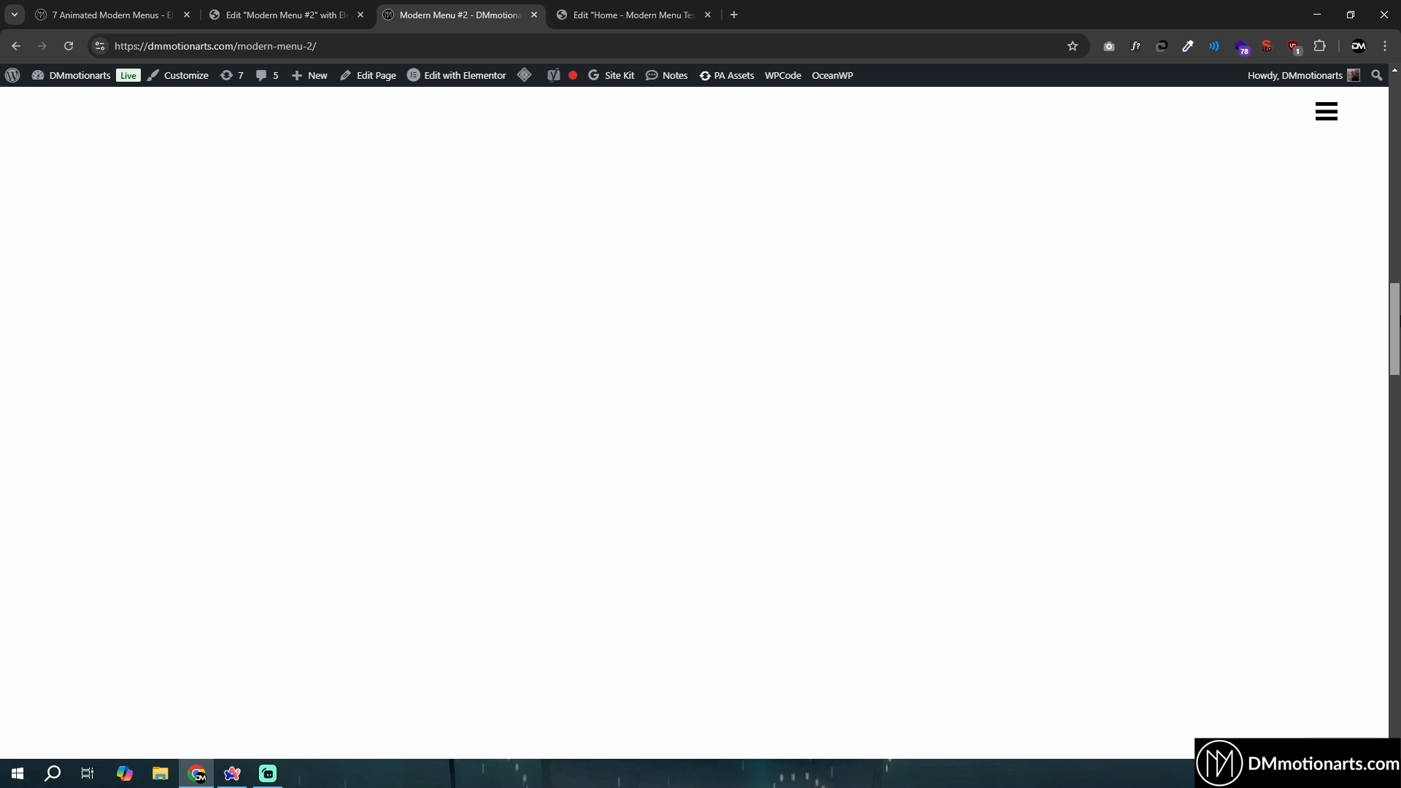
pyautogui.click(1322, 113)
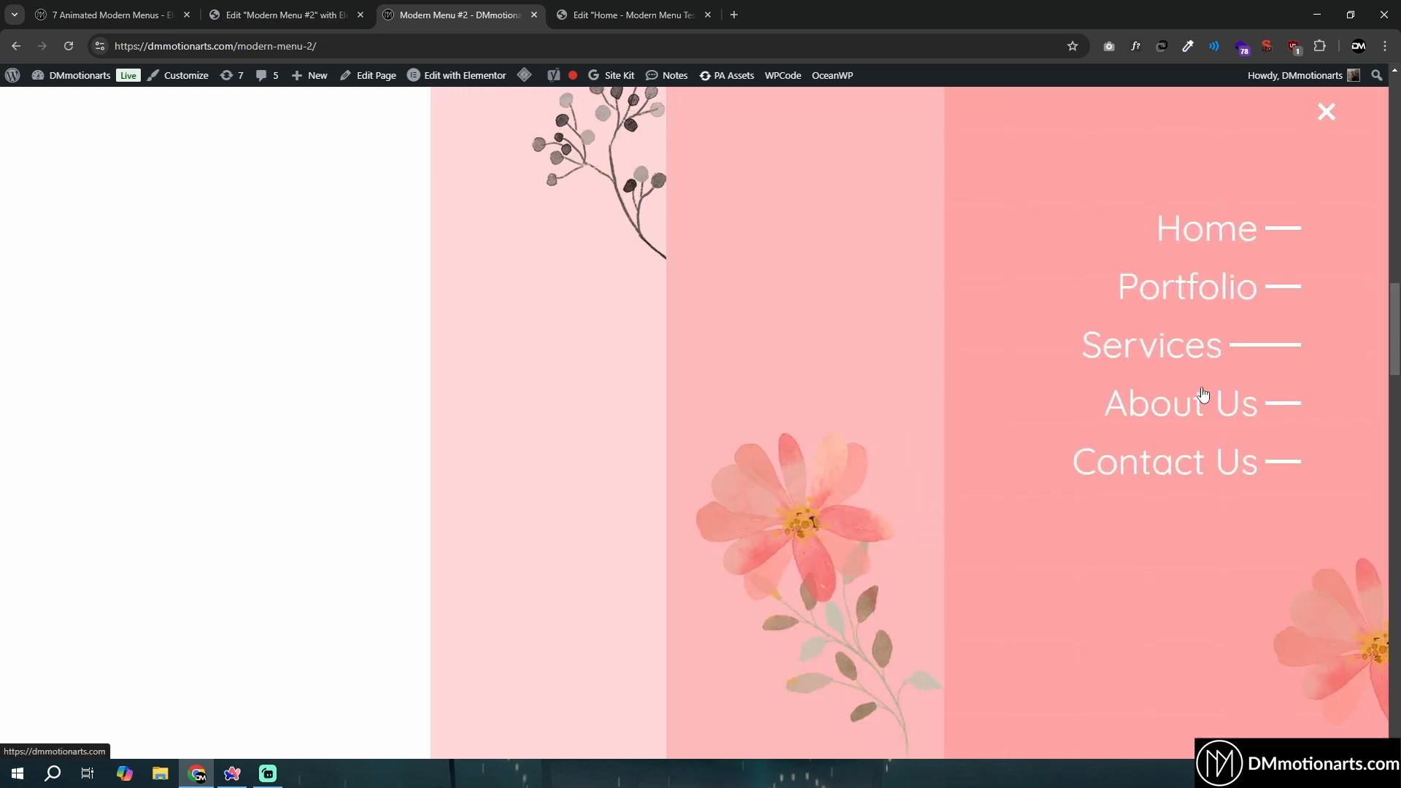
pyautogui.click(1327, 112)
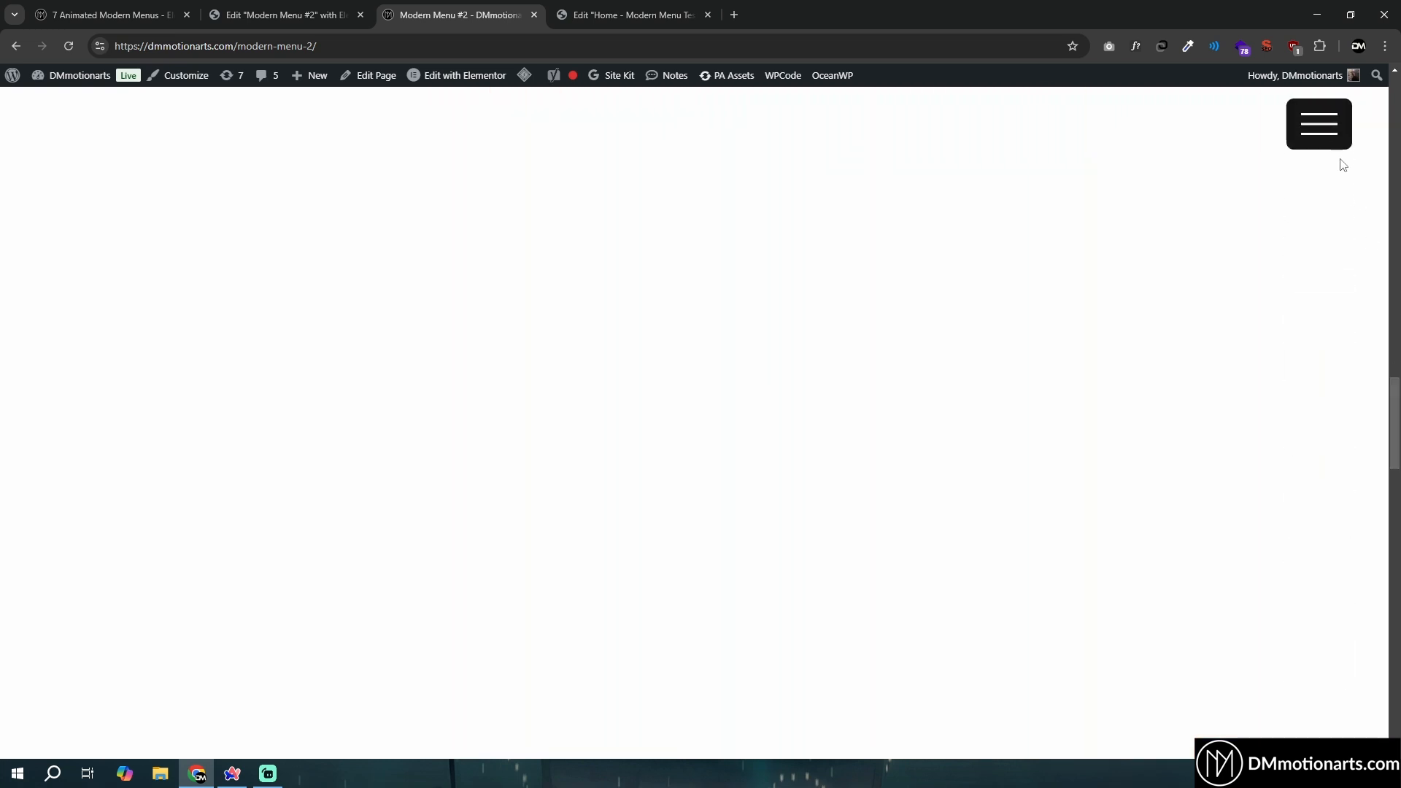
pyautogui.click(1324, 139)
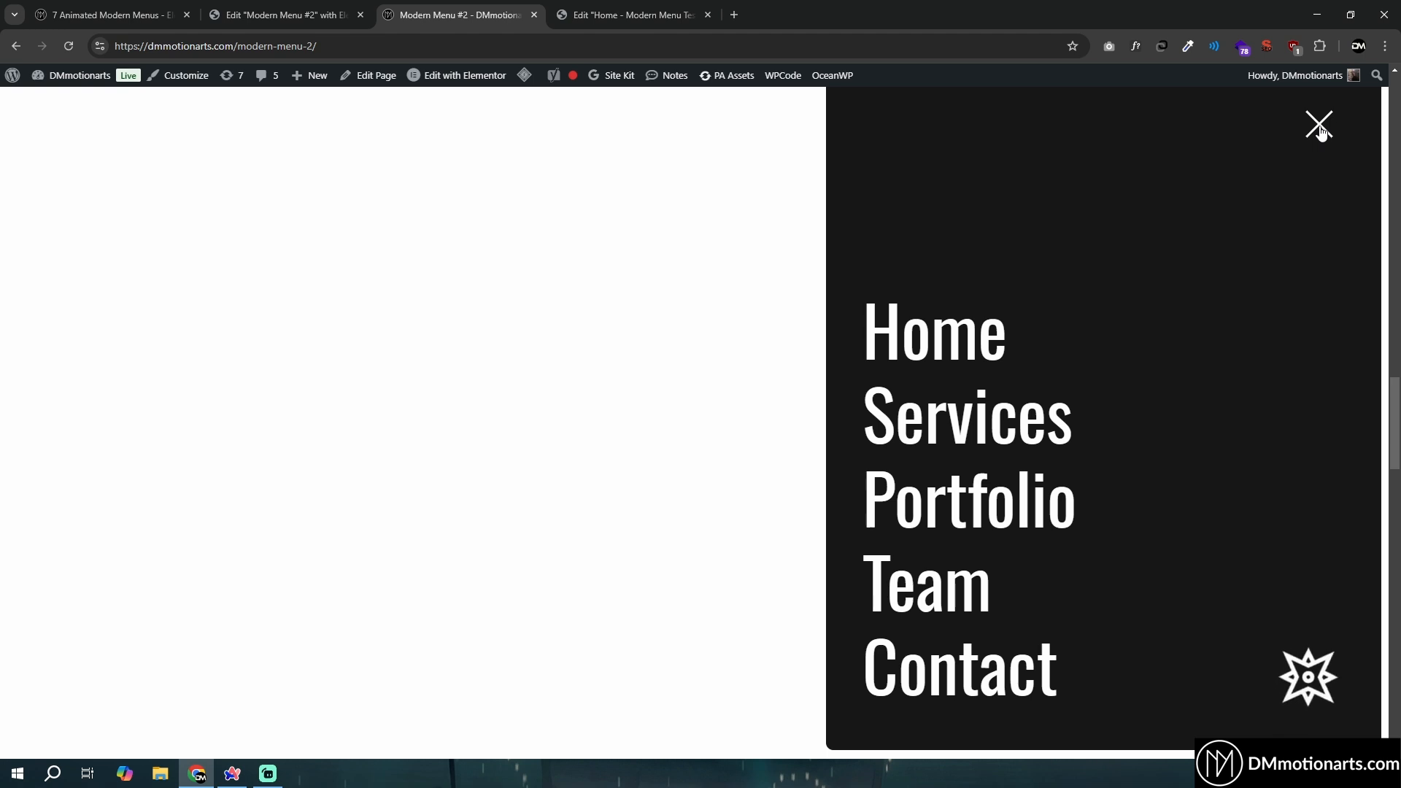
pyautogui.click(1318, 126)
# - Preview and close the black full-screen menu and the purple split-screen menu, then switch to the Home page editor
pyautogui.moveTo(1399, 422); pyautogui.dragTo(1400, 514)
pyautogui.click(1326, 130)
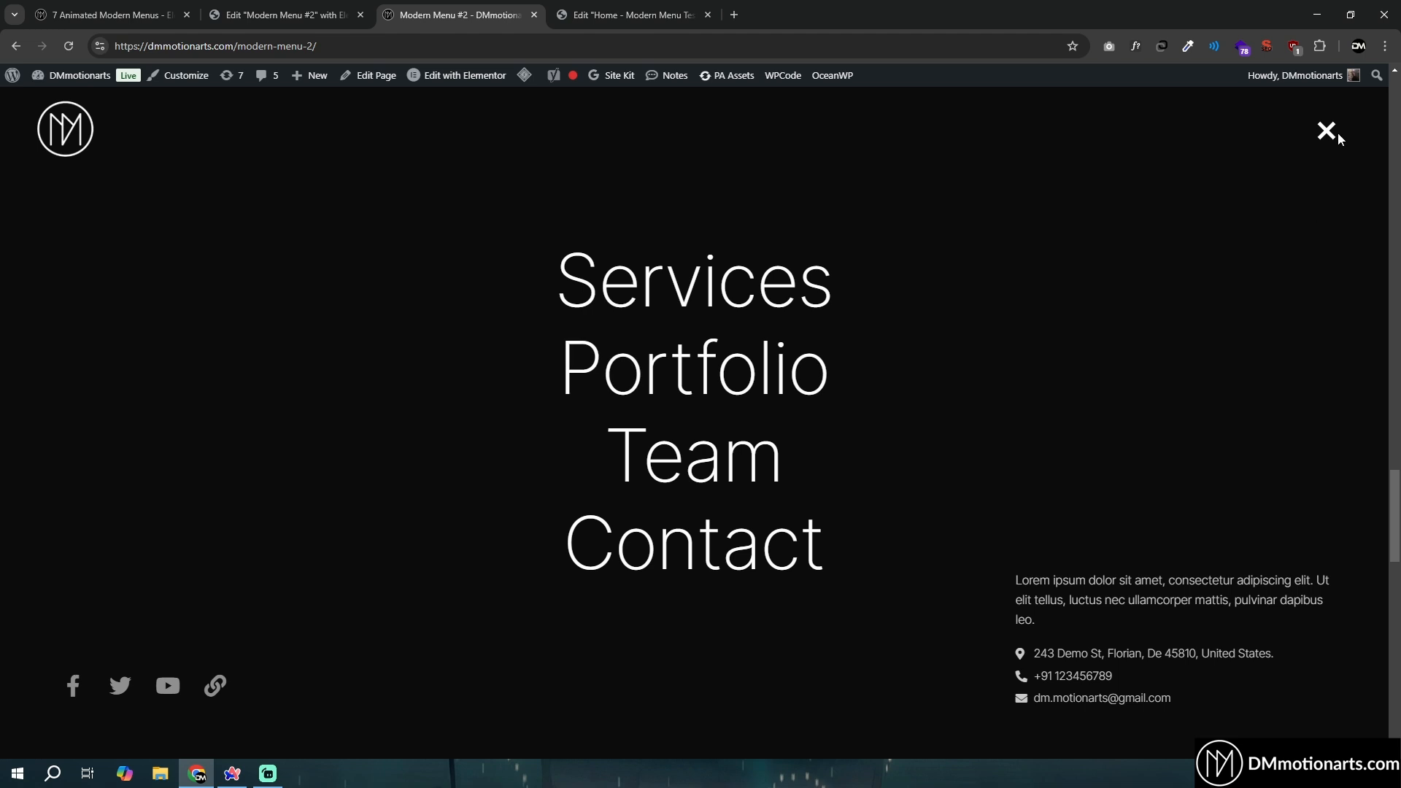
pyautogui.click(1328, 133)
pyautogui.scroll(-7, 1343, 364)
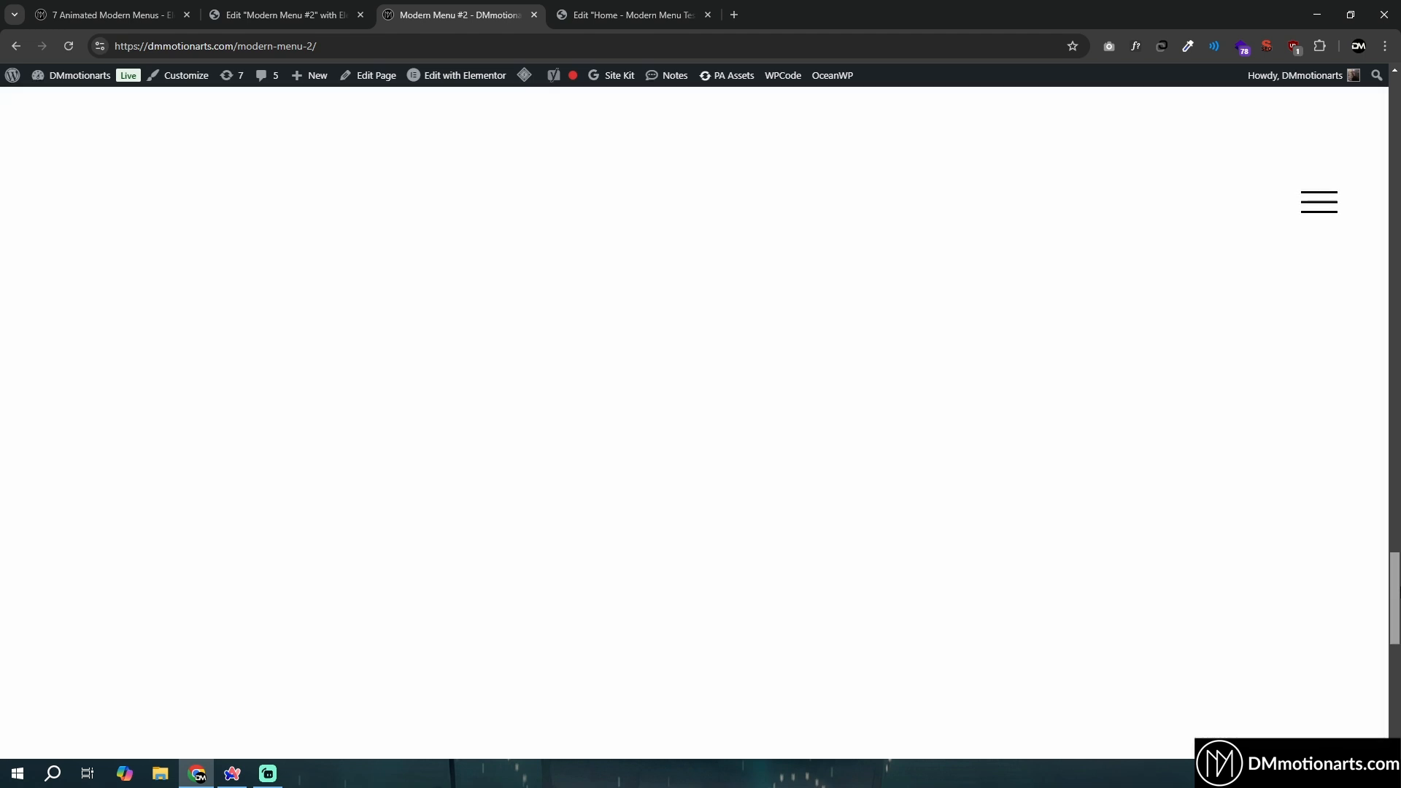
pyautogui.click(1321, 117)
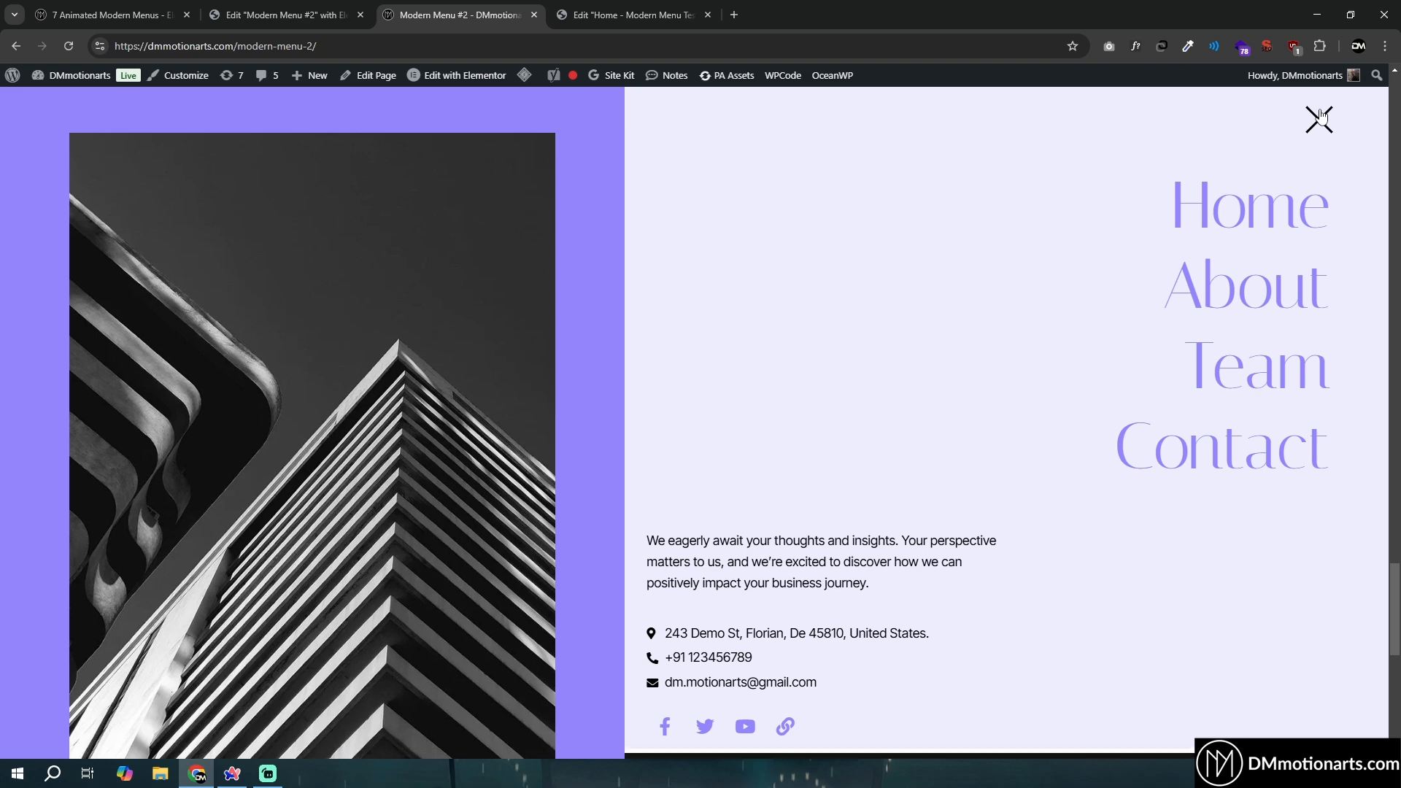
pyautogui.click(1321, 117)
pyautogui.scroll(-4, 1322, 116)
pyautogui.scroll(-4, 693, 423)
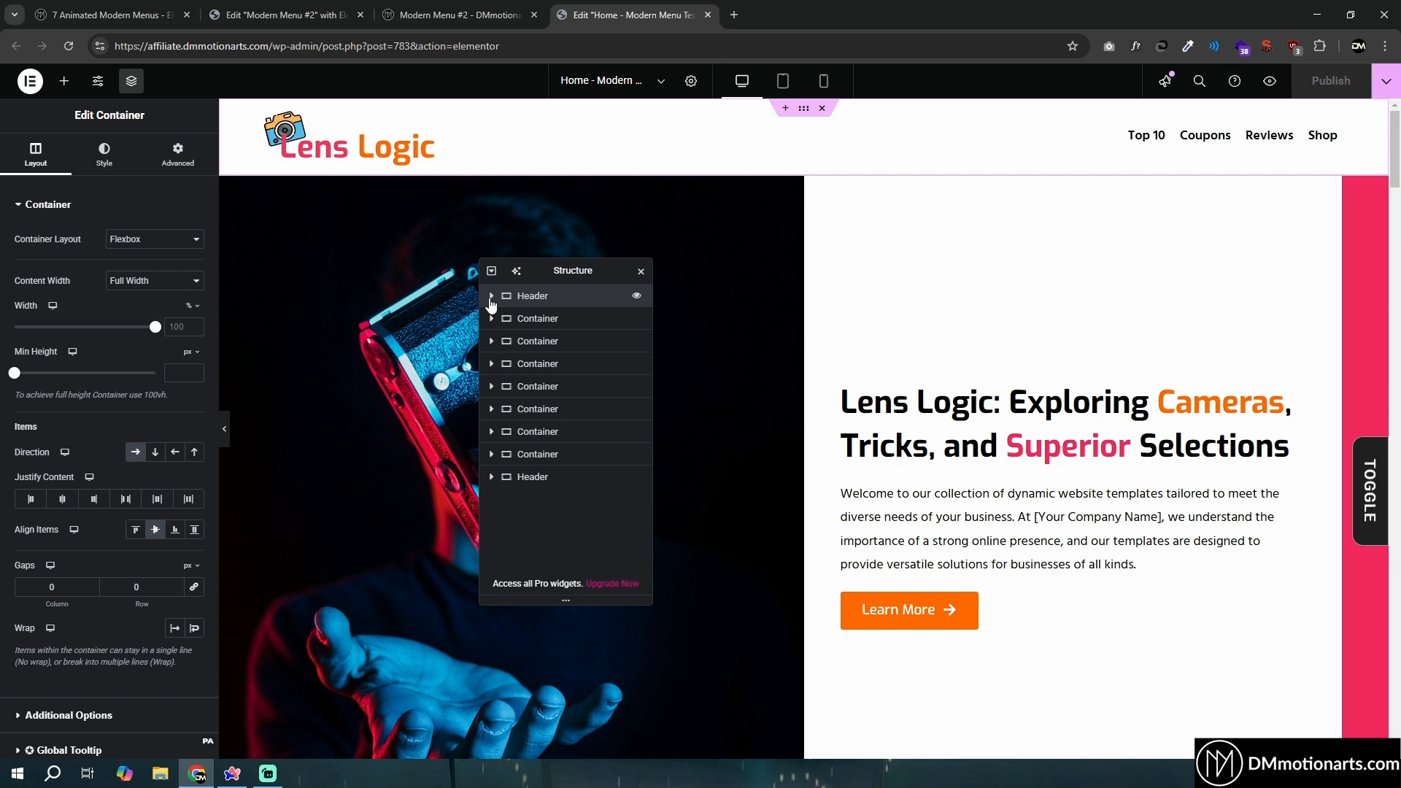
# - Examine the Header container's structure and its Left and Right child containers
pyautogui.click(491, 296)
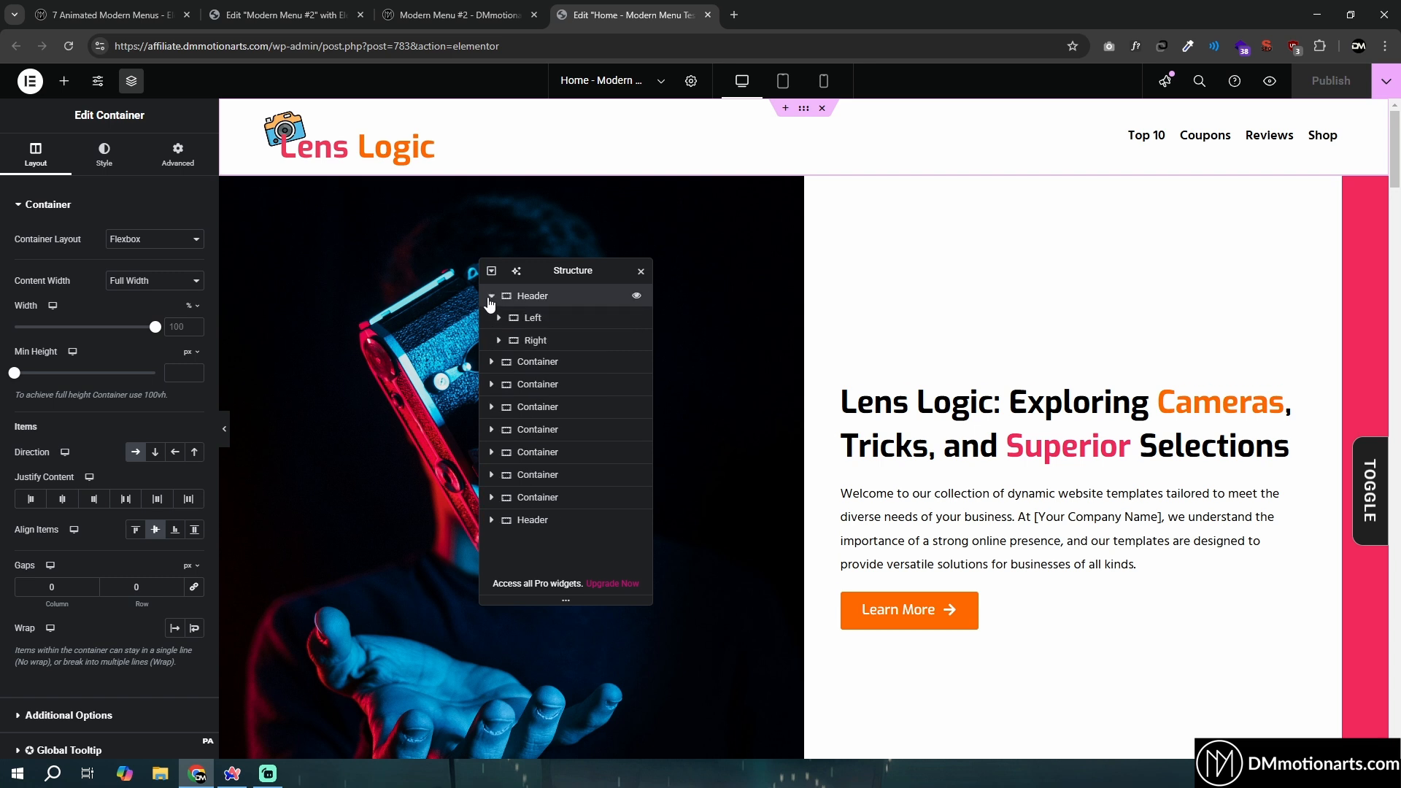
pyautogui.click(491, 295)
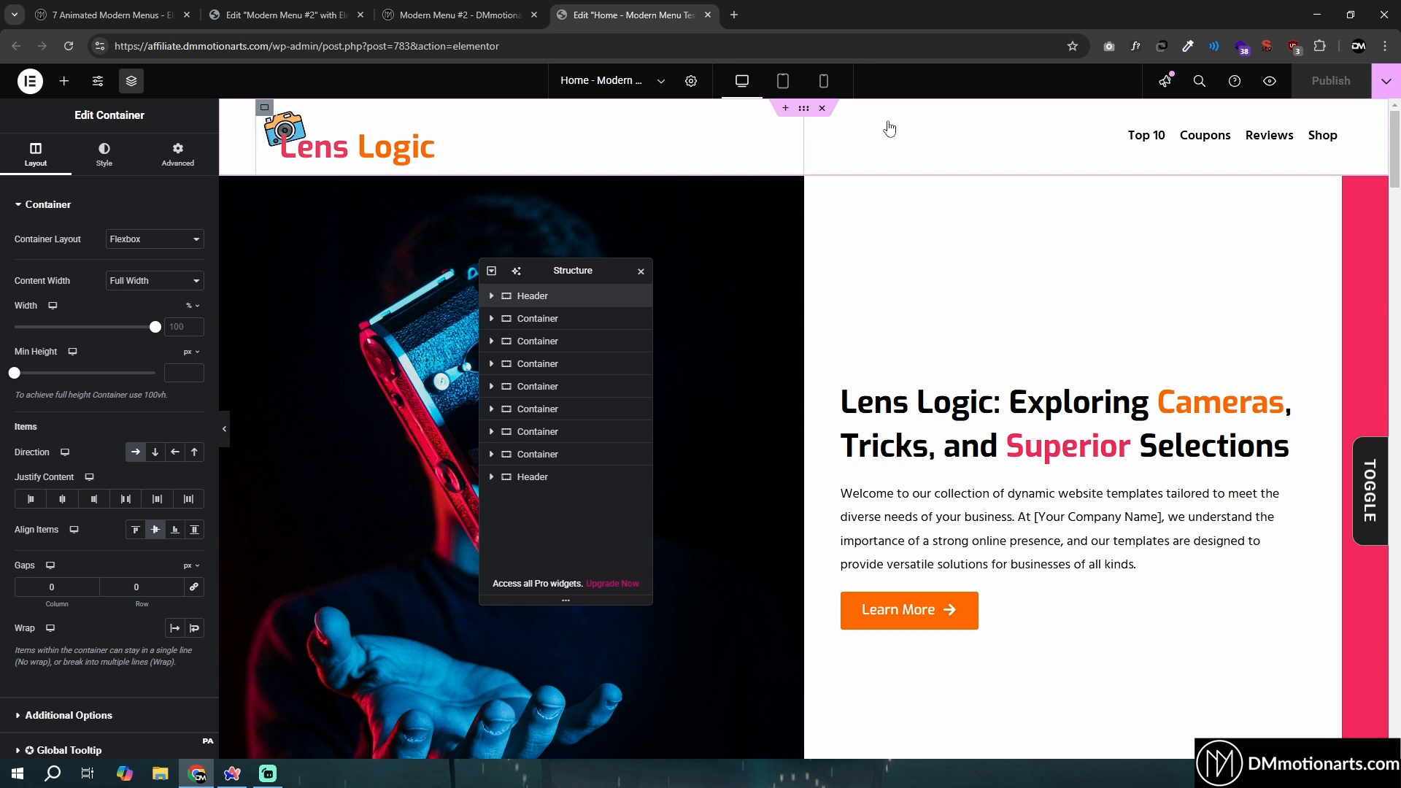
pyautogui.click(491, 296)
pyautogui.click(535, 341)
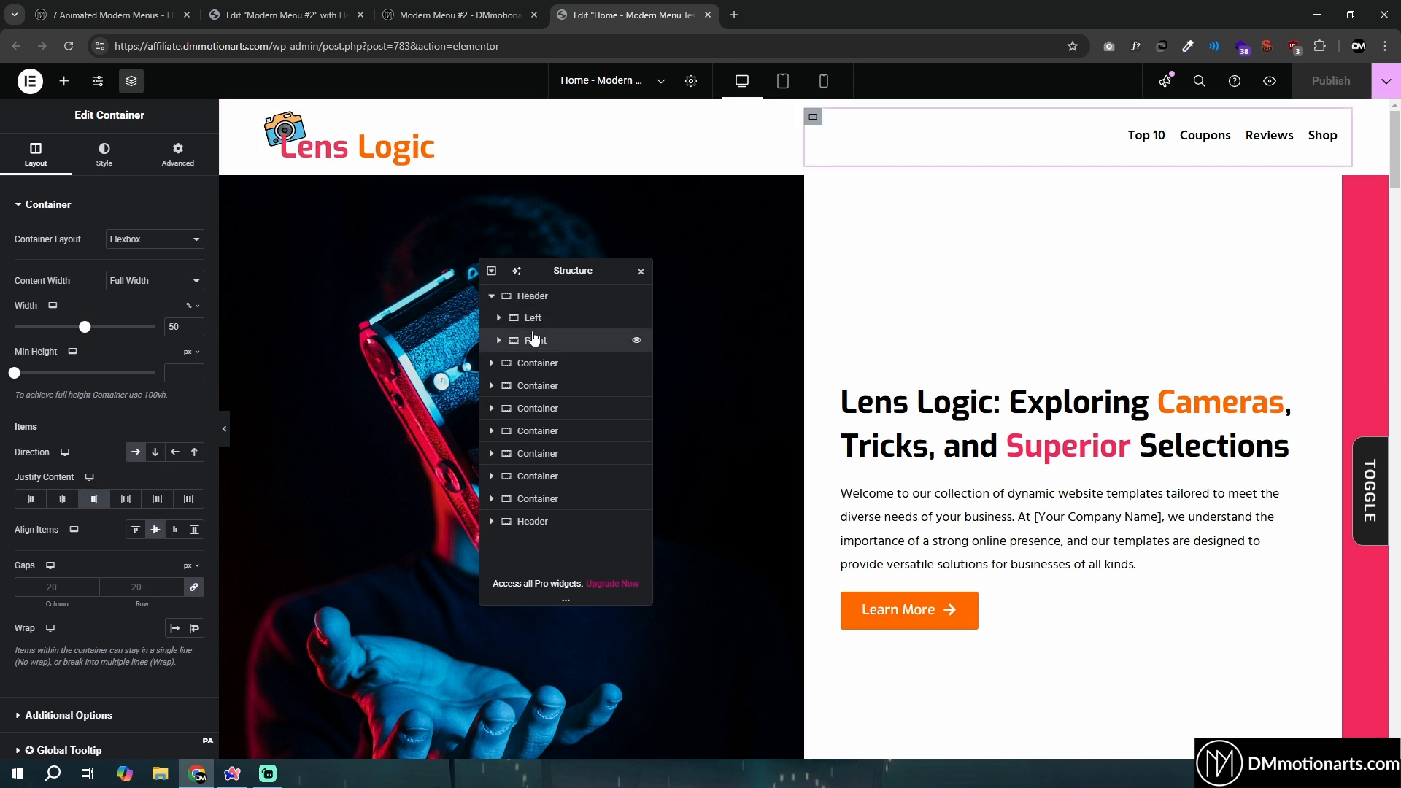
pyautogui.click(536, 296)
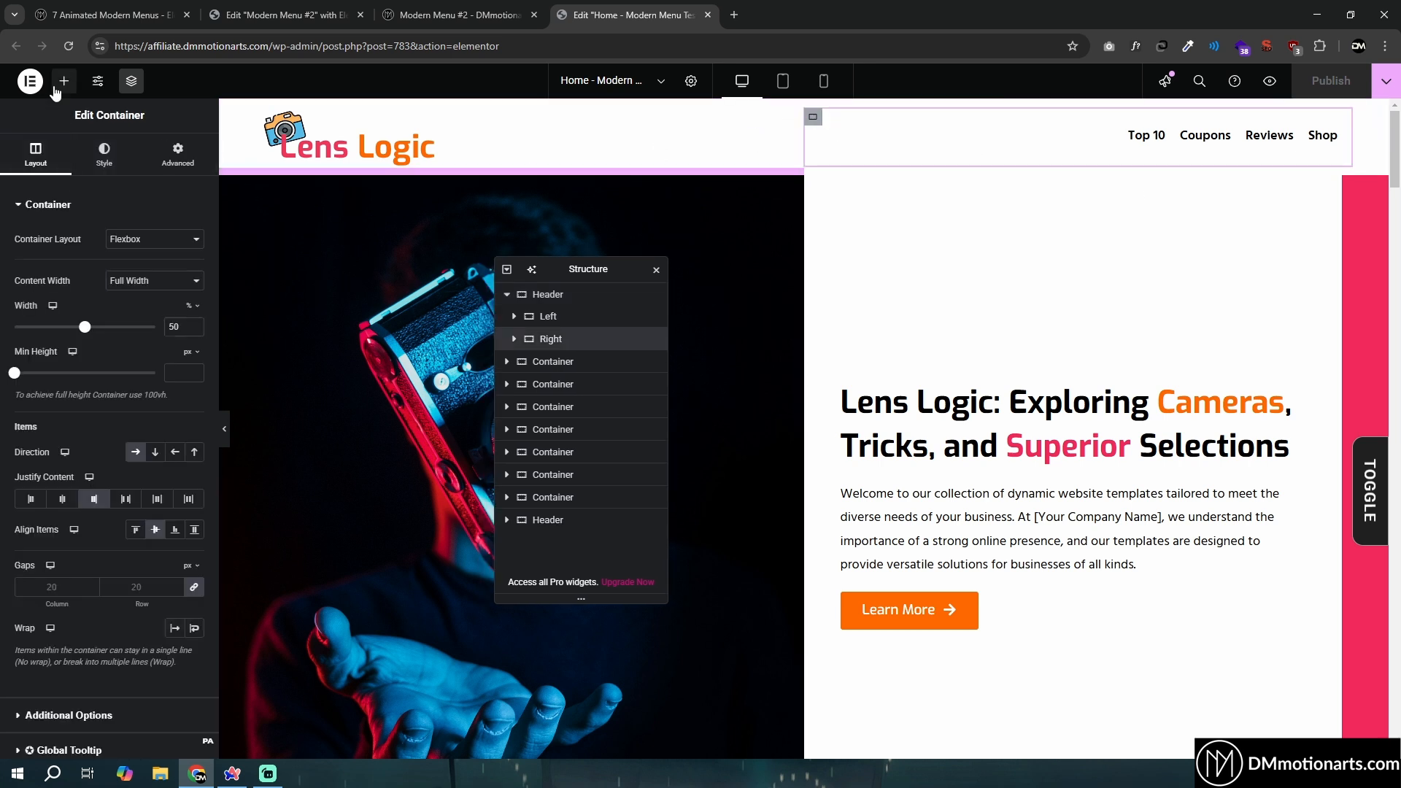
# - Find the HTML widget and place it after the Mega Menu in the header's Right container
pyautogui.click(58, 88)
pyautogui.write('ht')
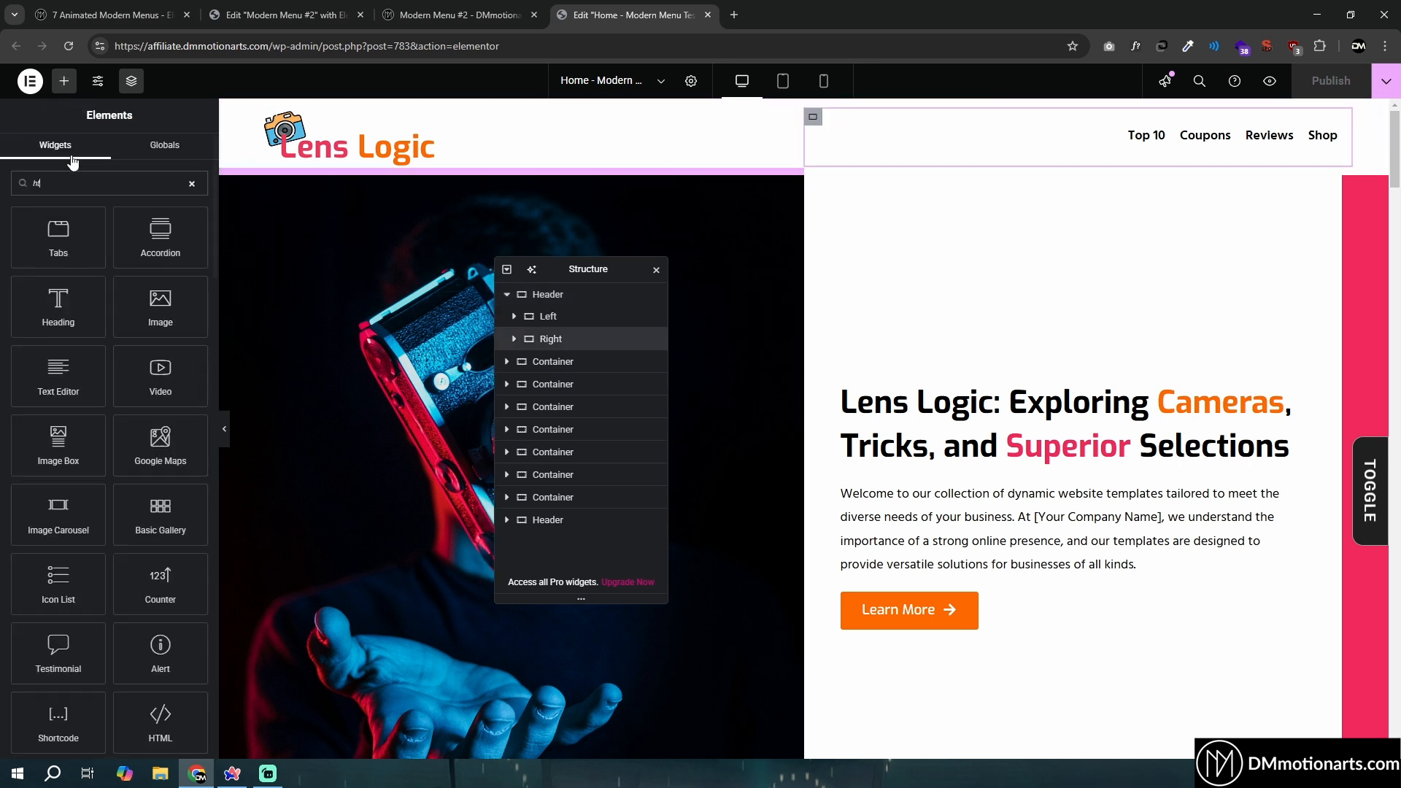
pyautogui.write('ml')
pyautogui.moveTo(58, 234); pyautogui.dragTo(1164, 188)
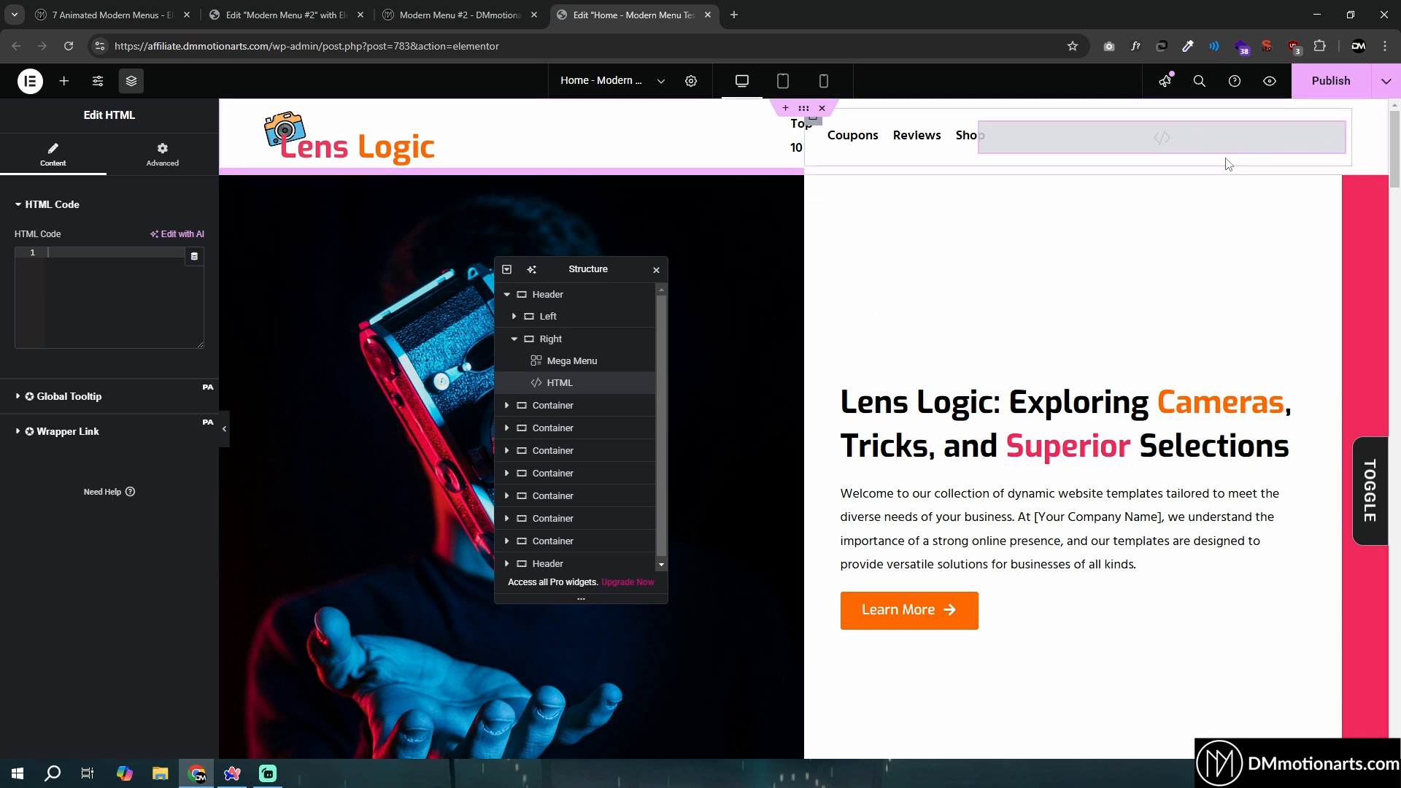
# - Copy the #4 Hamburger Icon HTML code from the Modern Menu #2 template into the header's new HTML widget
pyautogui.click(235, 10)
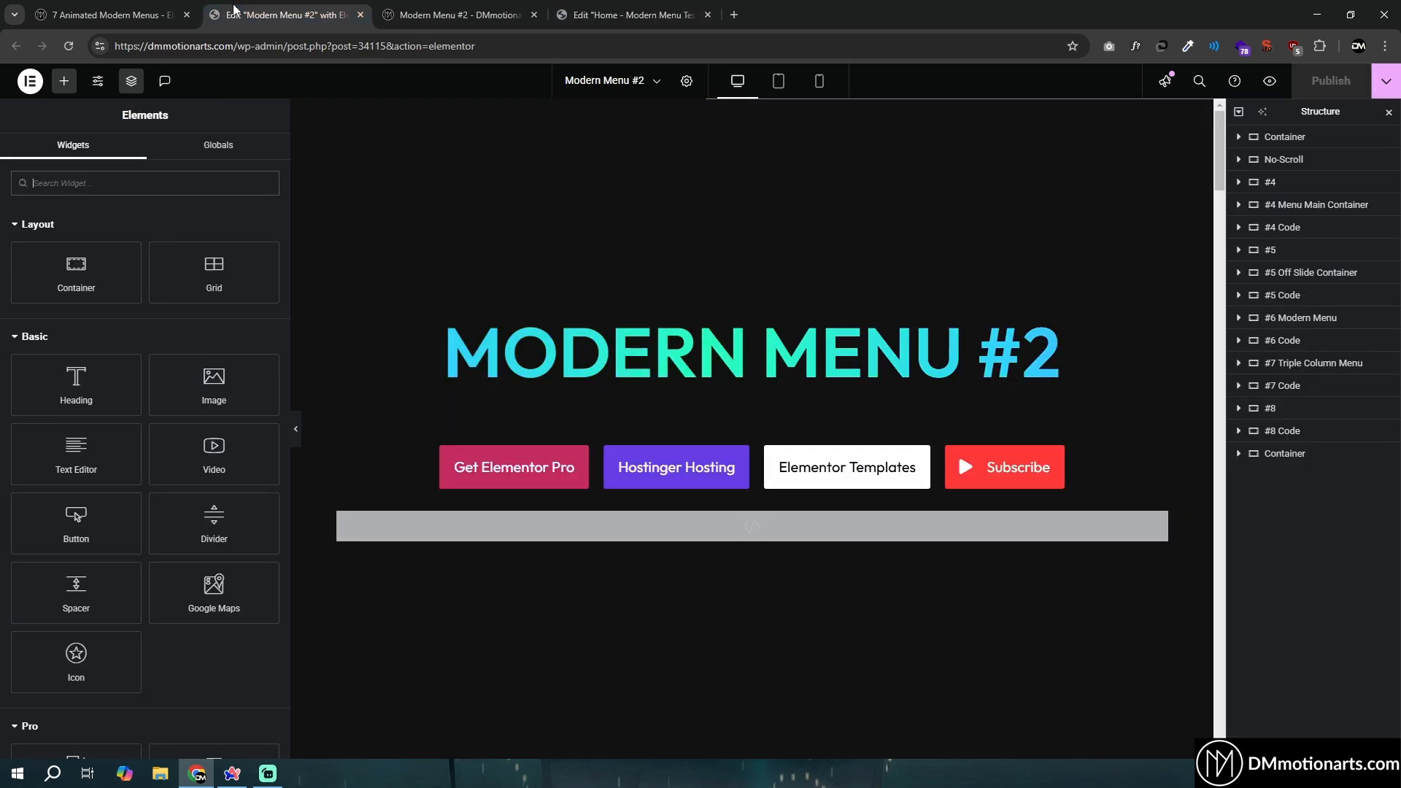
pyautogui.scroll(-10, 383, 439)
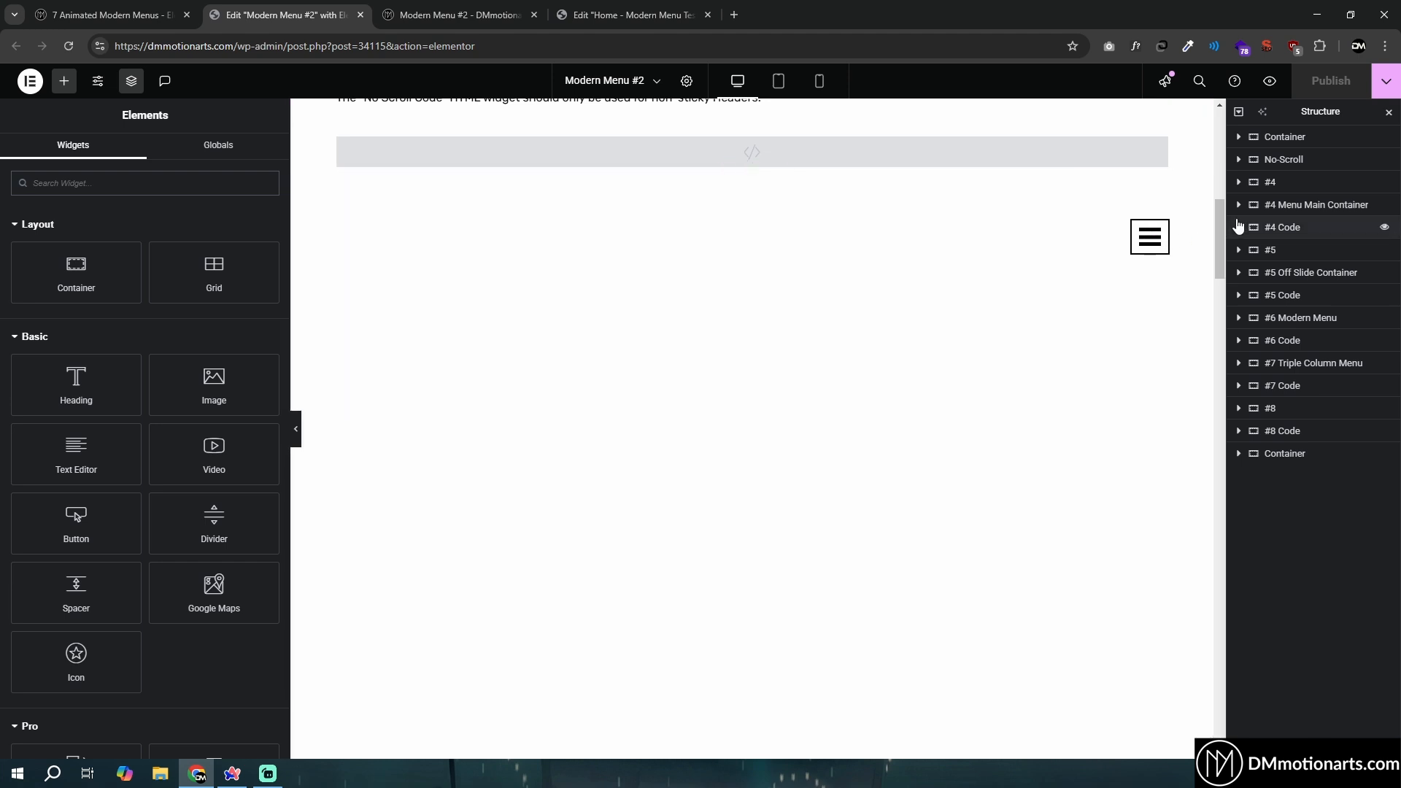
pyautogui.click(1238, 182)
pyautogui.click(1288, 208)
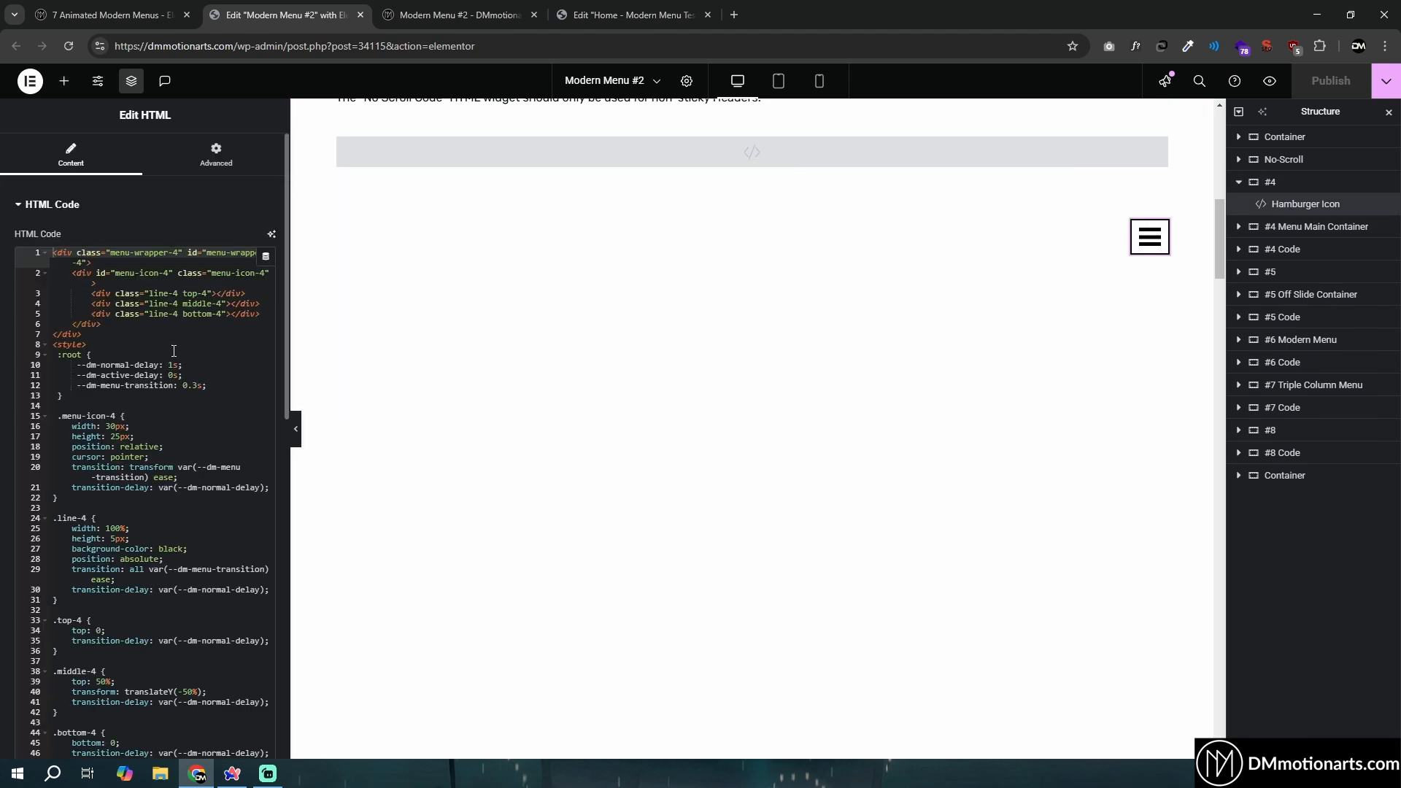
pyautogui.click(628, 15)
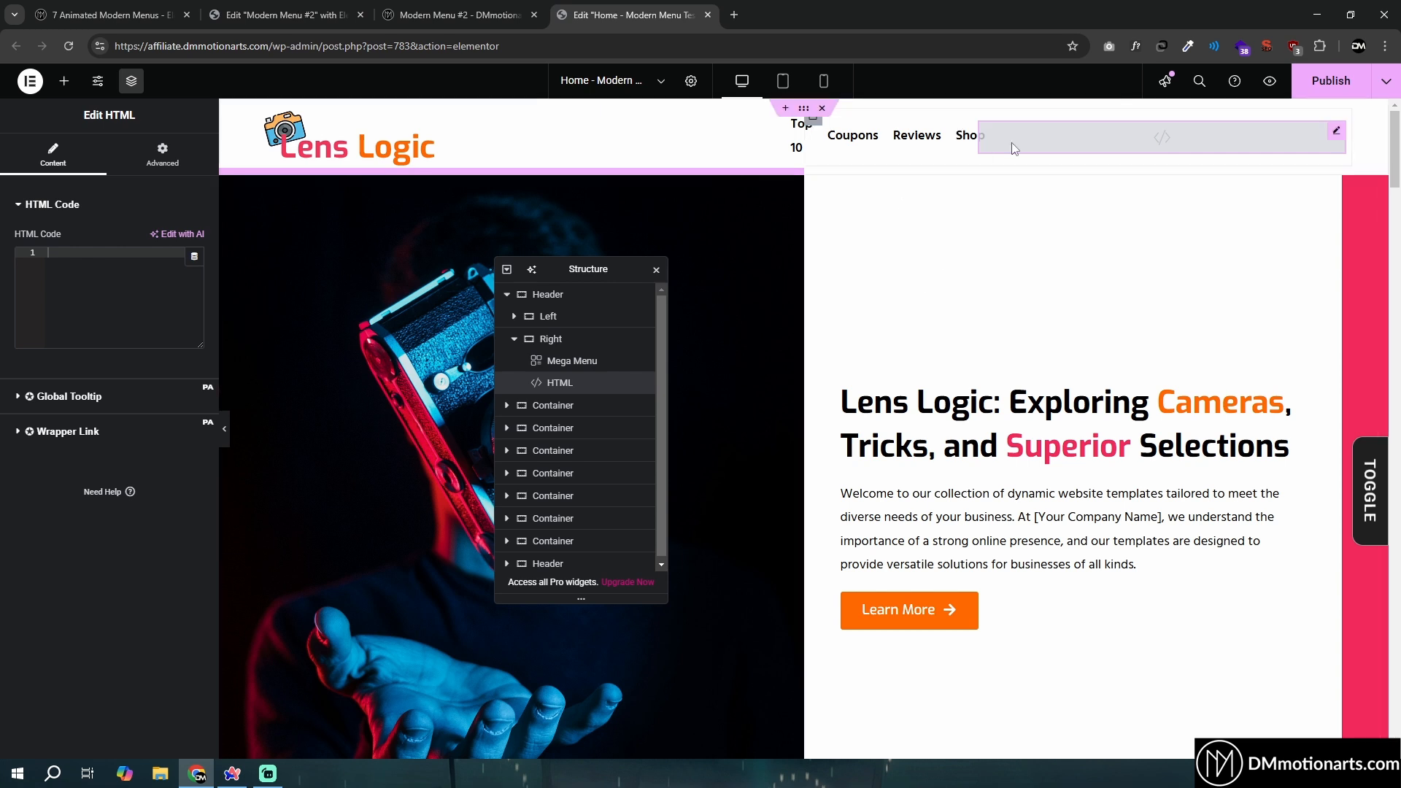
pyautogui.click(119, 294)
pyautogui.hotkey('ctrl', 'v')
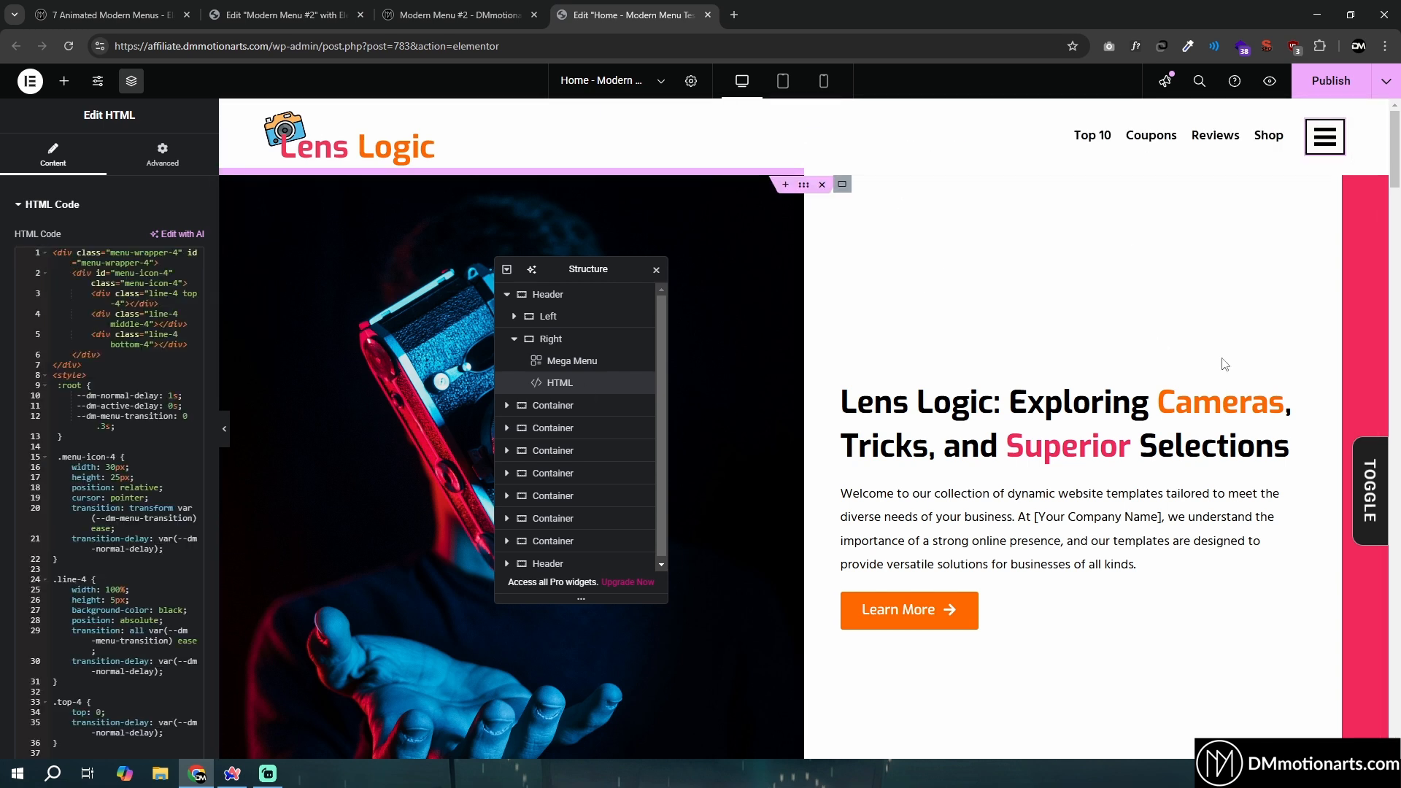
# - Test the open and close animation of the hamburger icon in the header
pyautogui.click(1321, 150)
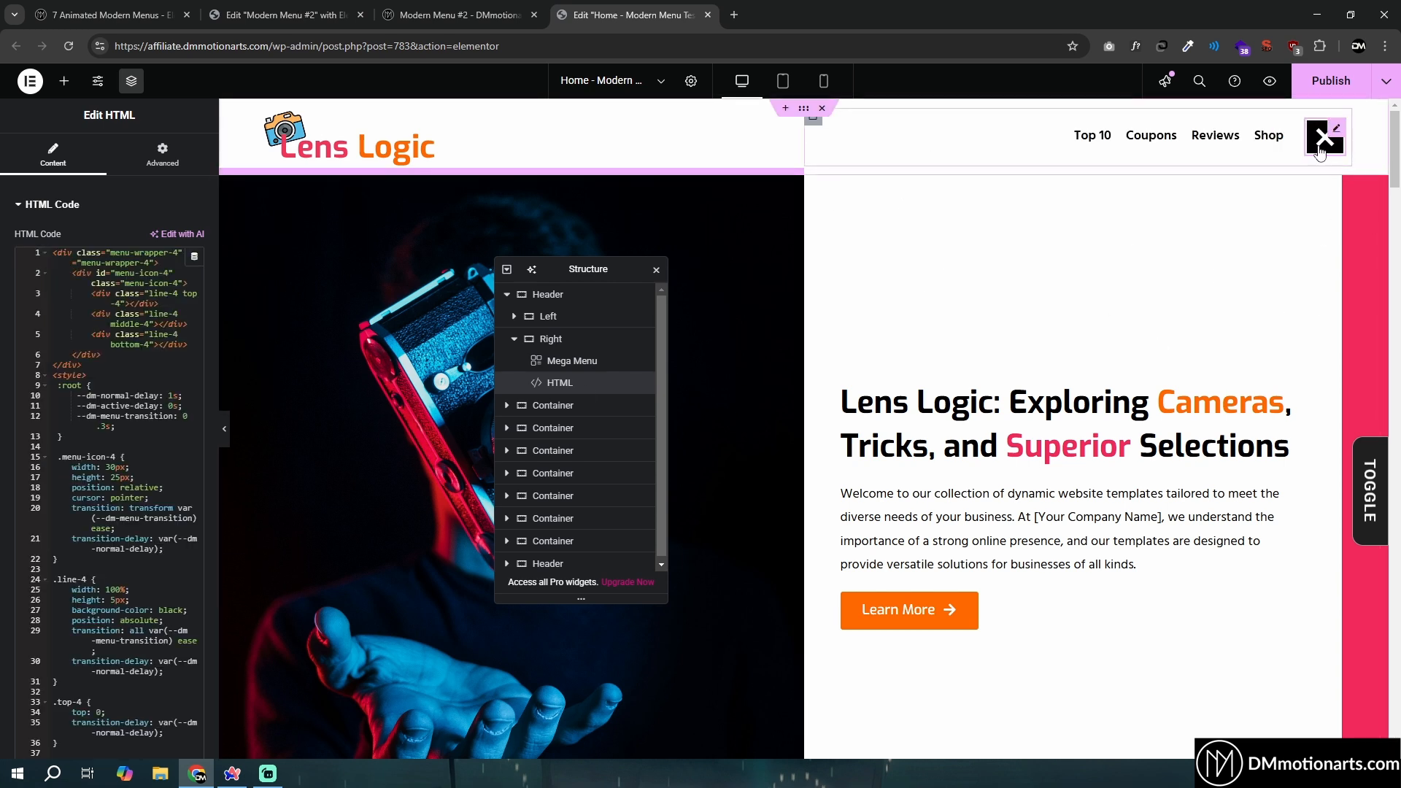
pyautogui.click(1325, 146)
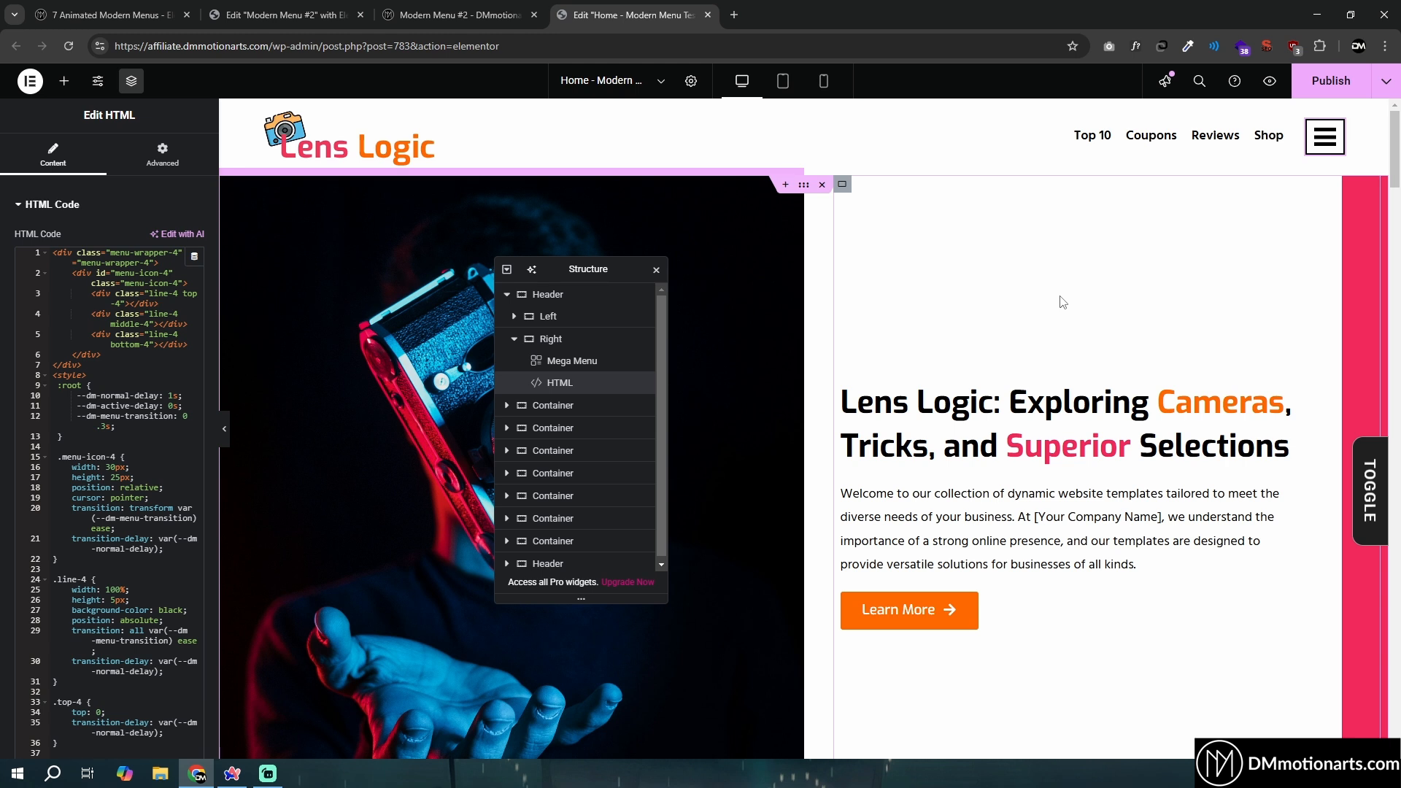
pyautogui.click(1325, 139)
# - Insert a column-direction Flexbox container directly below the Header and name it FullMenu
pyautogui.click(786, 184)
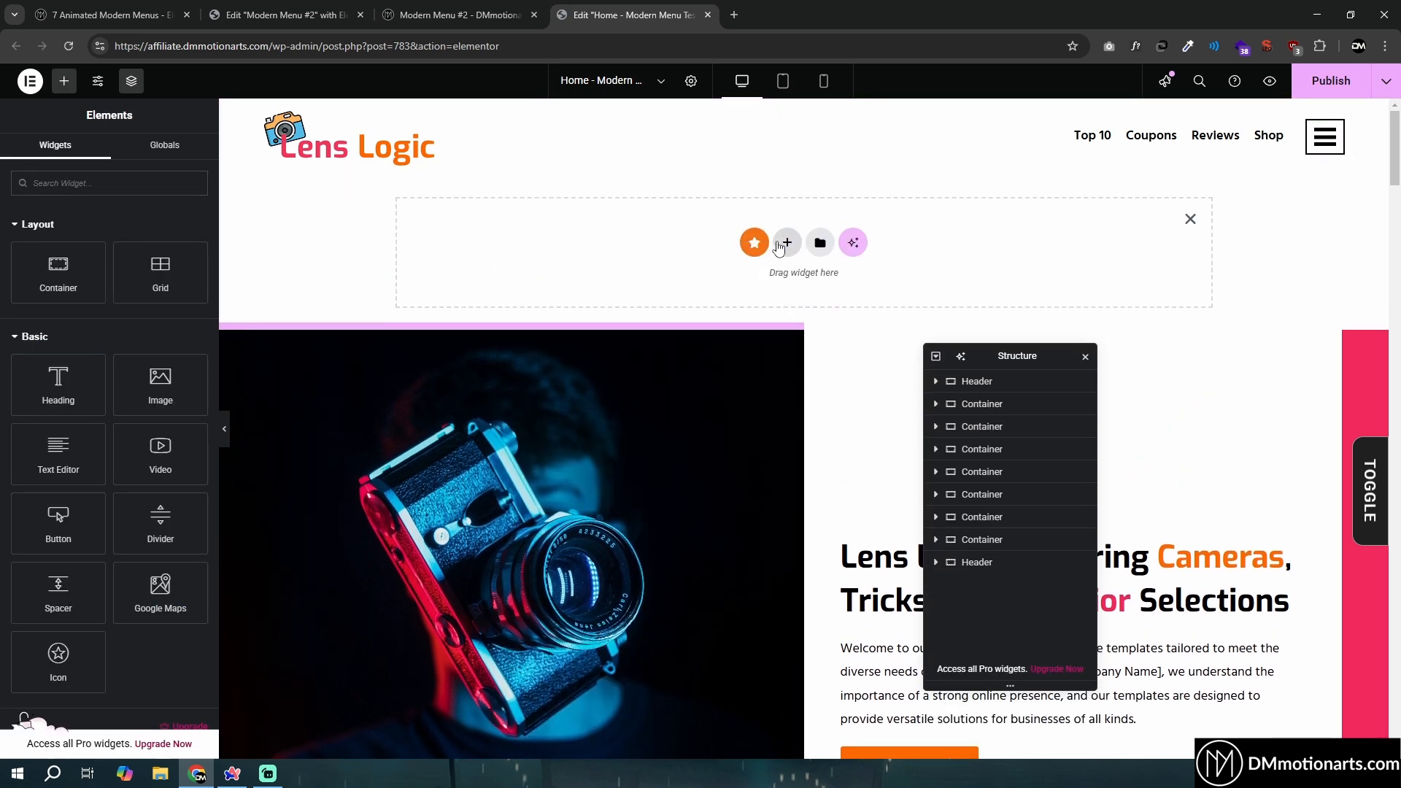
pyautogui.click(786, 243)
pyautogui.click(754, 290)
pyautogui.click(604, 276)
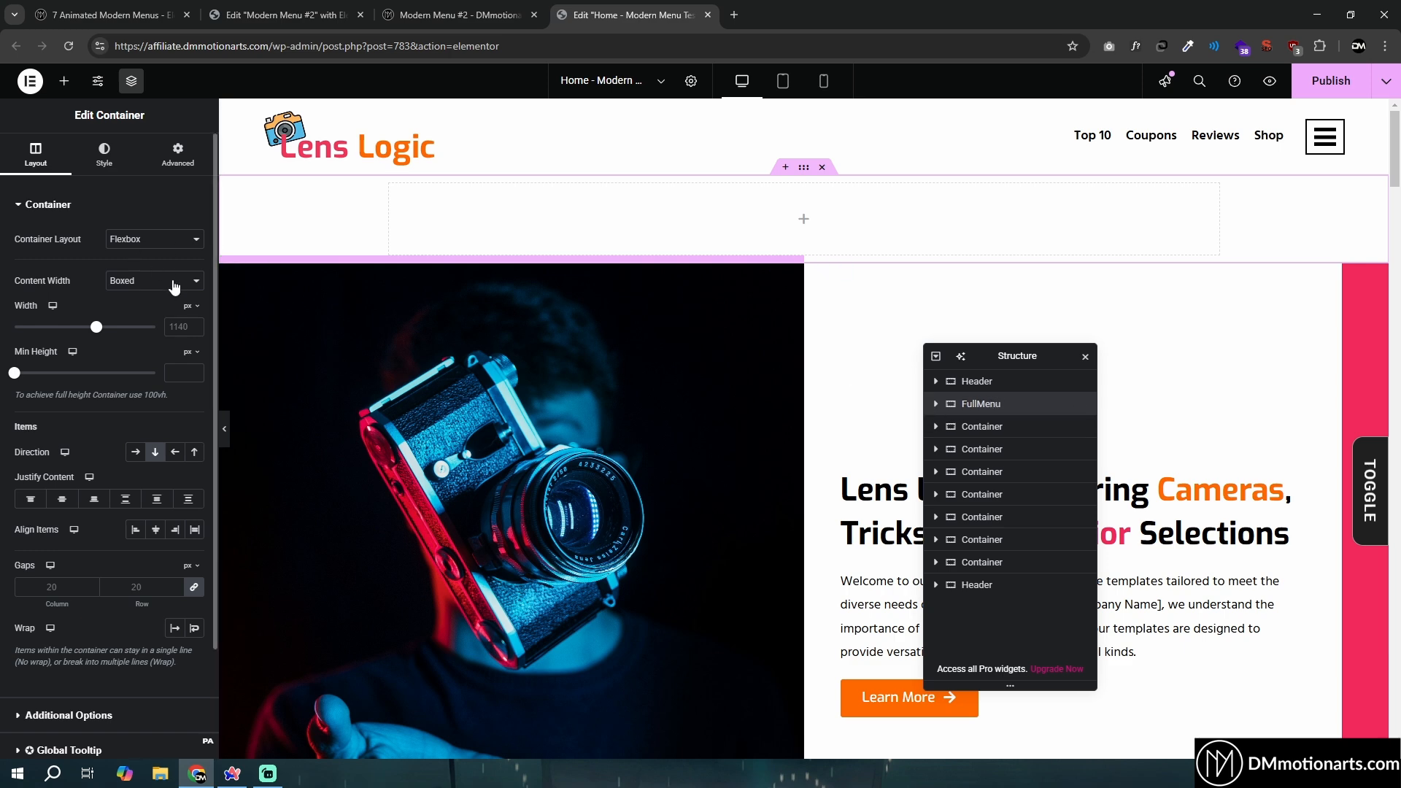
# - Set the FullMenu container's content width to Full Width and its minimum height to 100 vh
pyautogui.click(147, 316)
pyautogui.moveTo(187, 351)
pyautogui.click(188, 420)
pyautogui.click(180, 374)
pyautogui.write('100')
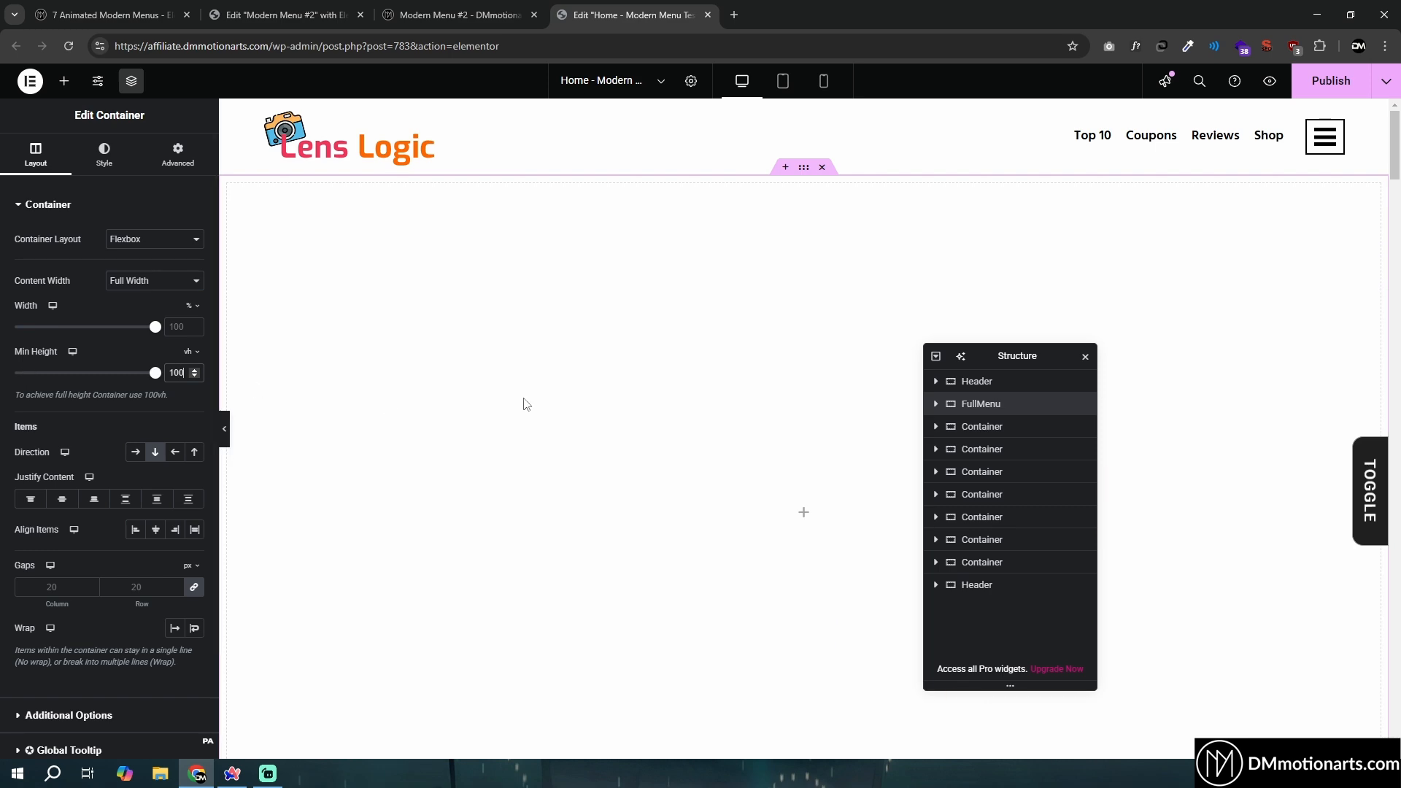
# - Switch the FullMenu container's minimum height to a custom unit and set it to 100dvh
pyautogui.scroll(-1, 527, 404)
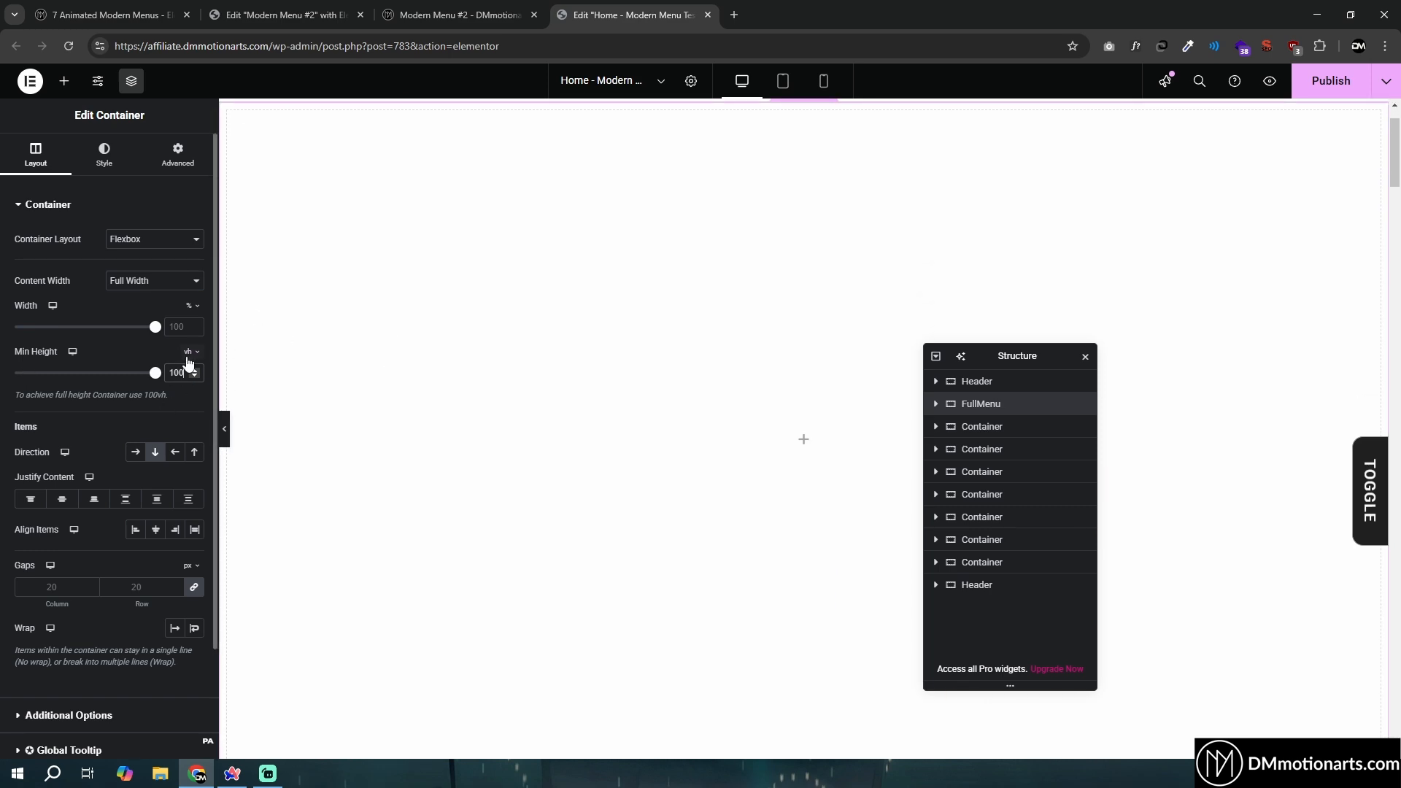
pyautogui.click(188, 439)
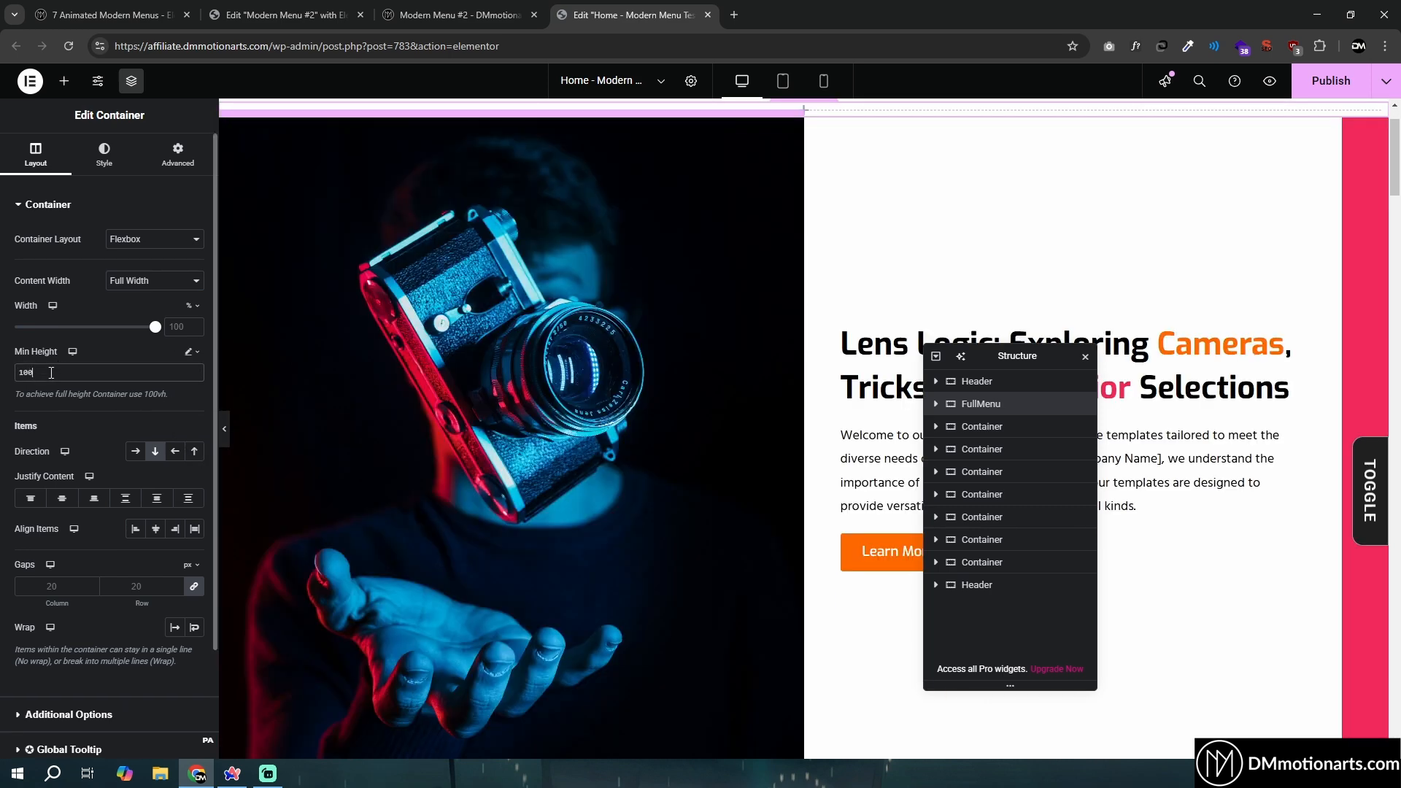
pyautogui.write('dvh')
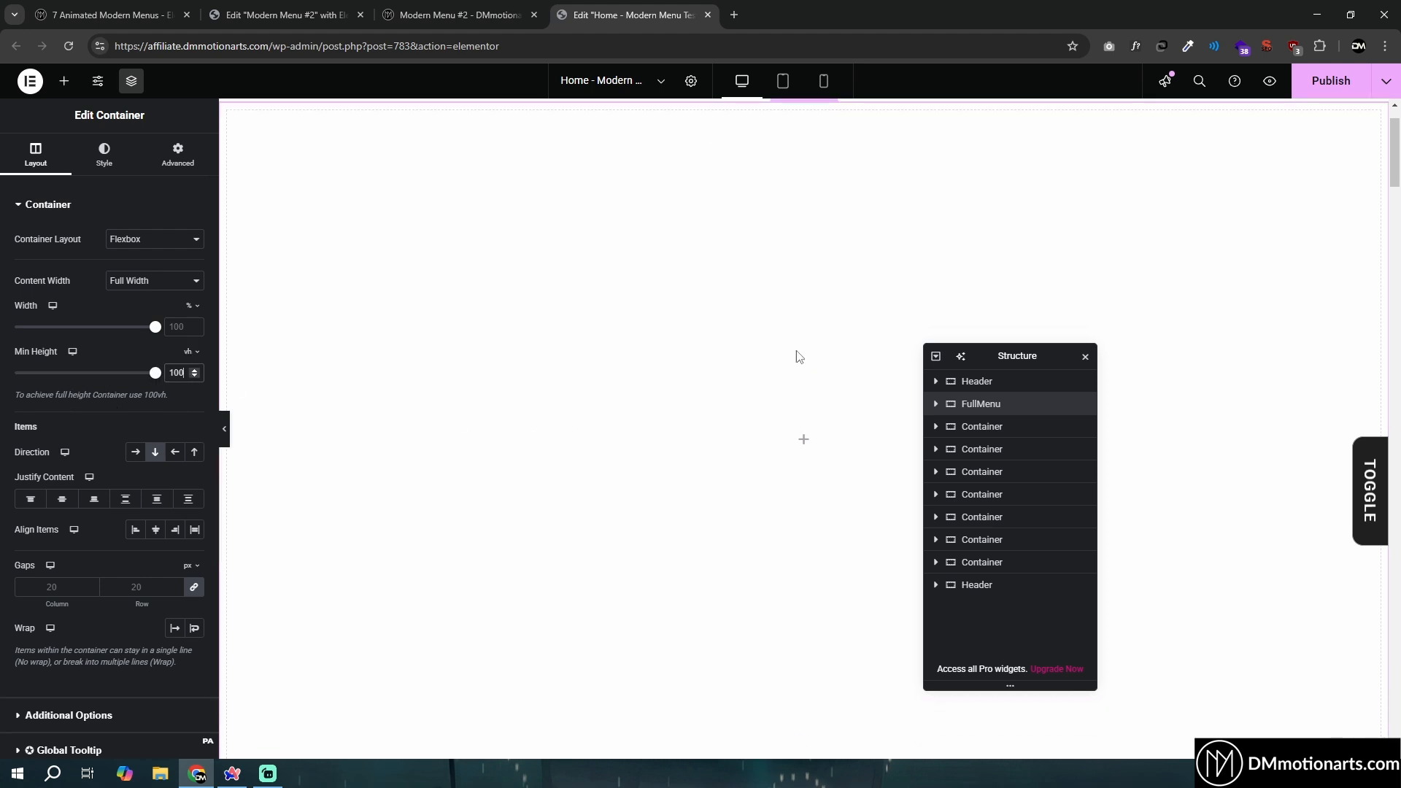
# - Add a nested container inside FullMenu, set its content width to Full Width and name it Top
pyautogui.scroll(1, 798, 355)
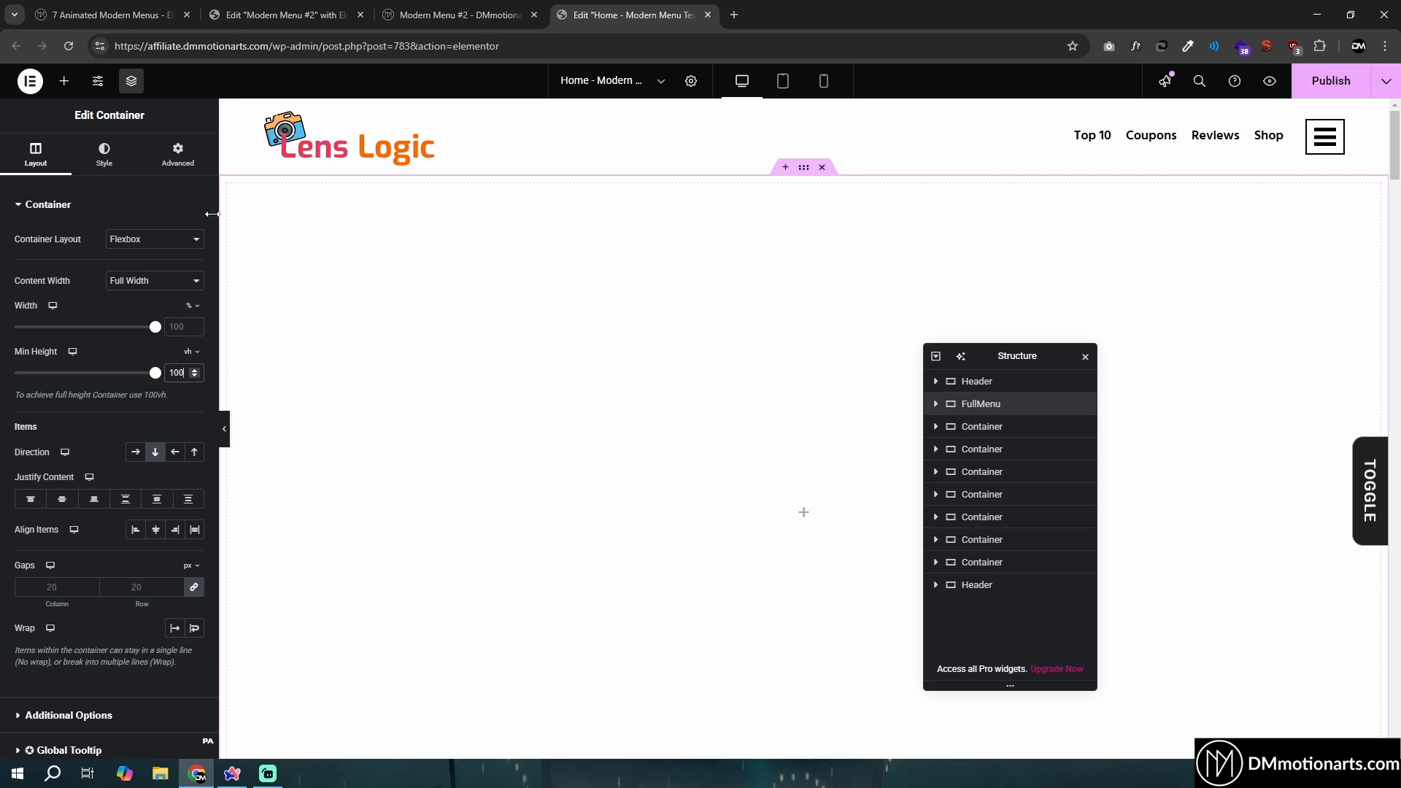
pyautogui.click(64, 80)
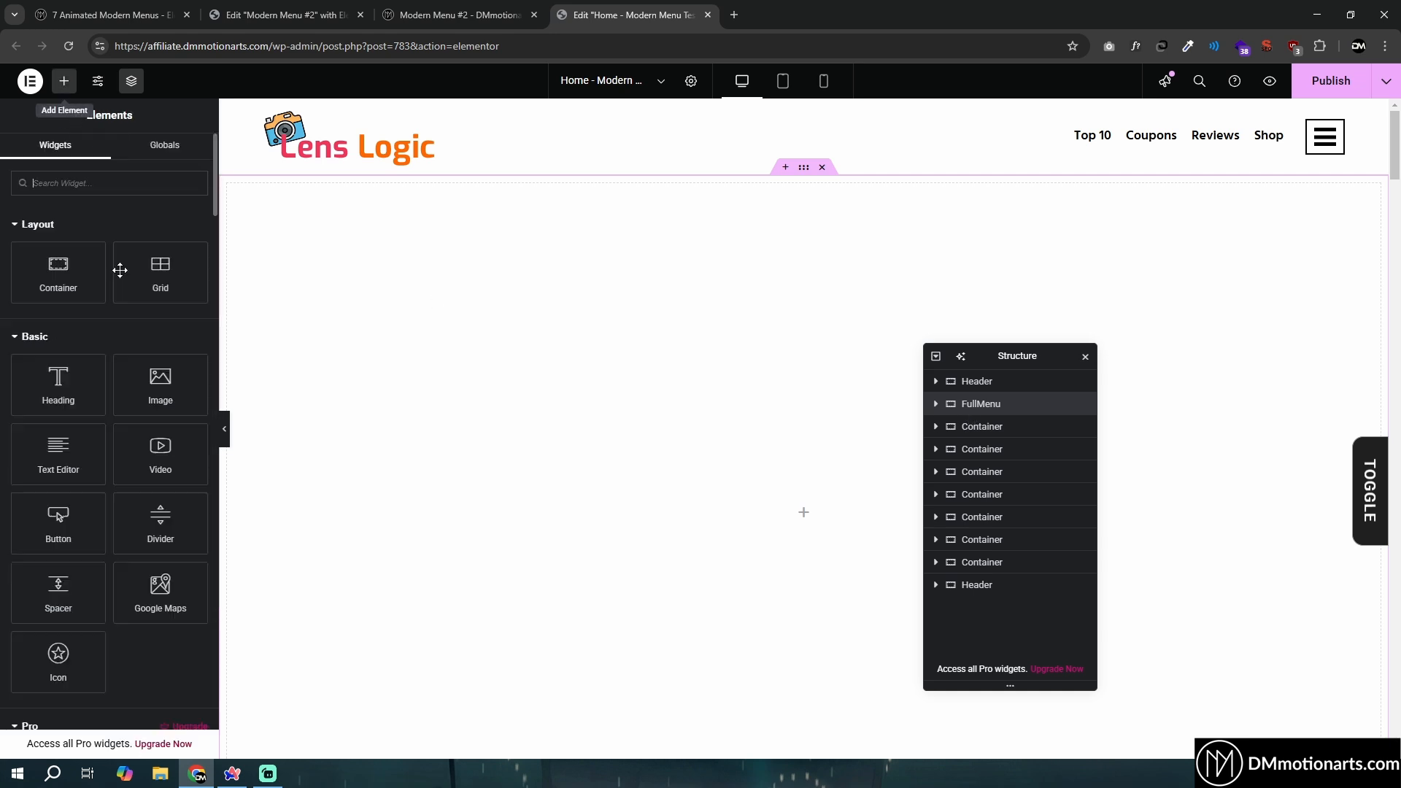
pyautogui.click(51, 270)
pyautogui.click(167, 283)
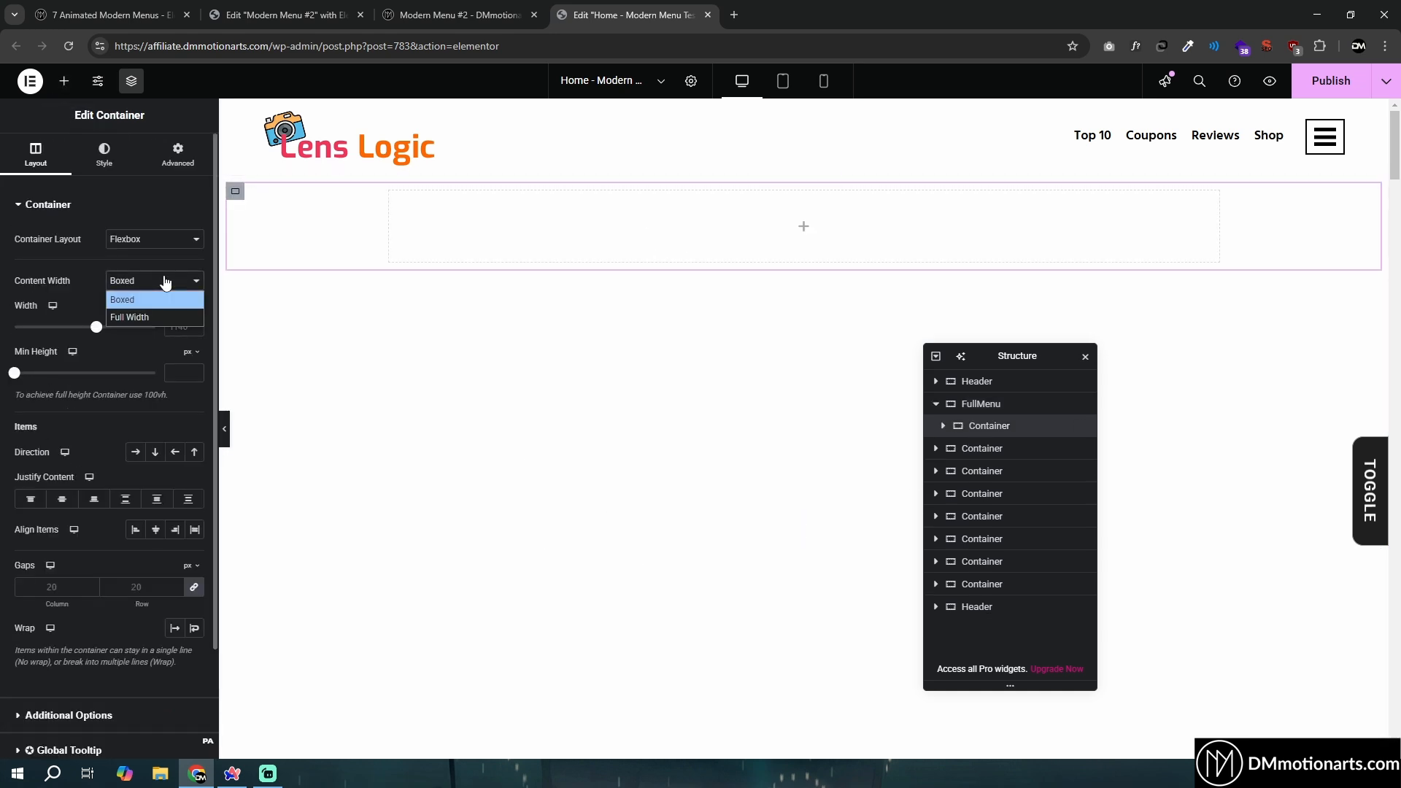
pyautogui.click(146, 316)
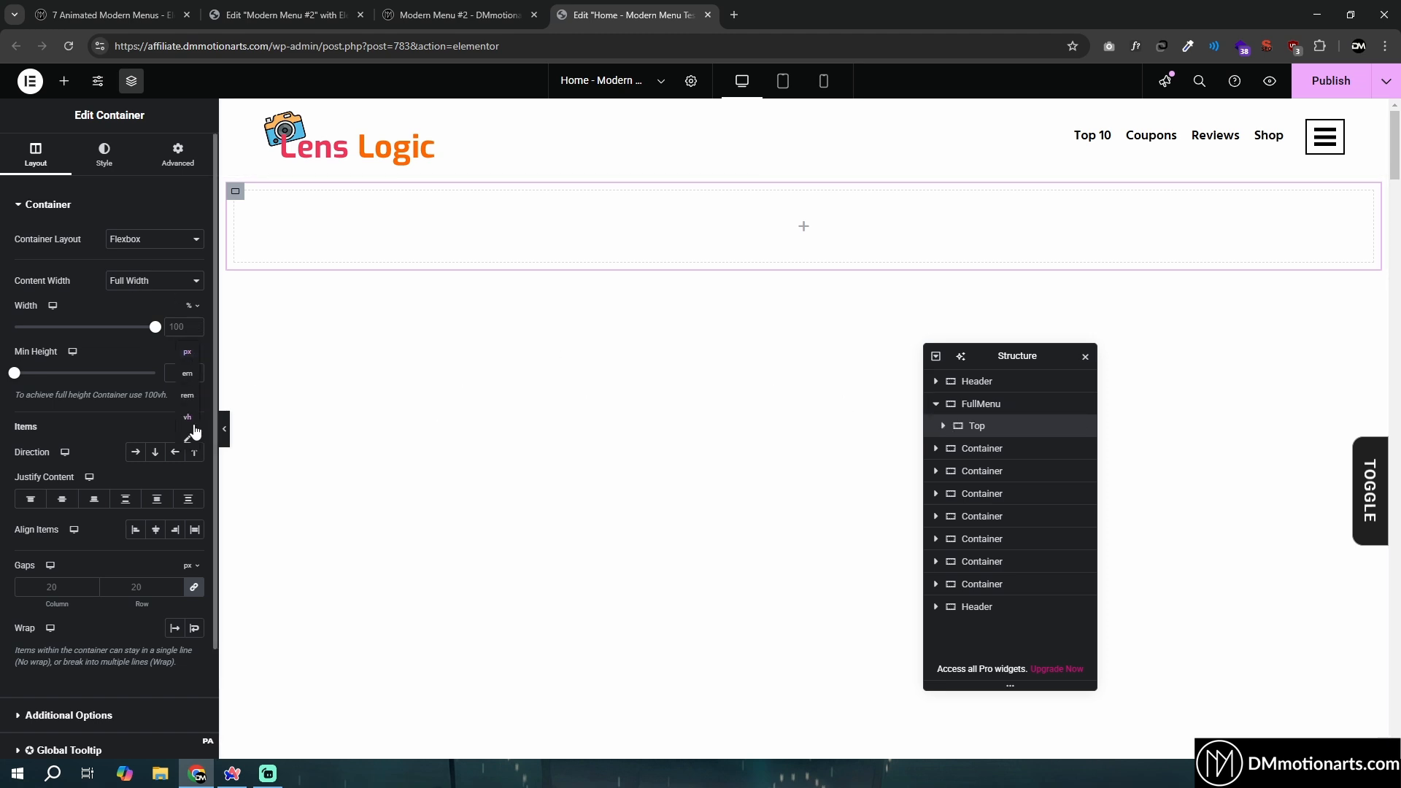
# - Set the Top container's minimum height to 50 vh
pyautogui.click(187, 417)
pyautogui.click(178, 373)
pyautogui.write('50')
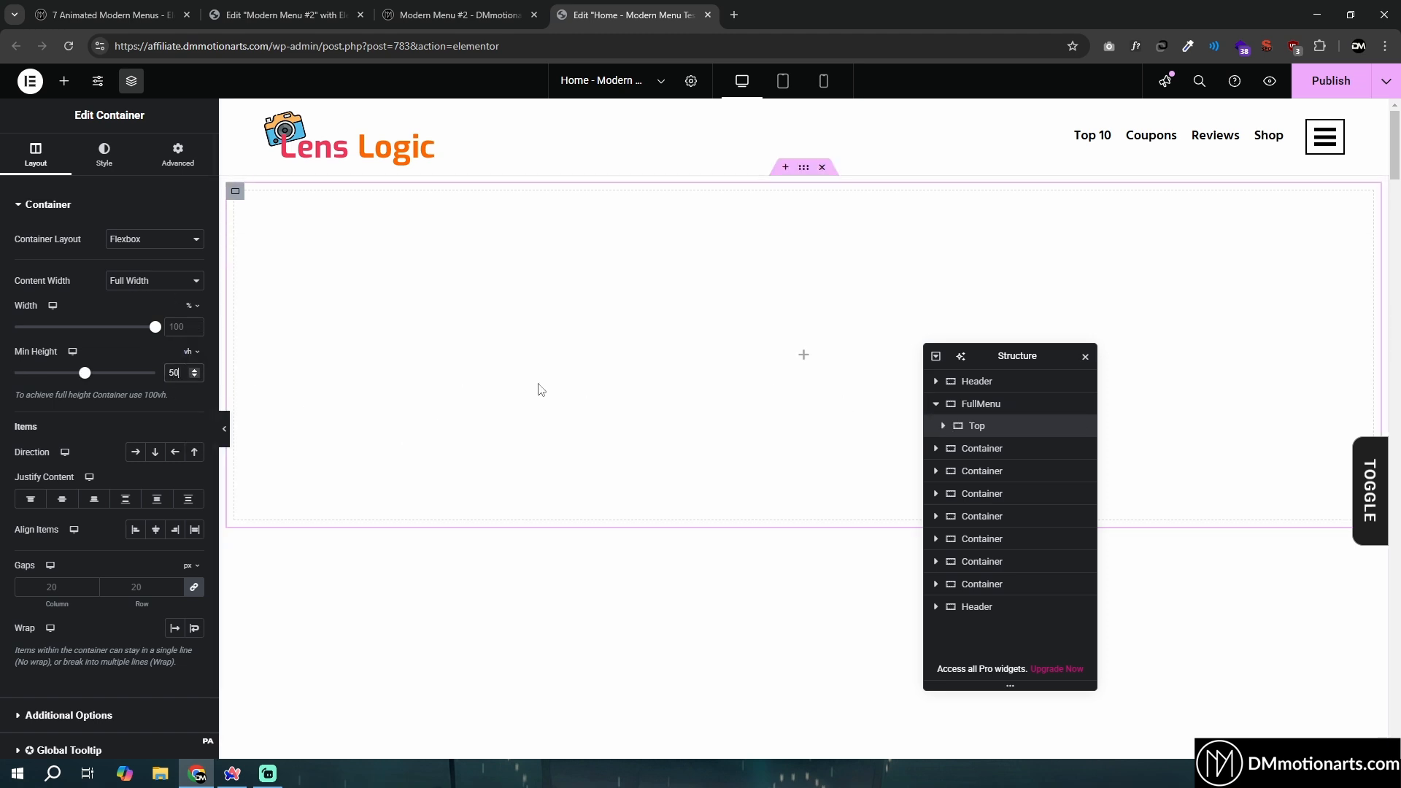
pyautogui.scroll(-1, 643, 469)
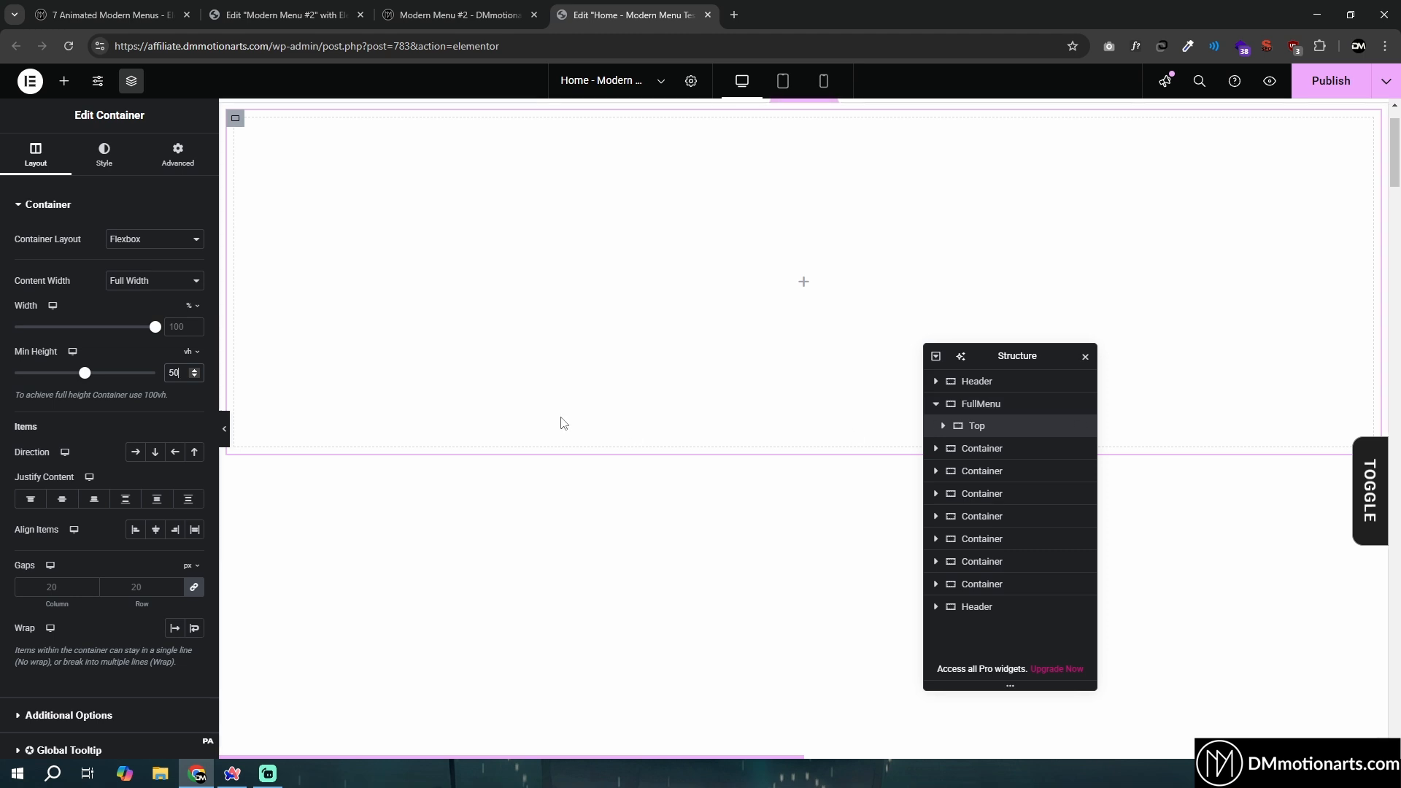
# - Open the menu on the Modern Menu #2 demo page, examine its section layout and return to the Home page editor
pyautogui.rightClick(970, 427)
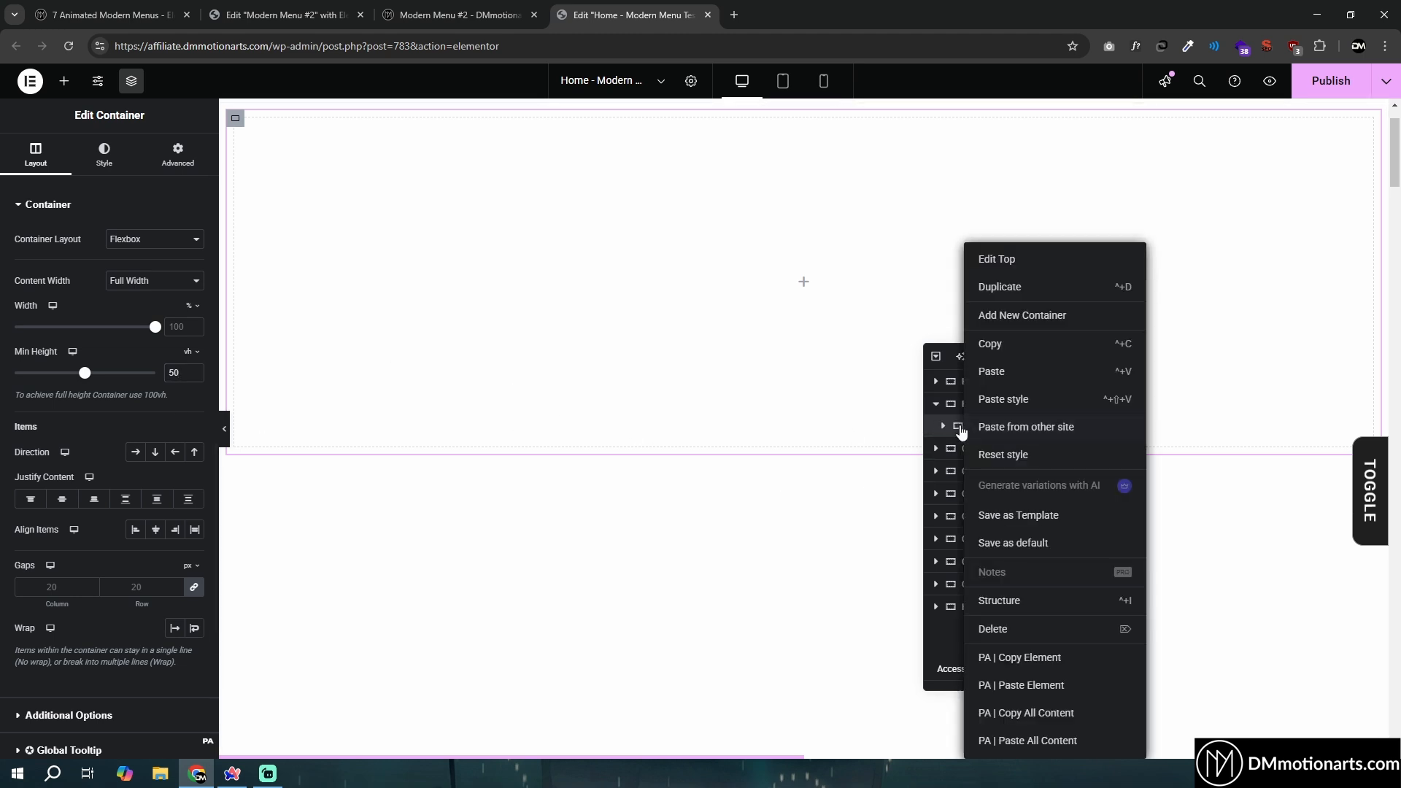
pyautogui.press('Escape')
pyautogui.click(65, 81)
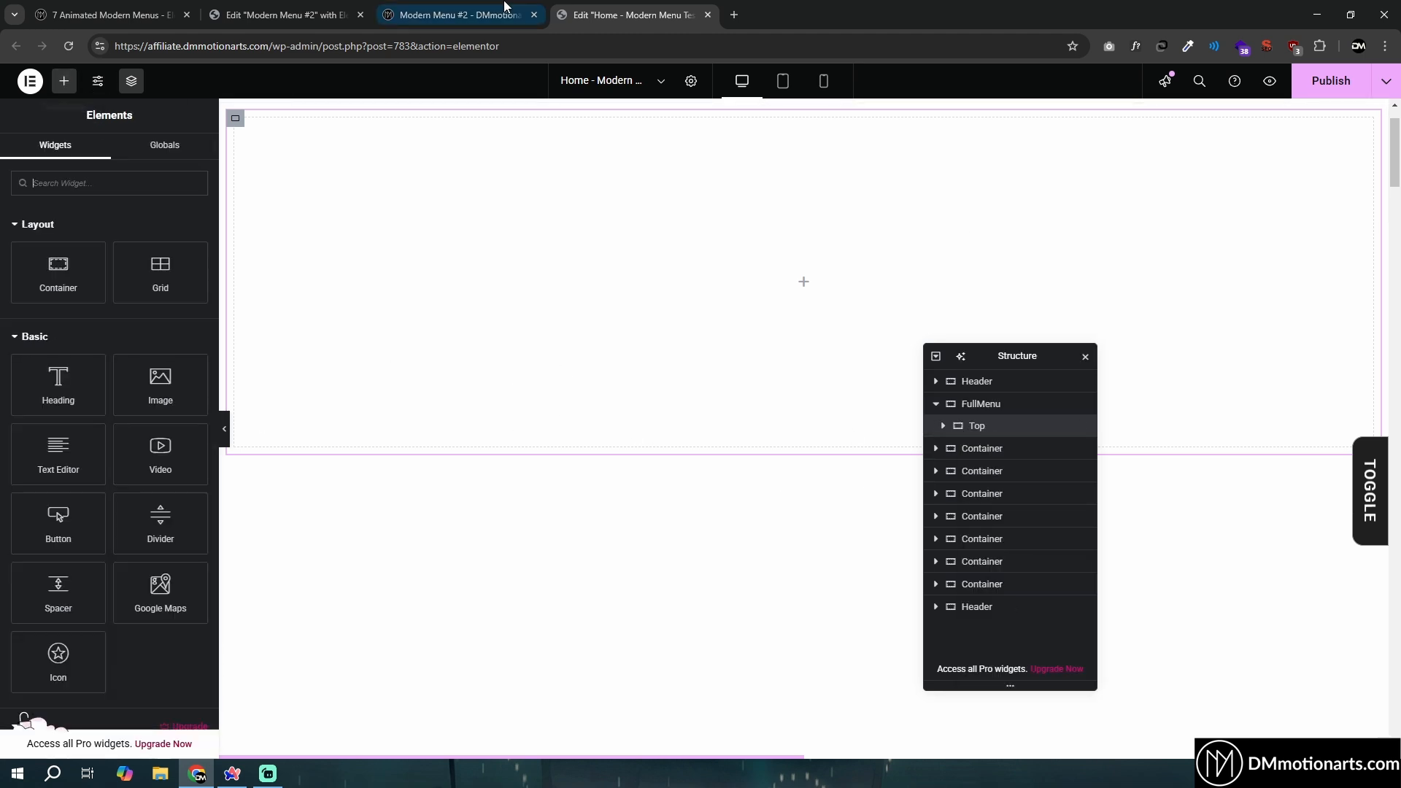
pyautogui.click(505, 4)
pyautogui.click(330, 4)
pyautogui.click(542, 20)
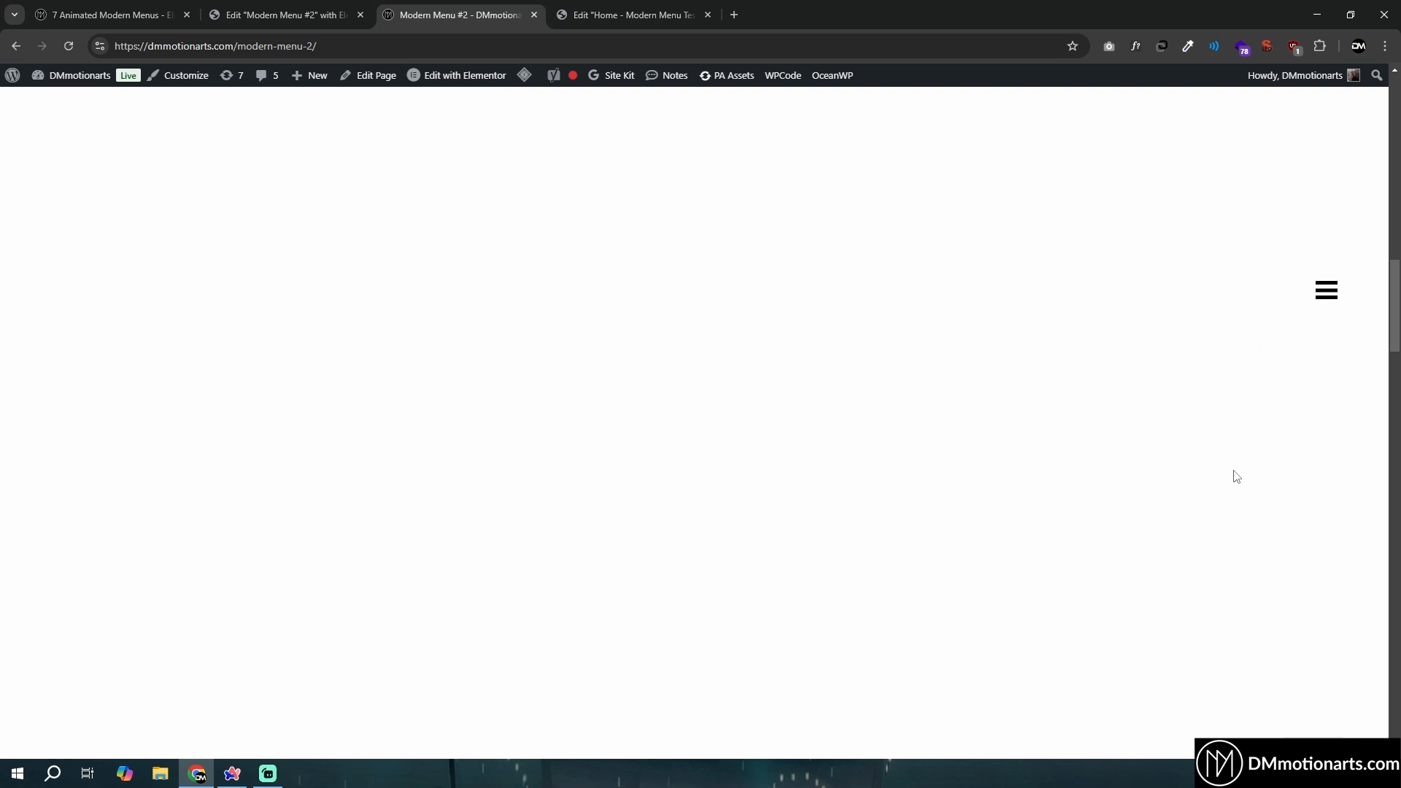
pyautogui.click(1325, 240)
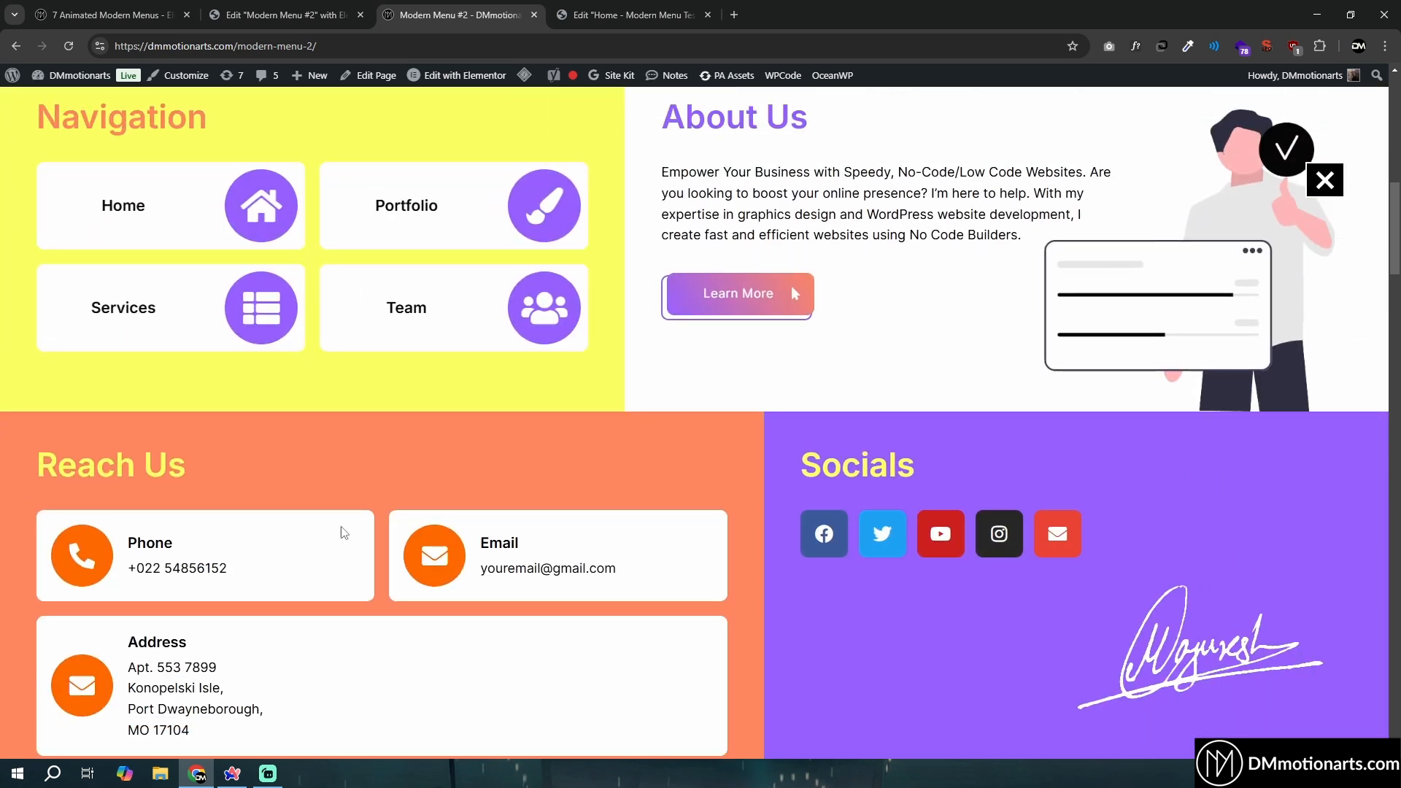
pyautogui.click(626, 8)
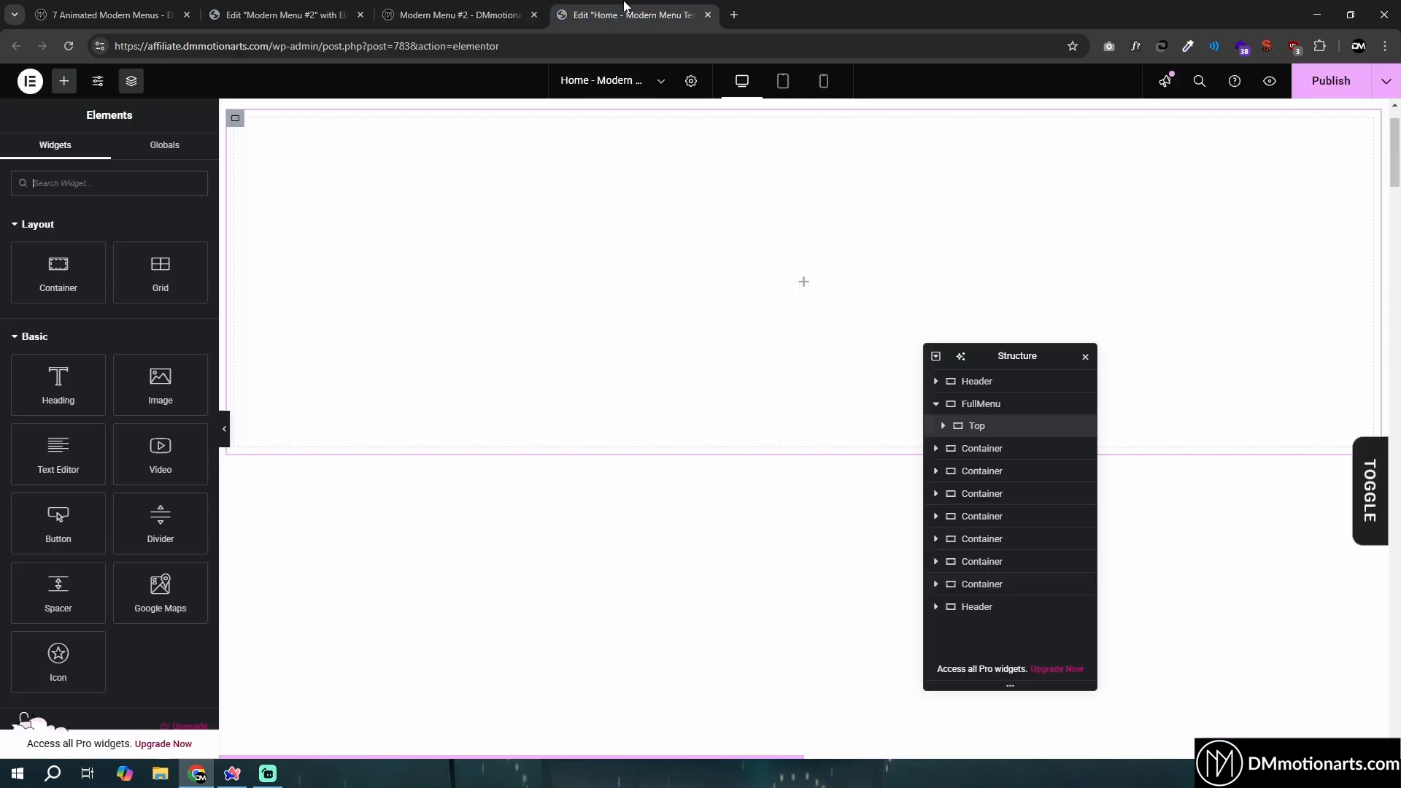
# - Add two child containers inside the Top container and arrange them in a horizontal row with gaps of 0
pyautogui.click(777, 338)
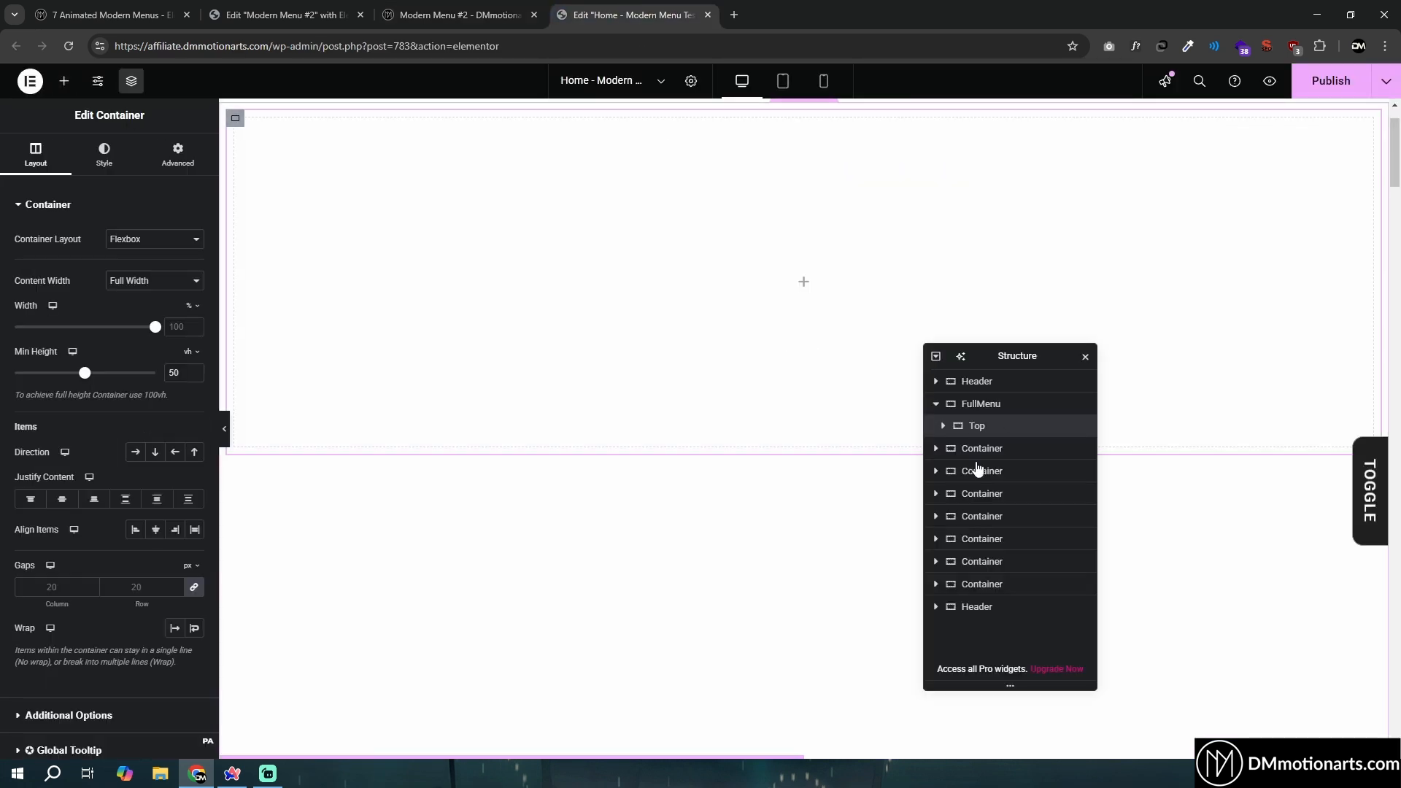
pyautogui.click(66, 83)
pyautogui.click(60, 260)
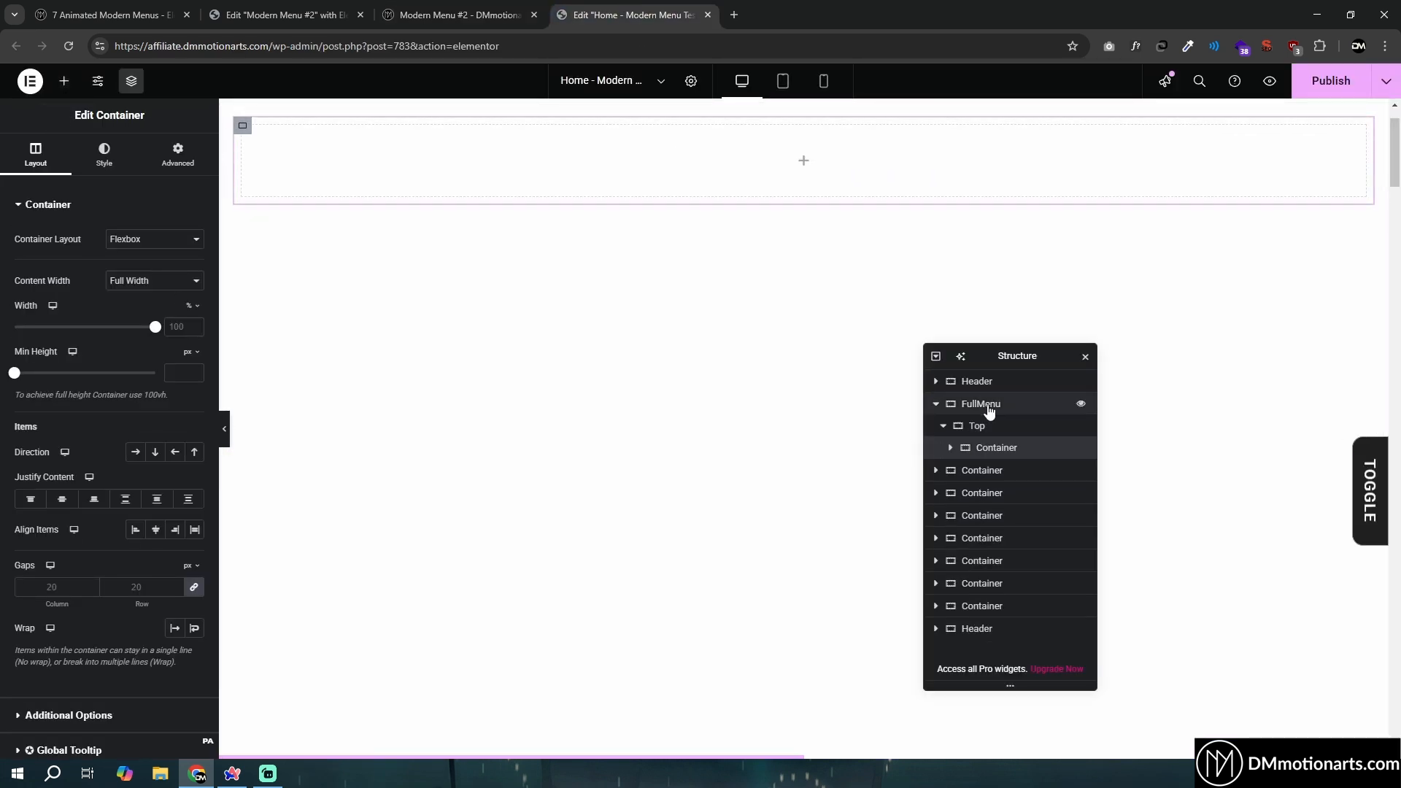
pyautogui.rightClick(985, 450)
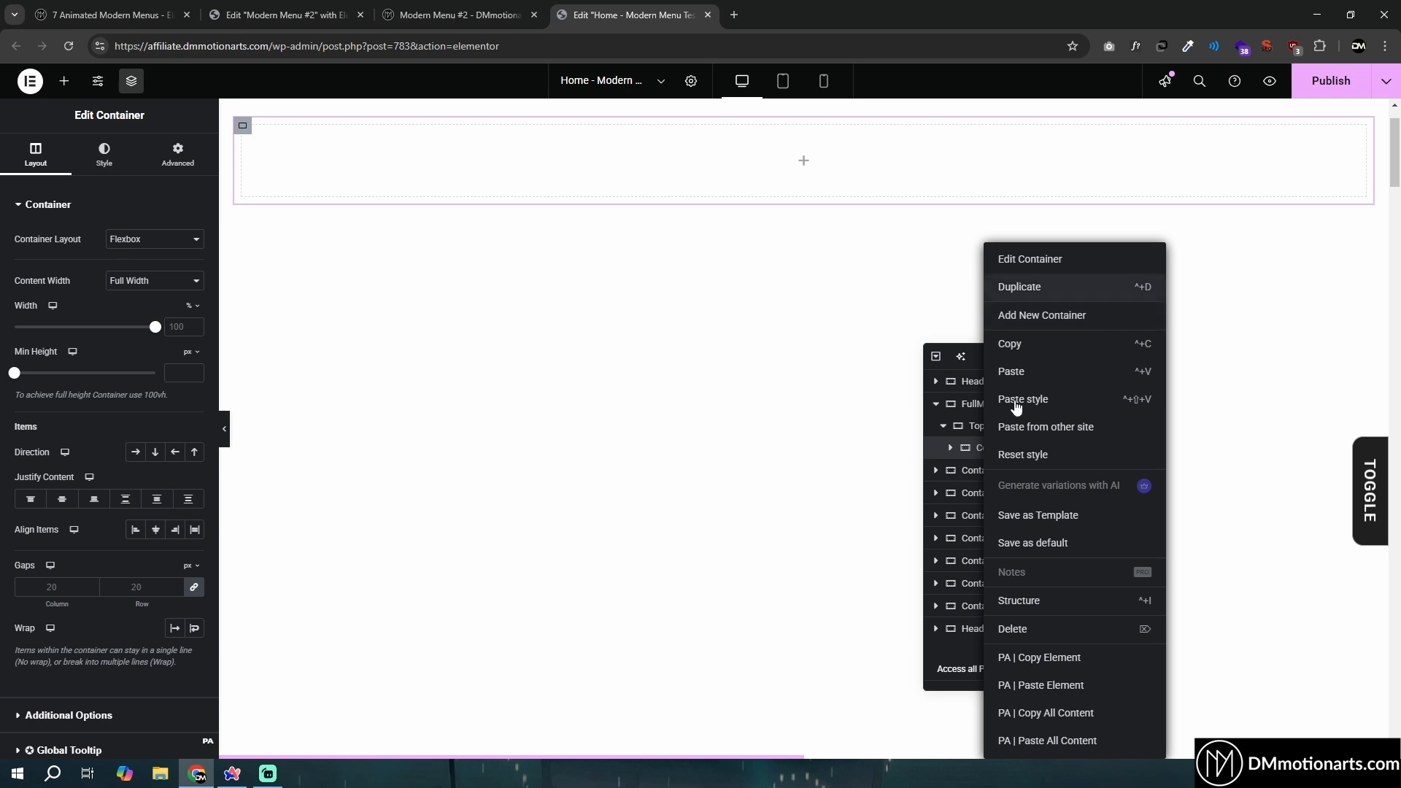
pyautogui.click(1019, 288)
pyautogui.click(972, 429)
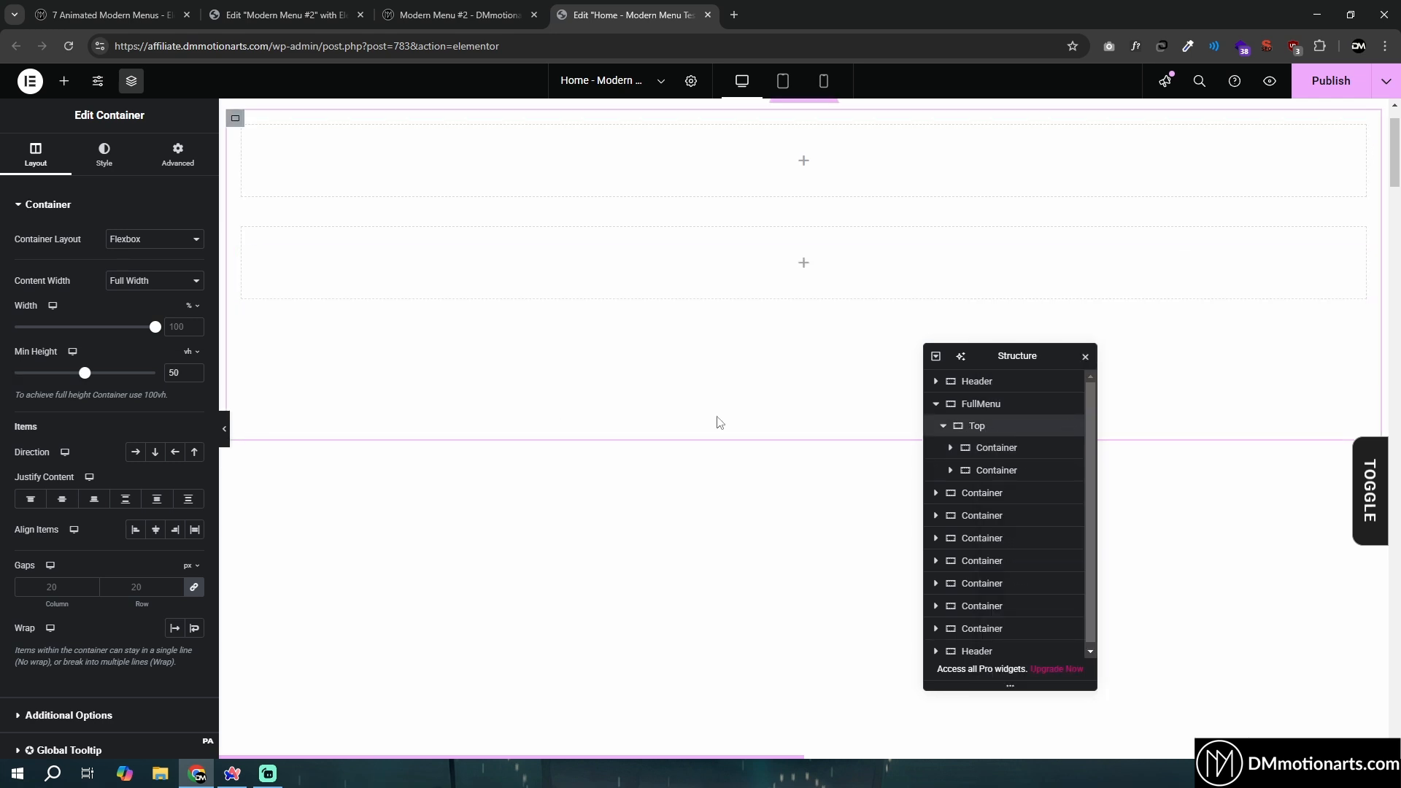
pyautogui.click(135, 453)
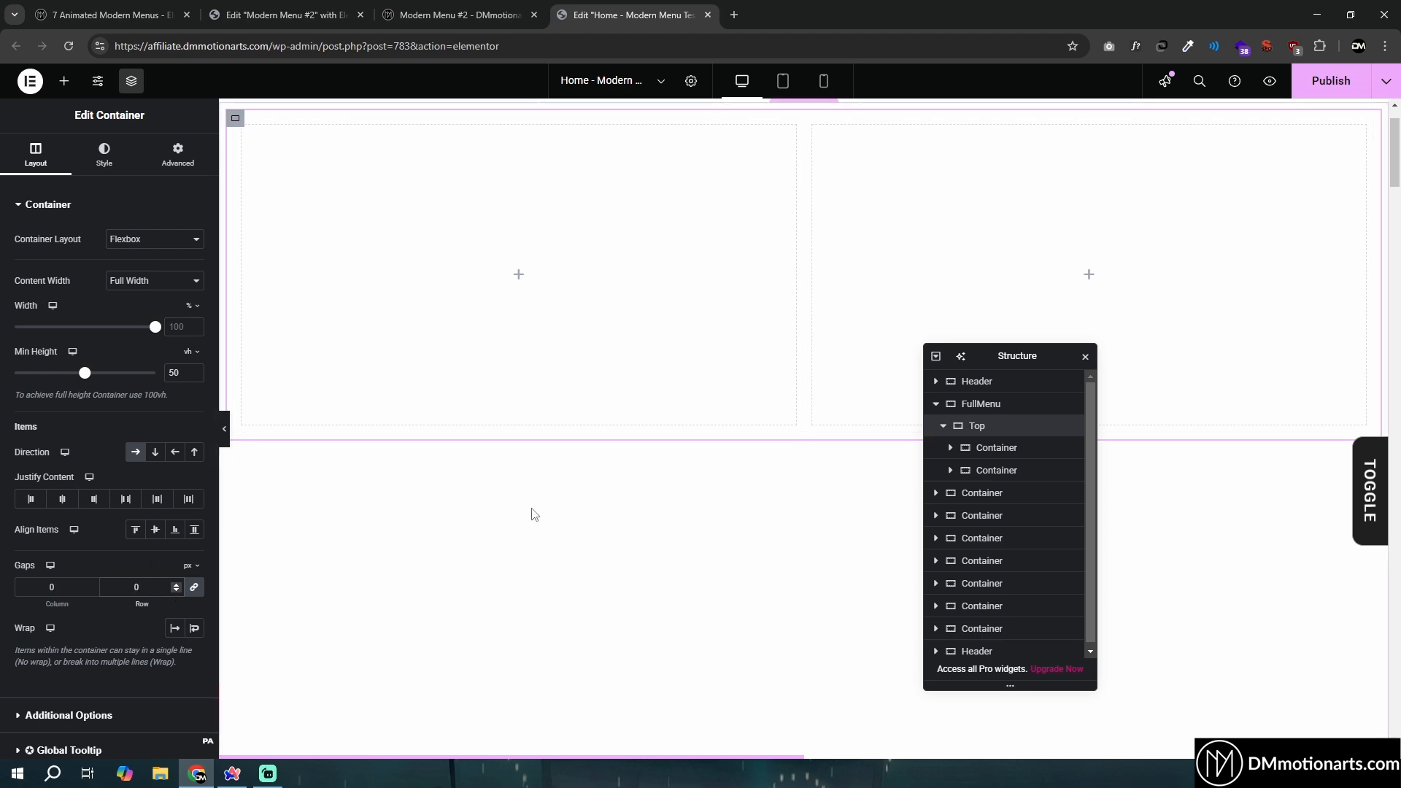
# - Give the first container inside Top a light pink classic background color
pyautogui.click(496, 361)
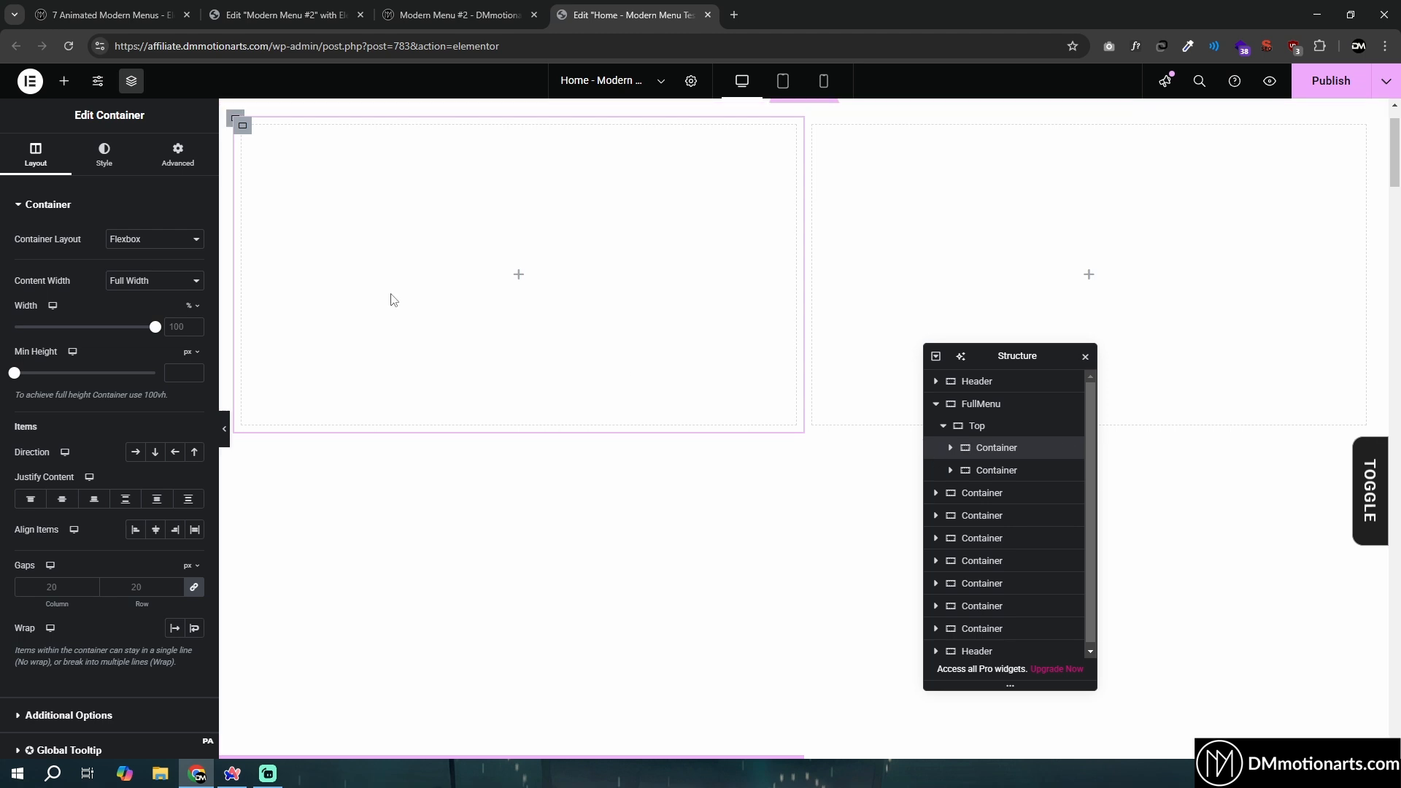
pyautogui.click(113, 183)
pyautogui.click(135, 269)
pyautogui.click(195, 300)
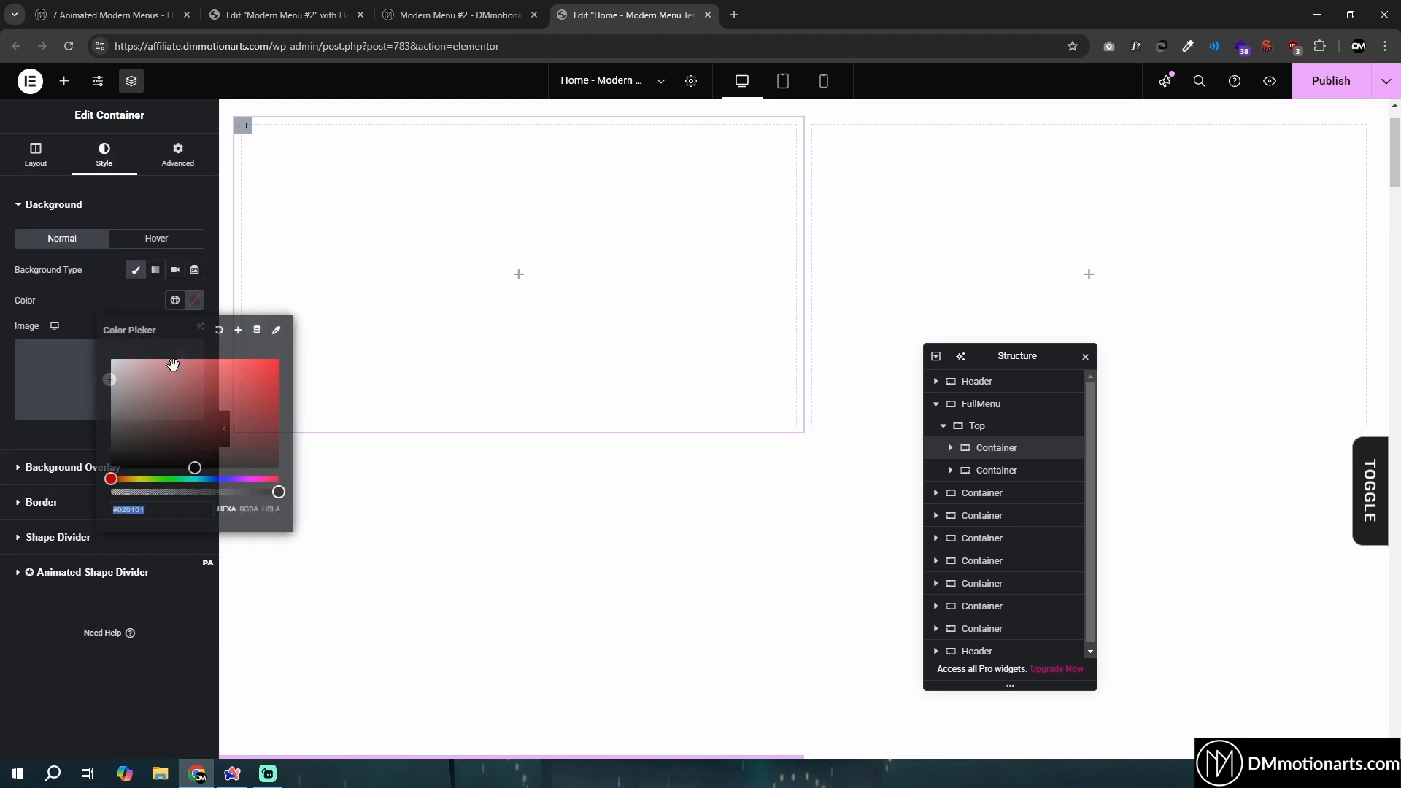
pyautogui.click(152, 357)
# - Give the second container inside Top a light blue classic background color, #B6DEFF
pyautogui.click(971, 468)
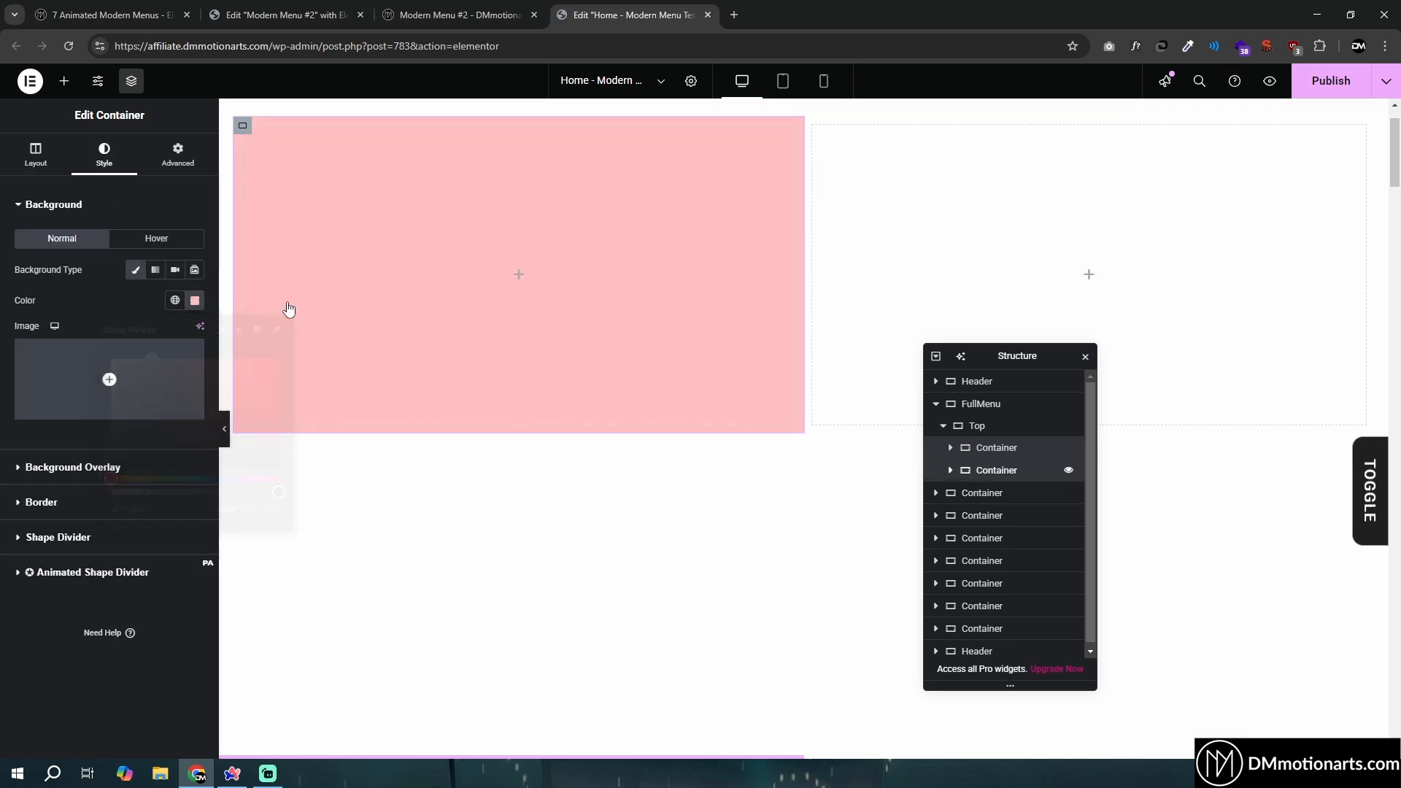
pyautogui.click(110, 157)
pyautogui.click(135, 269)
pyautogui.click(195, 300)
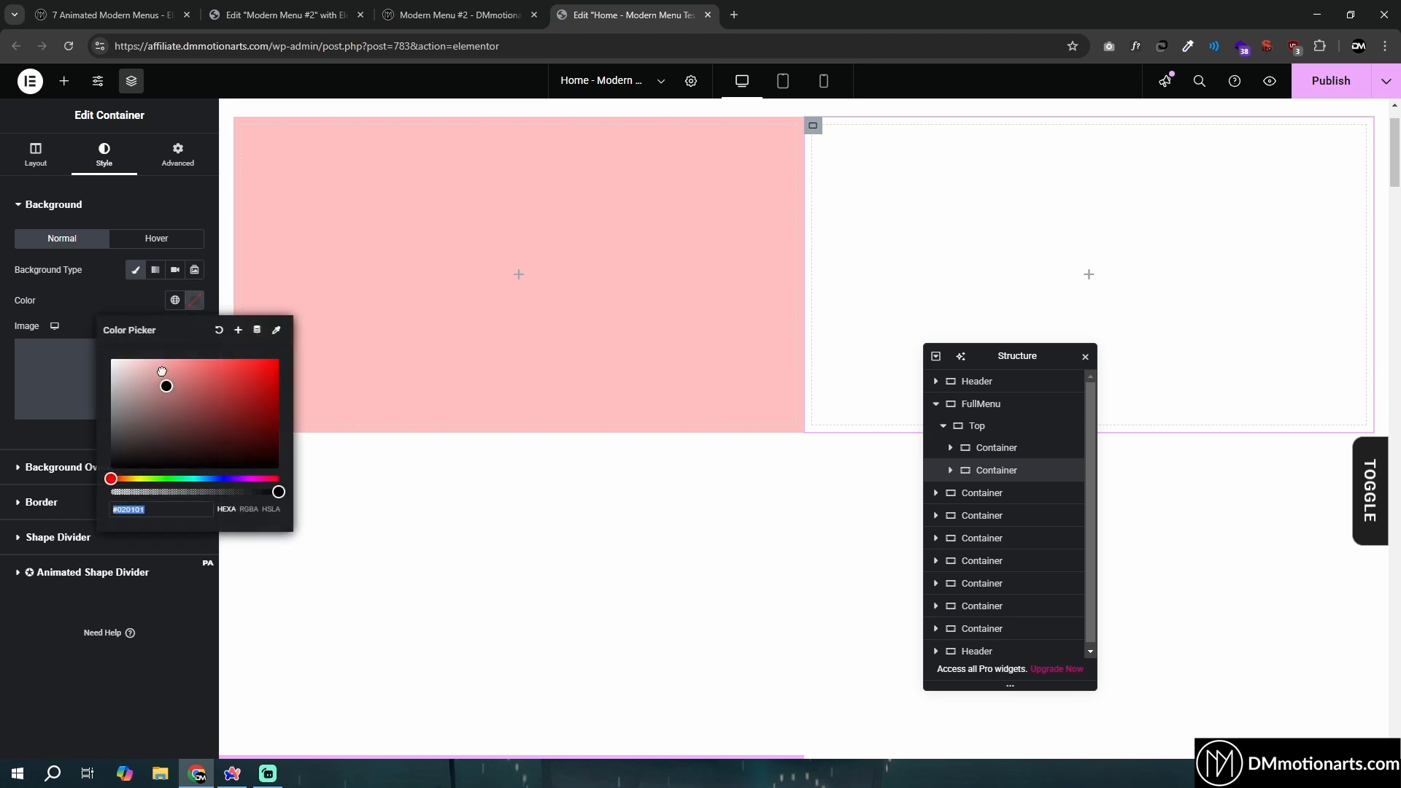
pyautogui.click(158, 359)
pyautogui.moveTo(172, 478); pyautogui.dragTo(207, 480)
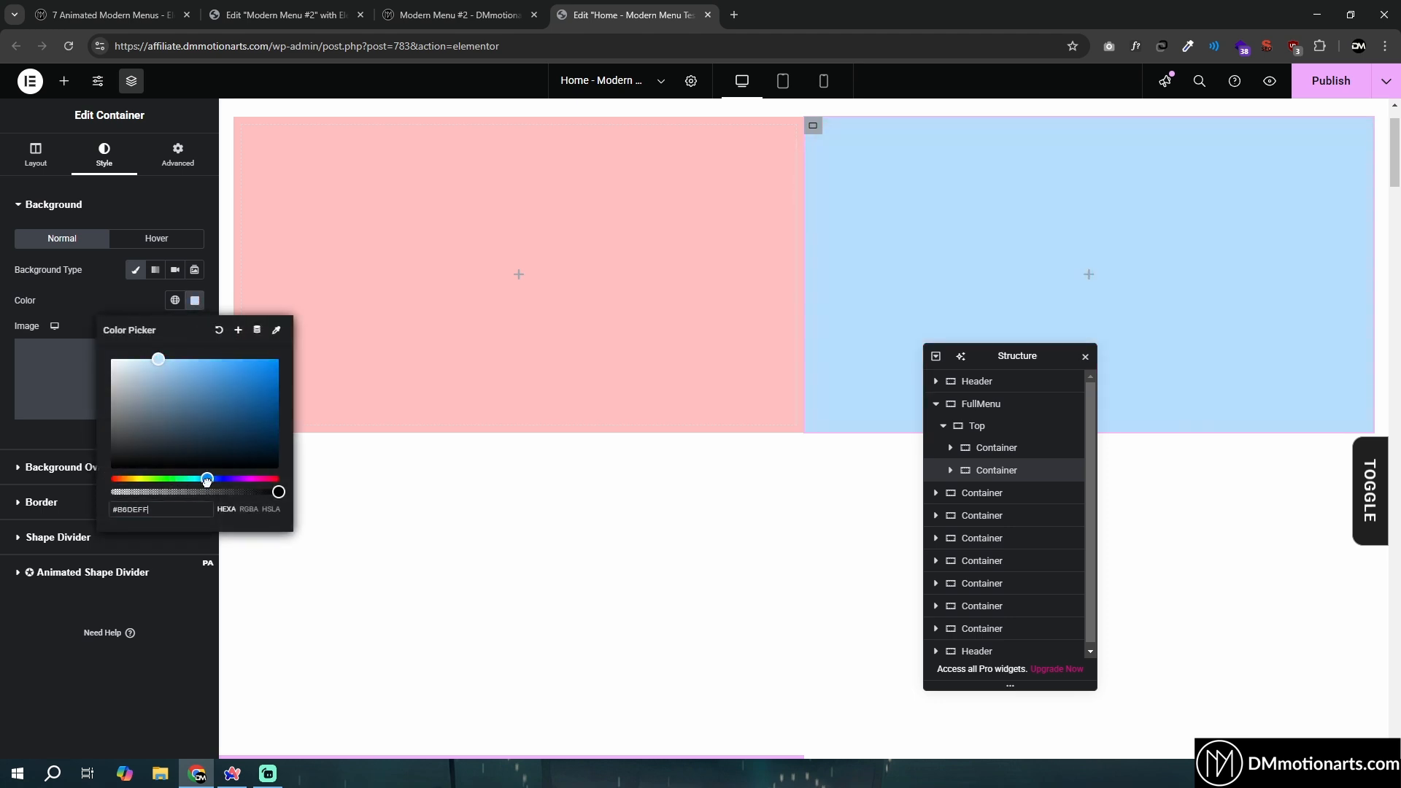
pyautogui.click(22, 648)
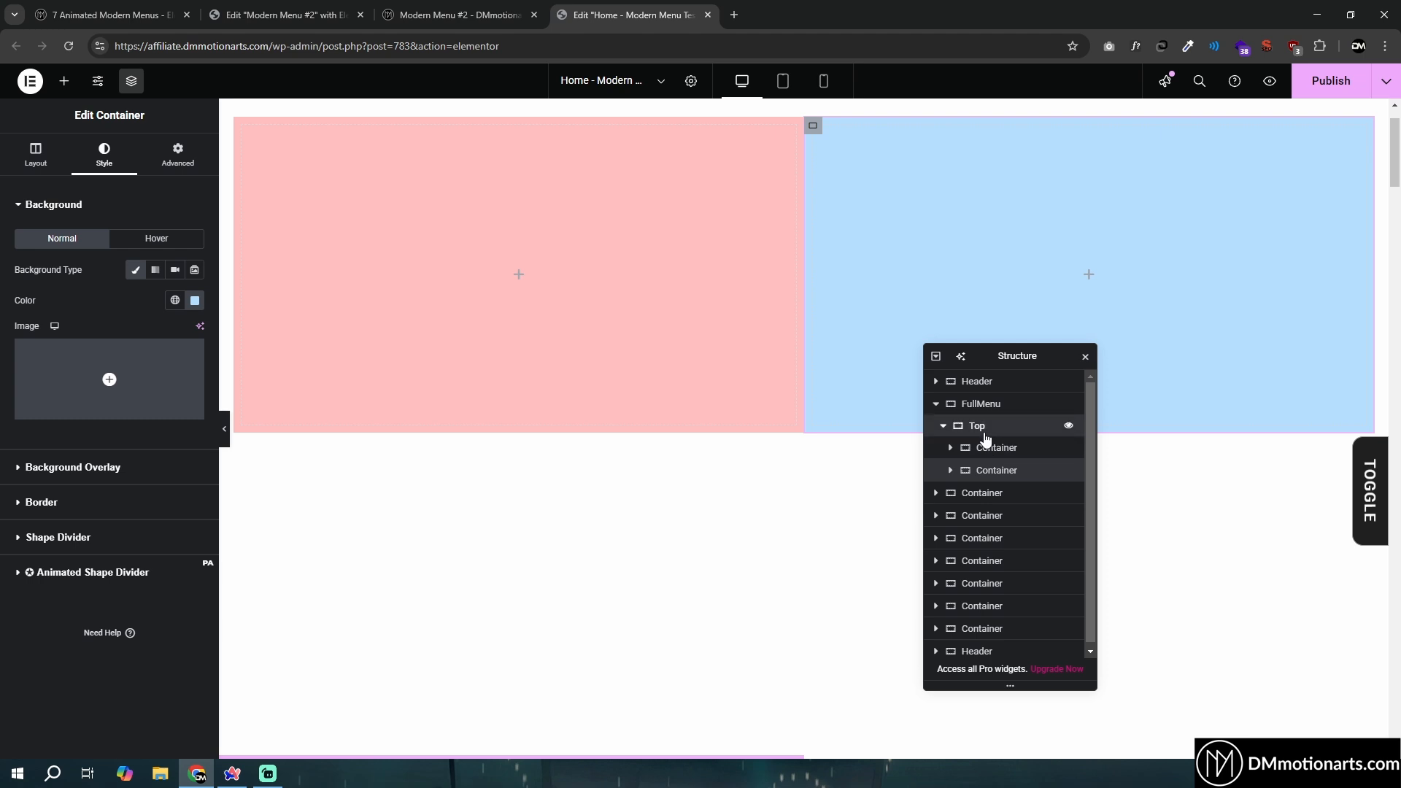
# - Set the padding of both the Top and FullMenu containers to 0 on all sides
pyautogui.click(977, 426)
pyautogui.click(177, 153)
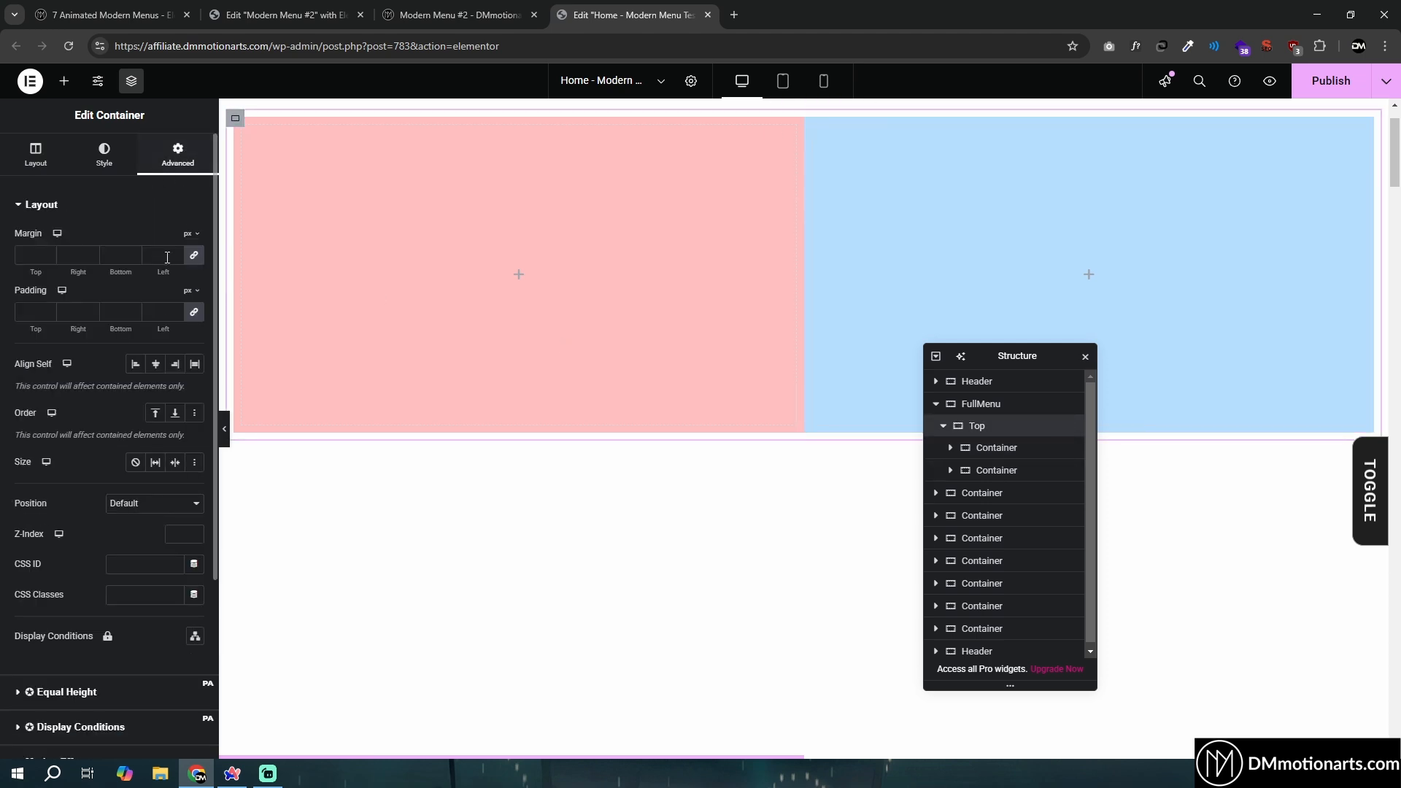
pyautogui.click(159, 312)
pyautogui.write('0')
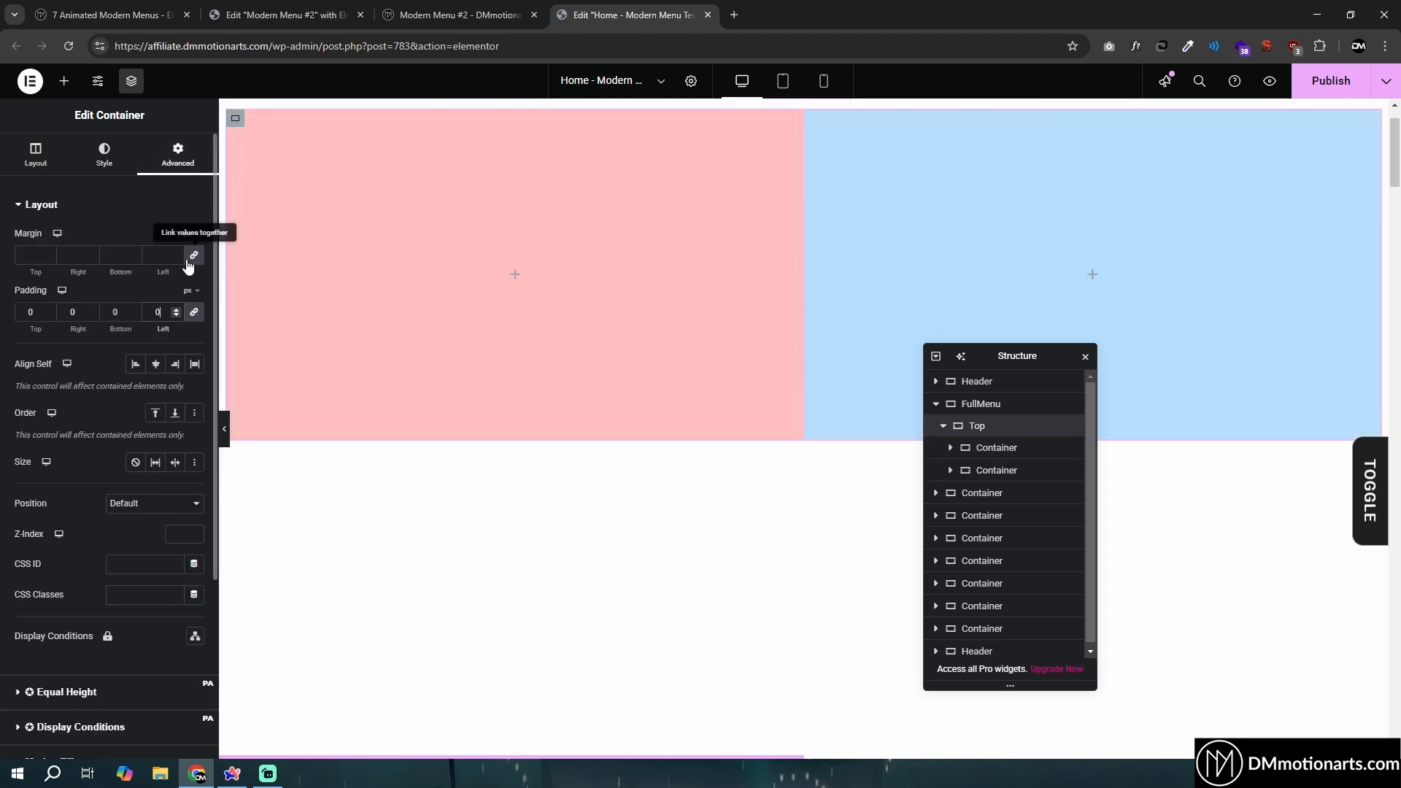
pyautogui.click(978, 405)
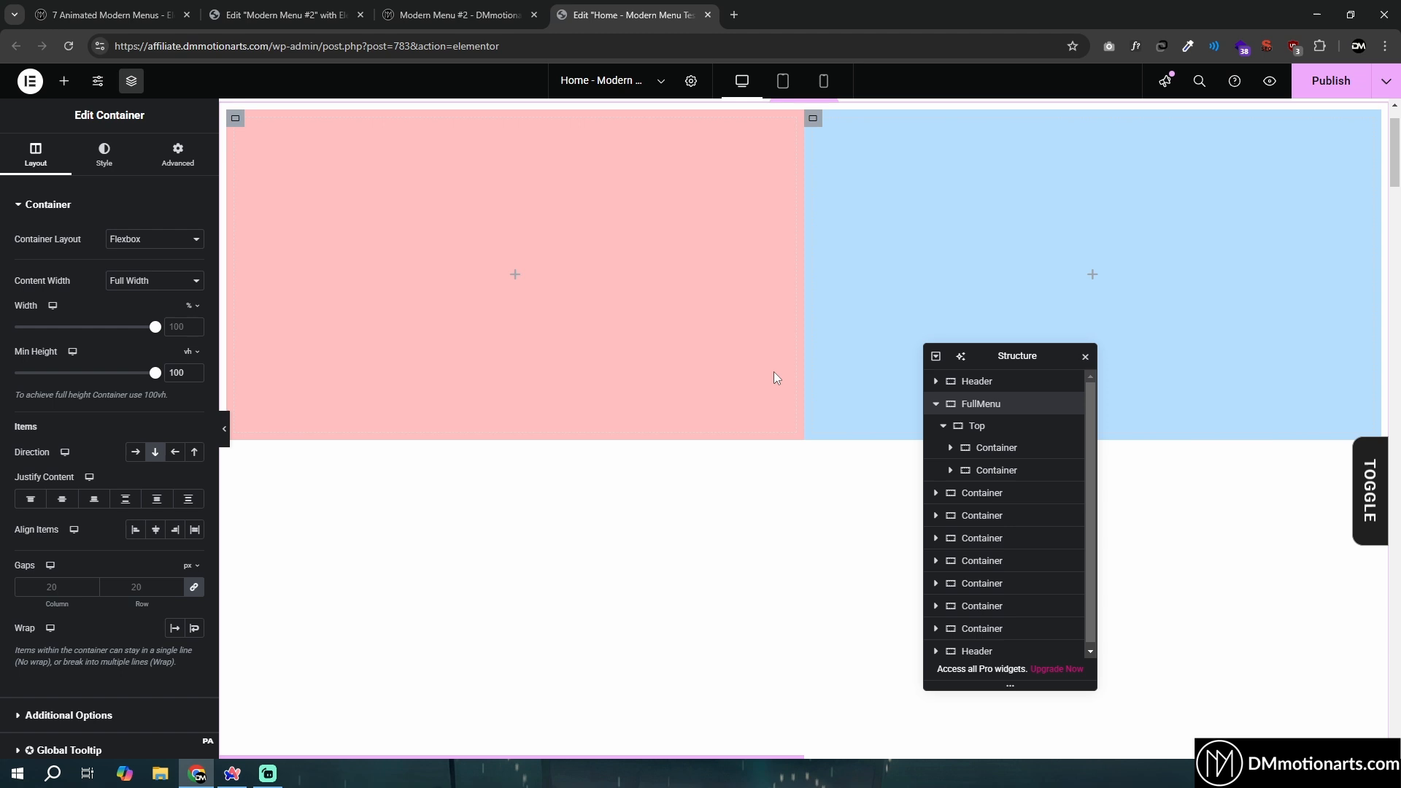
pyautogui.click(178, 154)
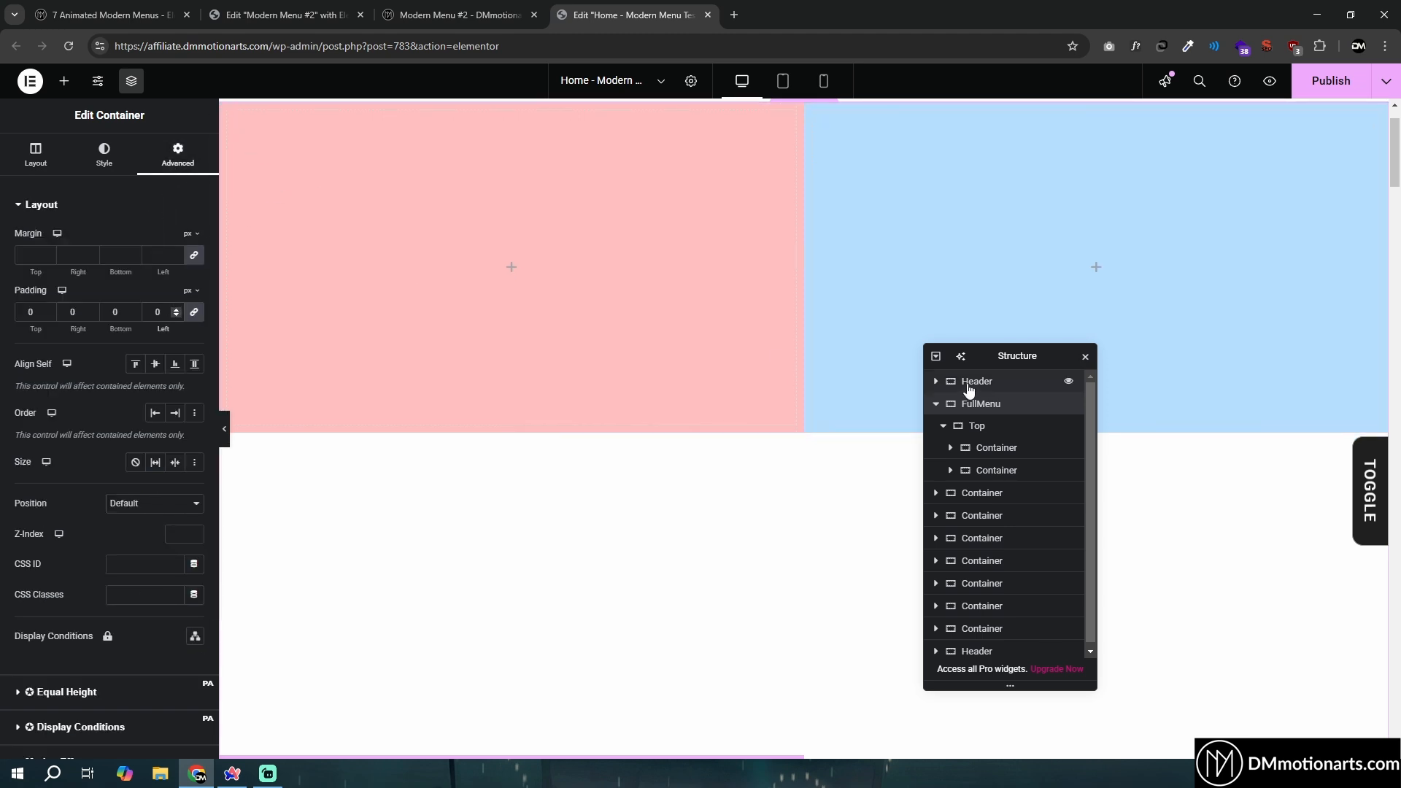
# - Duplicate the Top container and name the copy Bottom
pyautogui.click(952, 428)
pyautogui.rightClick(964, 427)
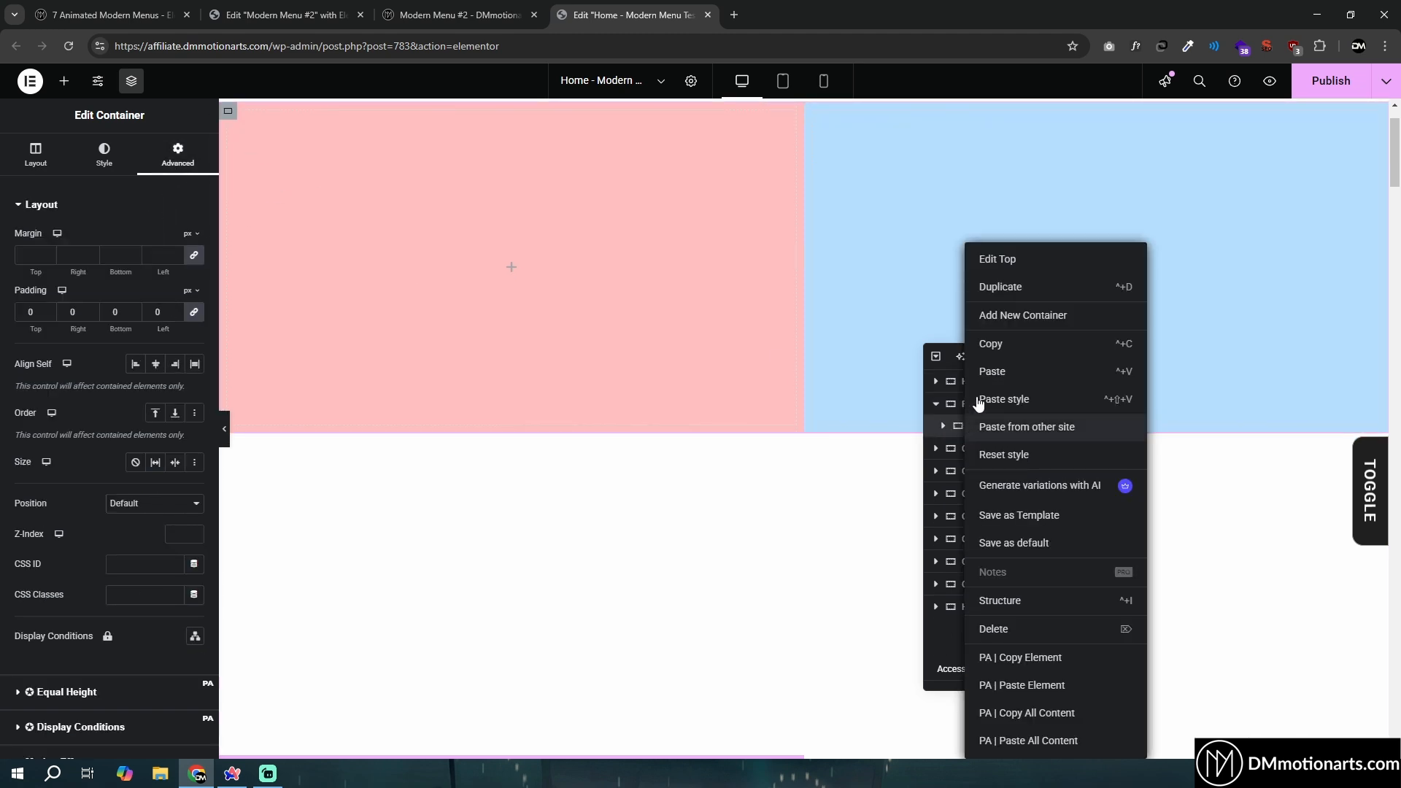
pyautogui.click(1010, 290)
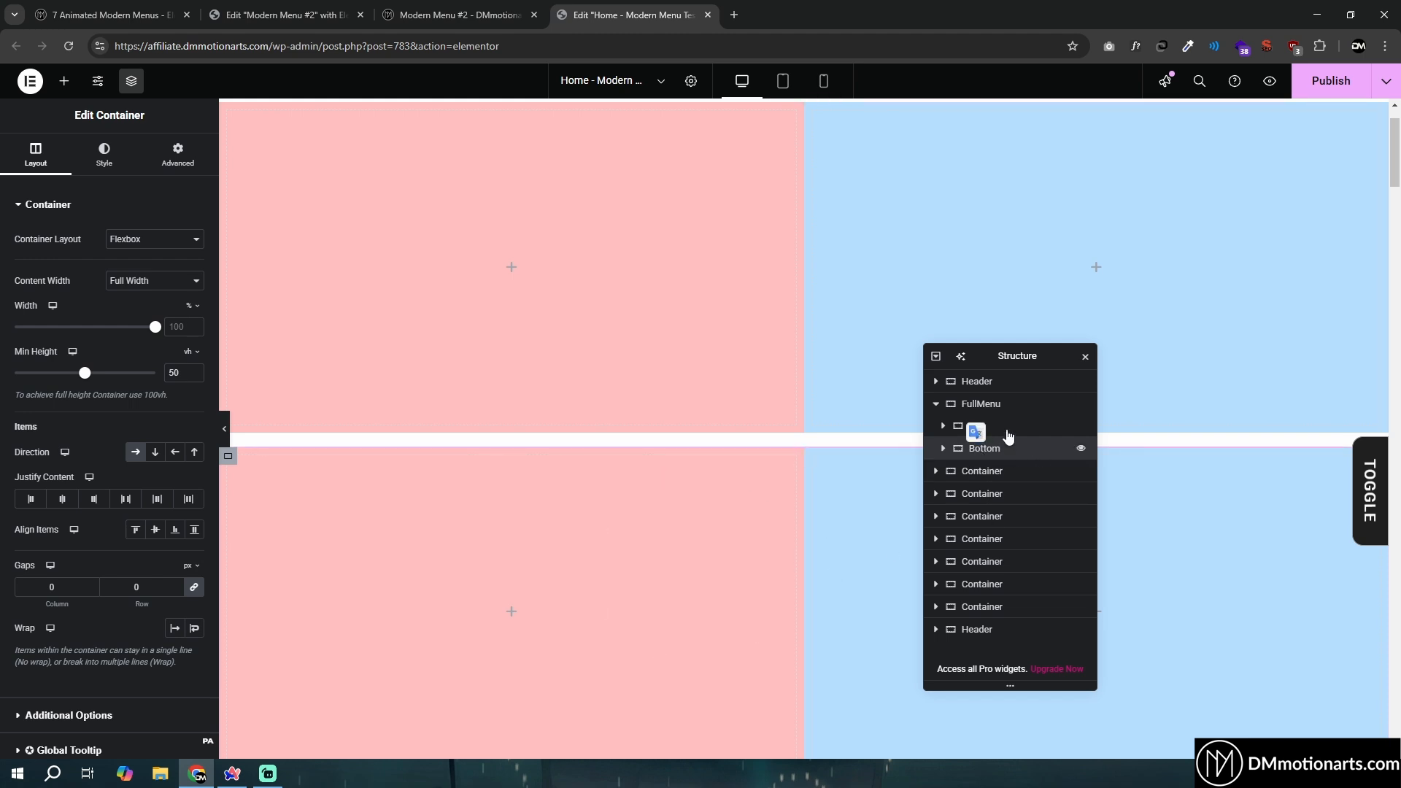
# - Set FullMenu's gaps to 0 and recolor Bottom's first container bright green and its second light green, #D1FFB6
pyautogui.click(988, 408)
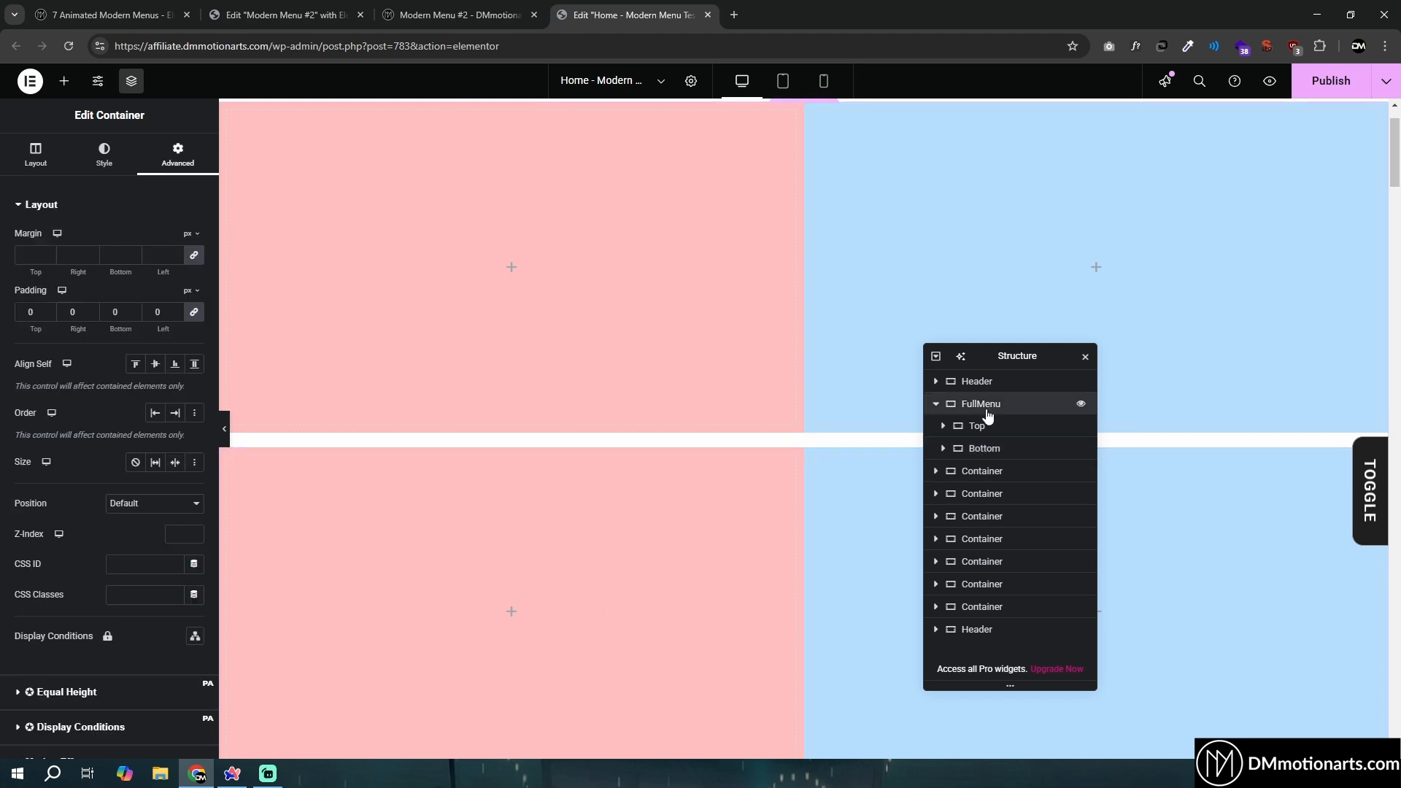
pyautogui.click(54, 159)
pyautogui.write('0')
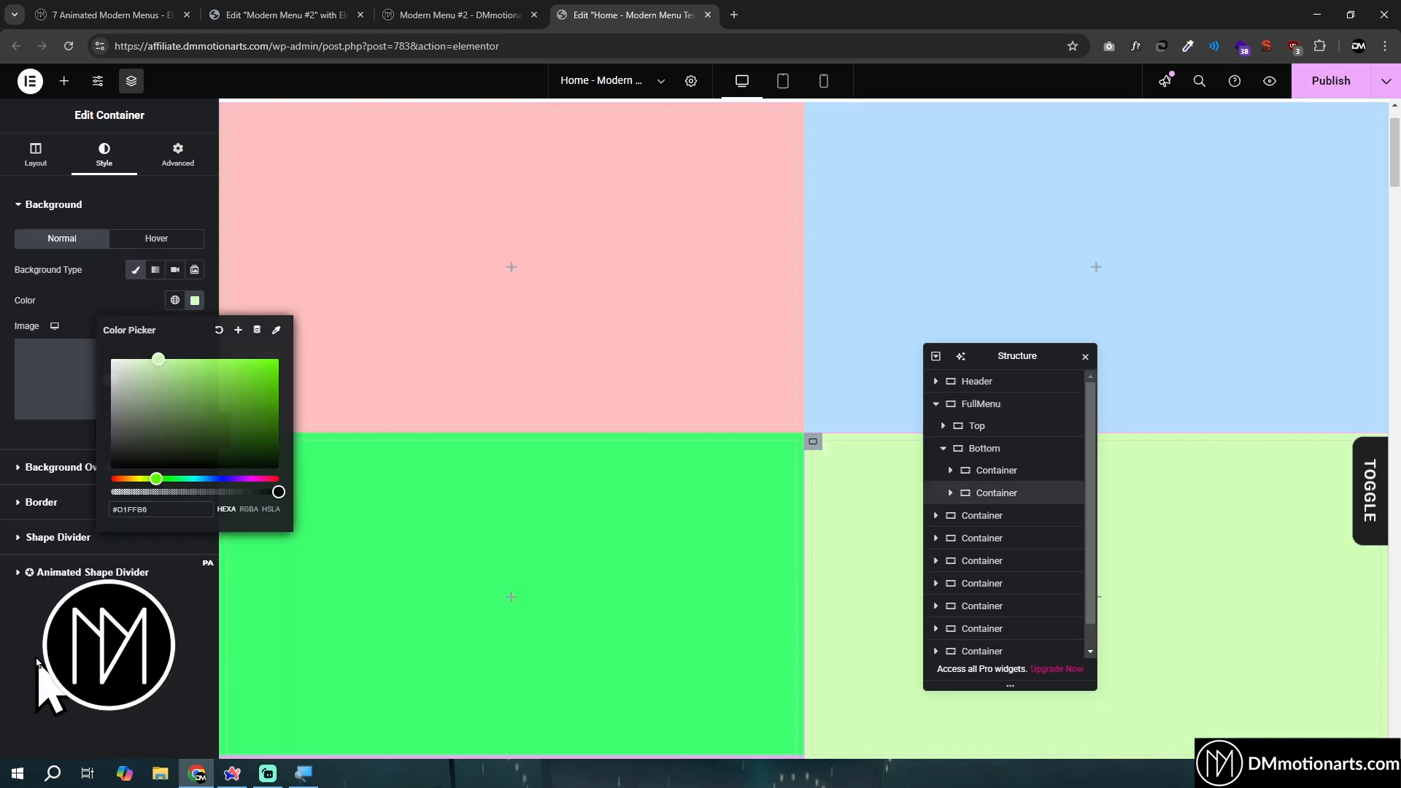
pyautogui.press('Escape')
pyautogui.scroll(1, 531, 467)
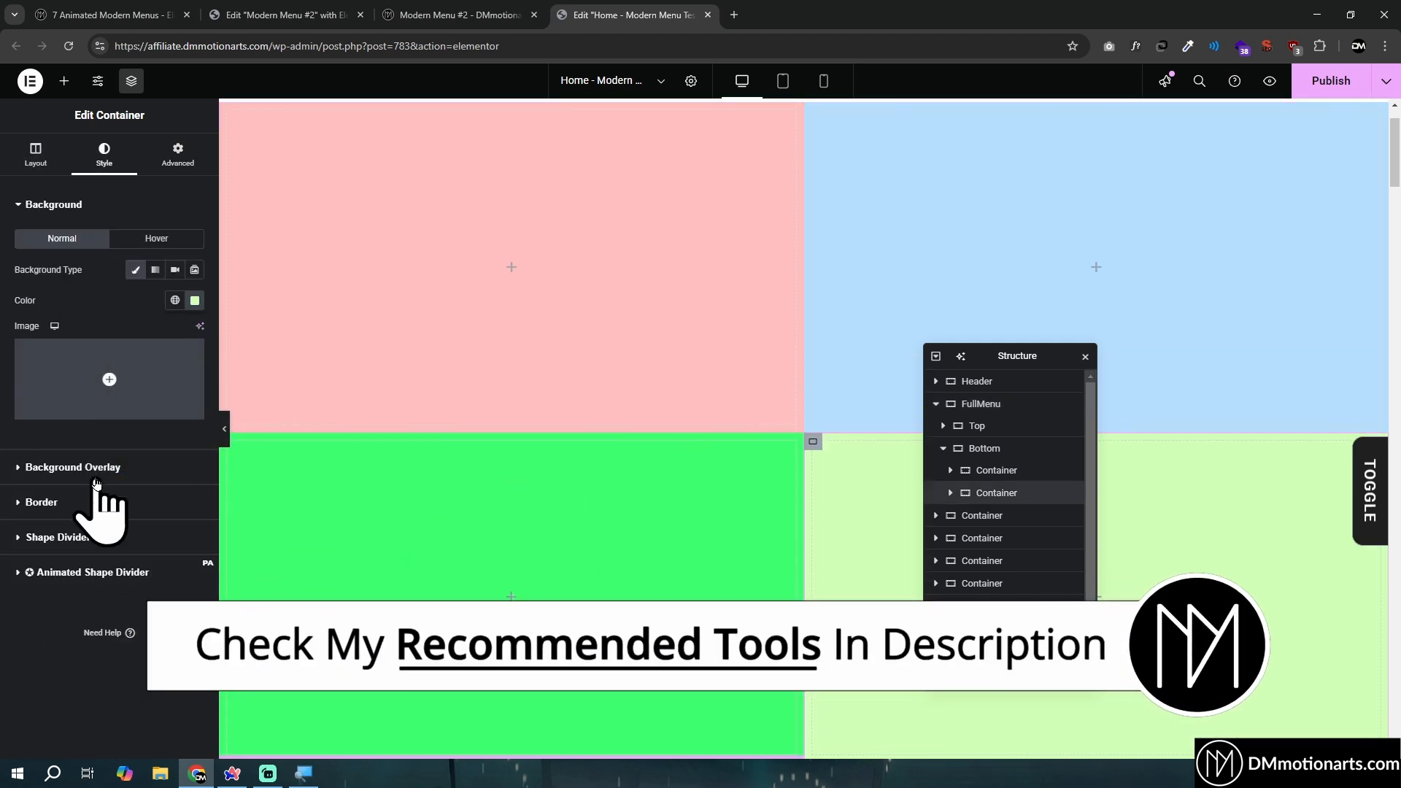
# - Compare the colored container grid with the section layout of the open menu on the Modern Menu #2 demo page
pyautogui.moveTo(179, 381)
pyautogui.click(432, 11)
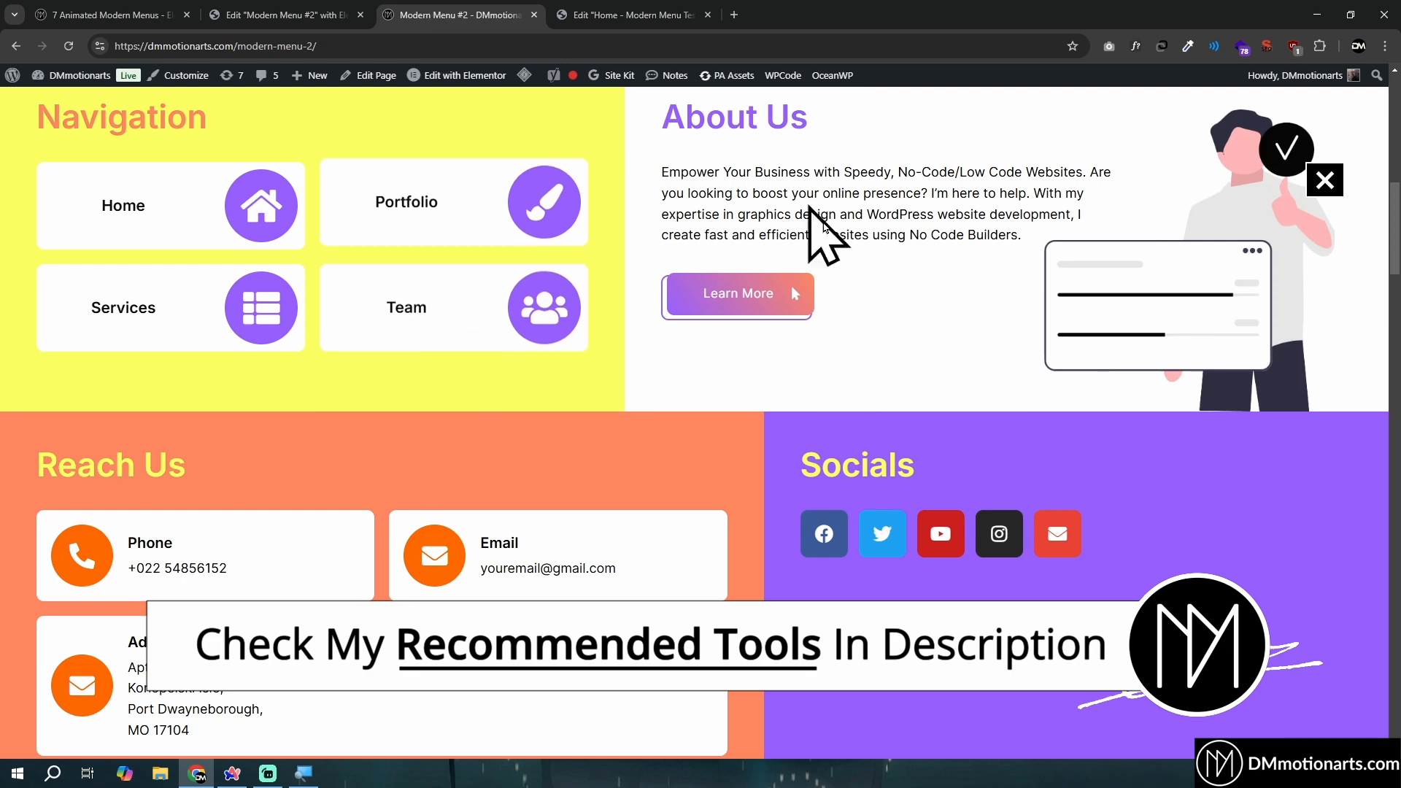
pyautogui.click(628, 7)
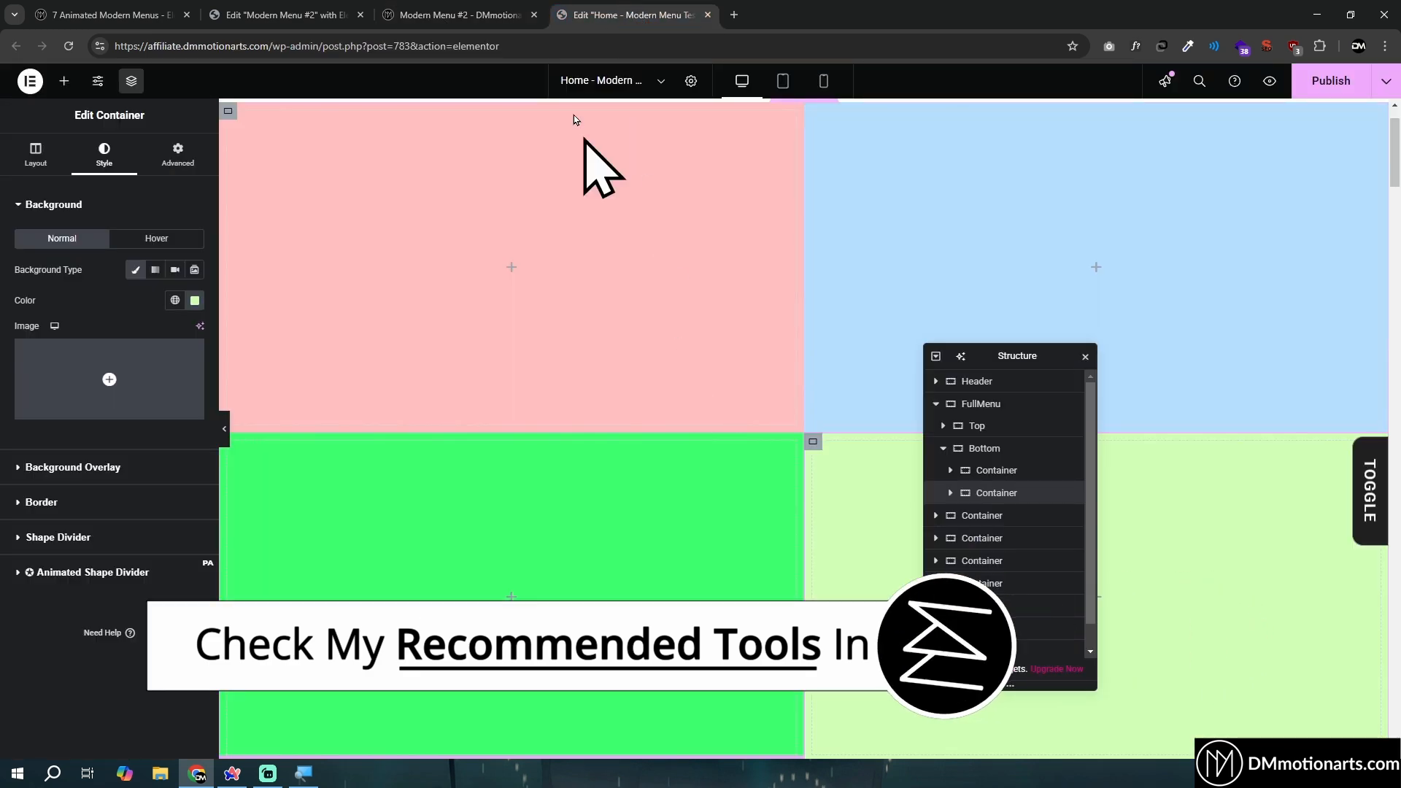
pyautogui.click(405, 9)
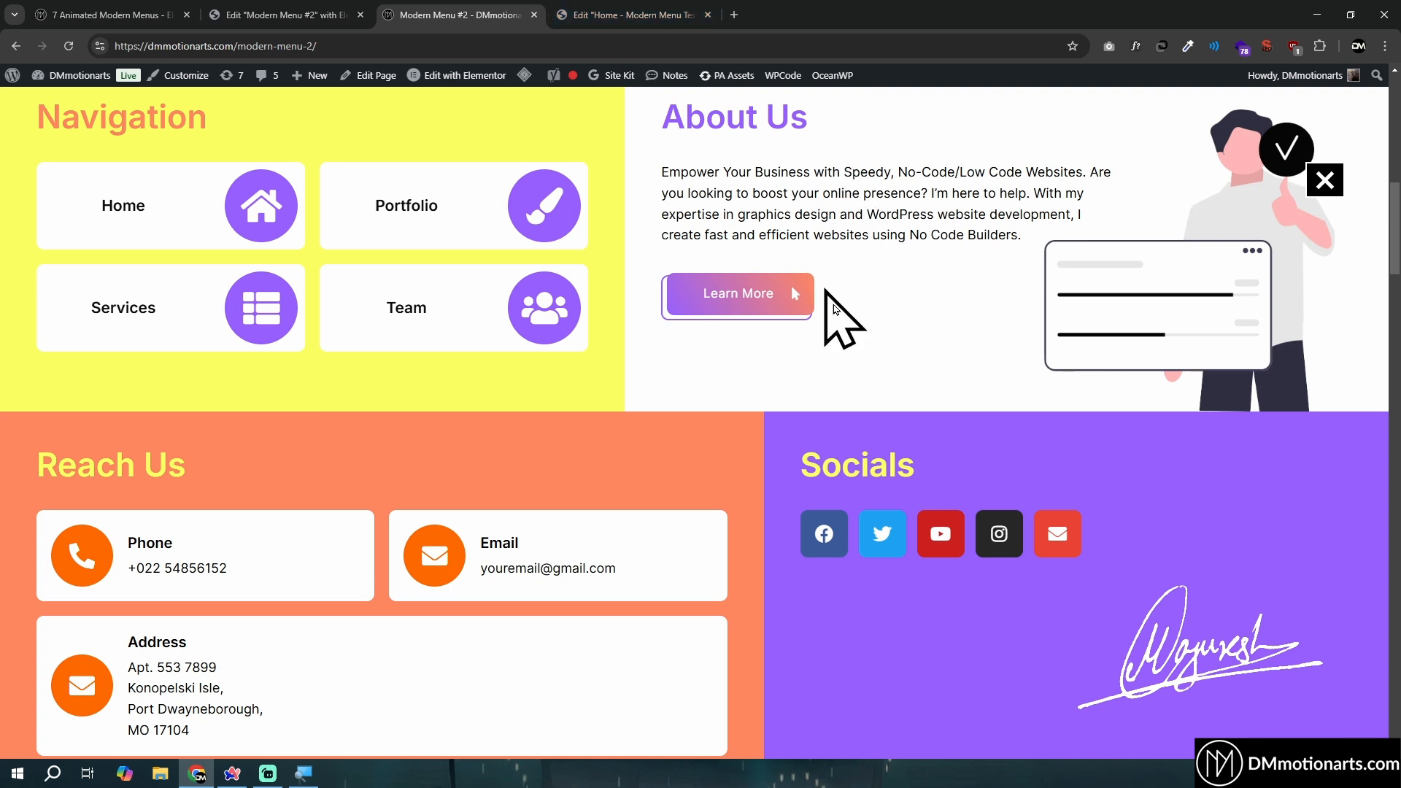
pyautogui.click(646, 14)
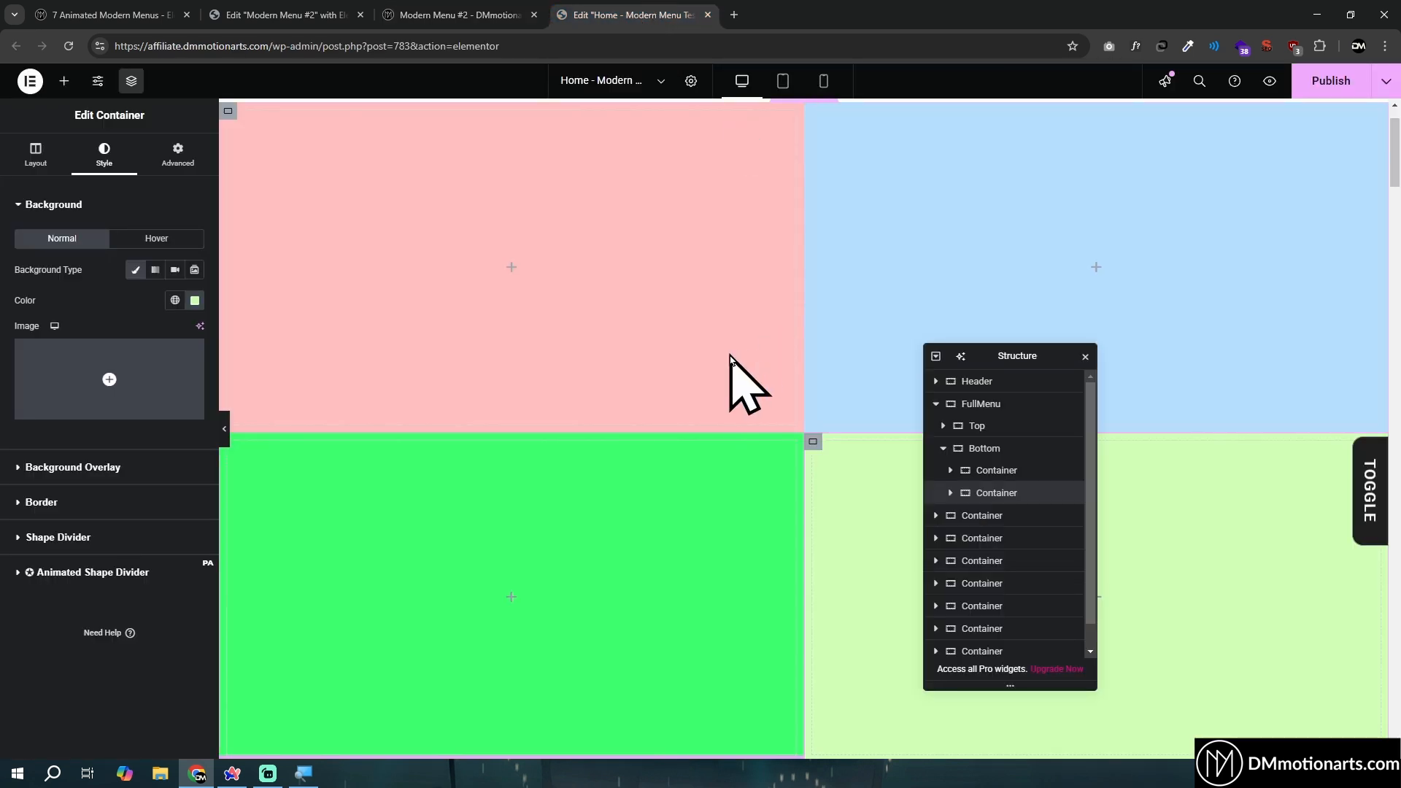
# - Collapse the Bottom container in the structure tree and the Basic group in the widget list
pyautogui.scroll(-1, 803, 307)
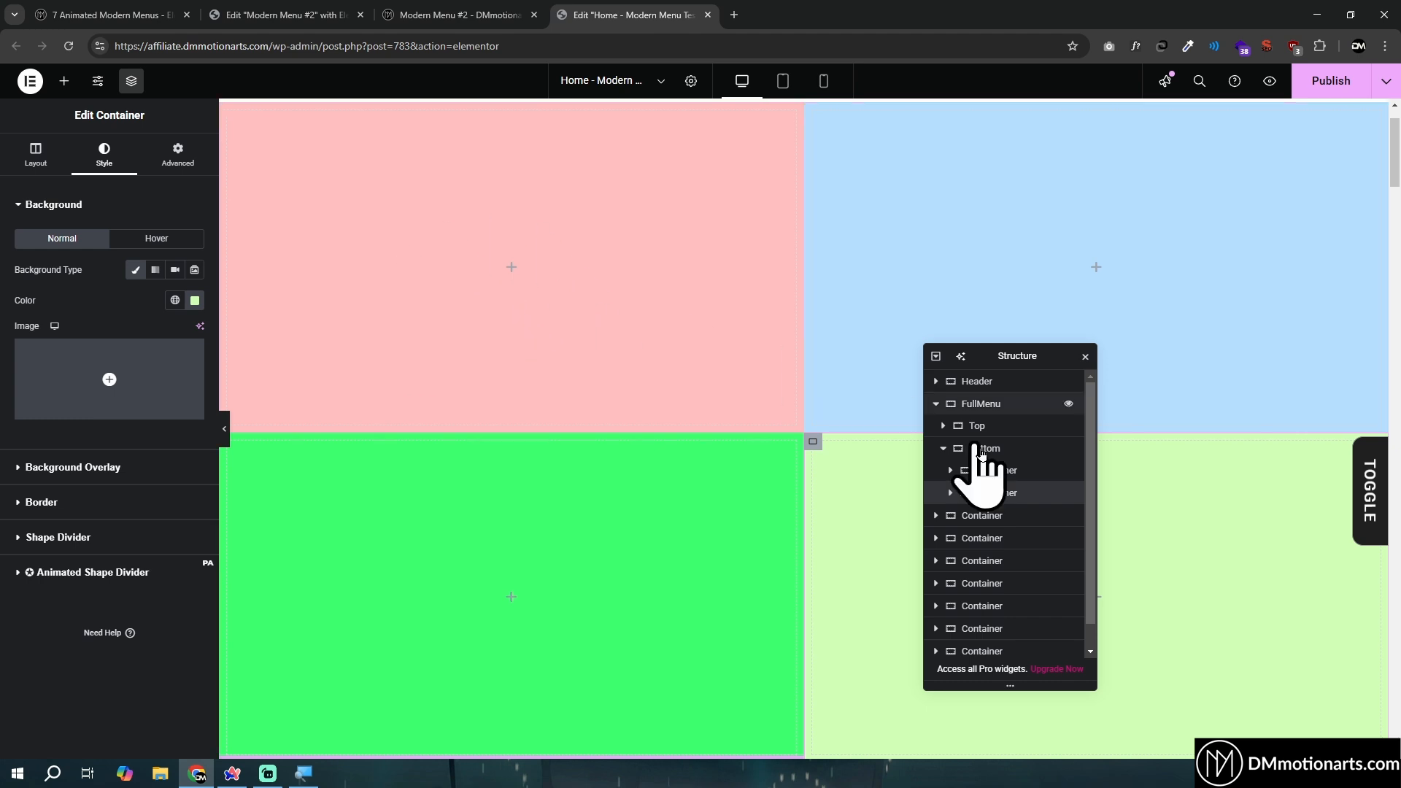
pyautogui.click(943, 448)
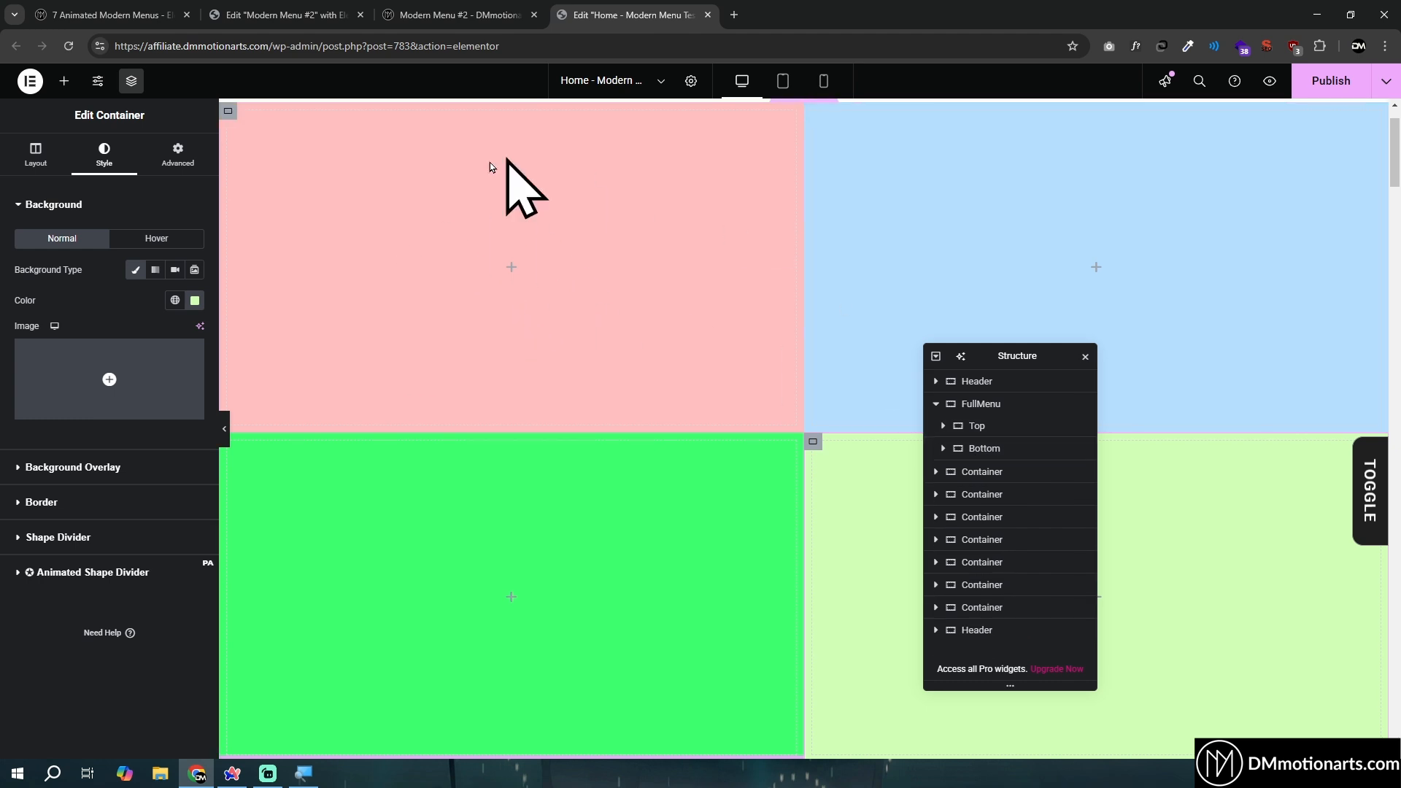
pyautogui.click(65, 81)
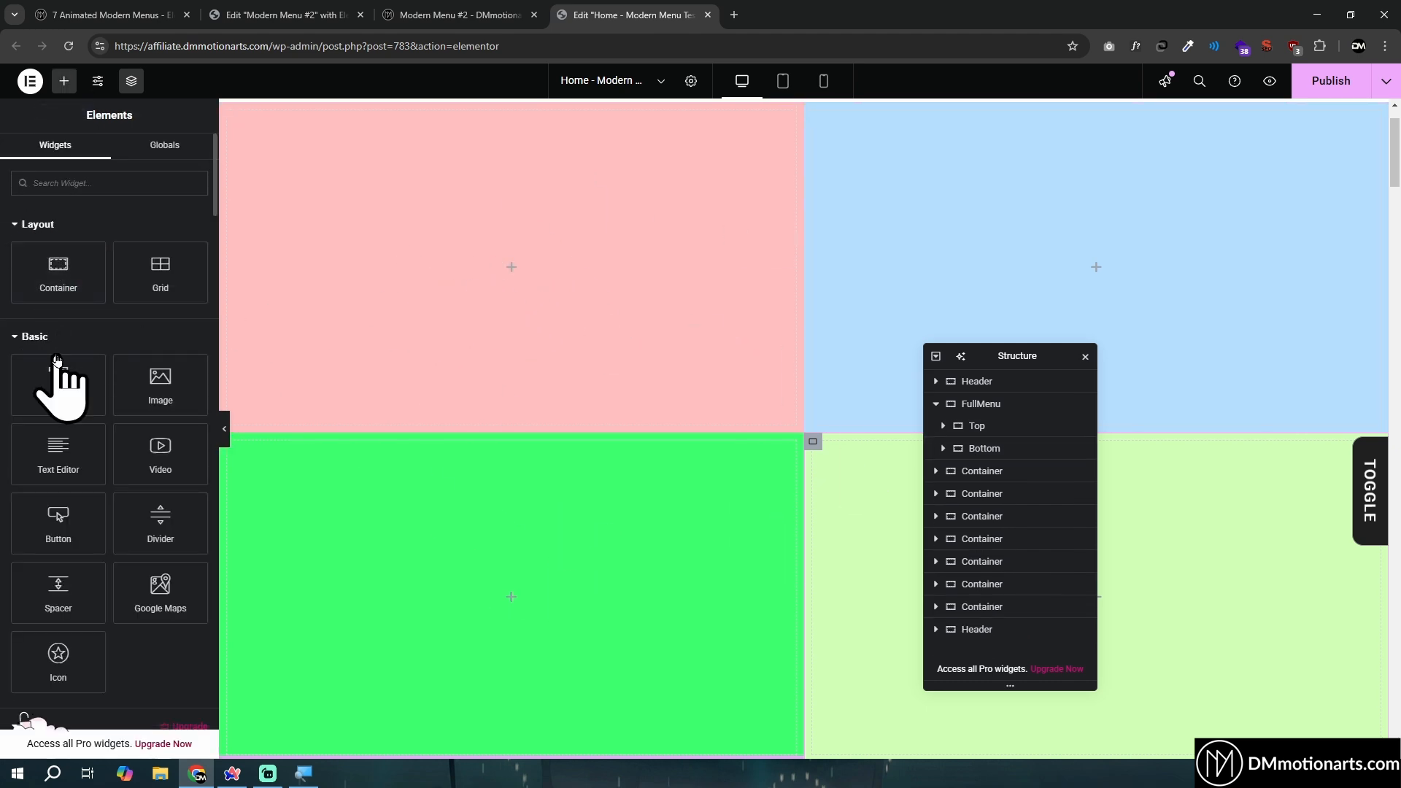
pyautogui.click(29, 338)
pyautogui.moveTo(20, 369); pyautogui.dragTo(56, 347)
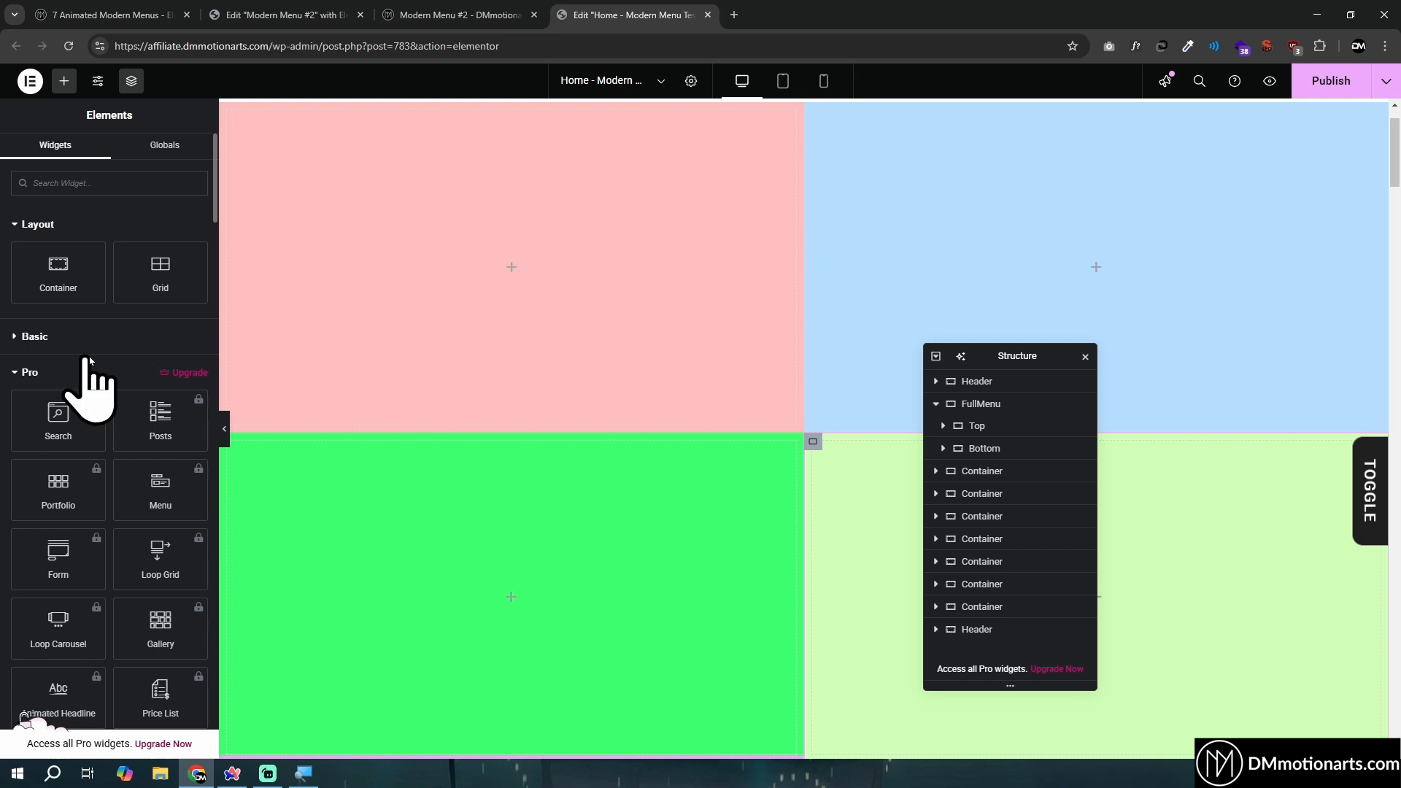
# - Add an empty single-column flexbox container directly below FullMenu and move the structure window out of the way
pyautogui.scroll(1, 433, 181)
pyautogui.scroll(-5, 719, 526)
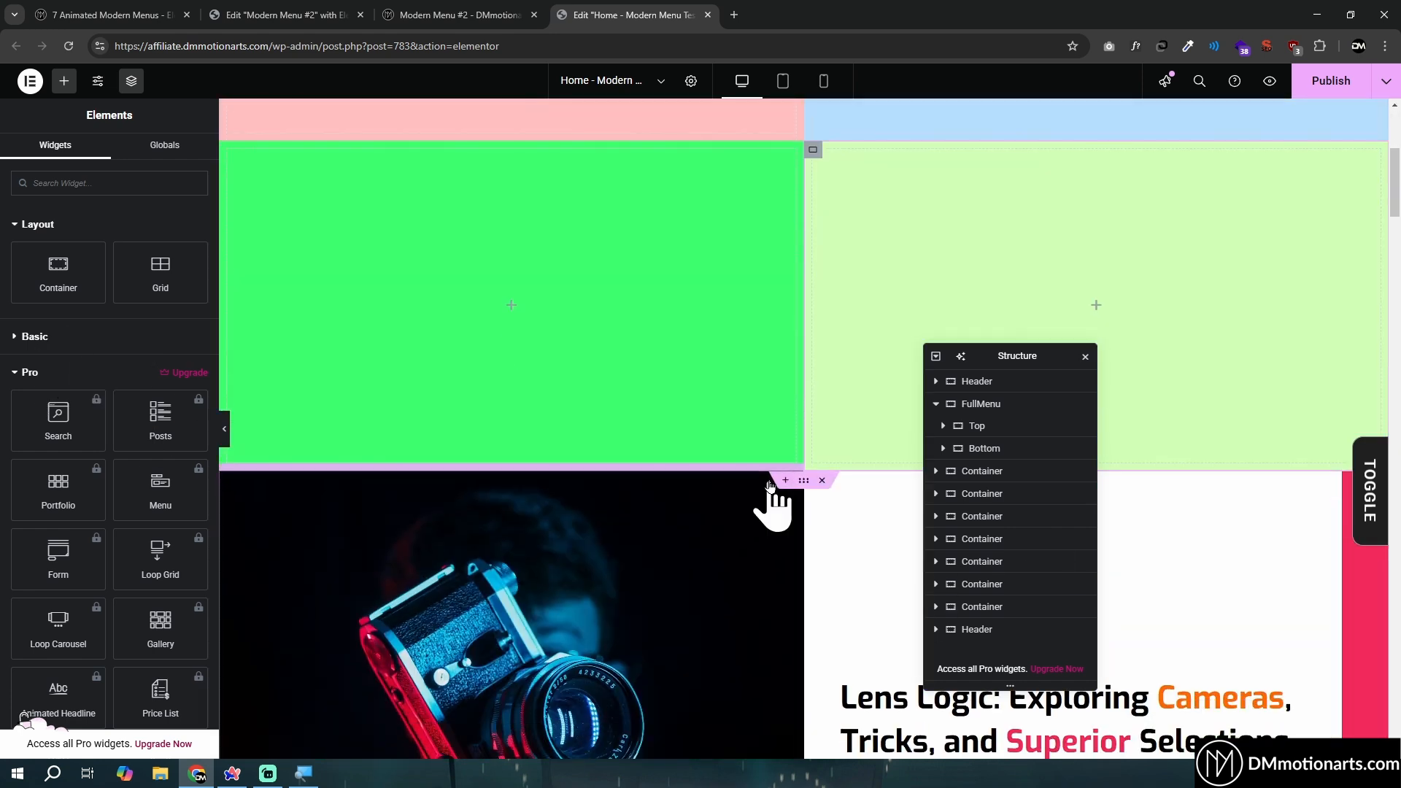
pyautogui.click(785, 477)
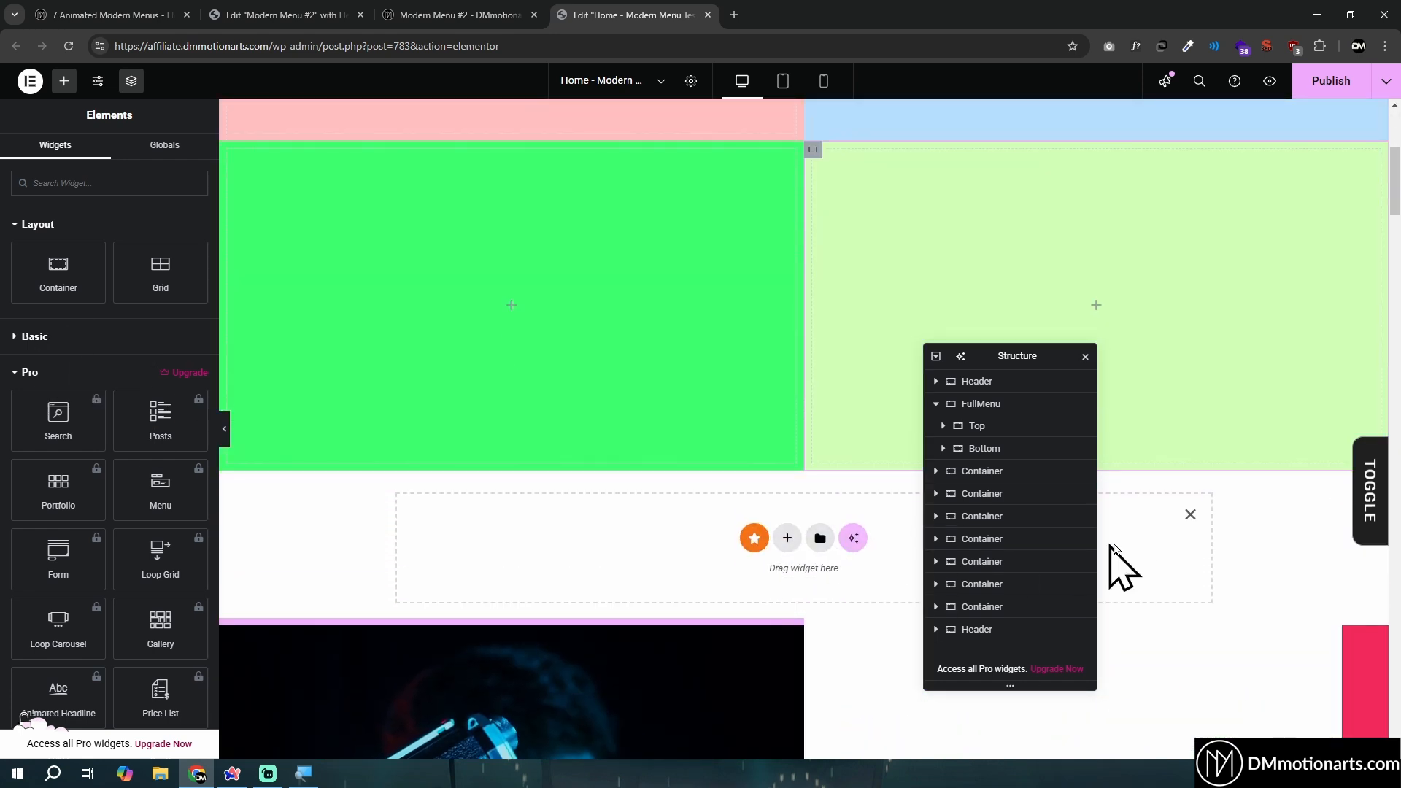
pyautogui.click(993, 405)
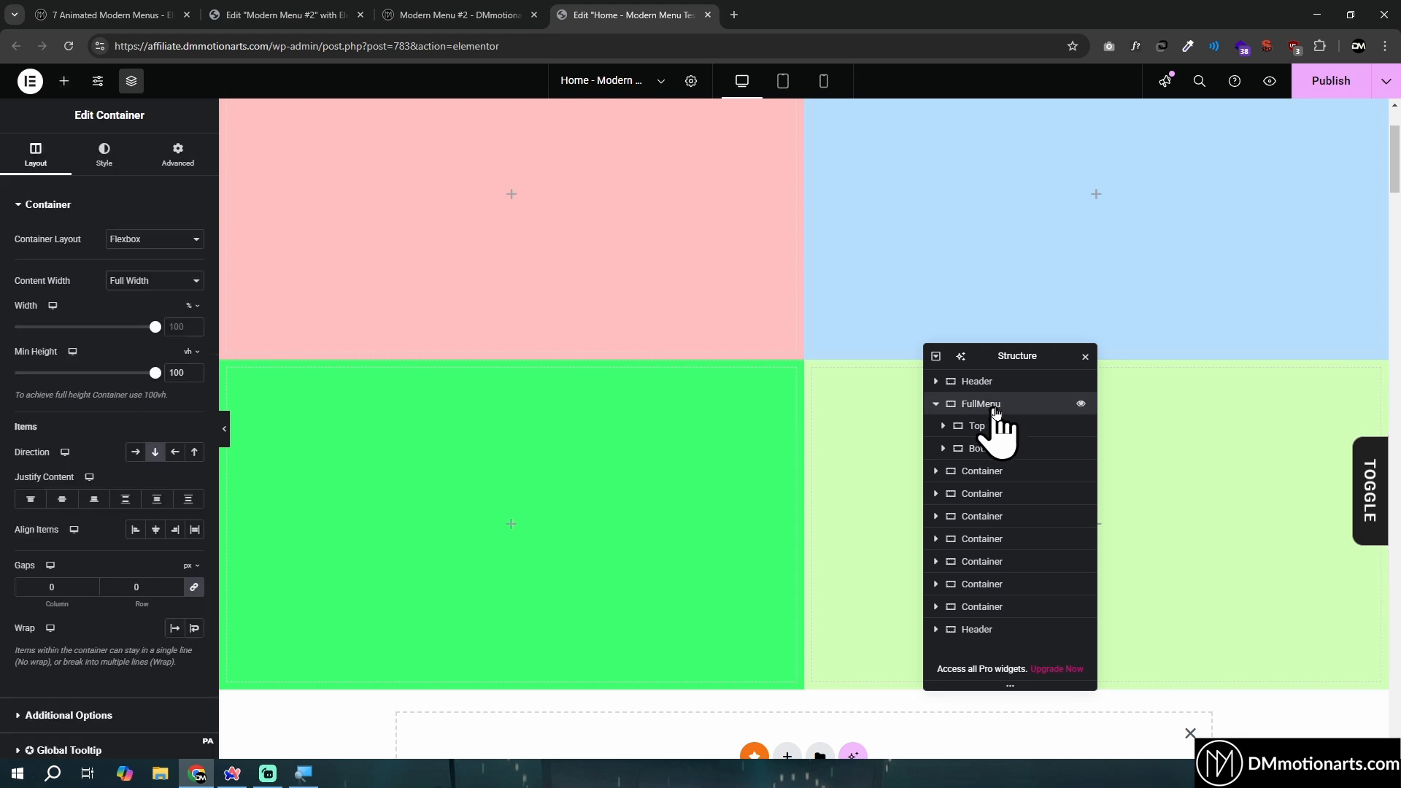
pyautogui.scroll(2, 751, 485)
pyautogui.scroll(-5, 738, 474)
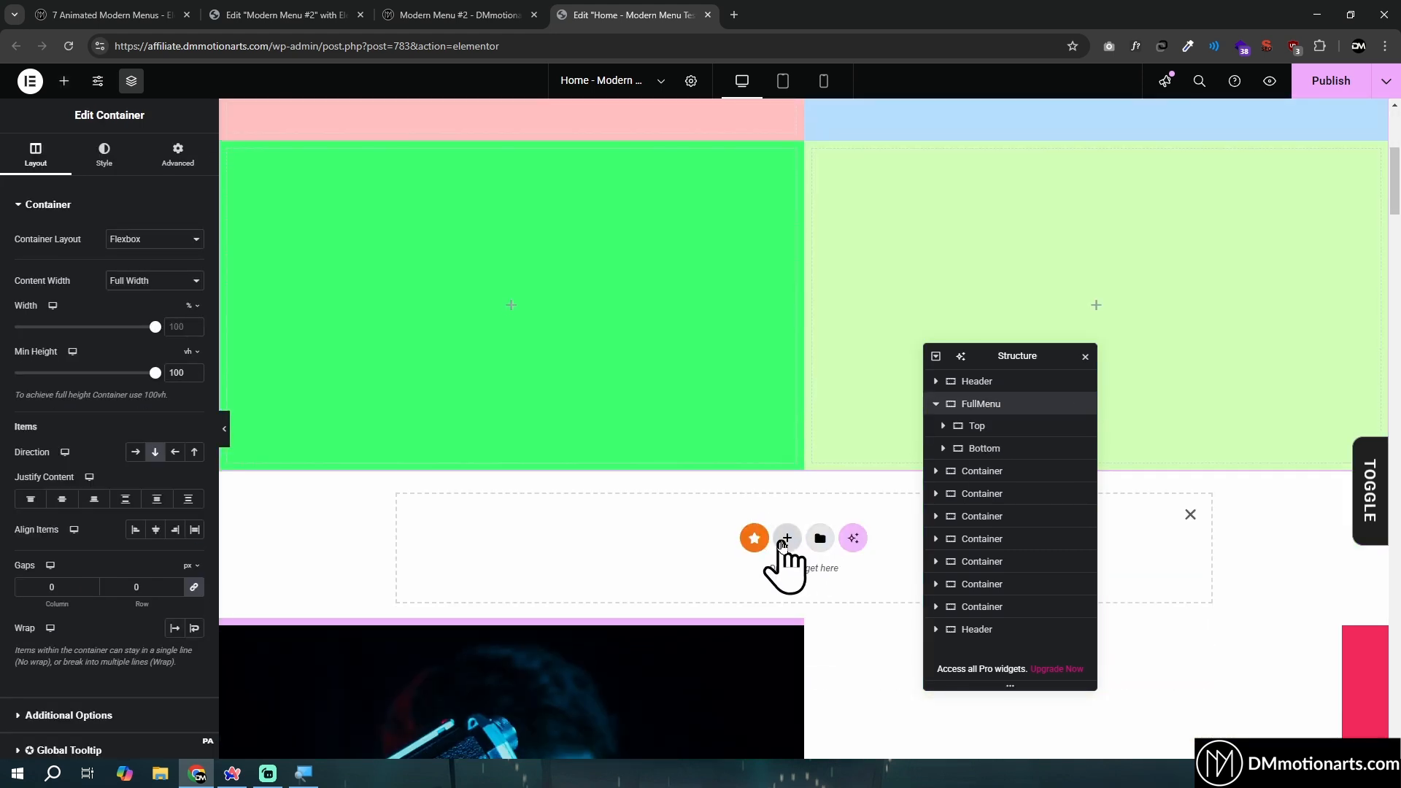
pyautogui.click(786, 538)
pyautogui.click(757, 584)
pyautogui.click(603, 570)
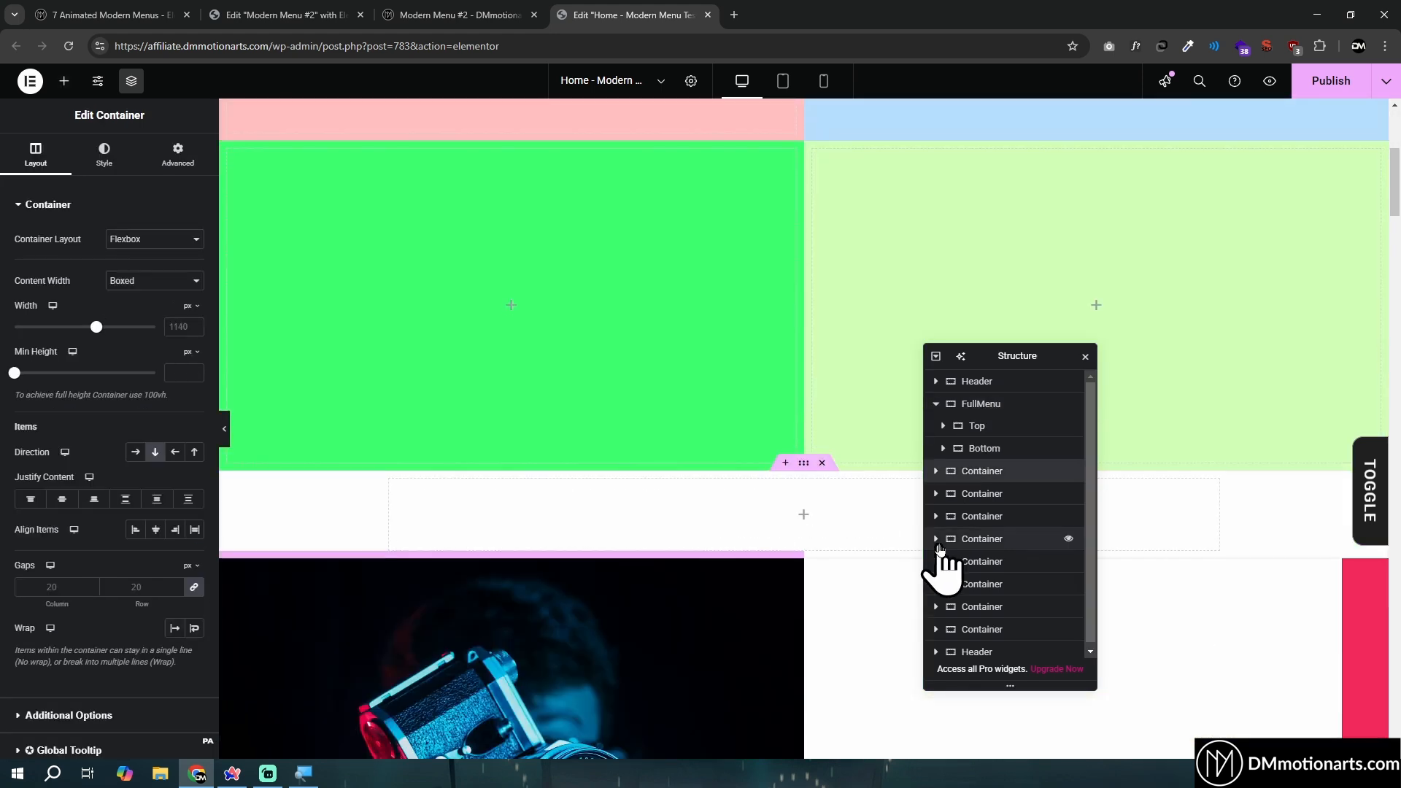
pyautogui.moveTo(1015, 355); pyautogui.dragTo(1070, 229)
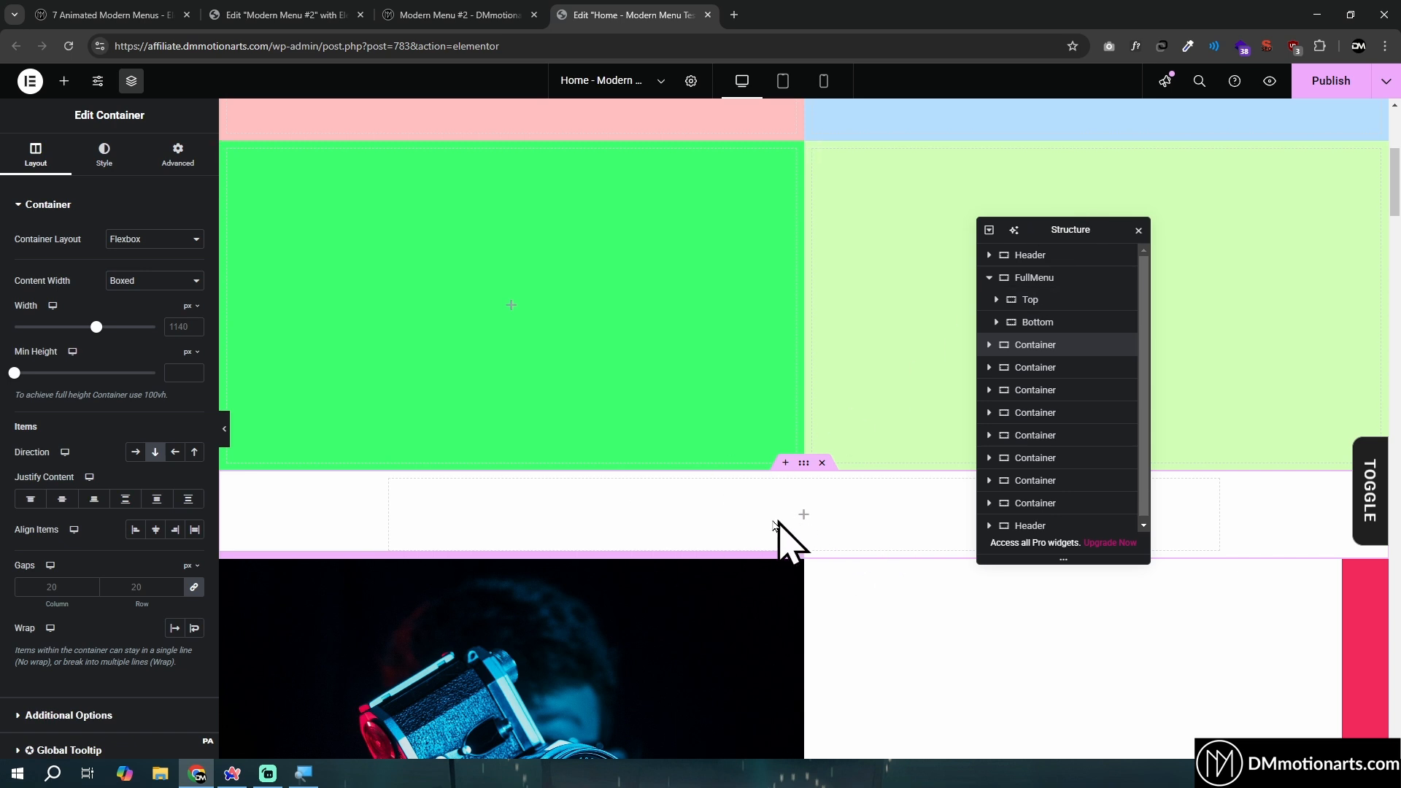
# - Add an HTML widget inside FullMenu and hide it on desktop, tablet portrait and mobile portrait
pyautogui.click(1029, 278)
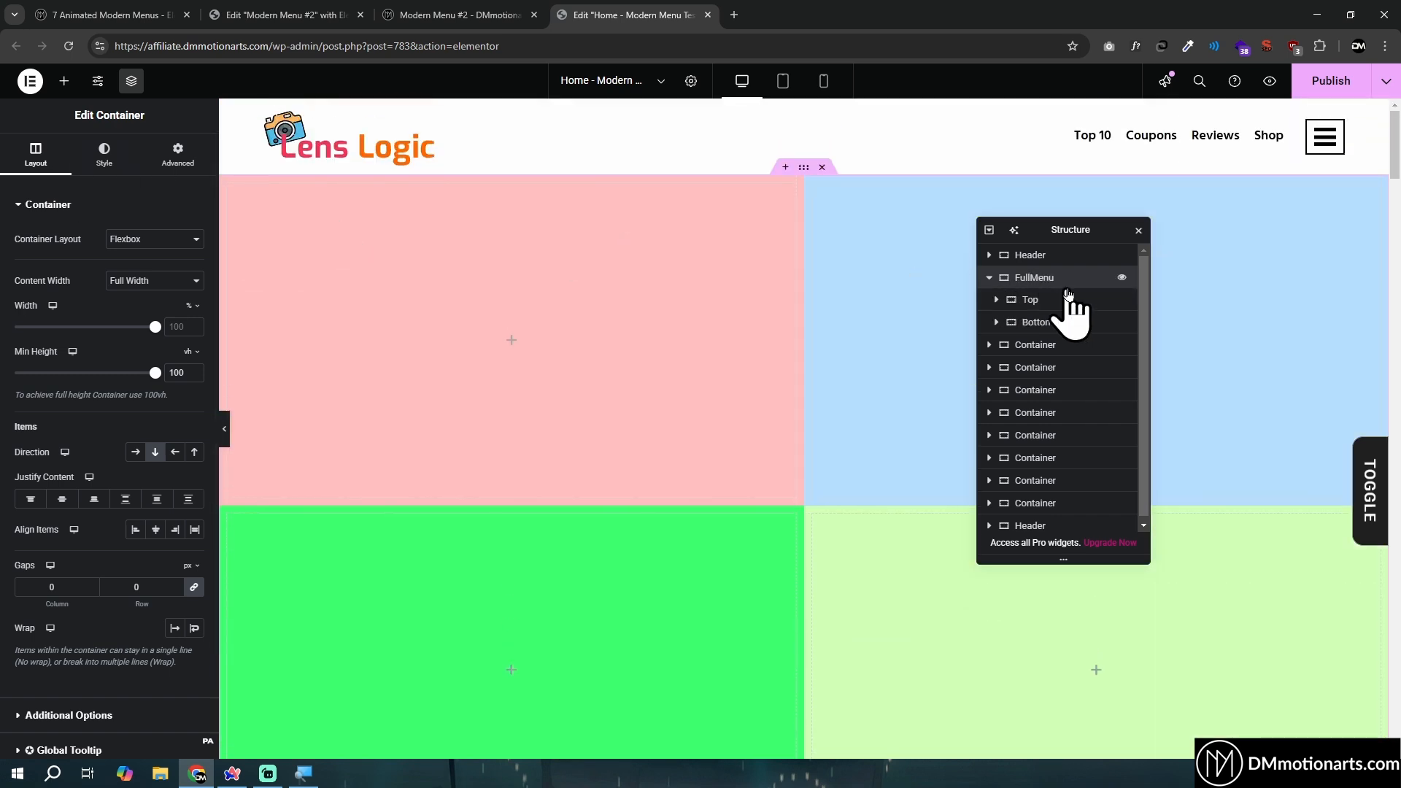
pyautogui.click(63, 81)
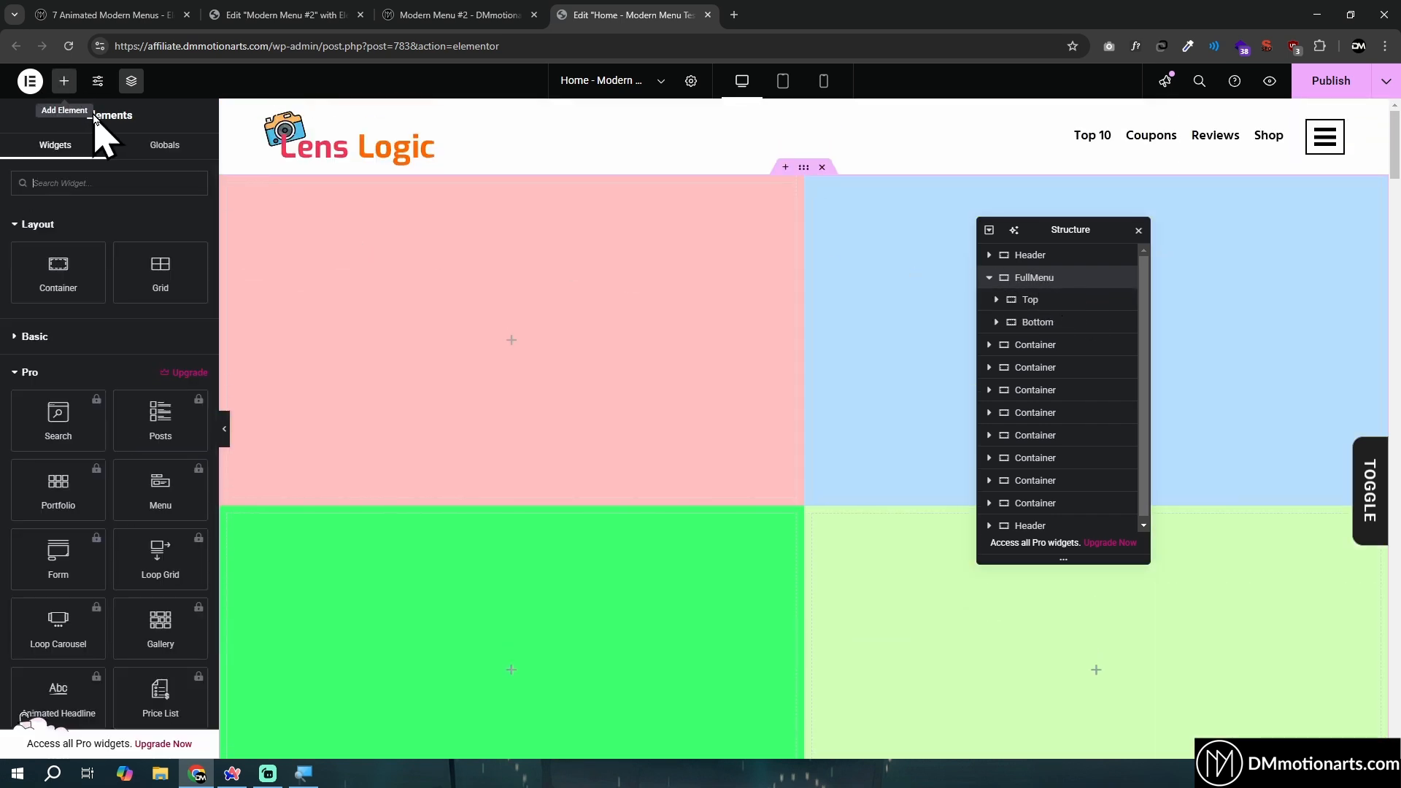
pyautogui.write('html')
pyautogui.moveTo(73, 213); pyautogui.dragTo(492, 334)
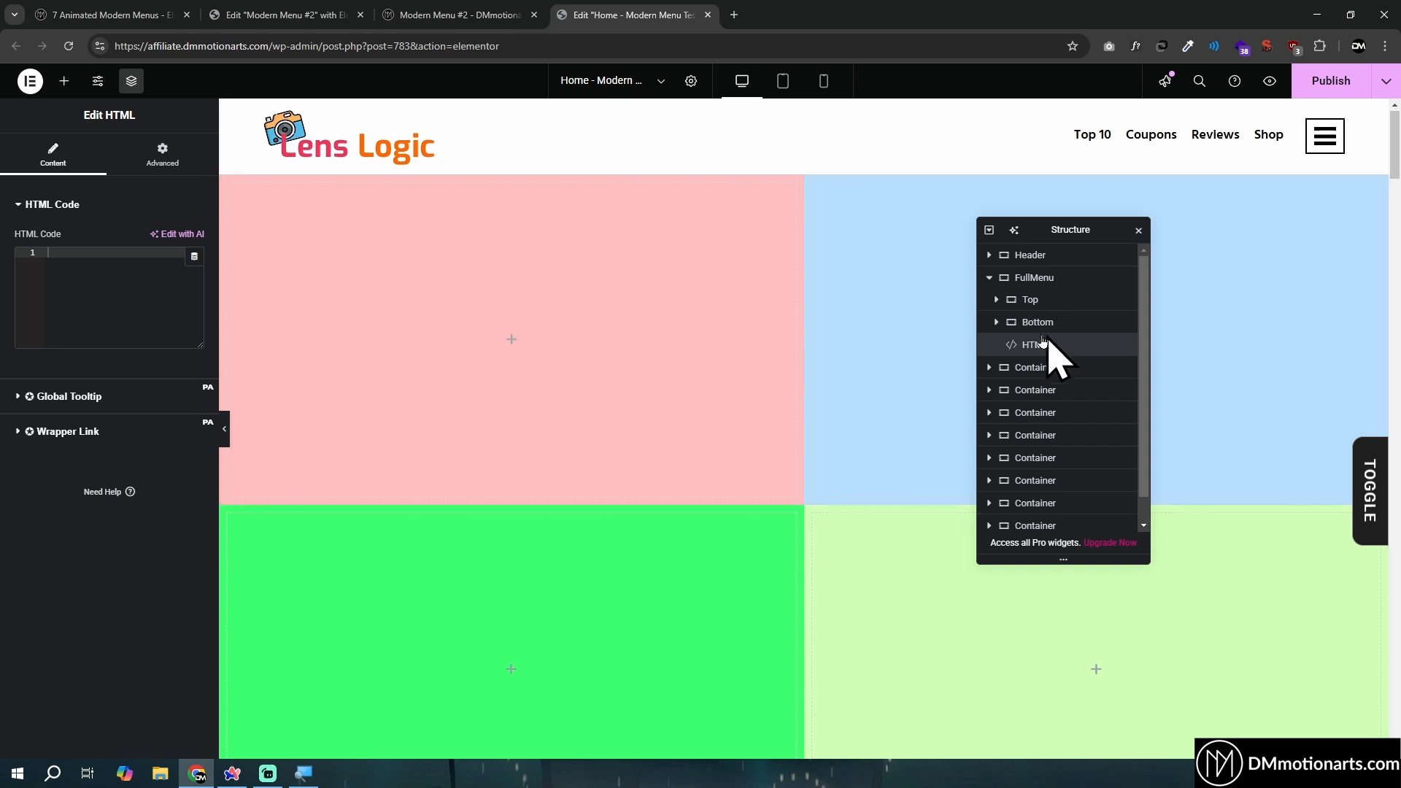
pyautogui.click(163, 155)
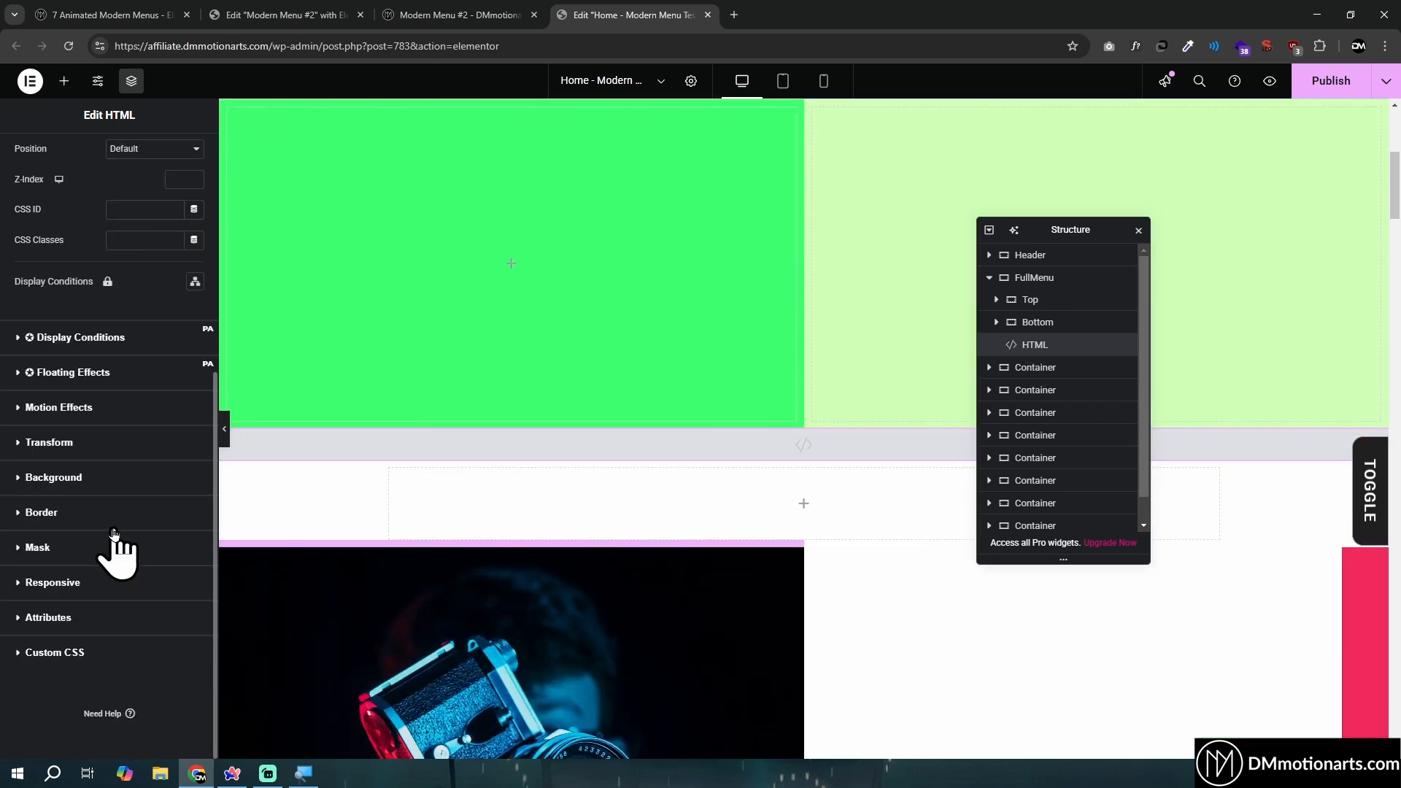
pyautogui.click(44, 582)
pyautogui.click(188, 551)
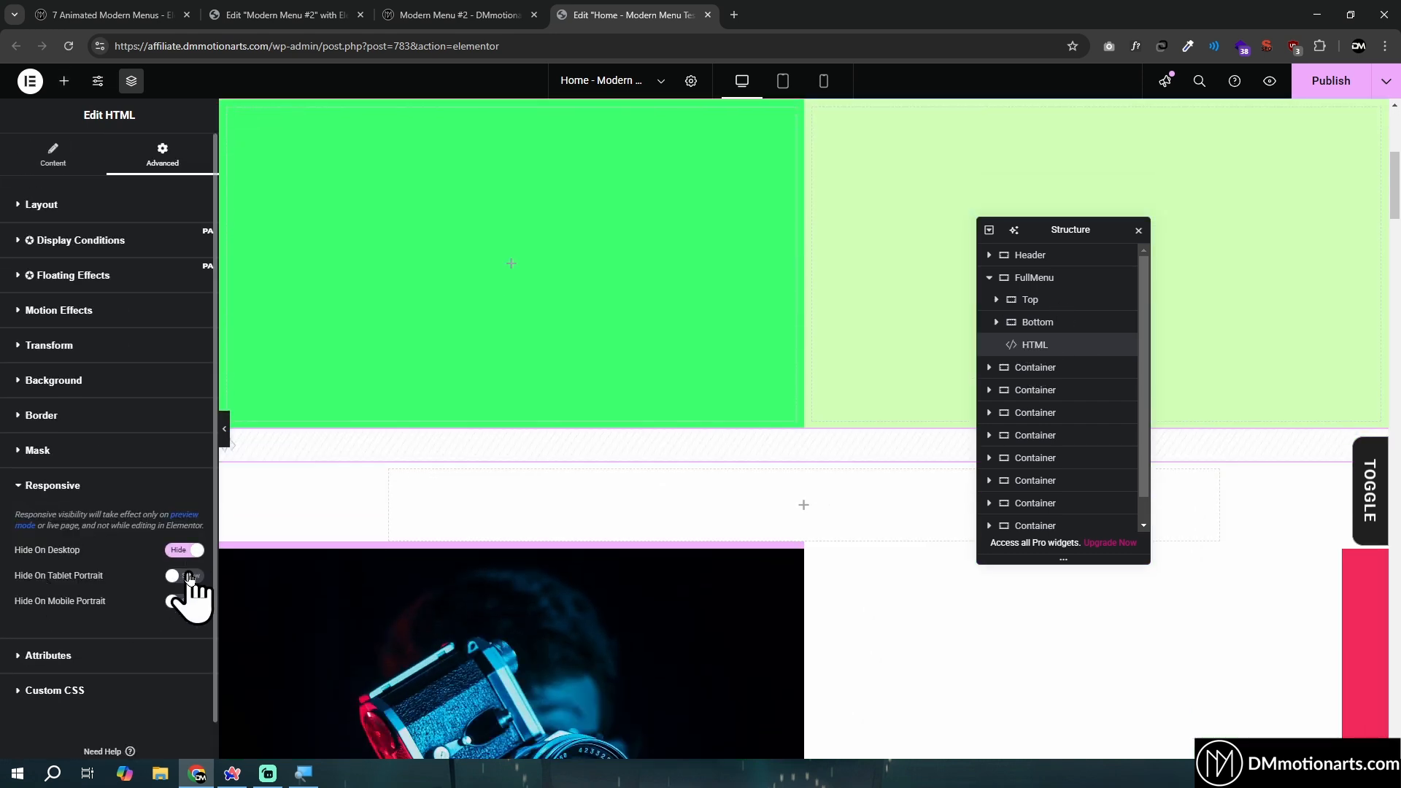
# - Delete the HTML widget from the FullMenu container
pyautogui.rightClick(1032, 323)
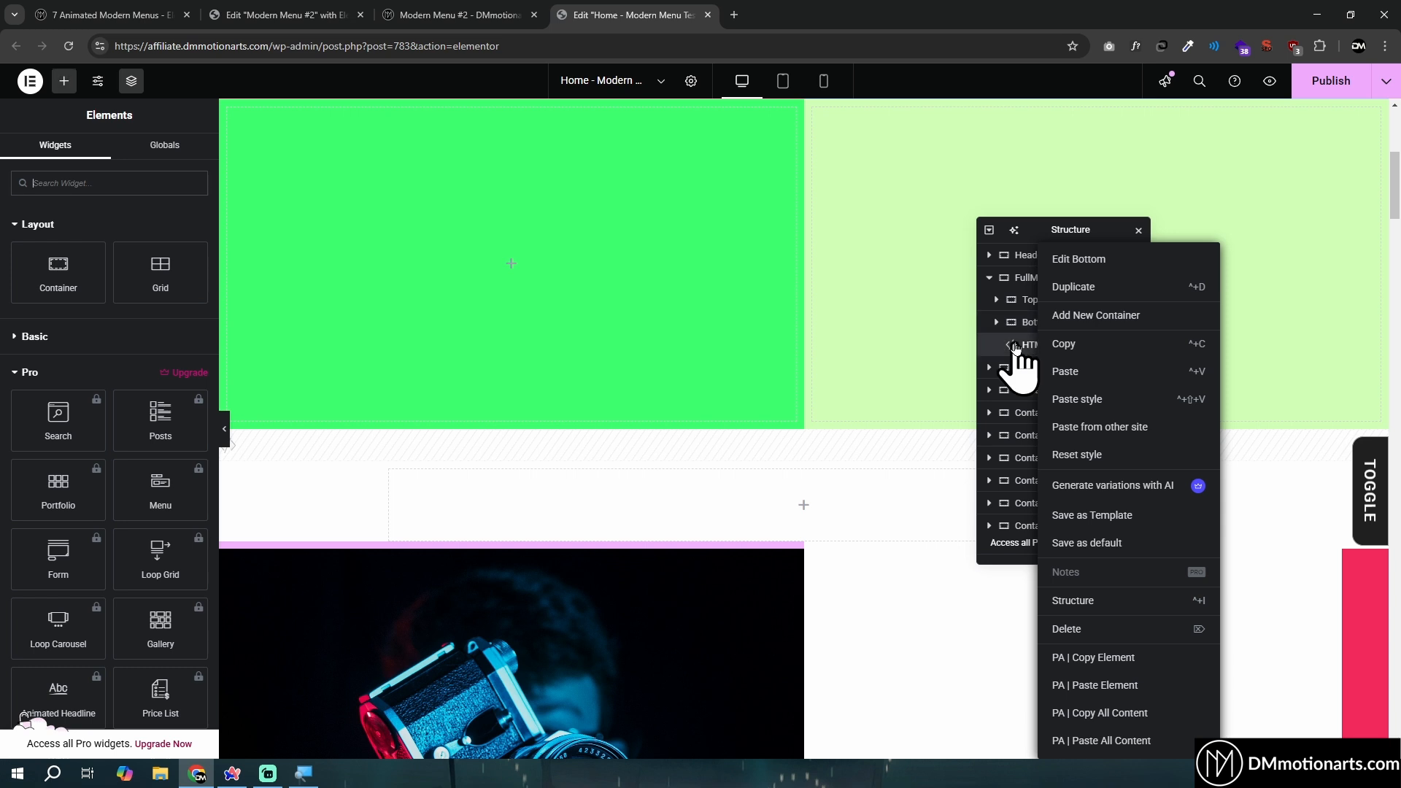
pyautogui.rightClick(1016, 344)
pyautogui.click(1043, 629)
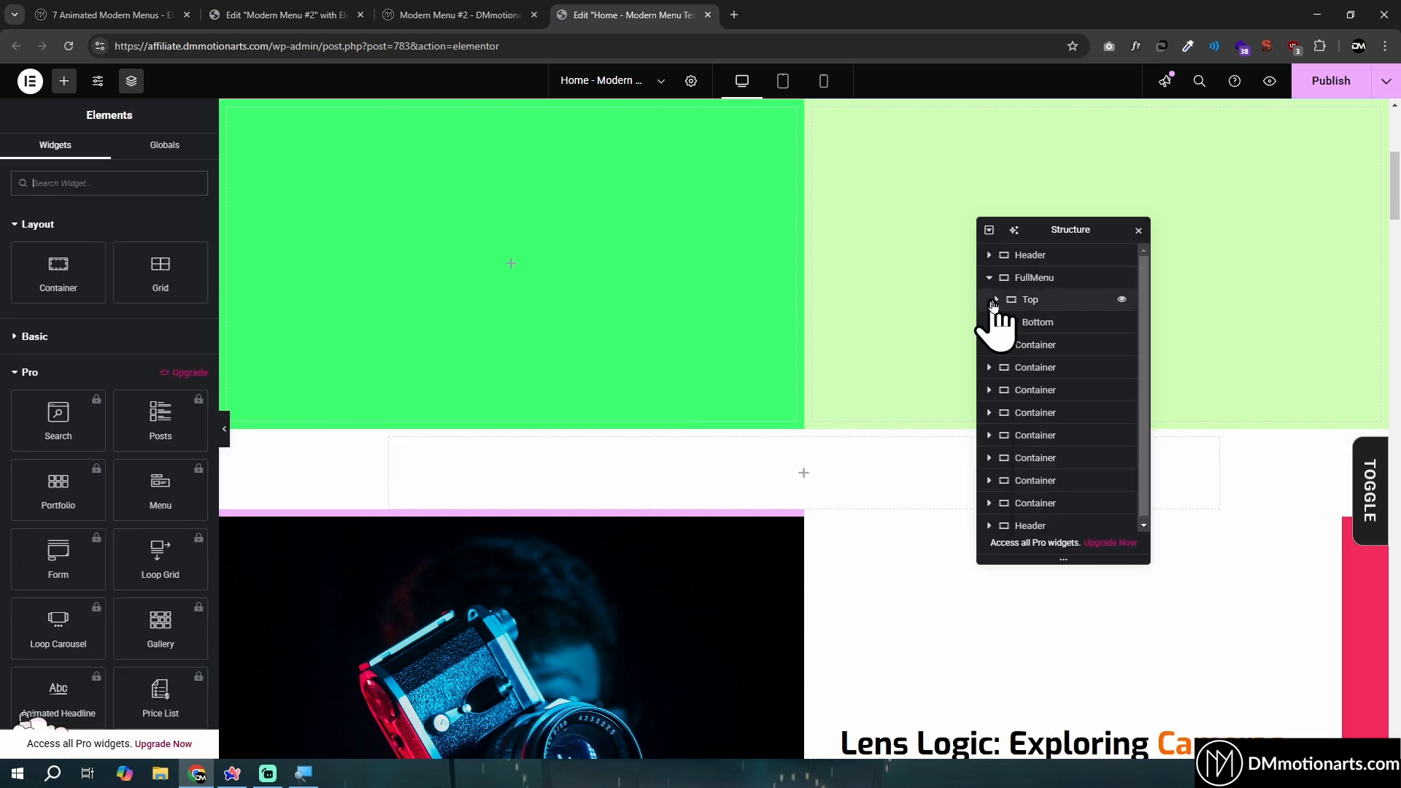
# - Add an HTML widget to the empty container below FullMenu, rename it Code, and expand FullMenu in the structure tree
pyautogui.click(990, 278)
pyautogui.click(1019, 301)
pyautogui.click(989, 301)
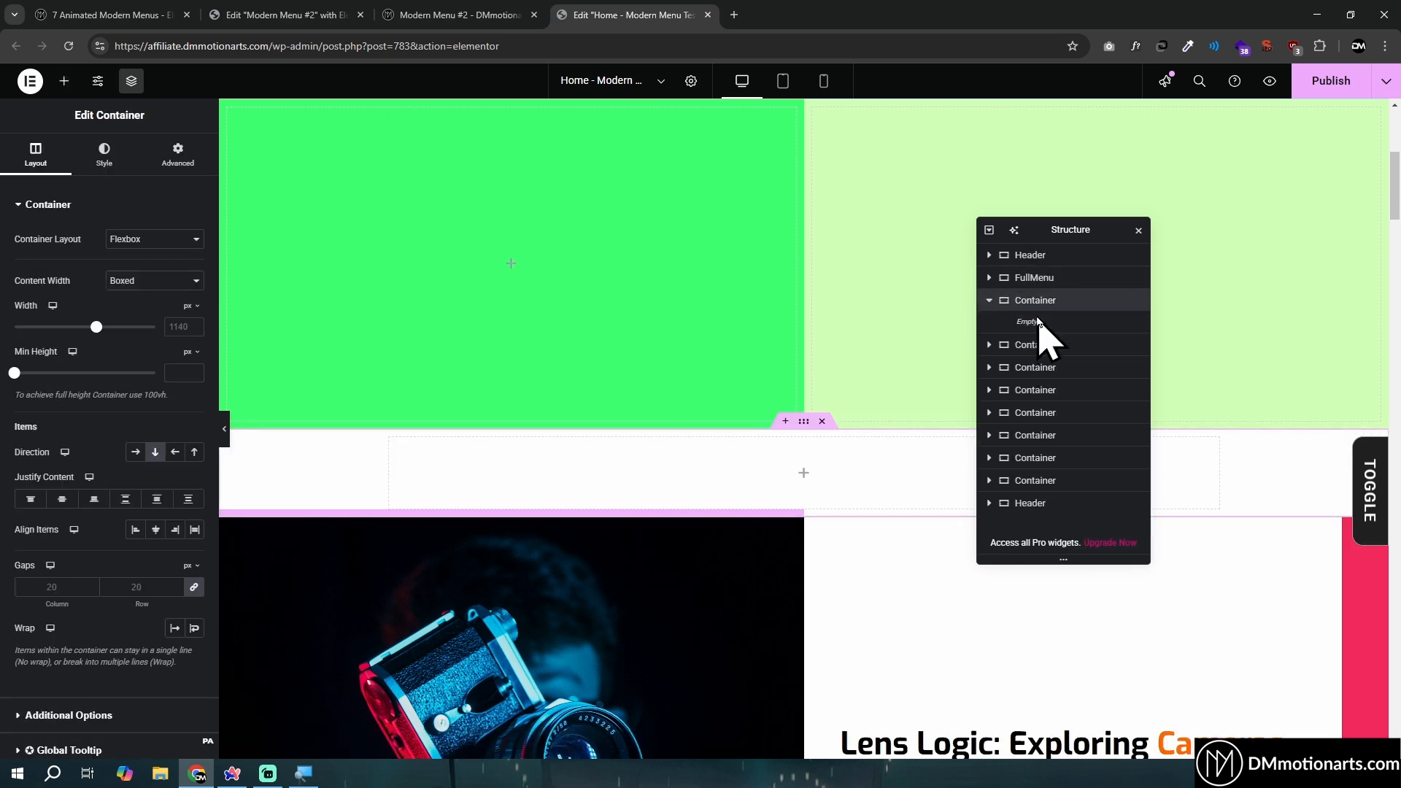
pyautogui.click(64, 81)
pyautogui.write('html')
pyautogui.moveTo(53, 219); pyautogui.dragTo(956, 427)
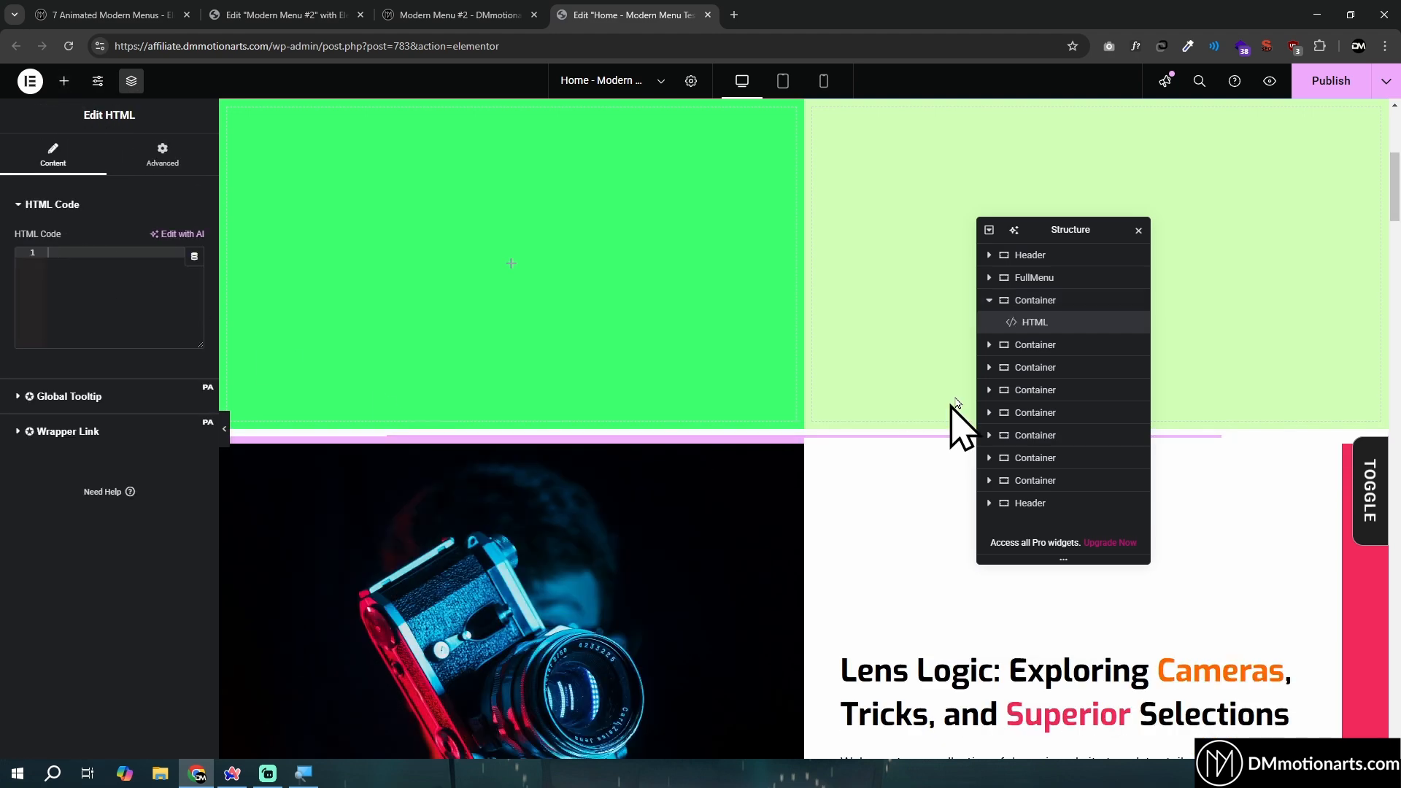
pyautogui.scroll(5, 886, 428)
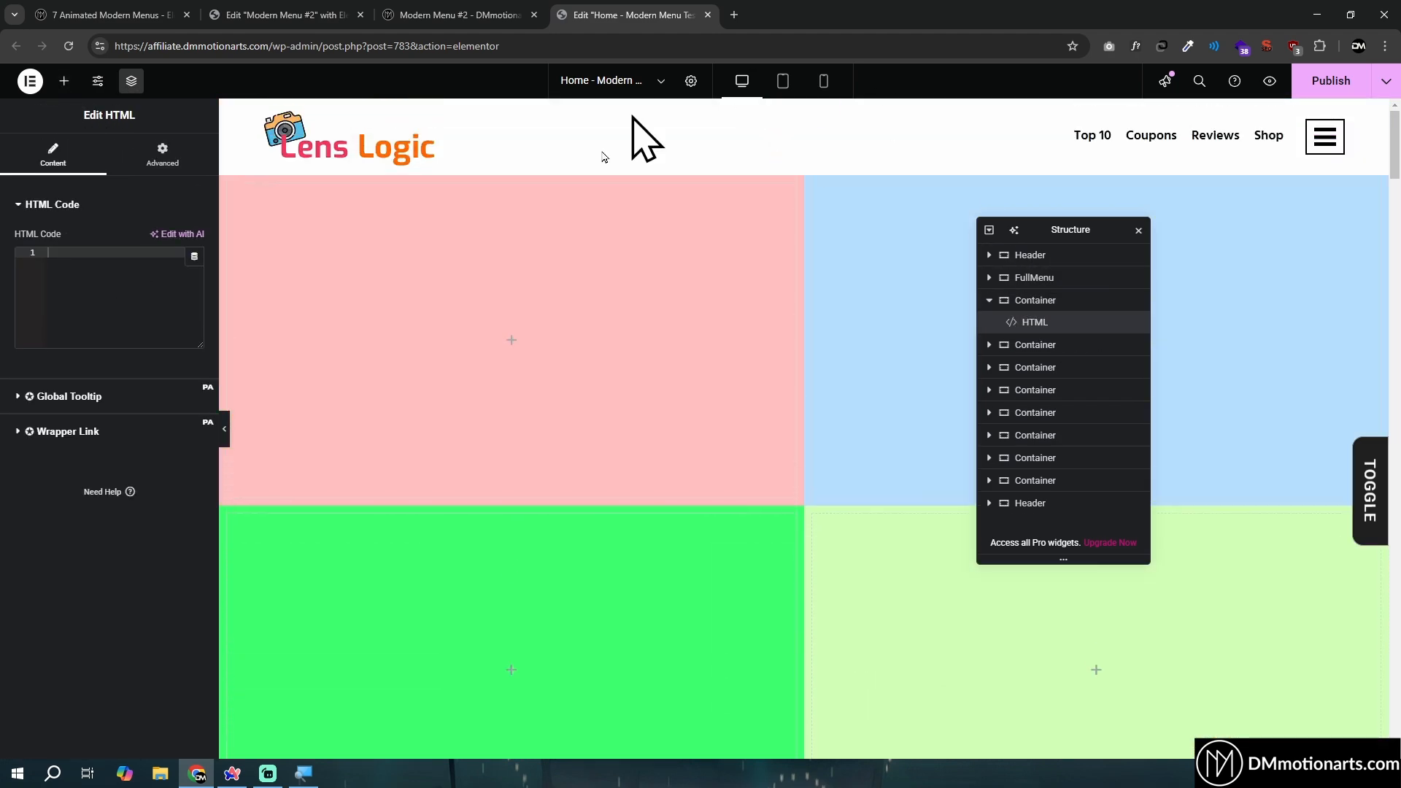
pyautogui.click(990, 278)
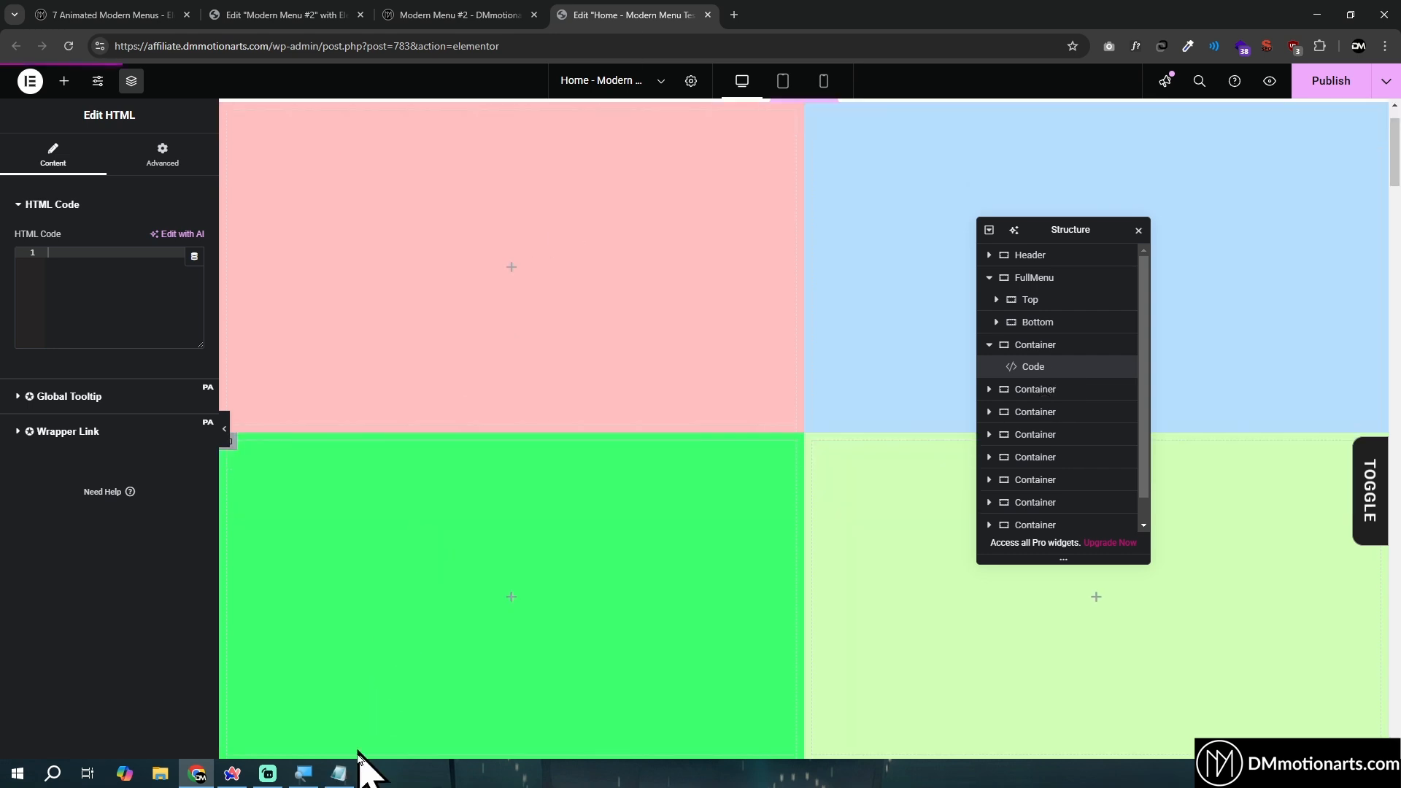
# - Copy dm-menu-grid-toggle from the class list in Notepad and assign it as the CSS class of the header's Menu Icon widget
pyautogui.click(338, 773)
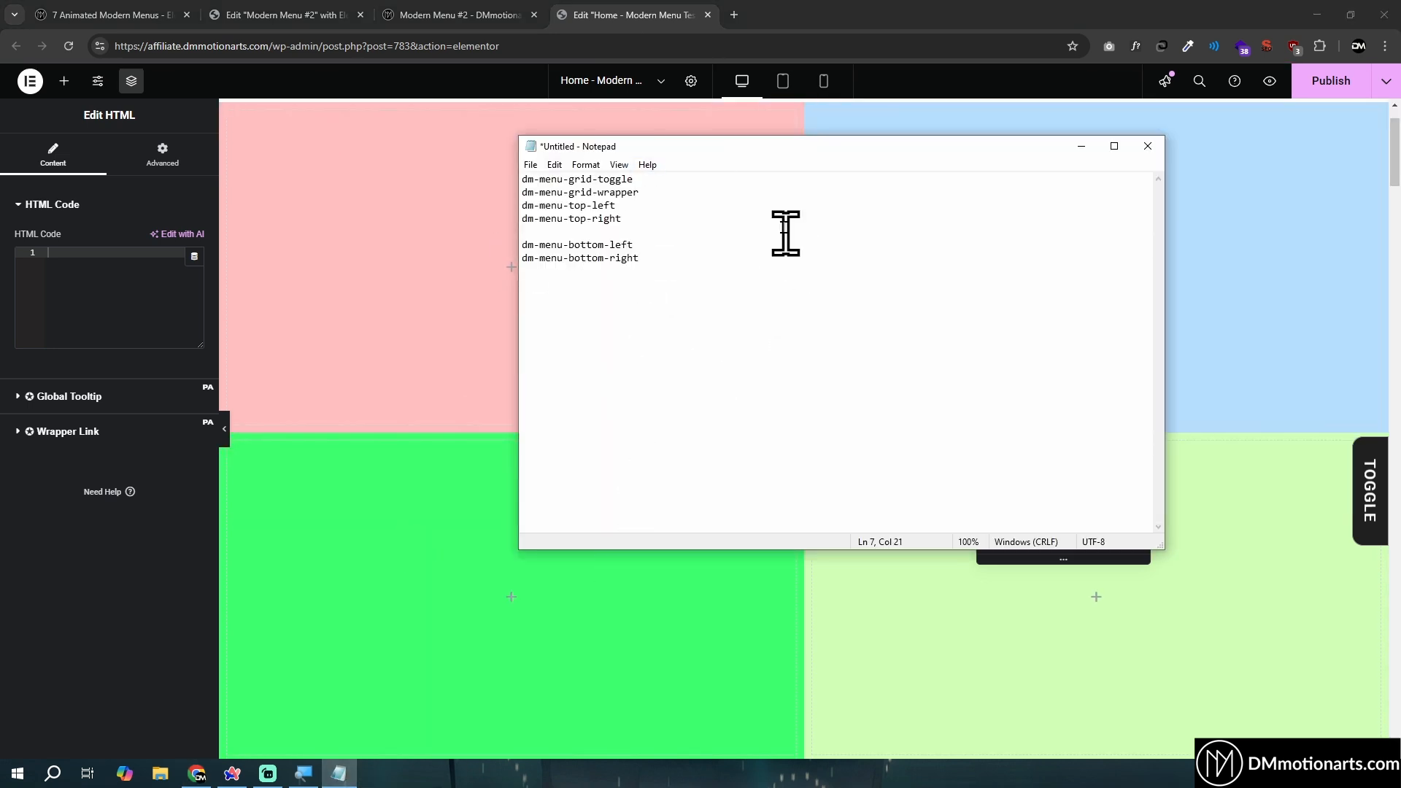
pyautogui.click(143, 561)
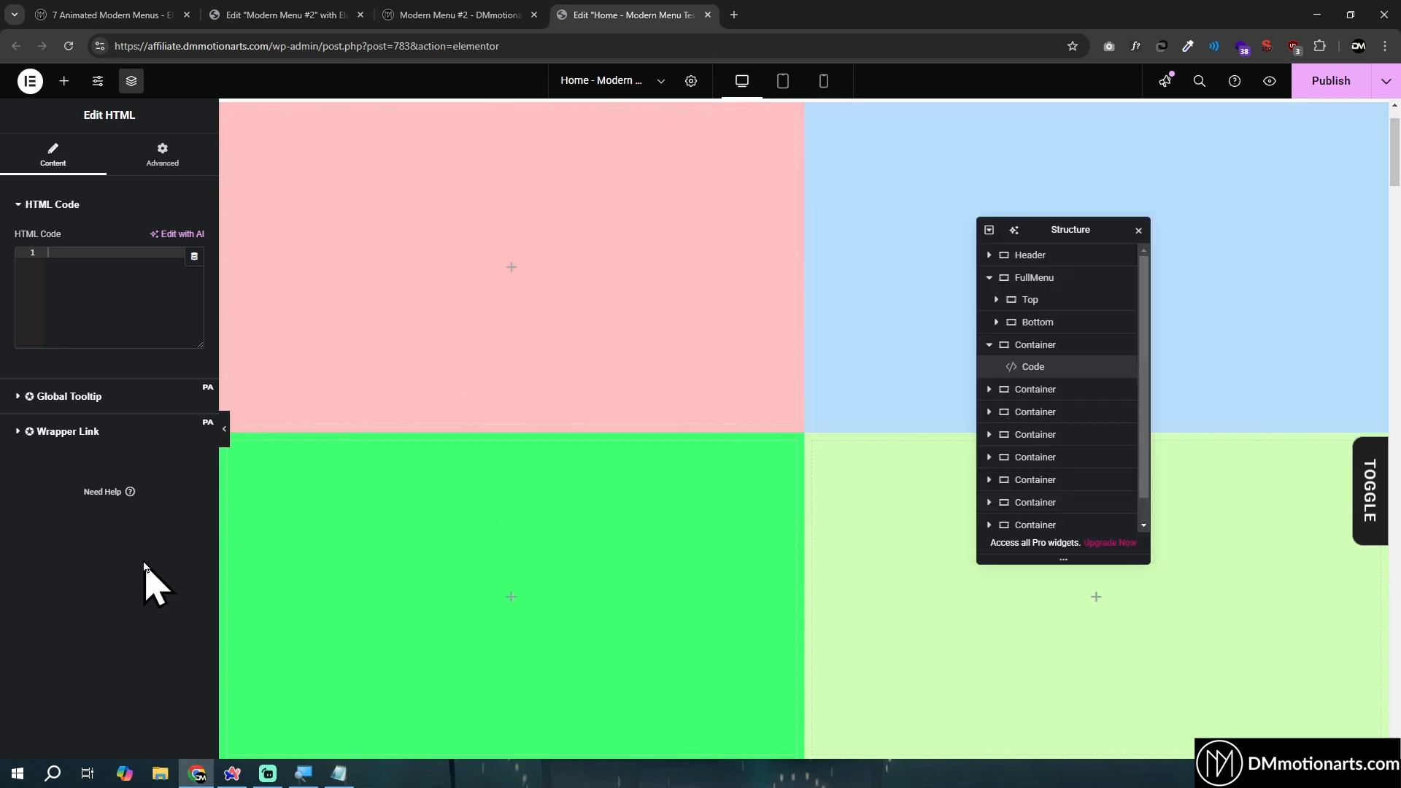
pyautogui.click(338, 774)
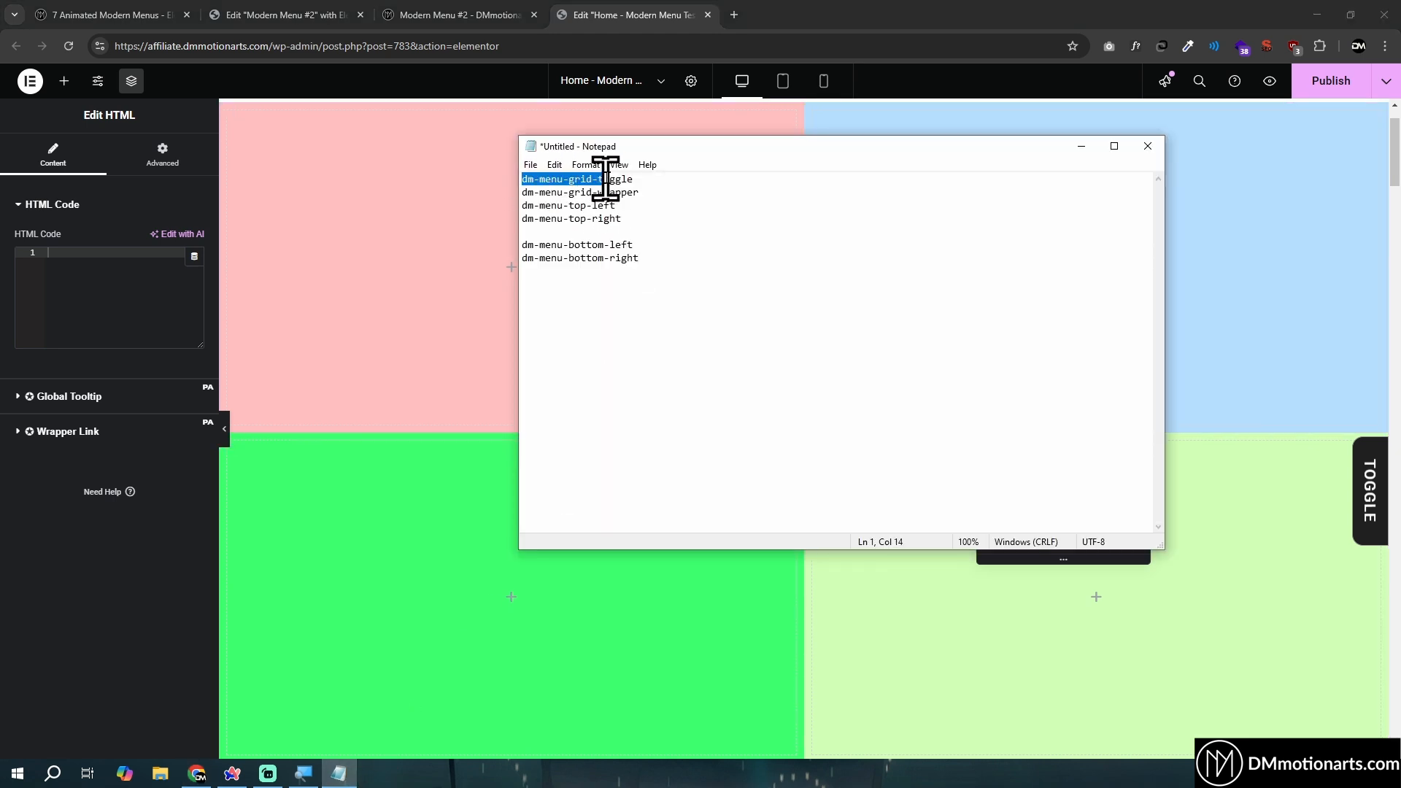
pyautogui.click(144, 576)
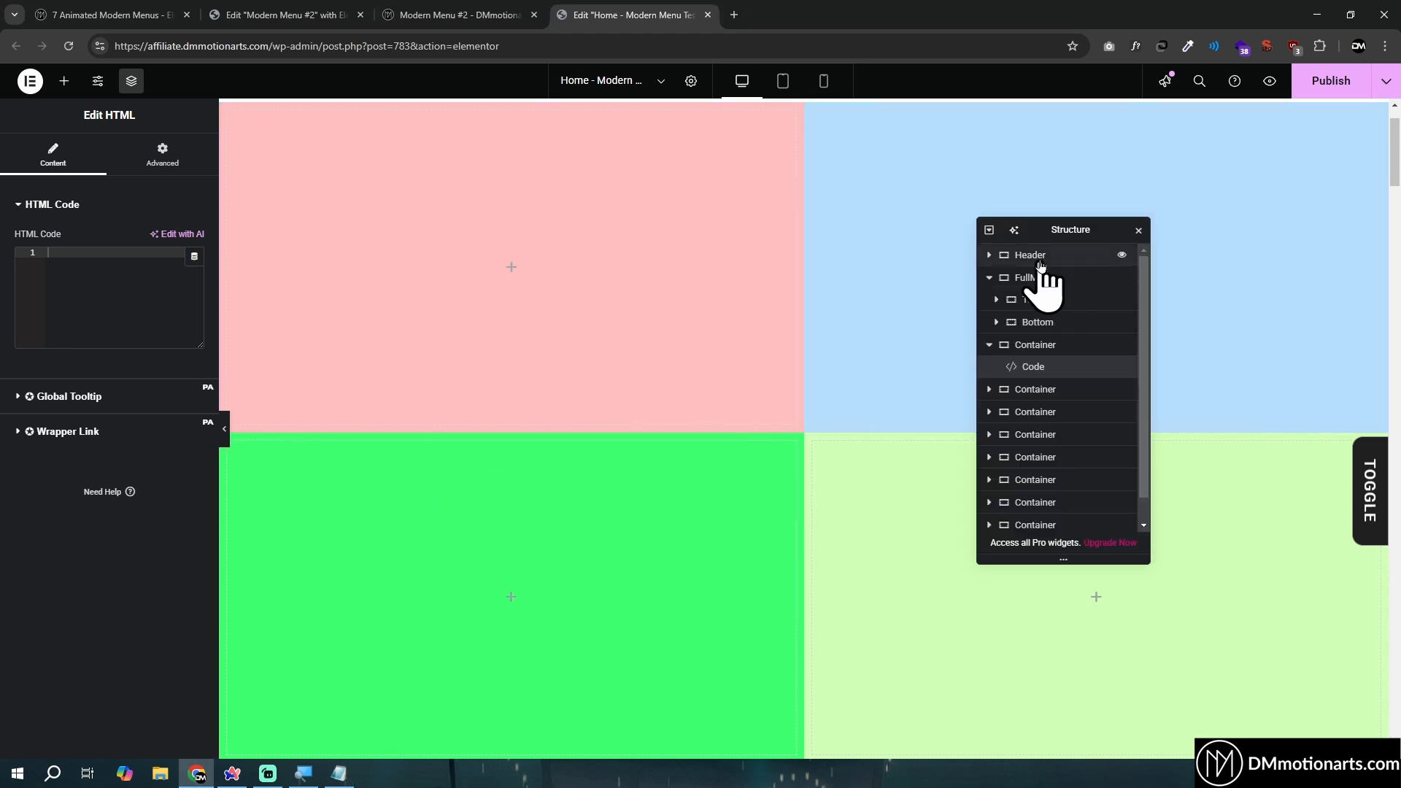
pyautogui.click(989, 256)
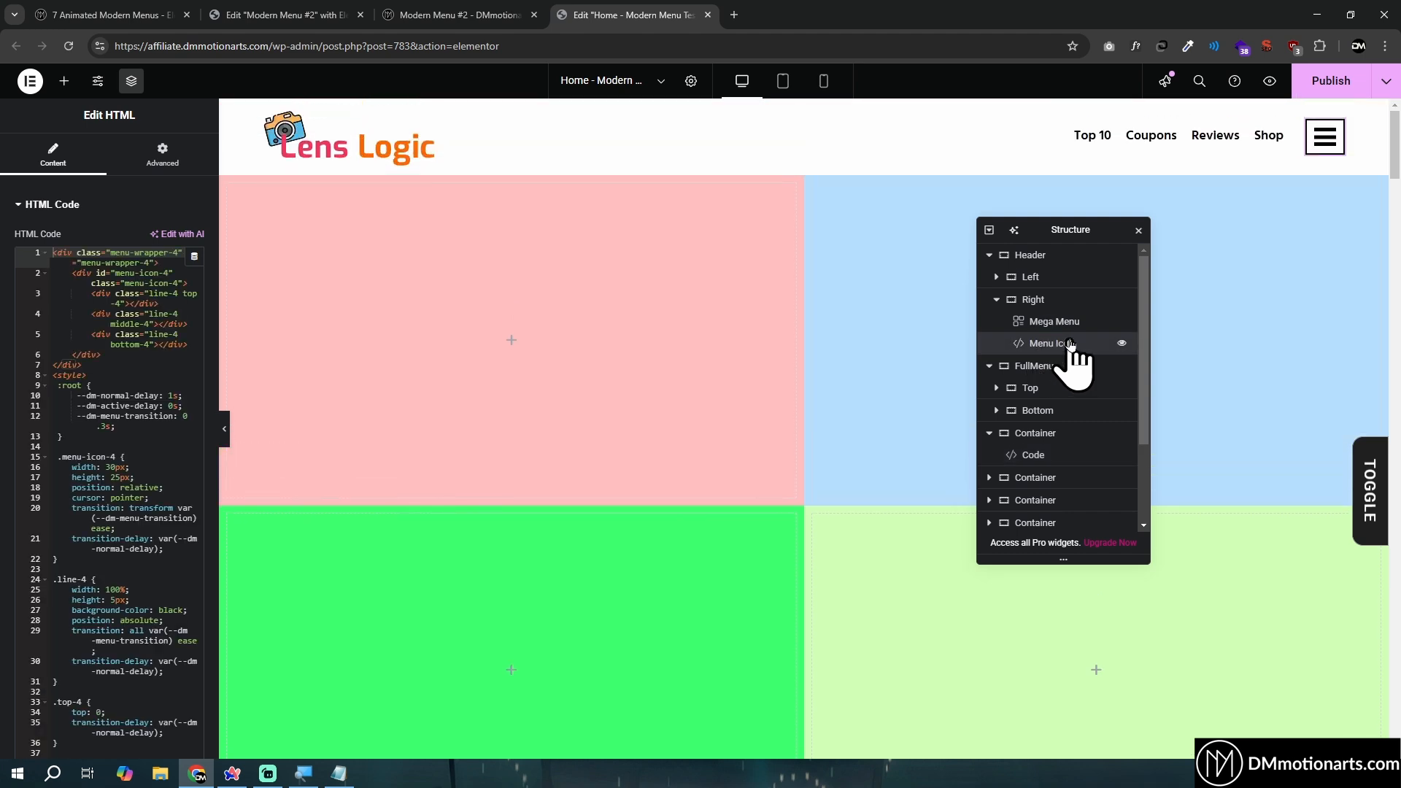
pyautogui.click(172, 157)
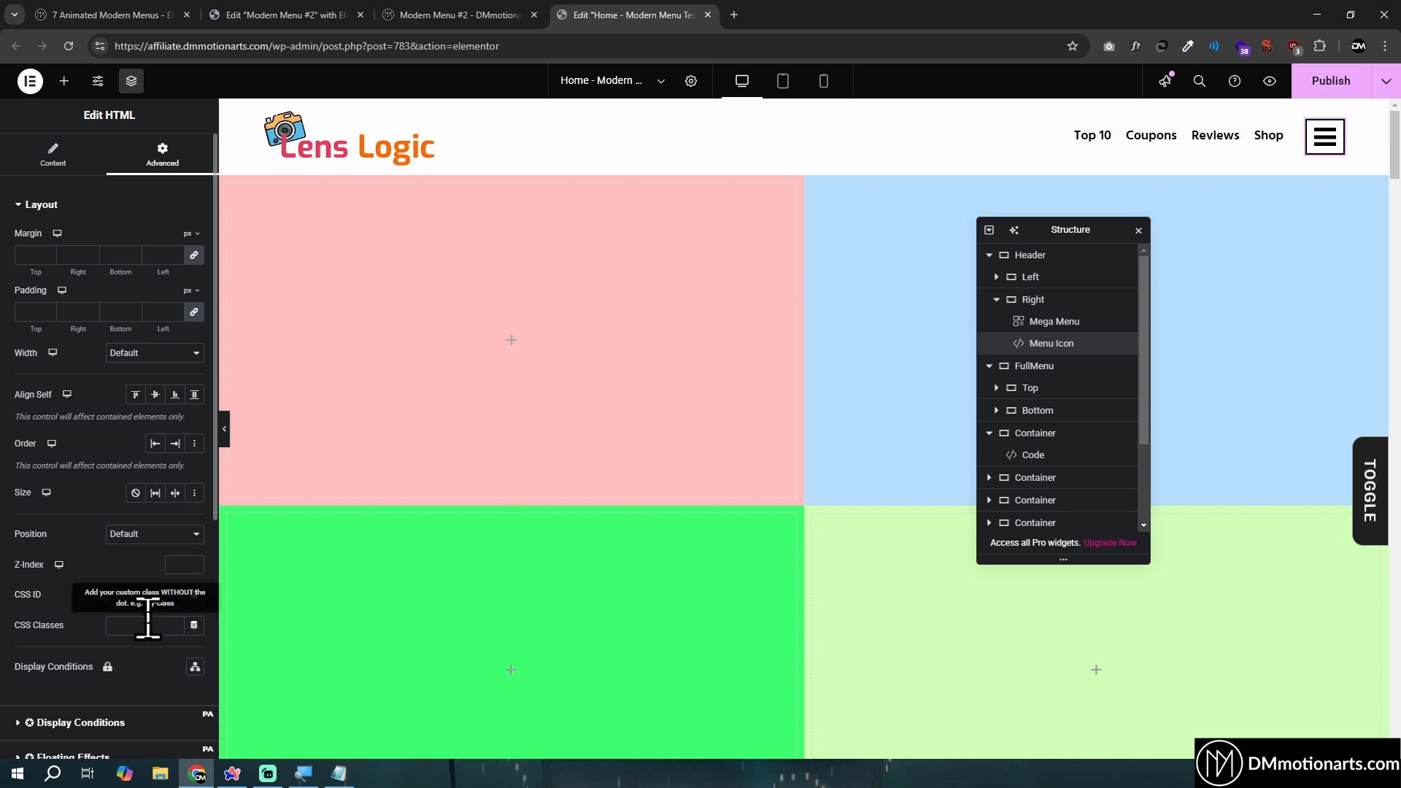
pyautogui.click(148, 622)
pyautogui.hotkey('ctrl', 'v')
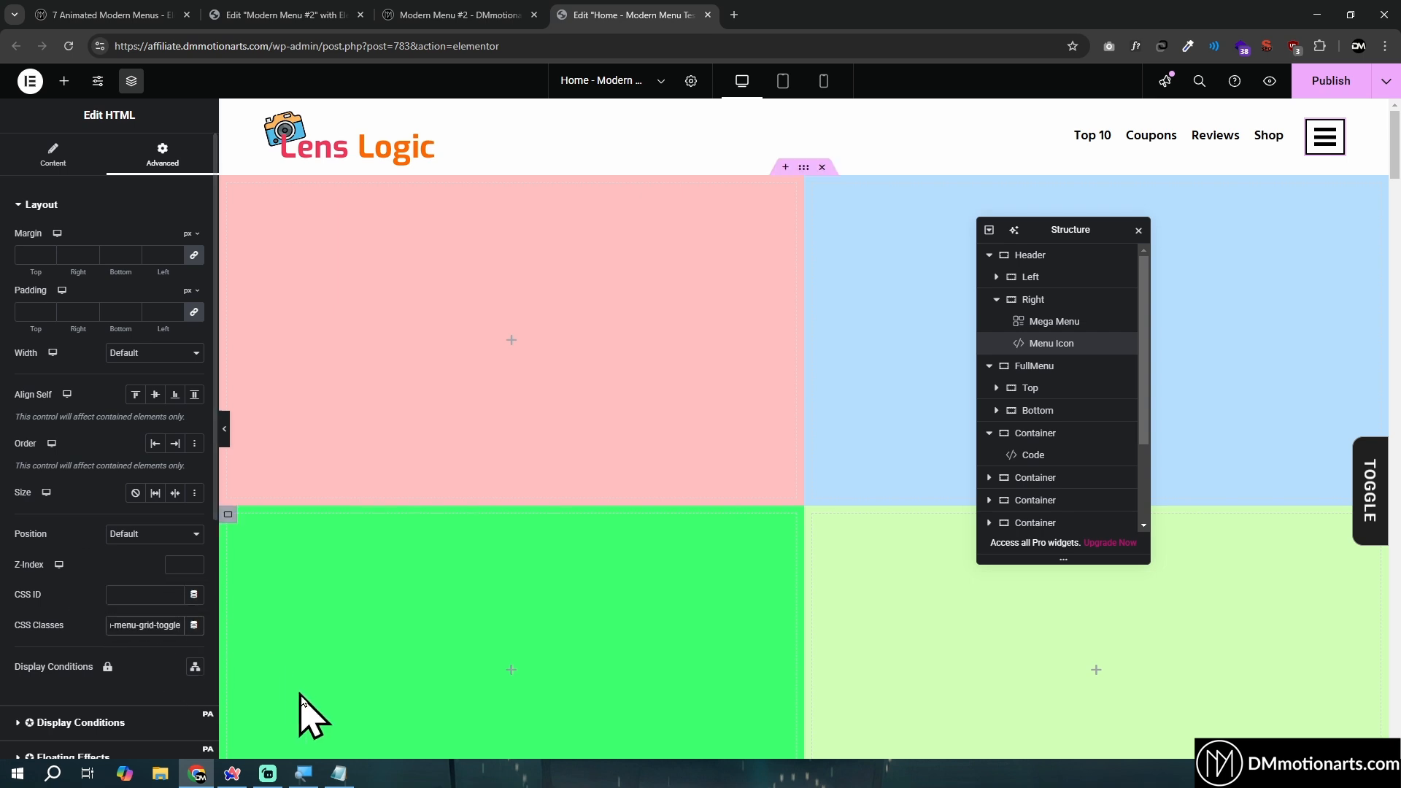
# - Copy dm-menu-grid-wrapper from Notepad and assign it as the CSS class of the FullMenu container
pyautogui.click(338, 773)
pyautogui.moveTo(649, 196); pyautogui.dragTo(546, 196)
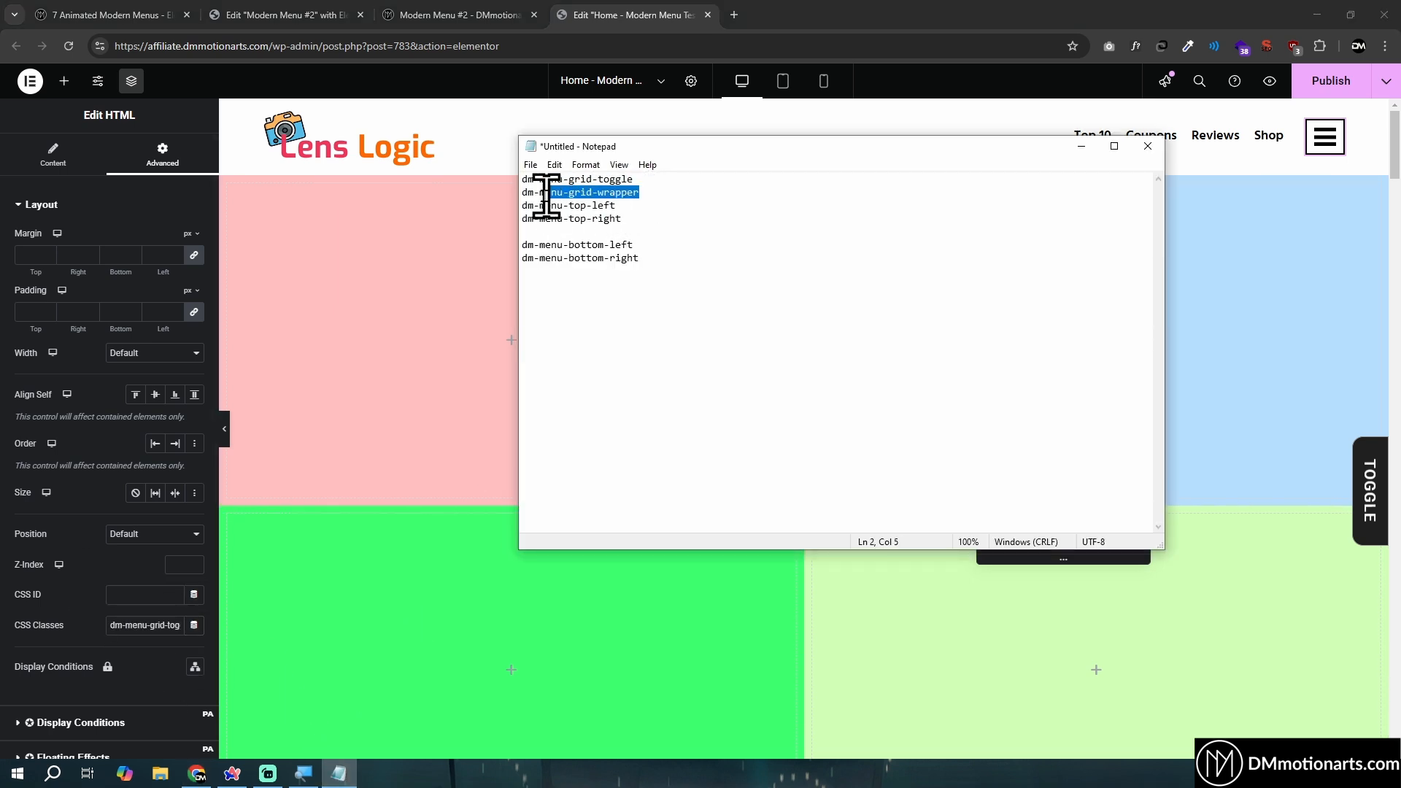
pyautogui.click(1093, 150)
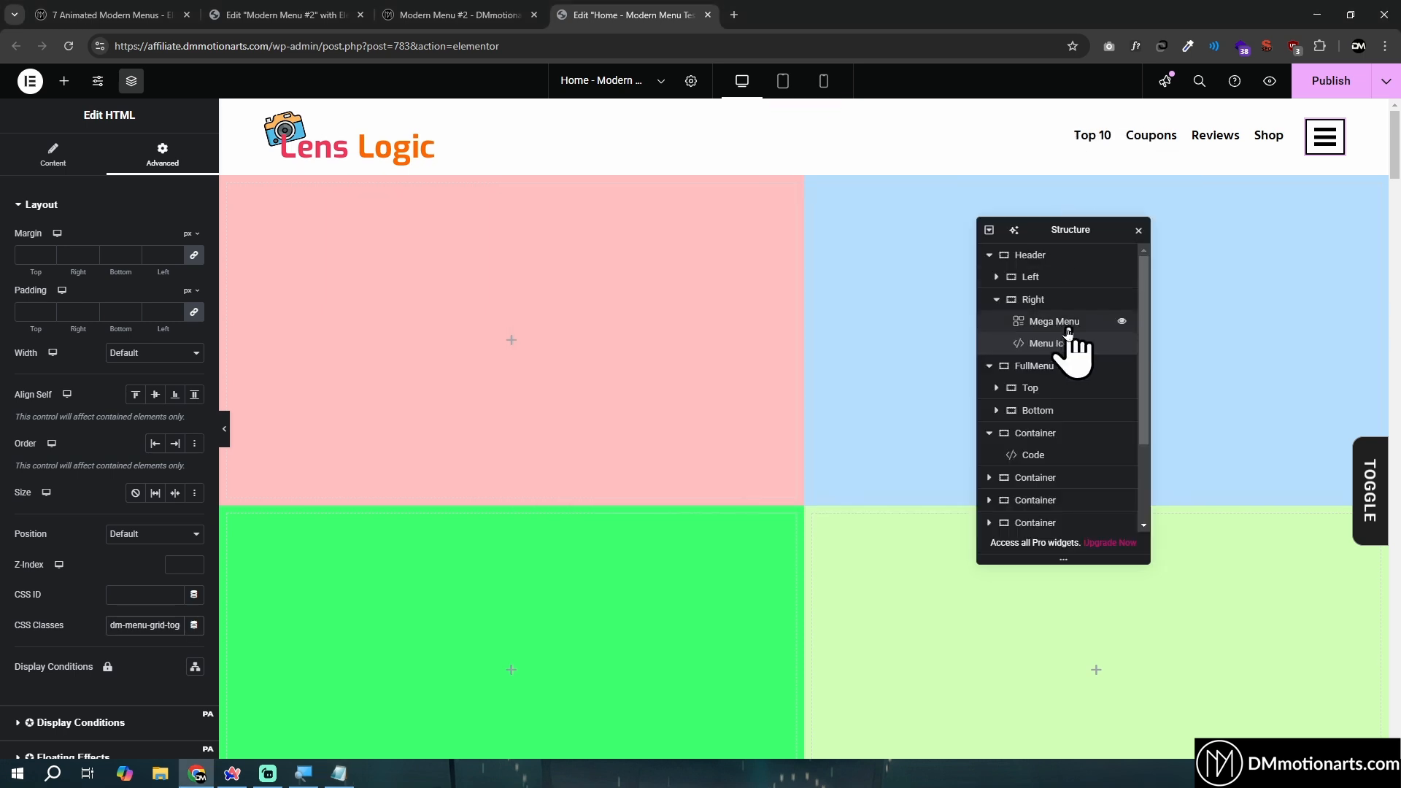
pyautogui.click(990, 256)
pyautogui.click(1070, 281)
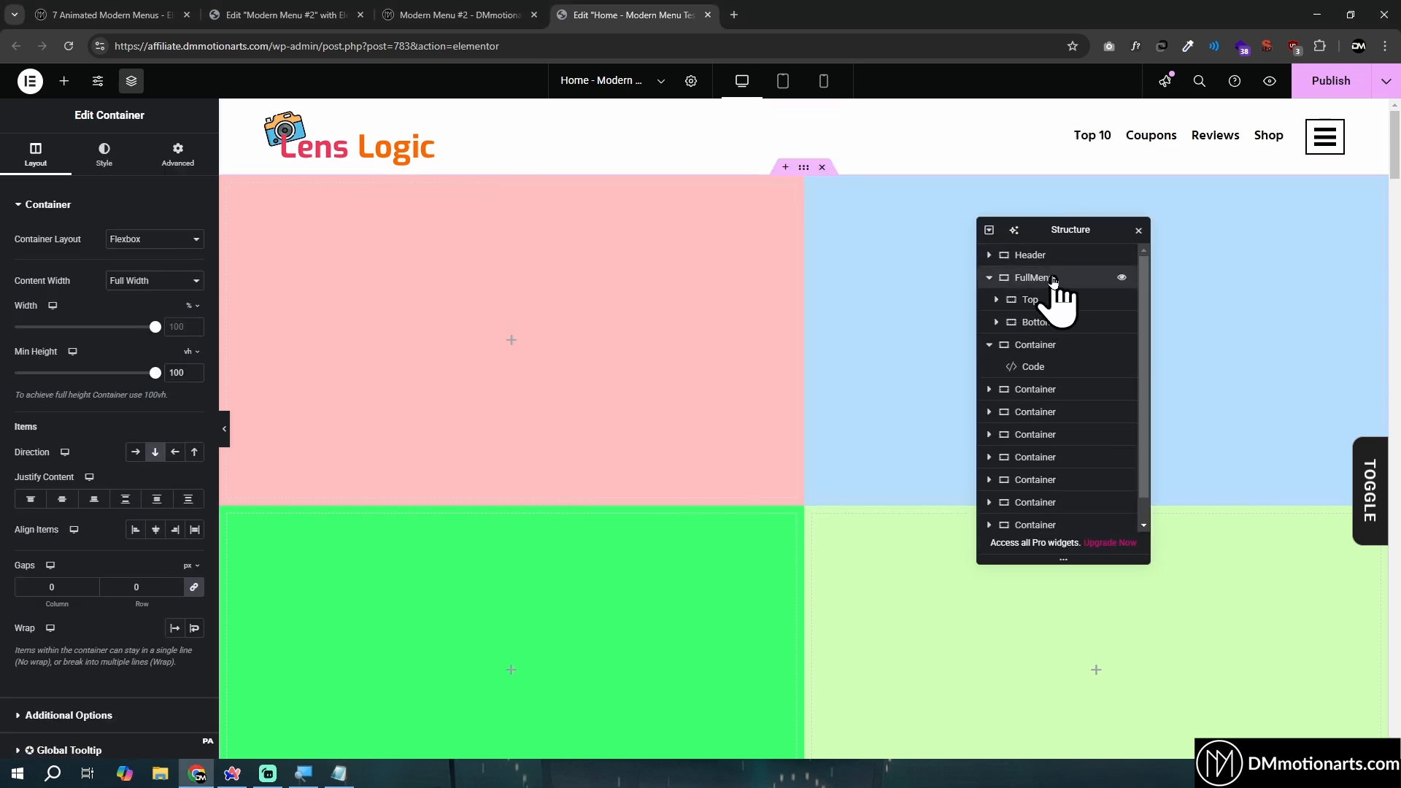
pyautogui.click(178, 155)
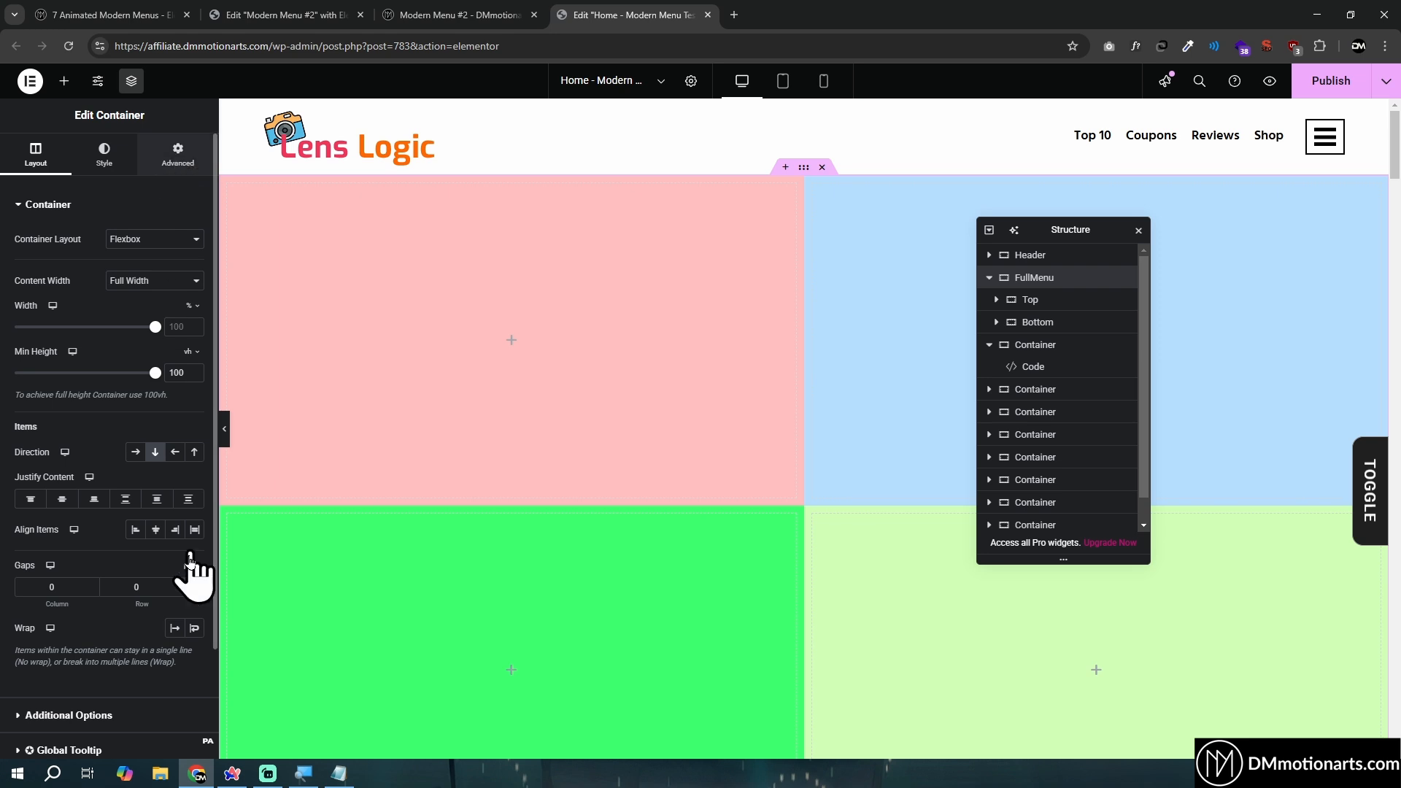
# - Copy dm-menu-top-left from Notepad and assign it as the CSS class of the first container inside Top
pyautogui.click(338, 773)
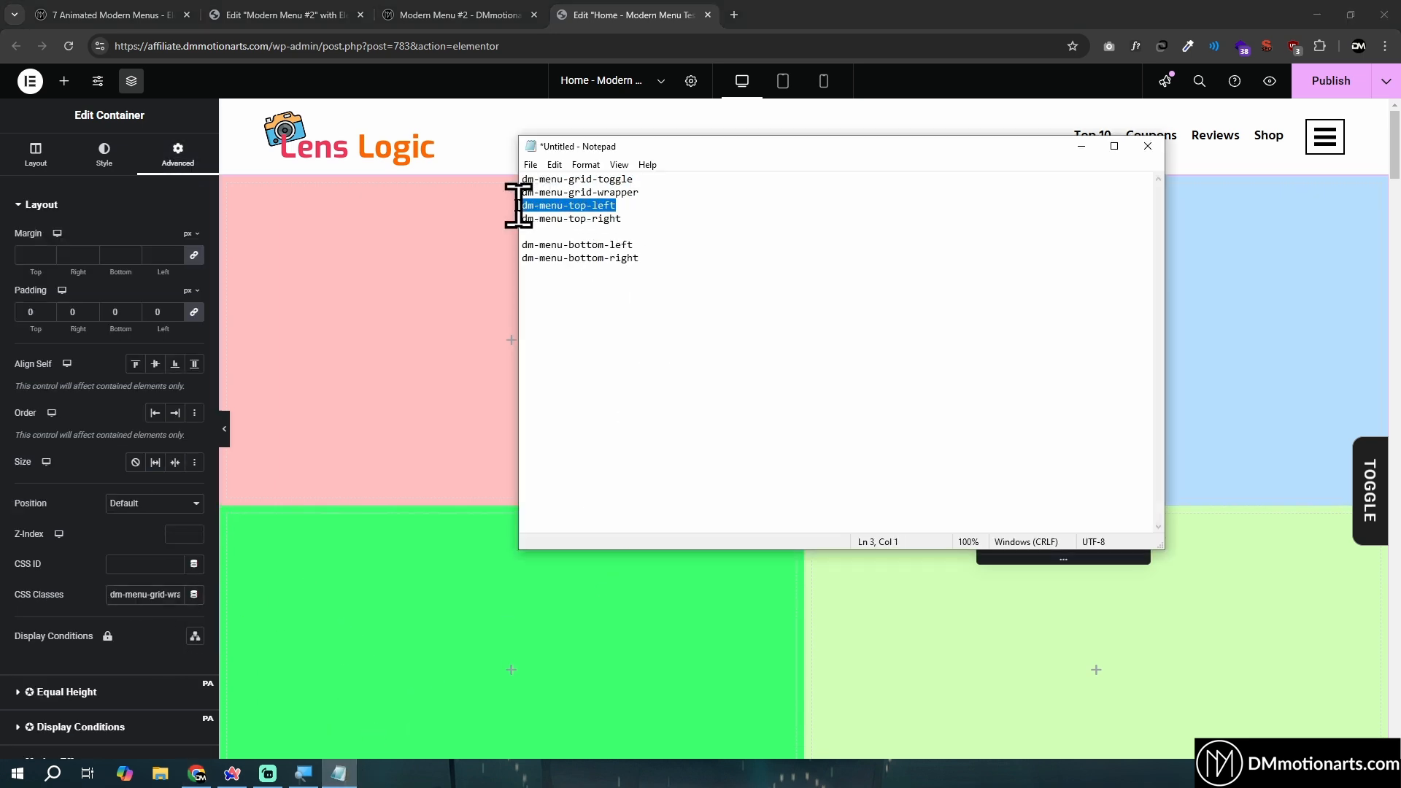
pyautogui.hotkey('alt', 'Tab')
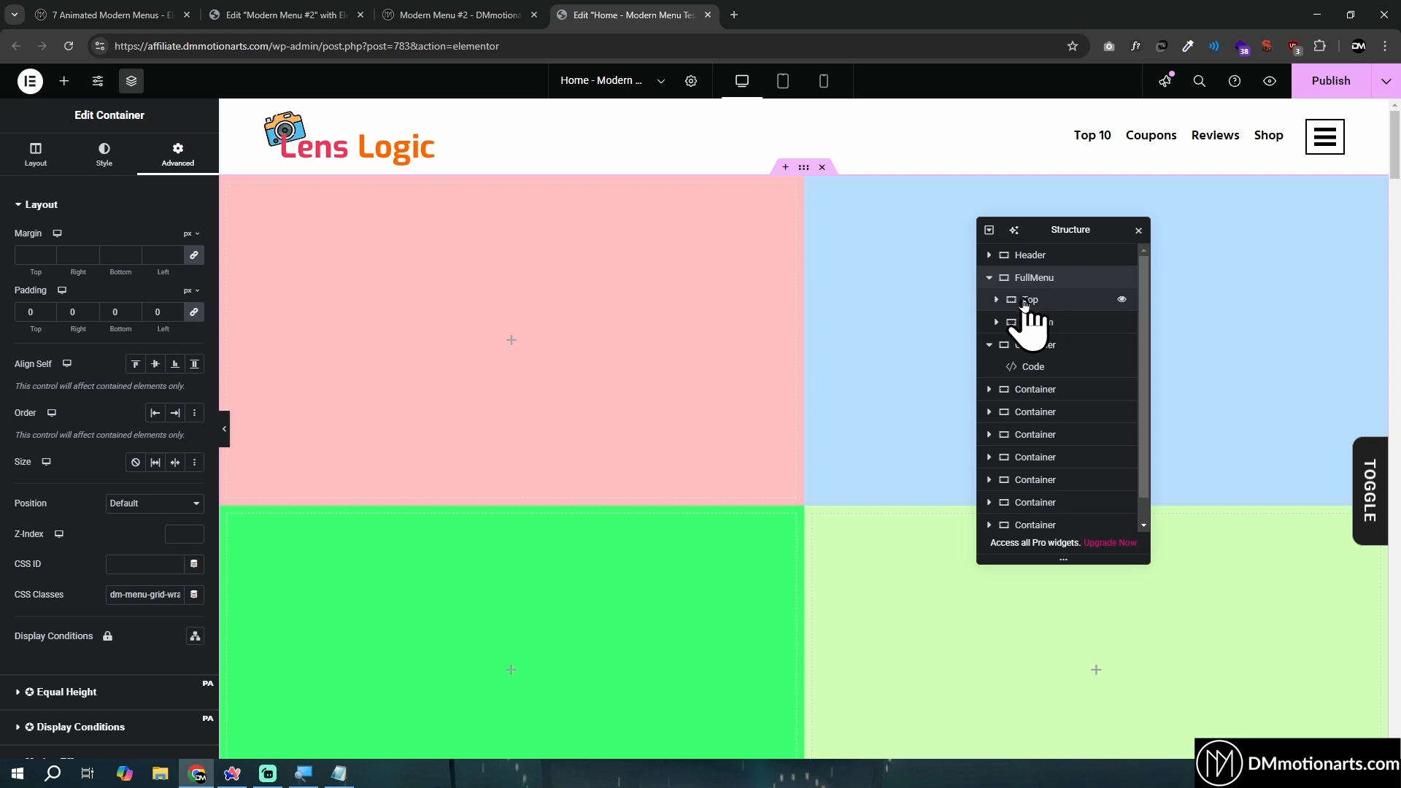
pyautogui.click(997, 299)
pyautogui.click(1059, 330)
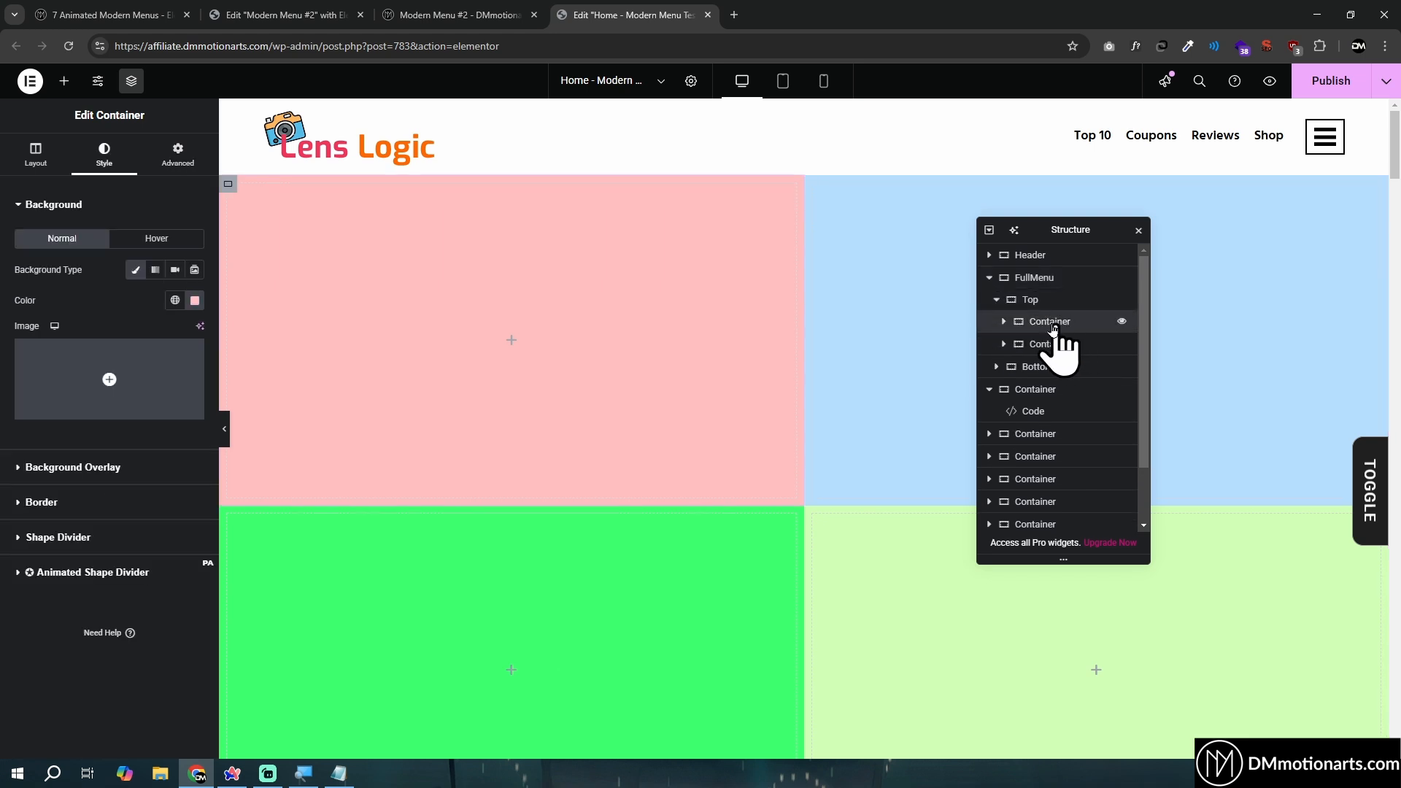
pyautogui.click(177, 154)
pyautogui.click(161, 595)
pyautogui.write('dm-menu-top-left')
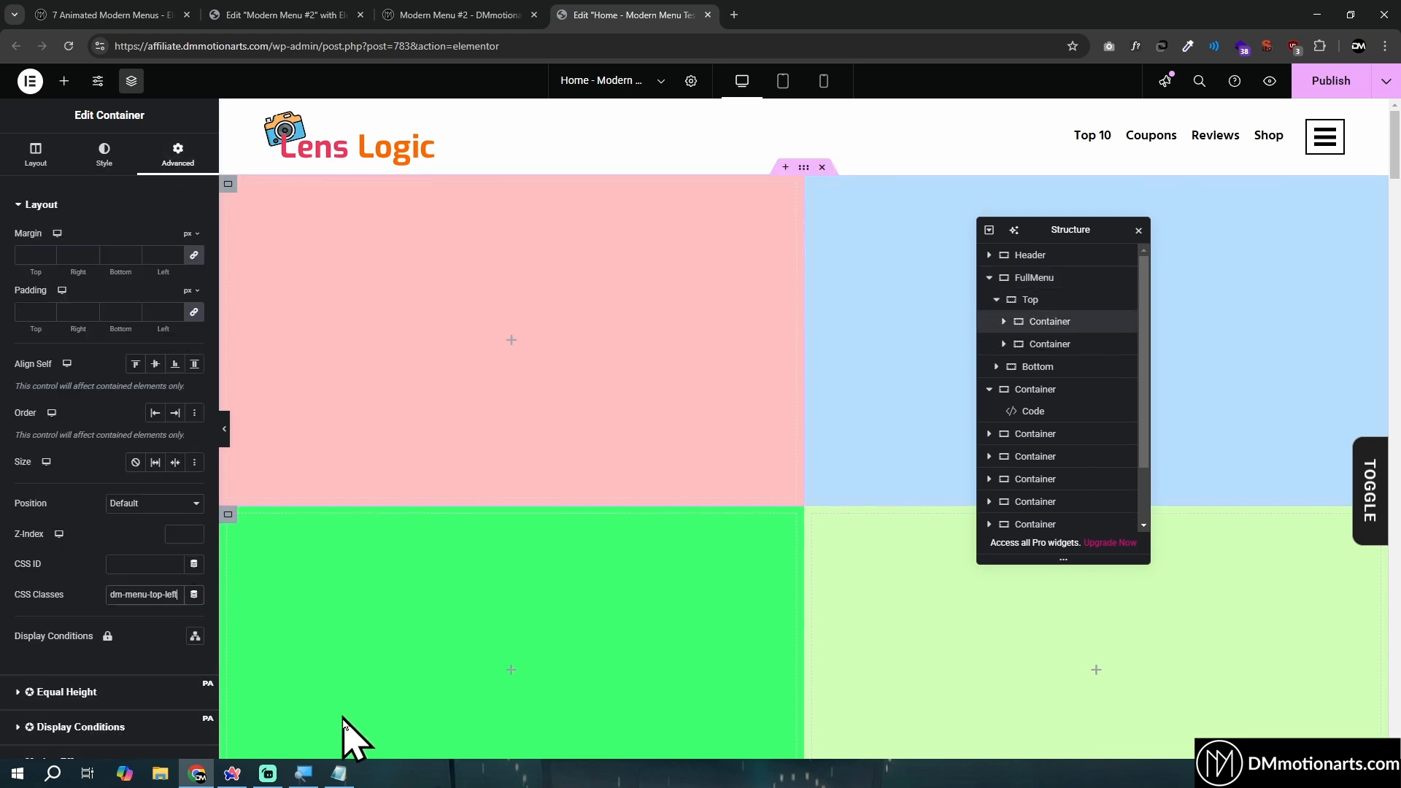
# - Copy dm-menu-top-right from Notepad and assign it as the CSS class of the second container inside Top
pyautogui.click(341, 772)
pyautogui.moveTo(625, 218); pyautogui.dragTo(522, 216)
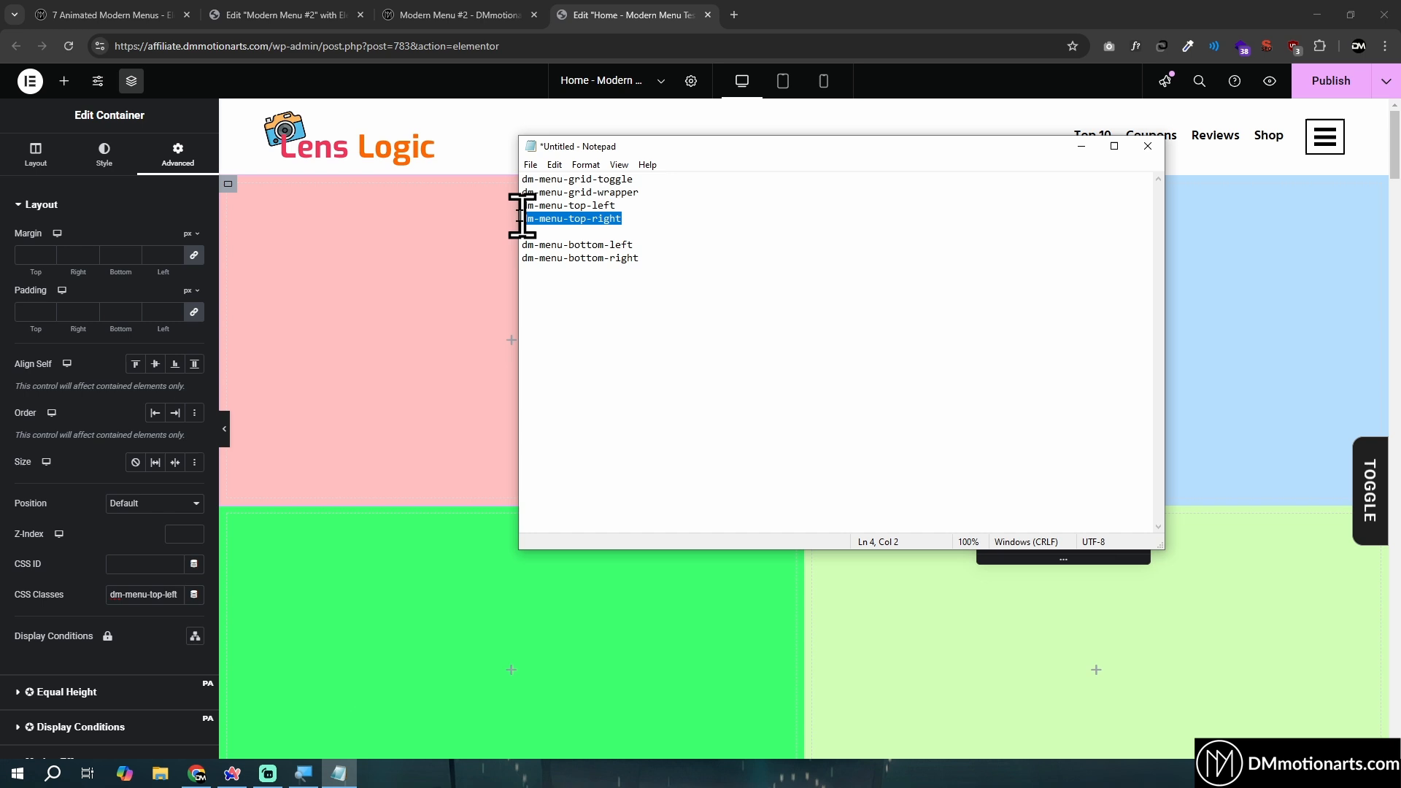
pyautogui.click(370, 306)
pyautogui.click(812, 184)
pyautogui.click(177, 156)
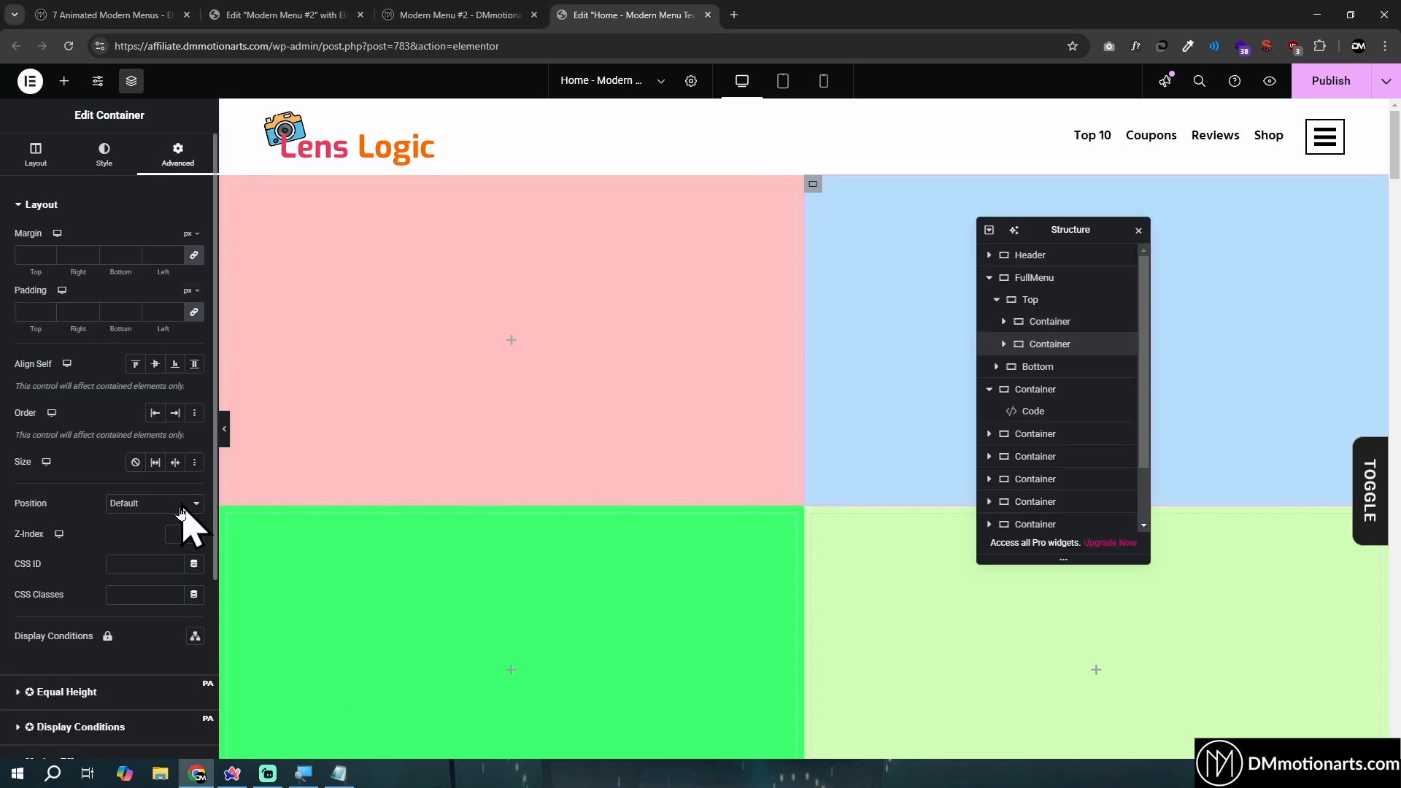
pyautogui.click(150, 594)
pyautogui.write('dm-menu-top-right')
# - Copy dm-menu-bottom-left from Notepad and assign it as the CSS class of the first container inside Bottom
pyautogui.click(351, 772)
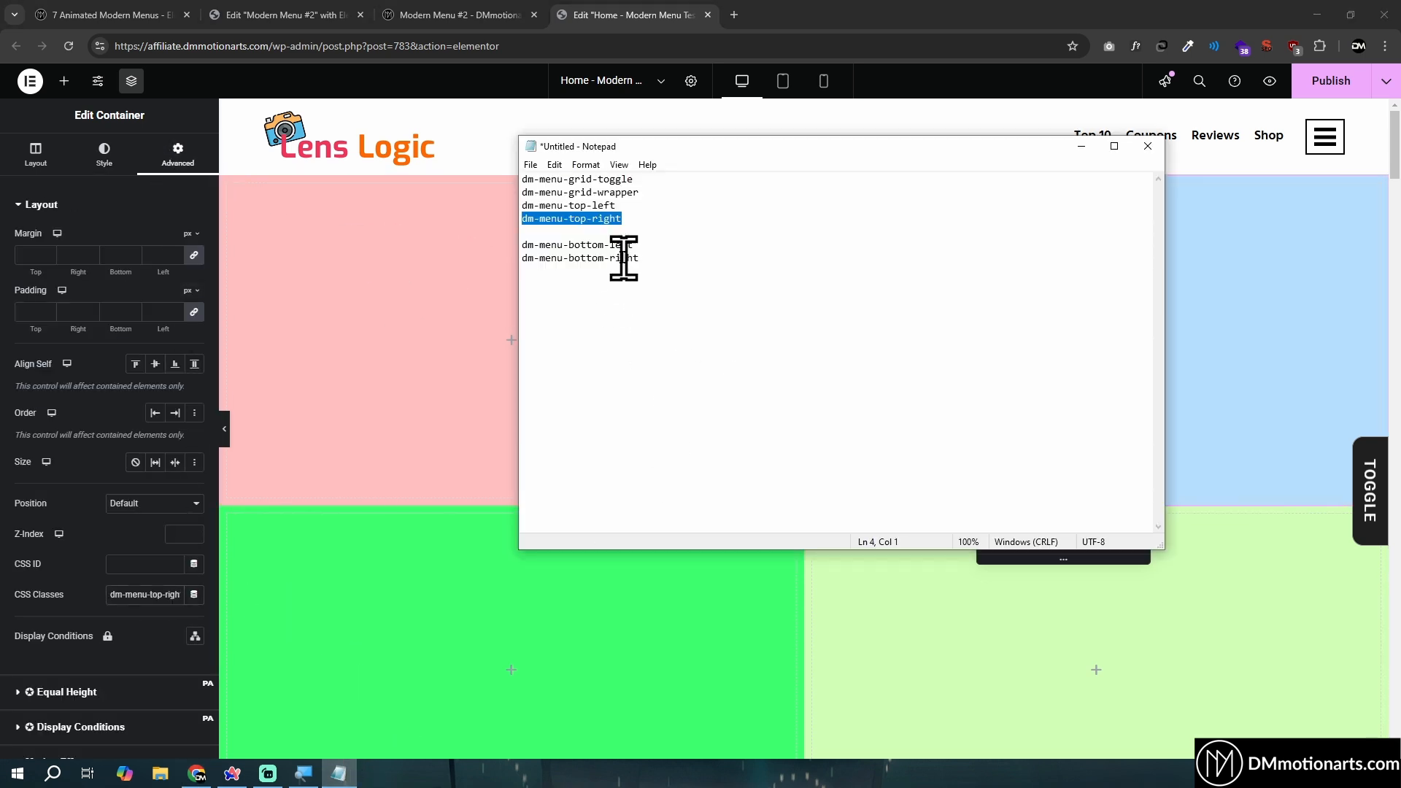
pyautogui.moveTo(636, 246); pyautogui.dragTo(519, 248)
pyautogui.click(395, 312)
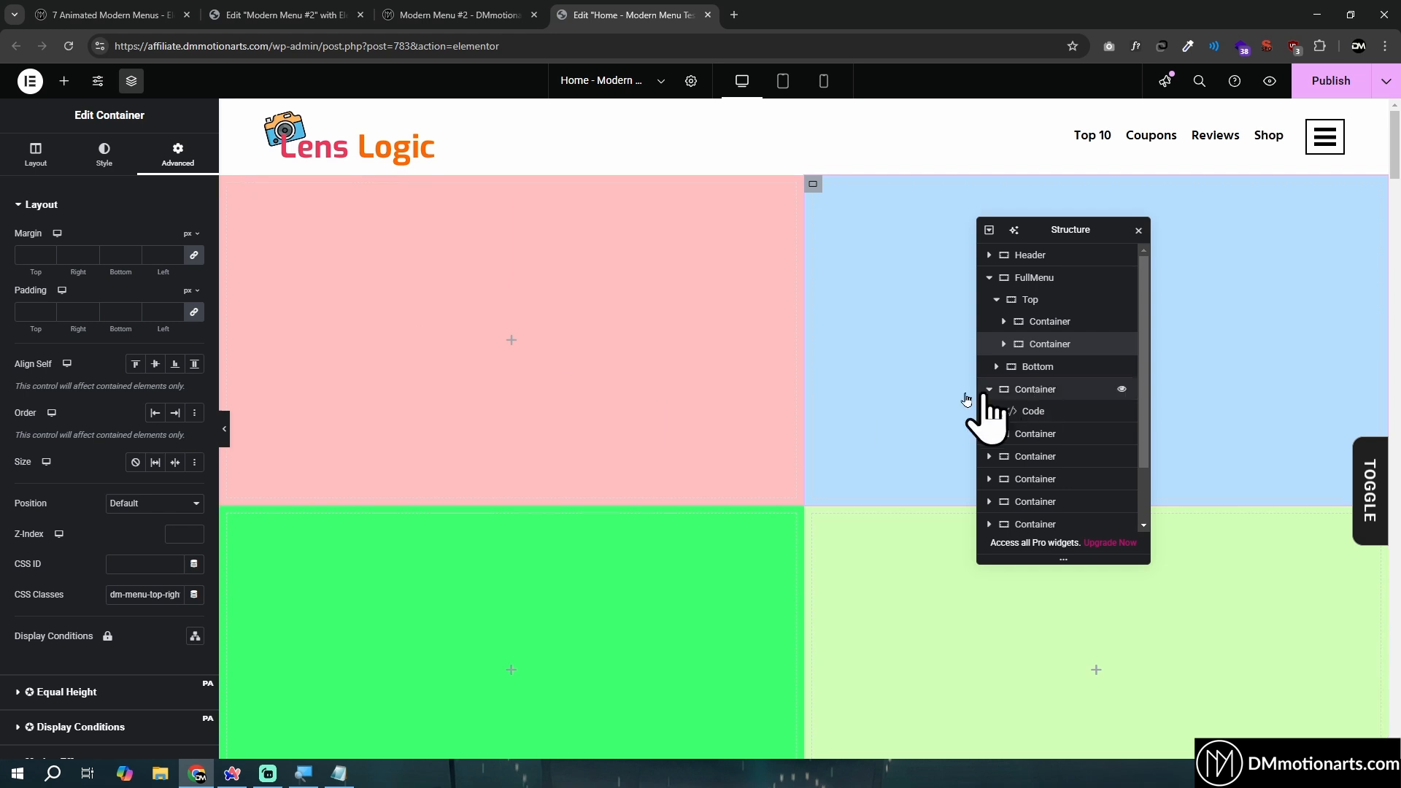
pyautogui.click(227, 519)
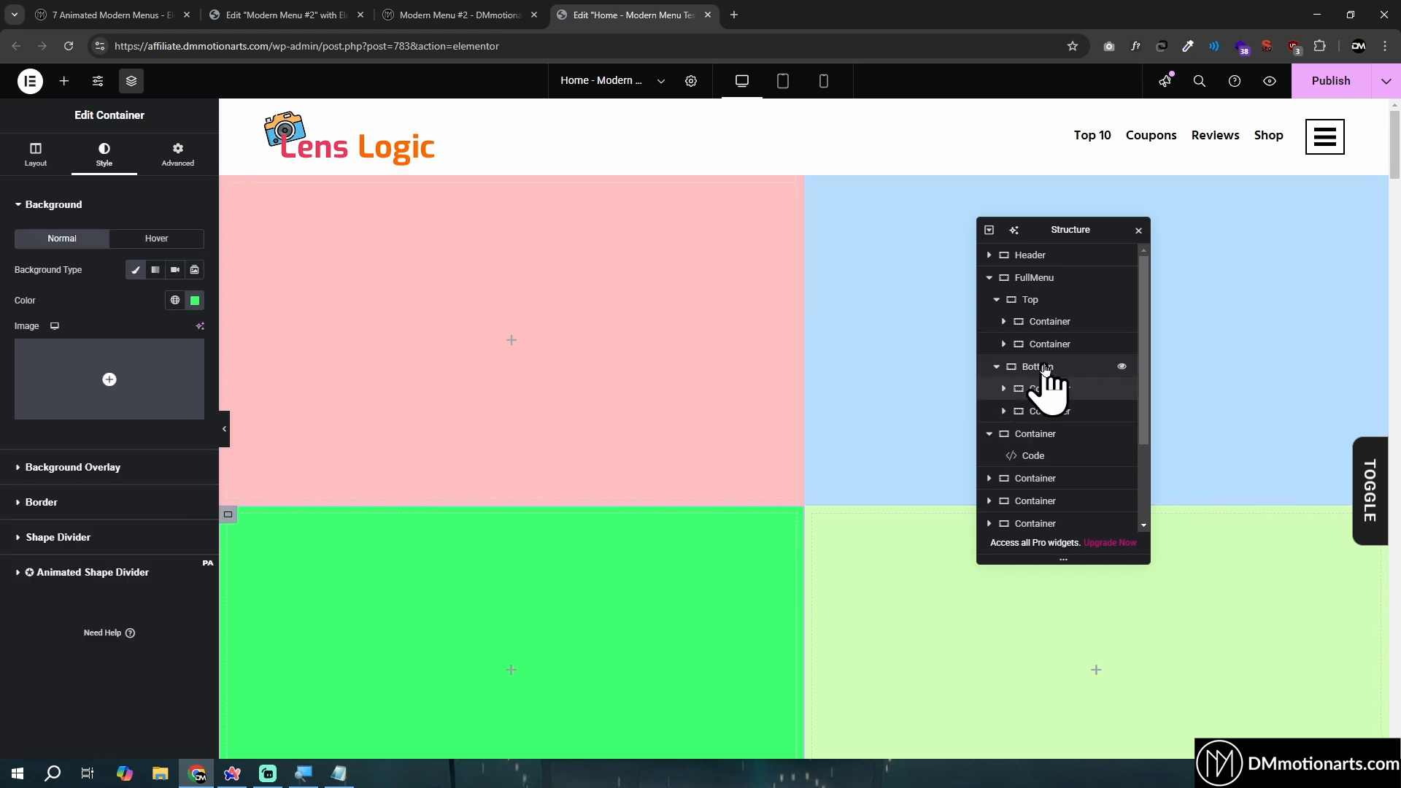
pyautogui.click(1042, 392)
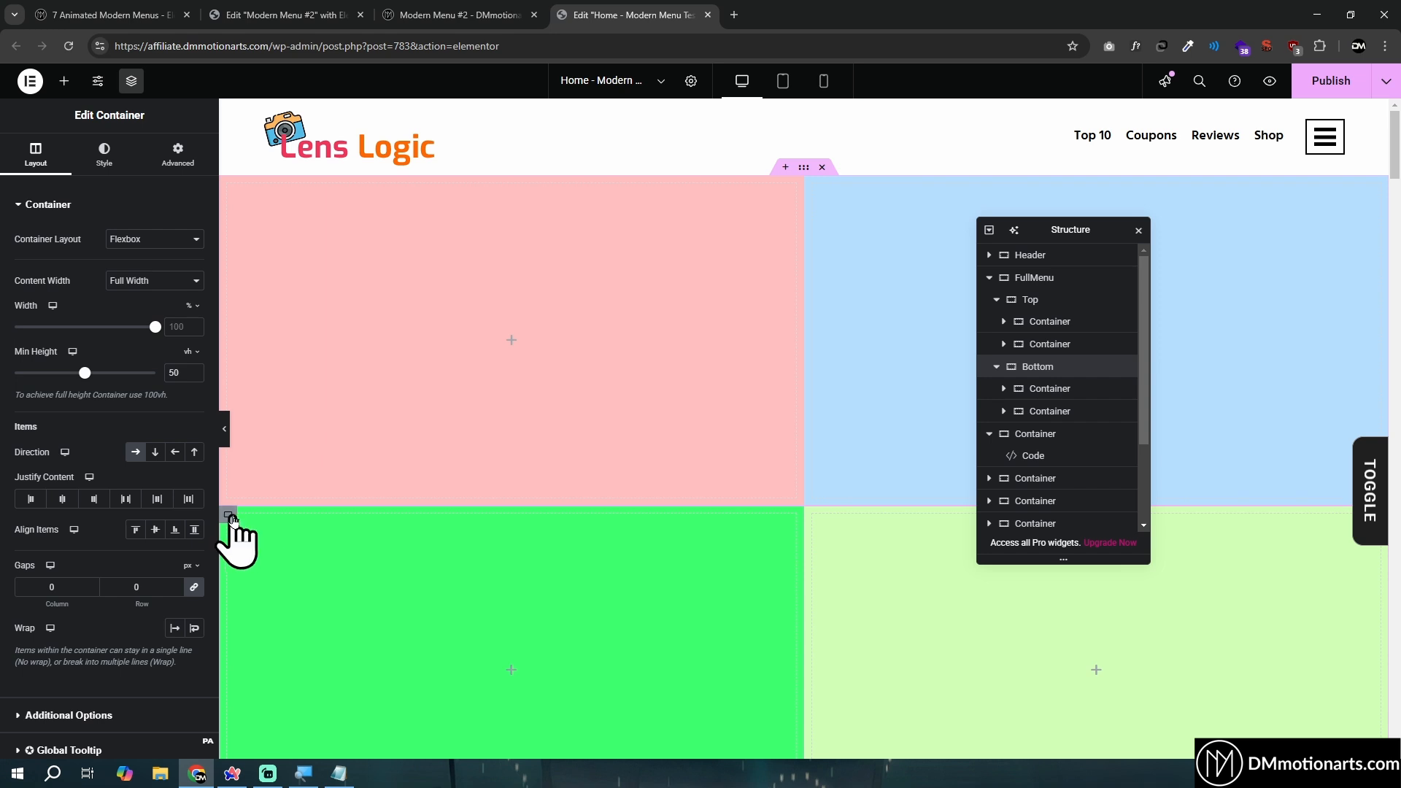
pyautogui.click(1046, 391)
pyautogui.click(181, 162)
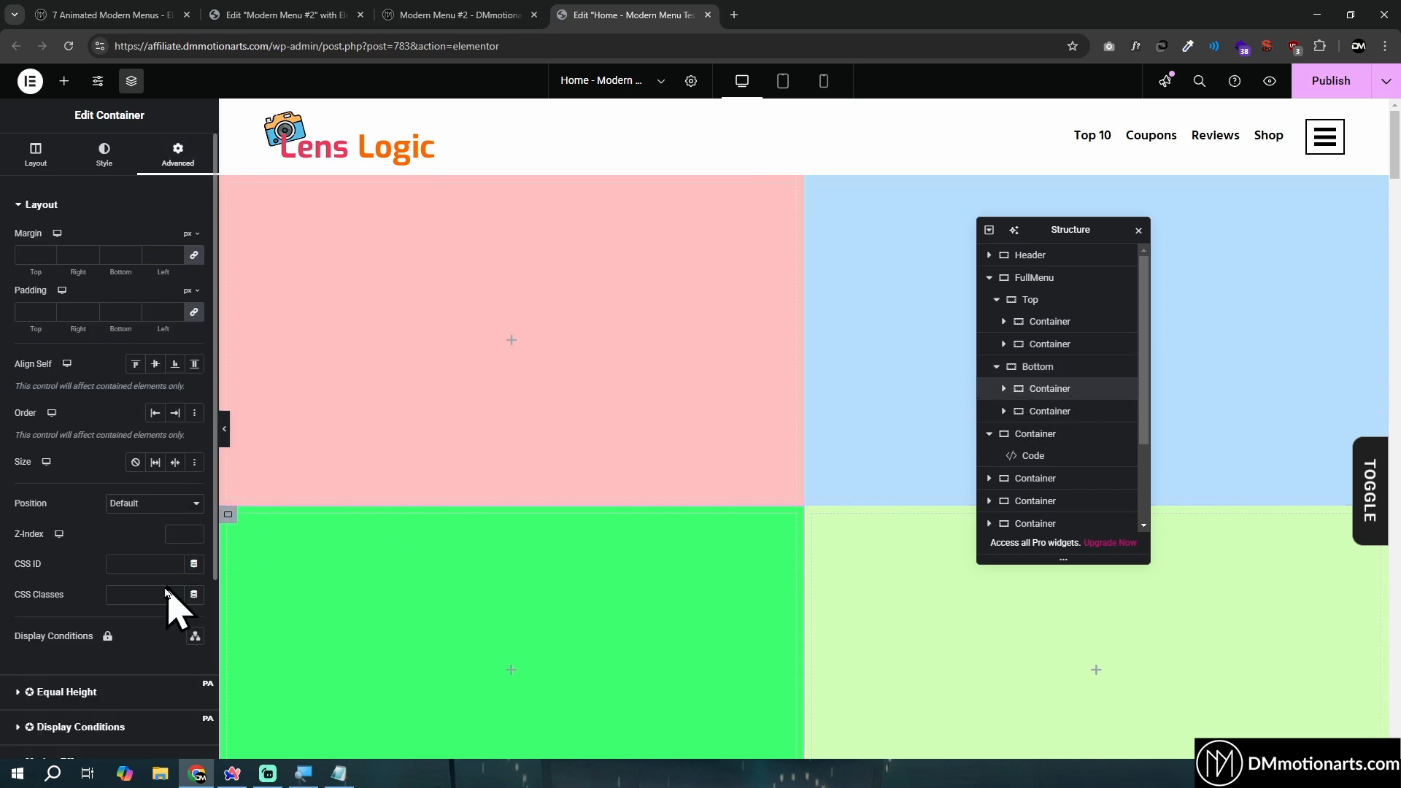
# - Copy dm-menu-bottom-right from Notepad and assign it as the CSS class of the second container inside Bottom
pyautogui.click(339, 774)
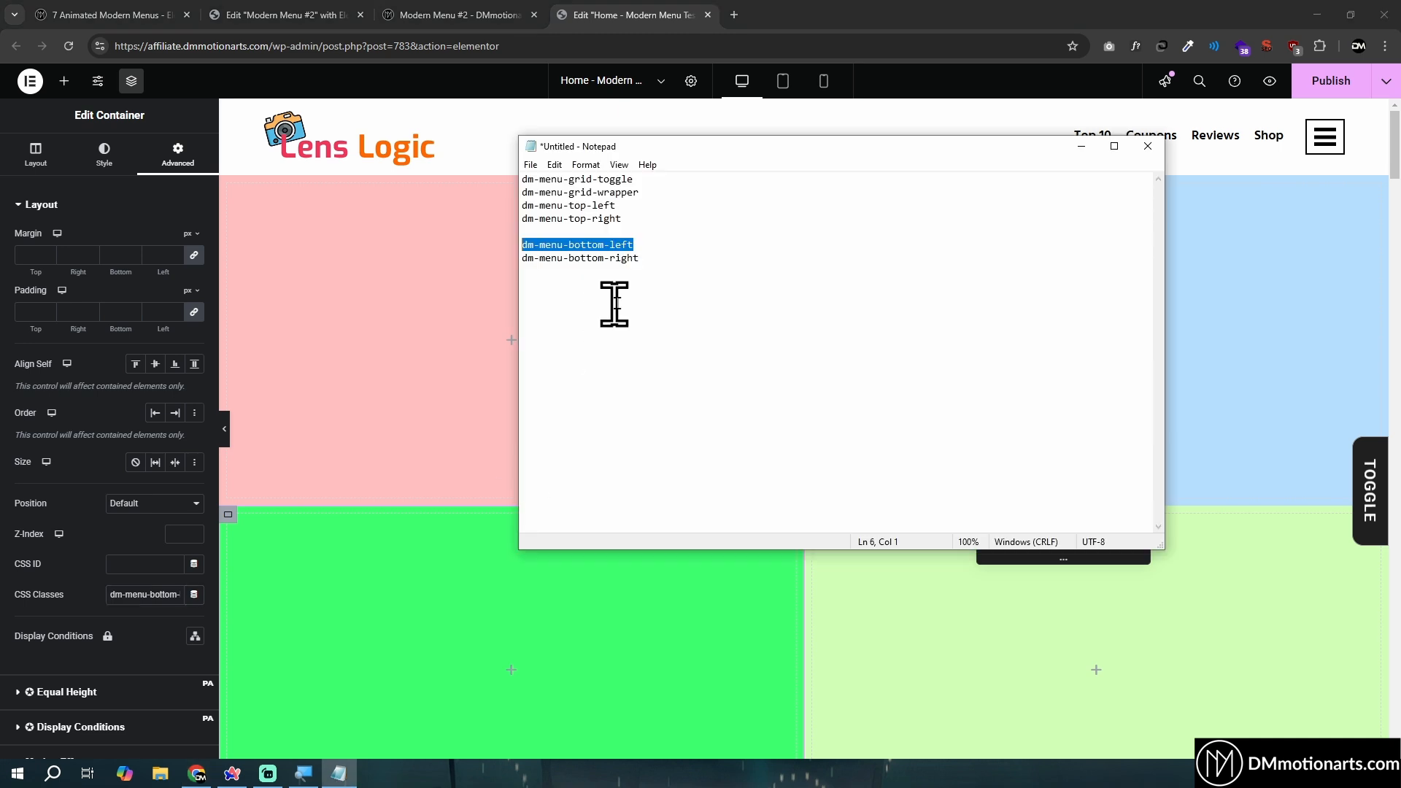
pyautogui.moveTo(642, 260); pyautogui.dragTo(513, 270)
pyautogui.click(513, 270)
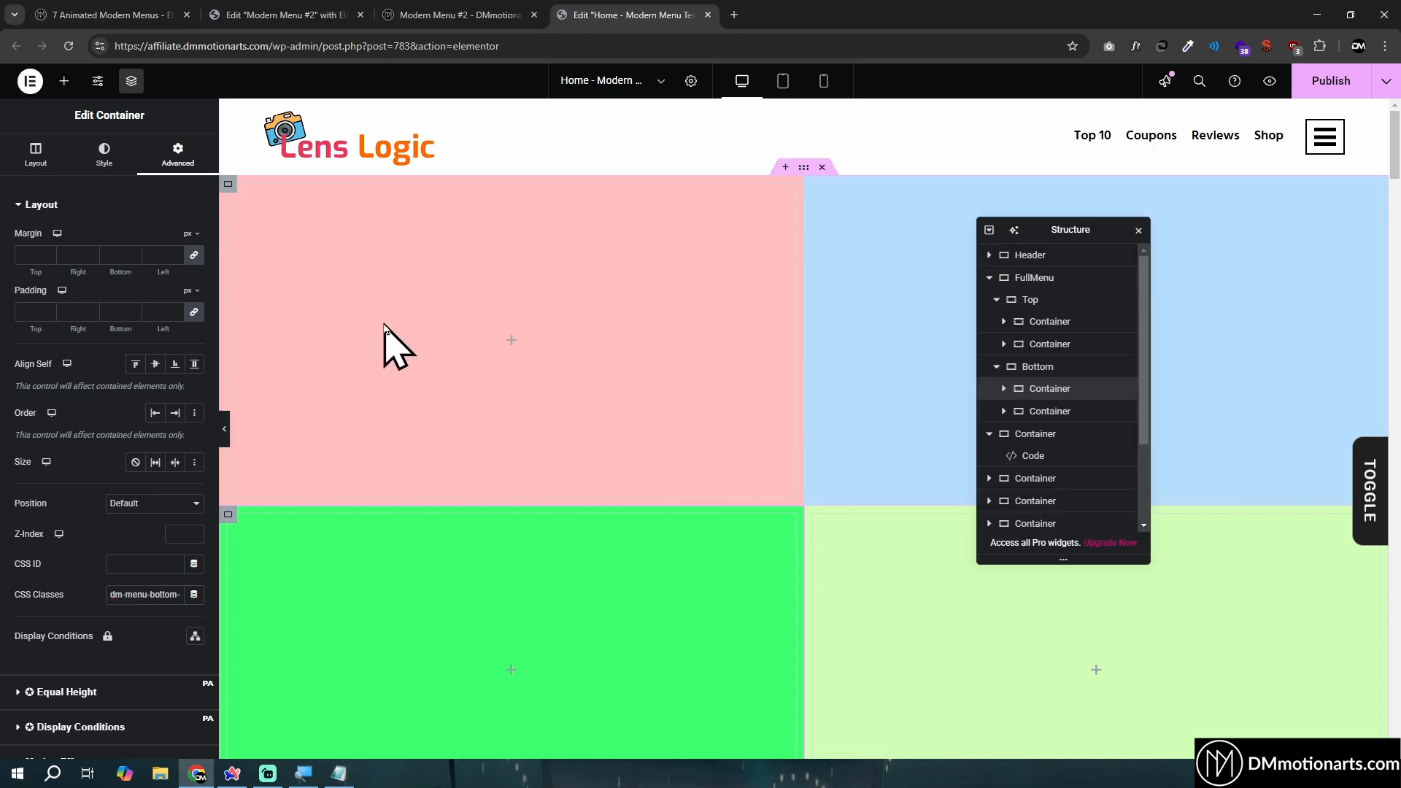
pyautogui.click(1051, 411)
pyautogui.click(181, 157)
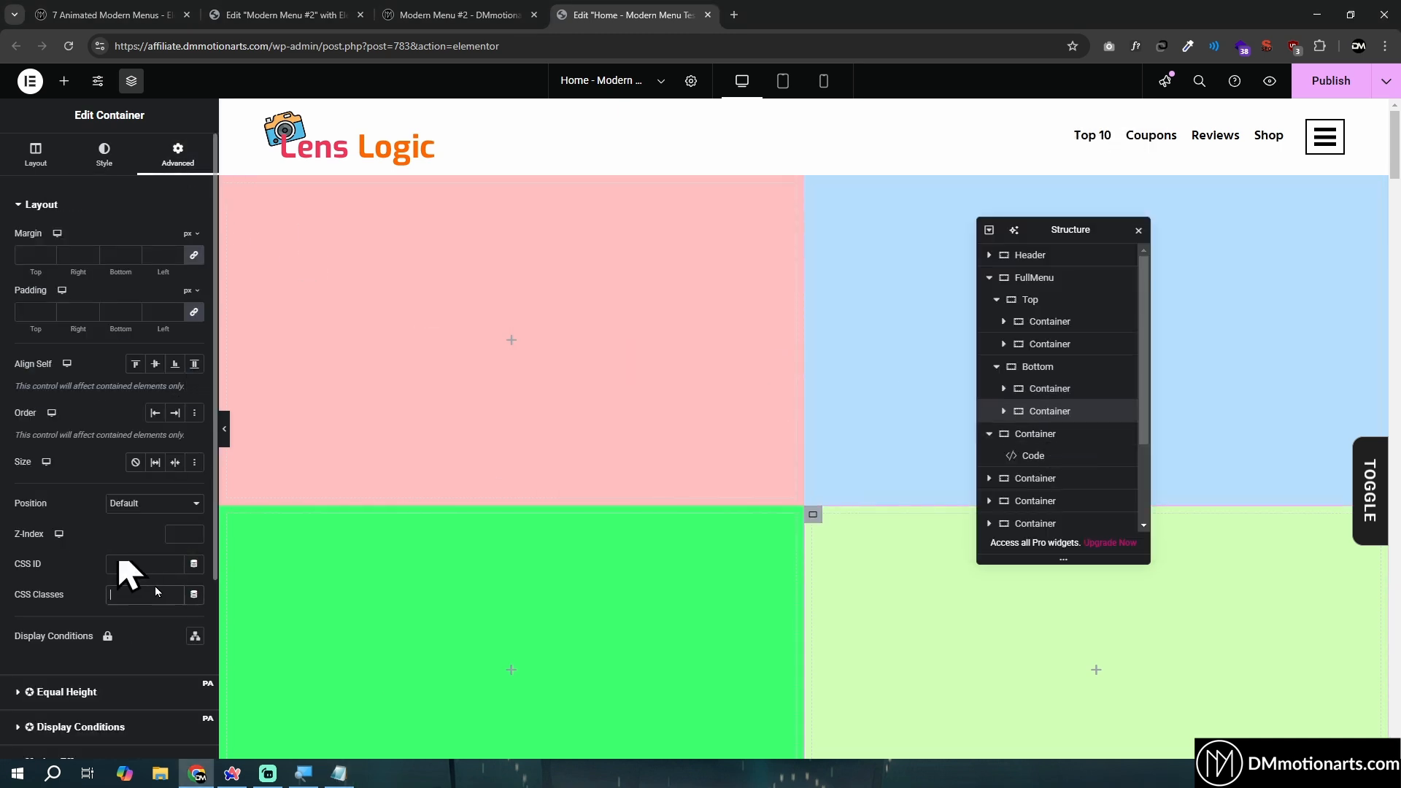
pyautogui.click(146, 594)
pyautogui.write('dm-menu-bottom-right')
# - Visit the Modern Menu #2 editor, return to the Home page editor and open the empty Code widget below FullMenu
pyautogui.scroll(-2, 750, 569)
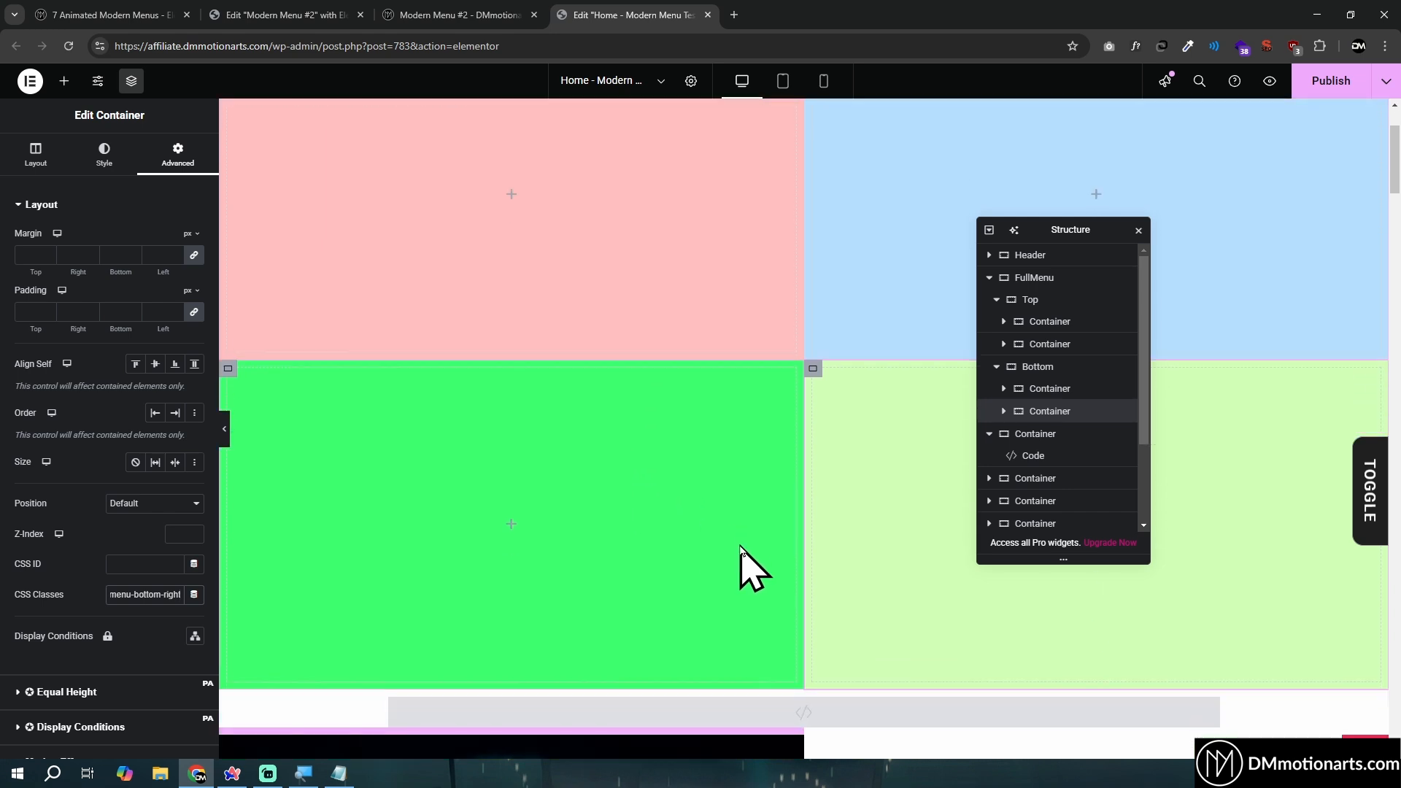
pyautogui.click(323, 16)
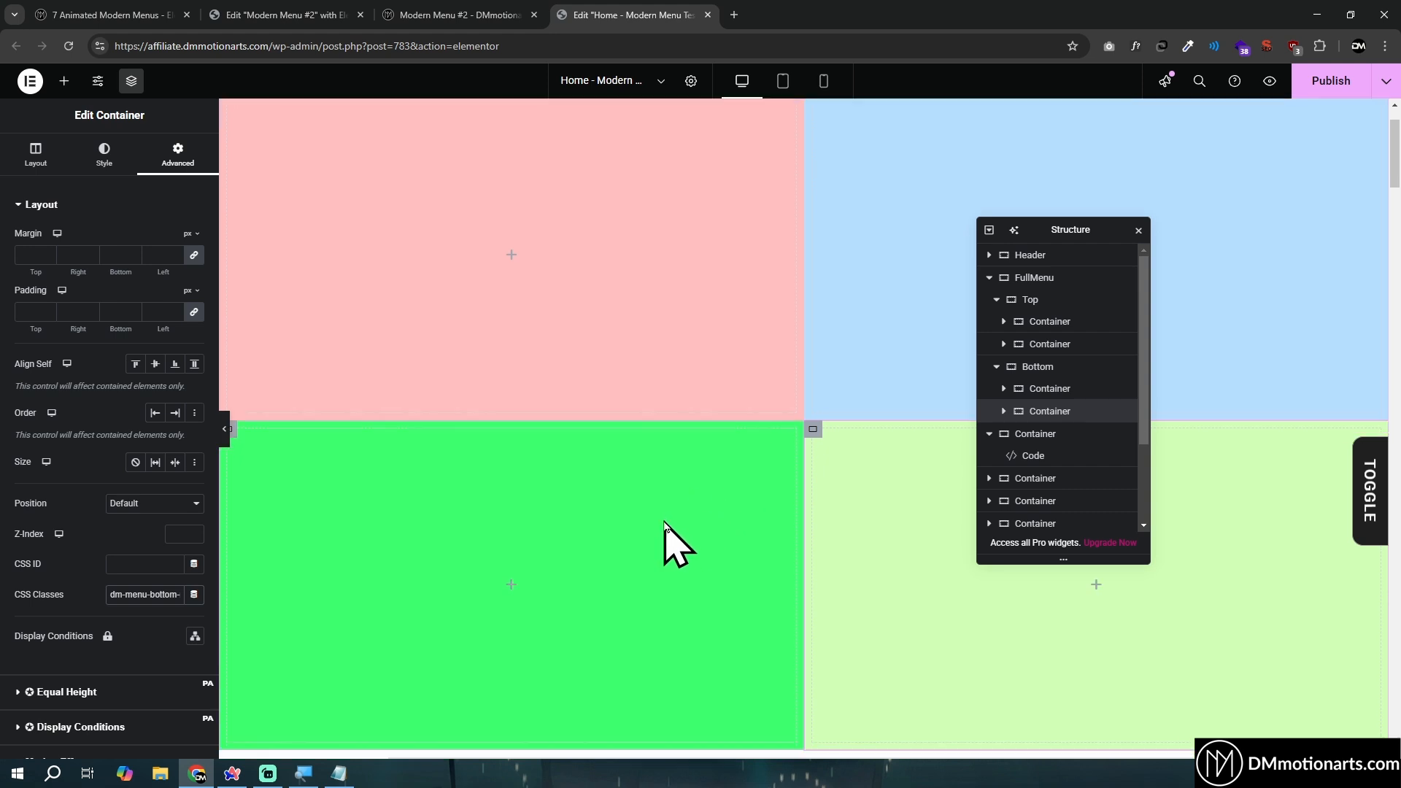
pyautogui.scroll(-3, 657, 554)
pyautogui.click(671, 640)
pyautogui.scroll(-3, 626, 580)
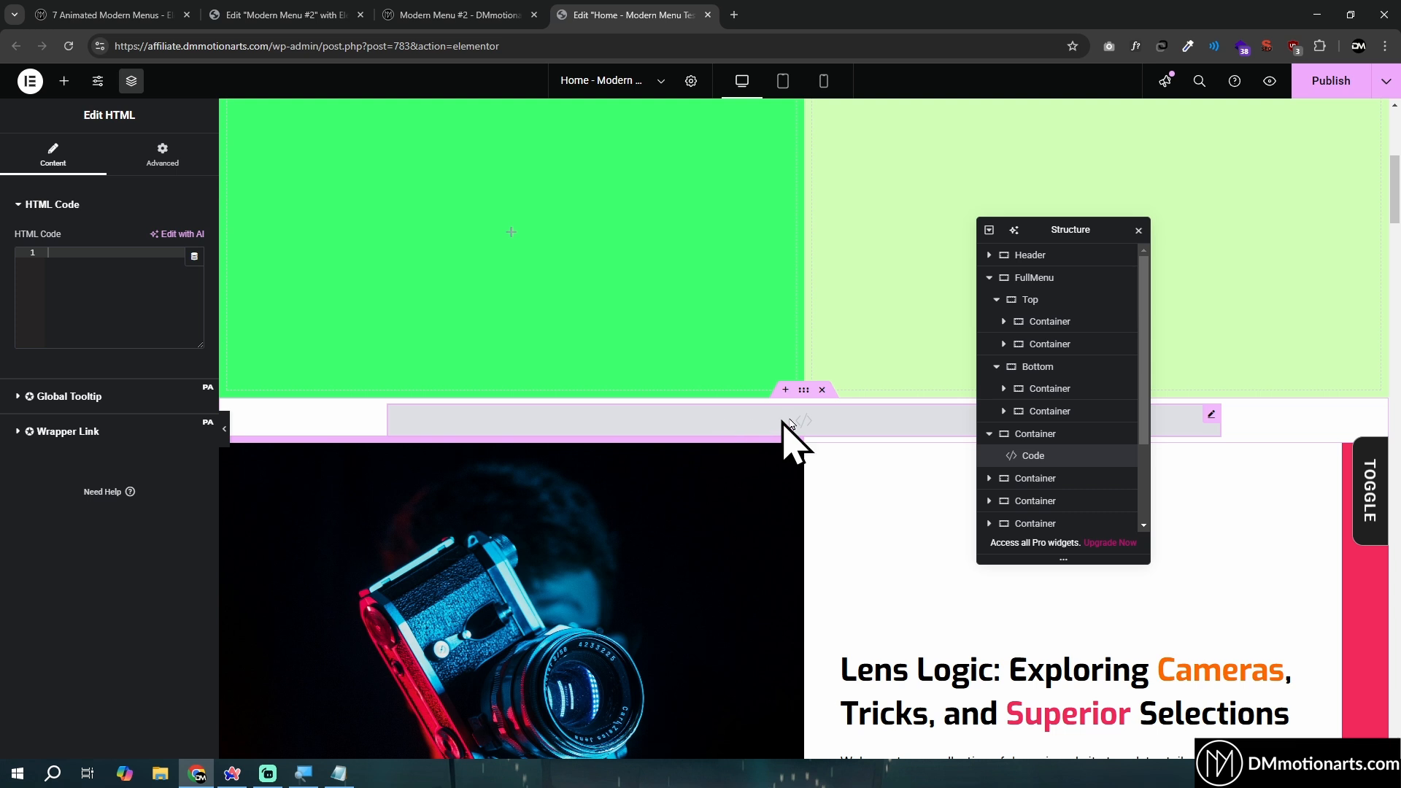
pyautogui.scroll(1, 657, 475)
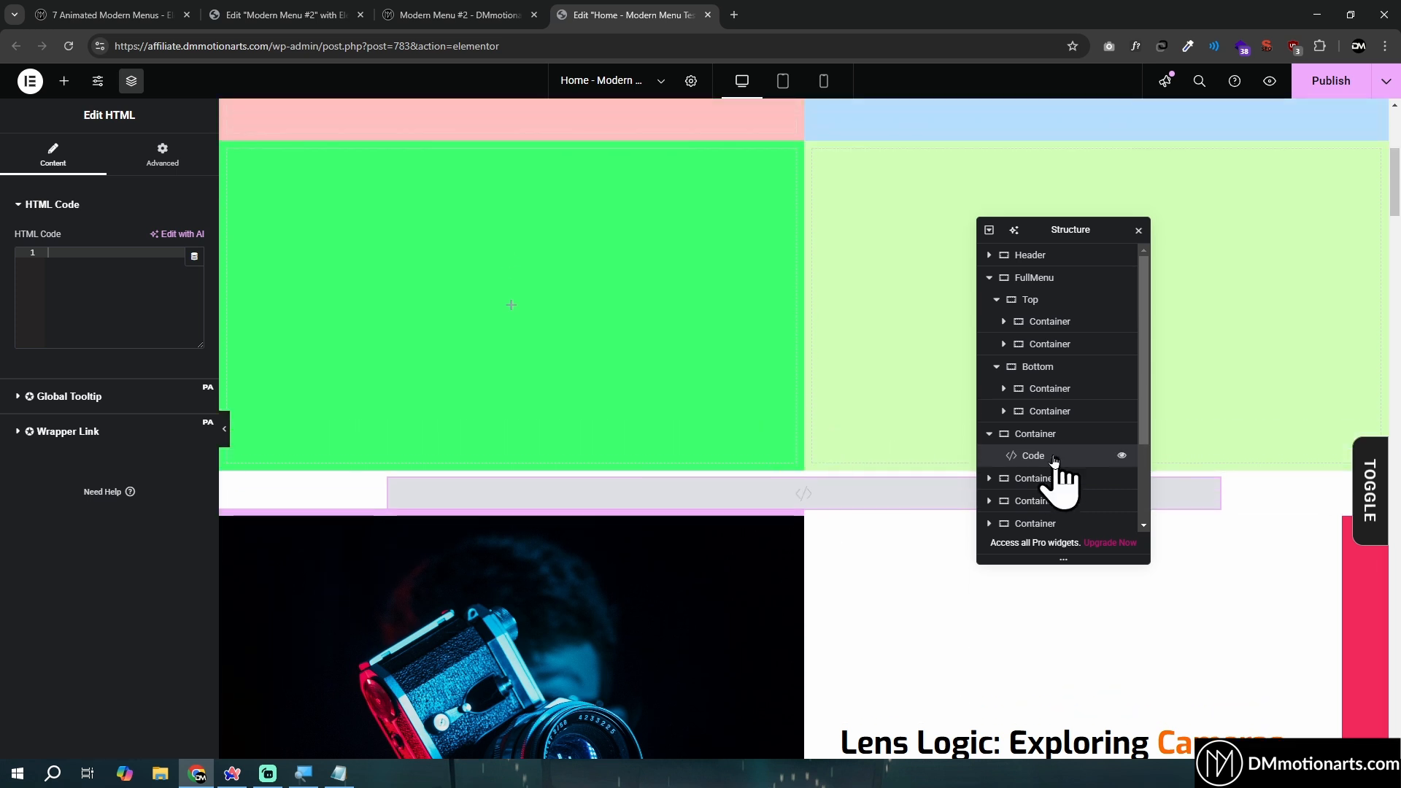
# - Set the padding of the Code widget's parent container to 0 and hide the container on desktop, tablet portrait and mobile portrait
pyautogui.click(797, 469)
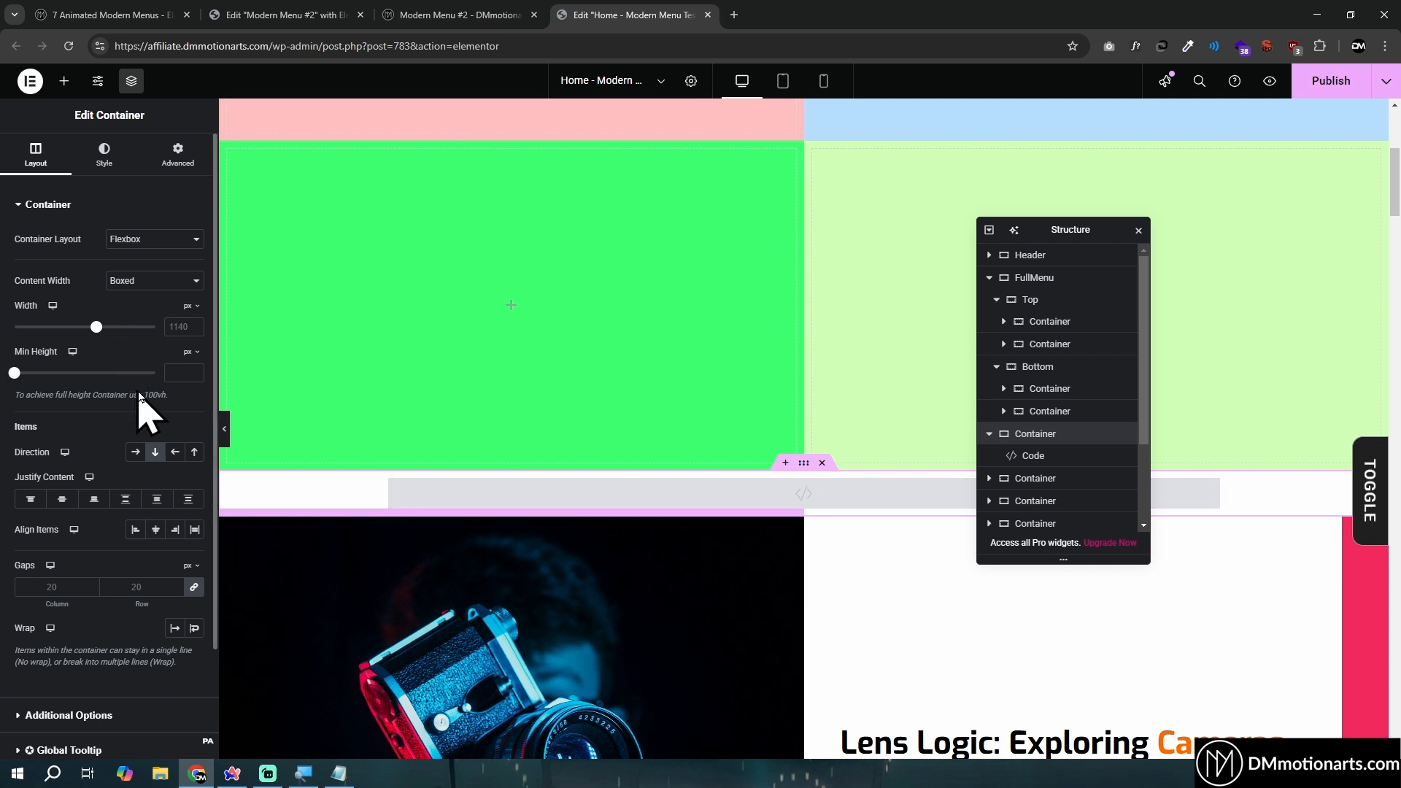
pyautogui.click(179, 159)
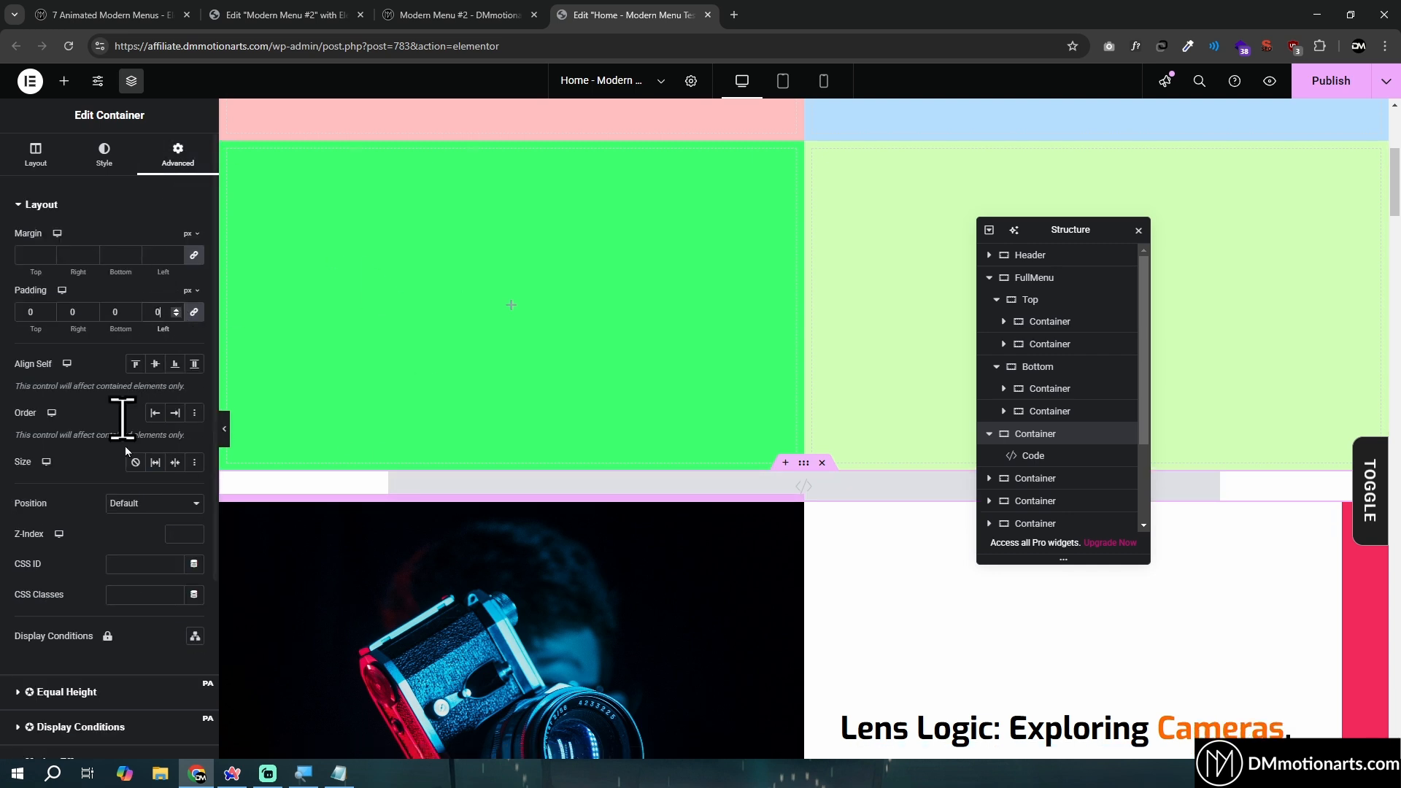
pyautogui.scroll(-4, 119, 511)
pyautogui.click(50, 584)
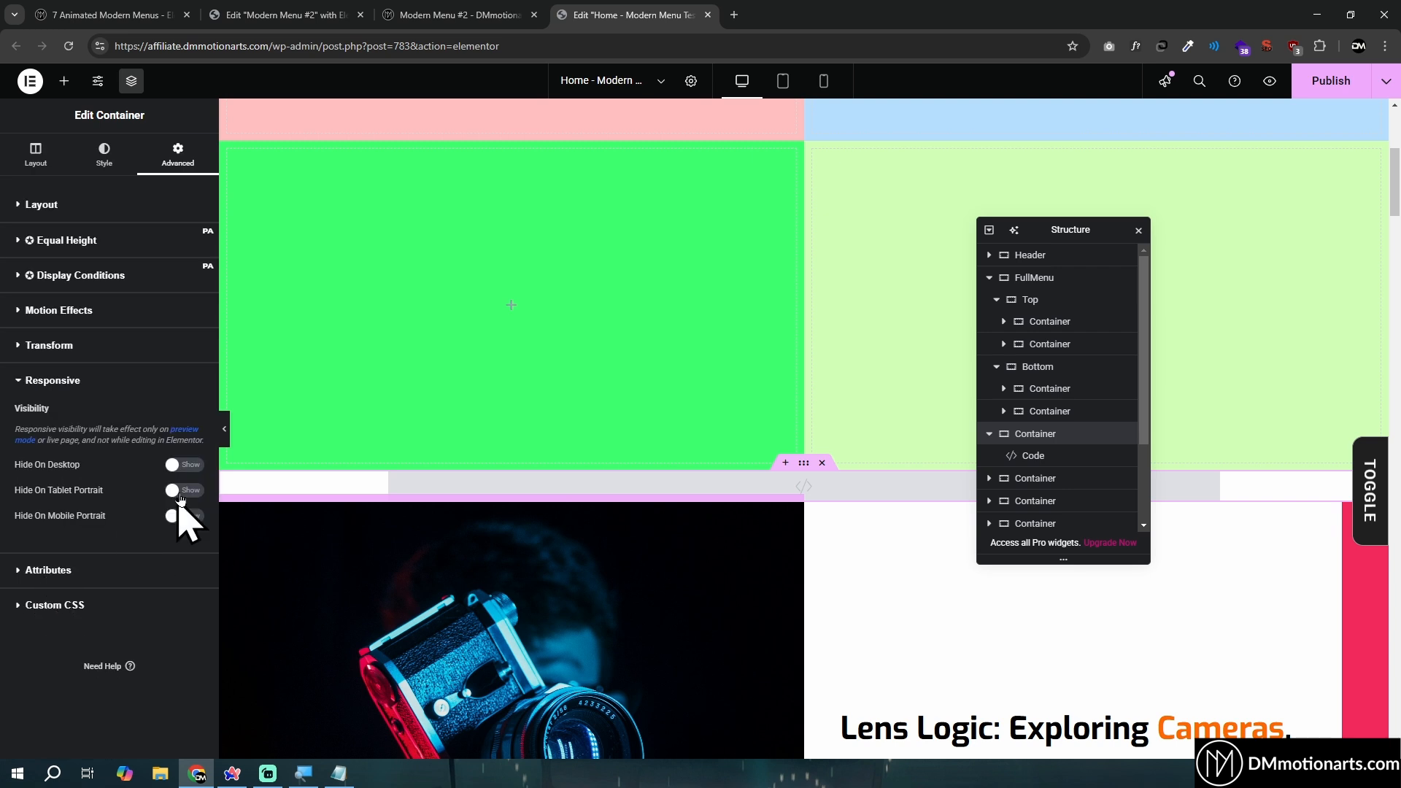
pyautogui.click(186, 464)
pyautogui.click(191, 490)
pyautogui.click(187, 517)
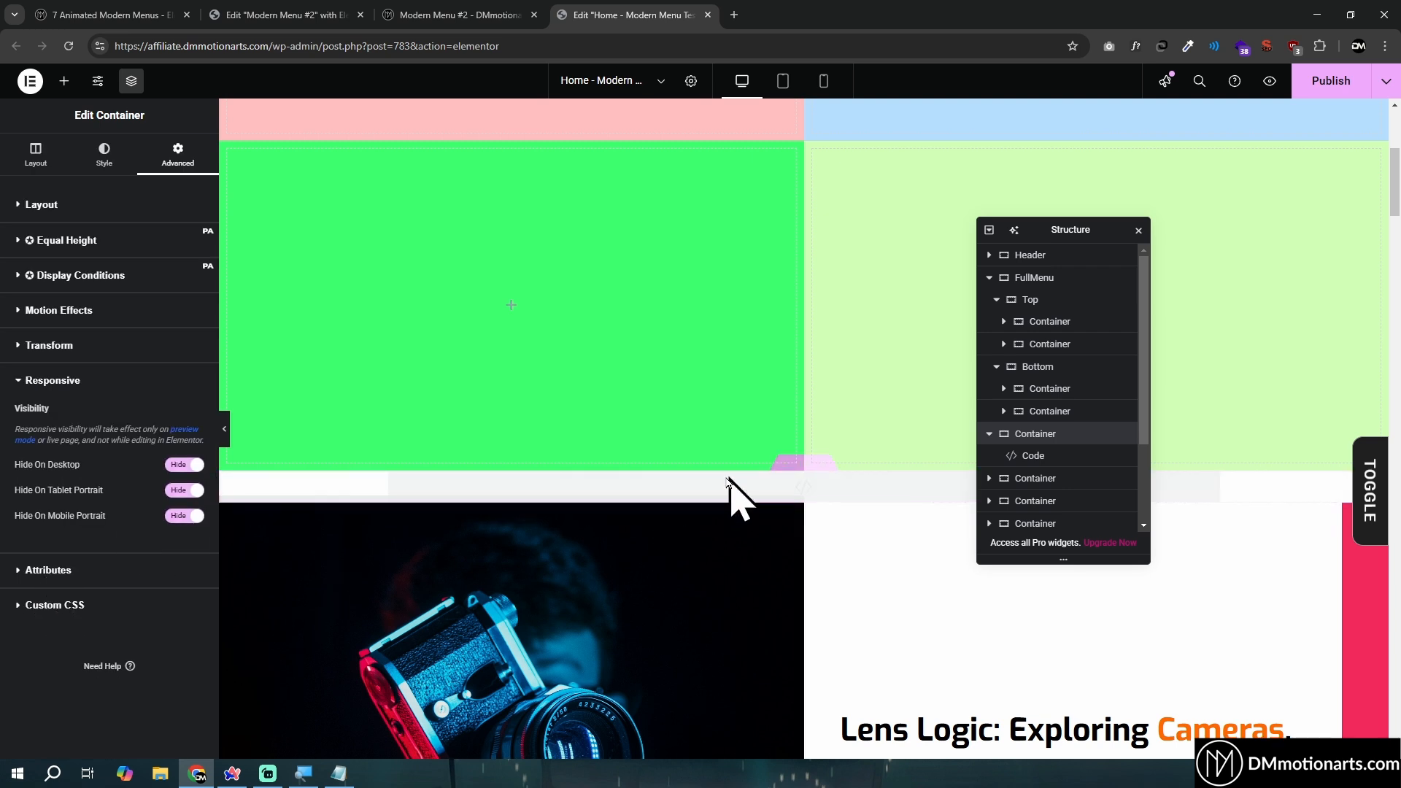
# - Paste the copied menu code with the GSAP script and dm-menu styles into the Code widget
pyautogui.click(1033, 456)
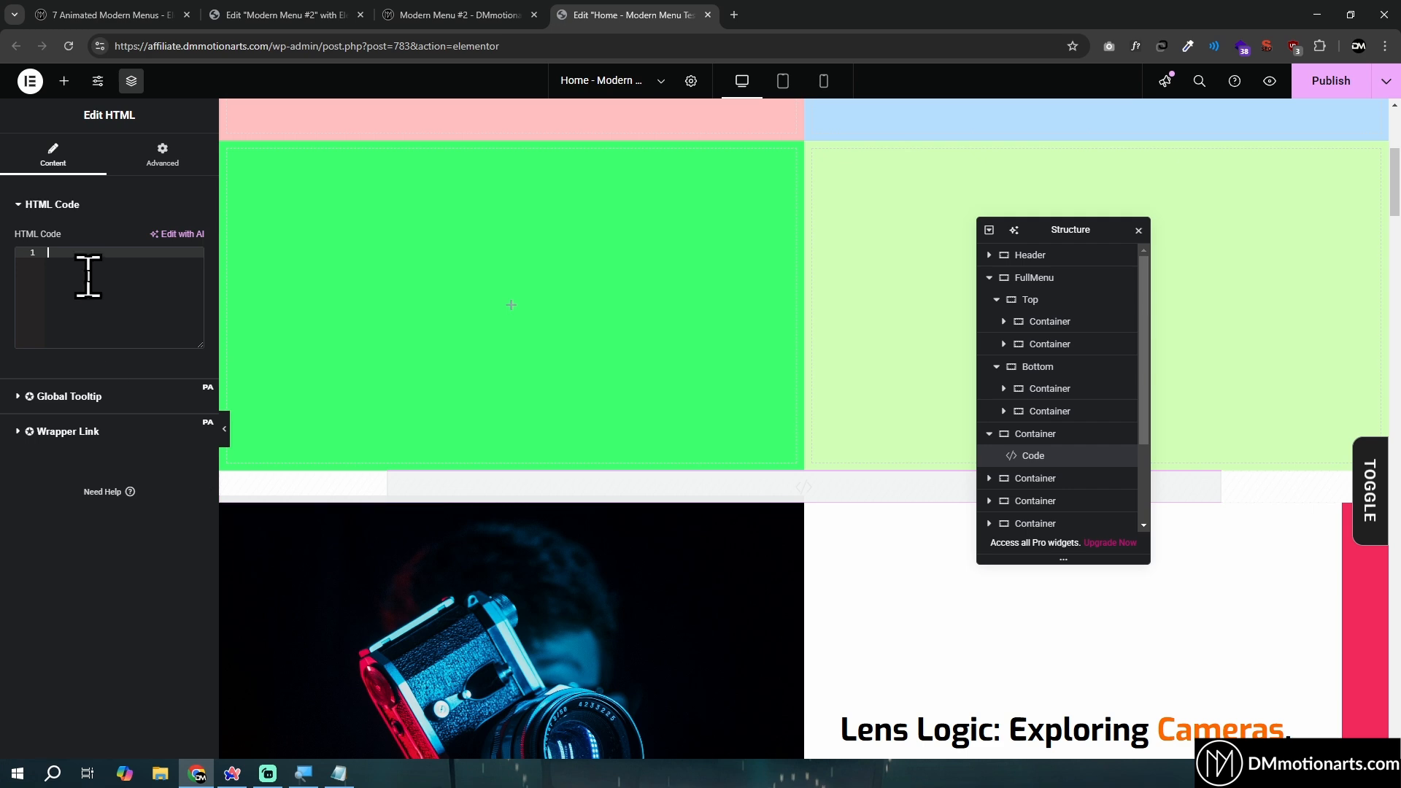
pyautogui.hotkey('ctrl', 'v')
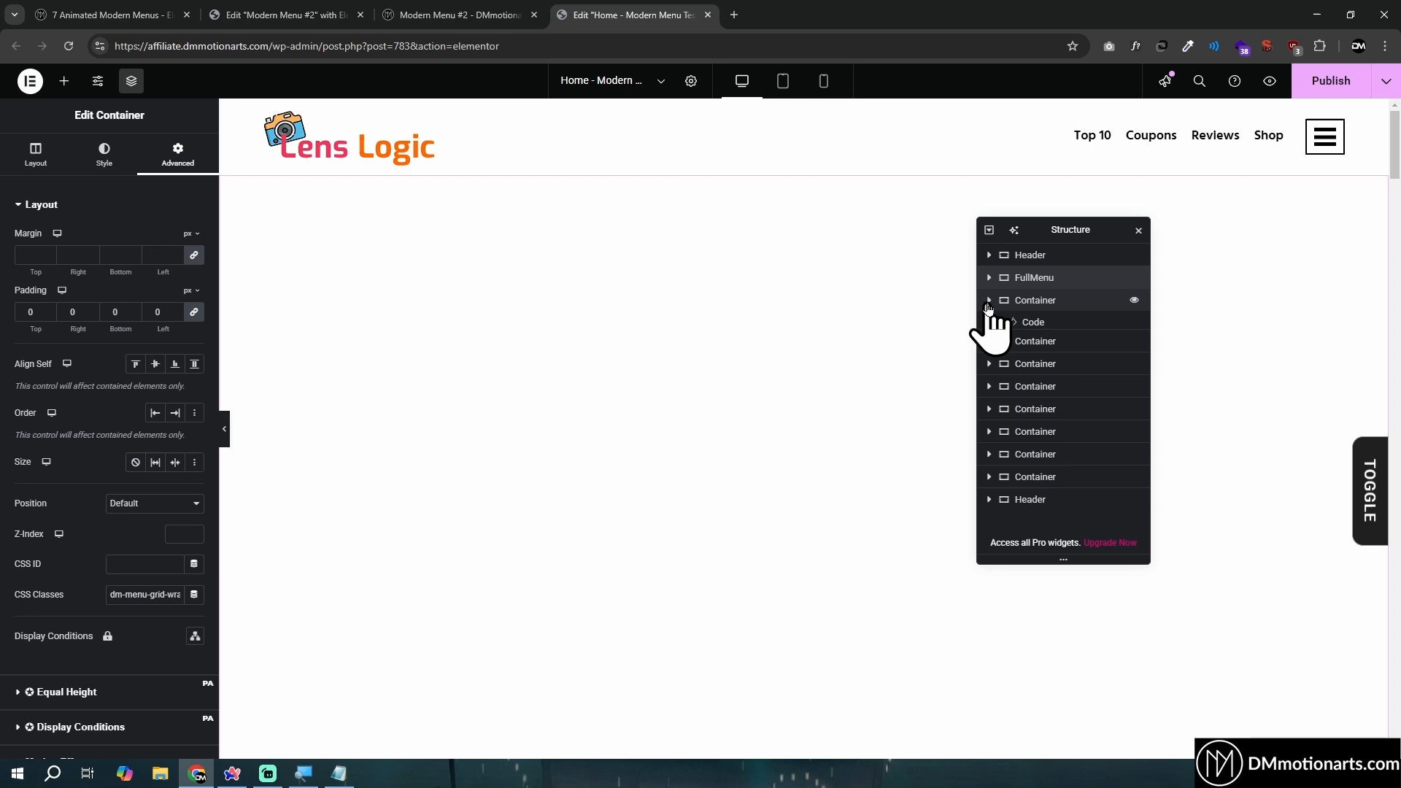
# - Collapse the structure tree and set the FullMenu container's position to Fixed
pyautogui.click(989, 300)
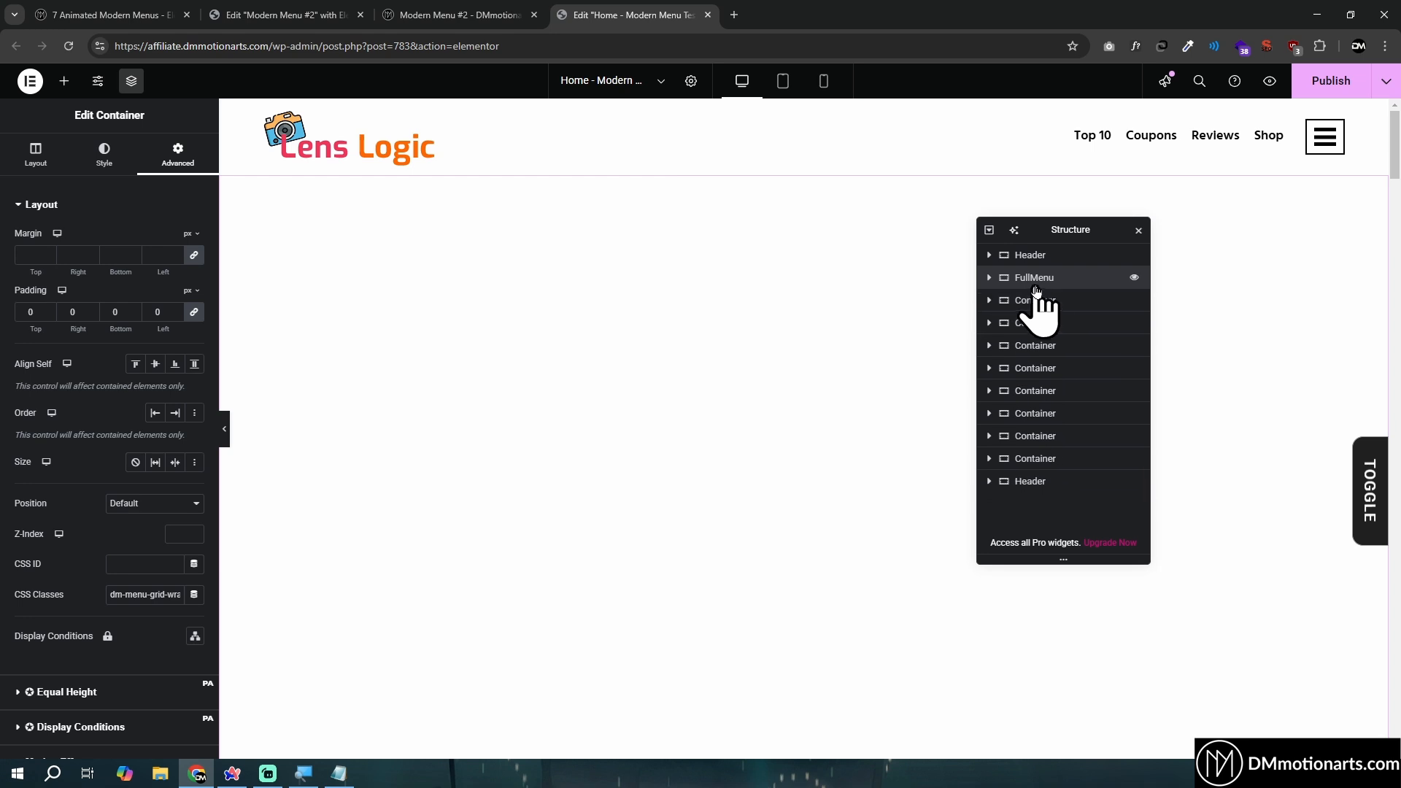
pyautogui.scroll(-1, 146, 438)
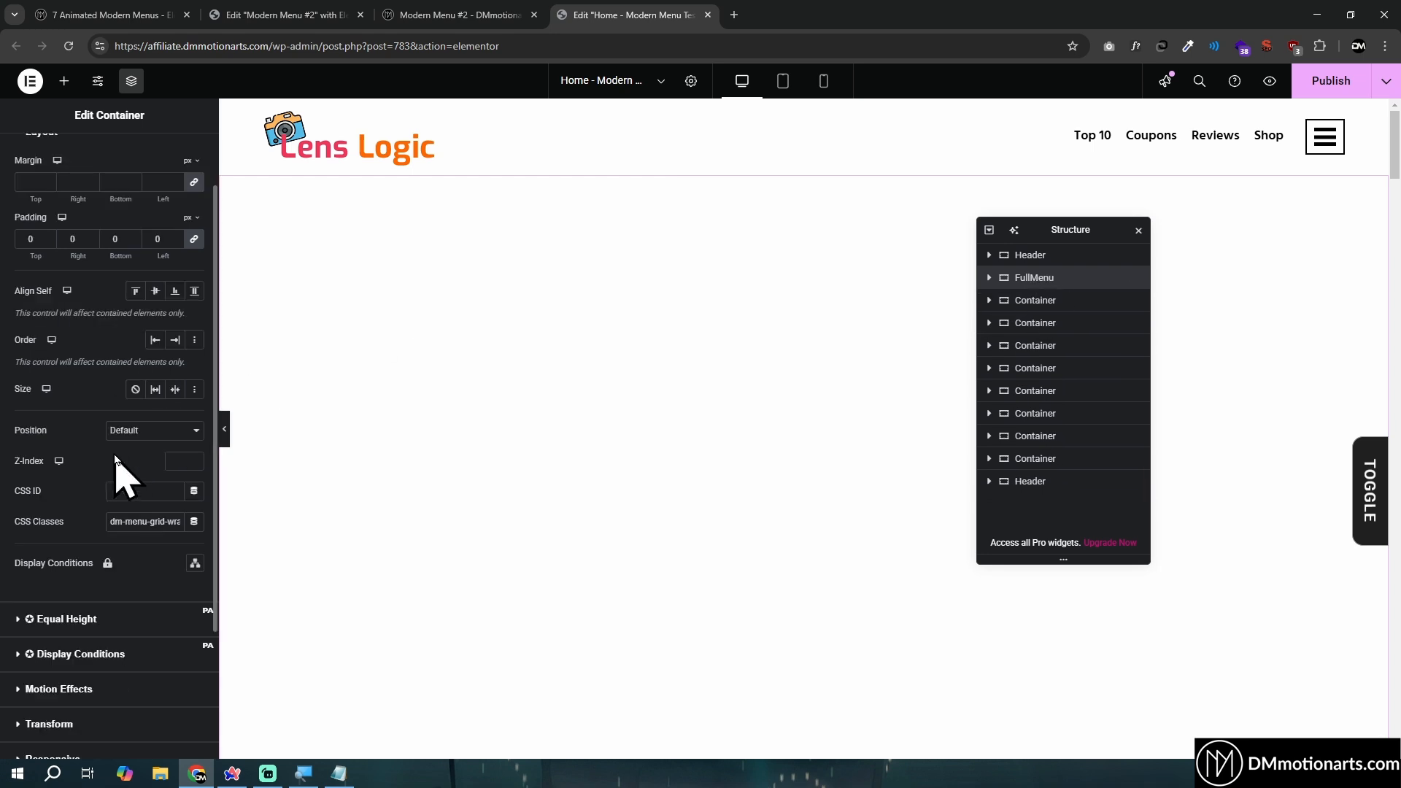
pyautogui.click(139, 430)
pyautogui.click(137, 489)
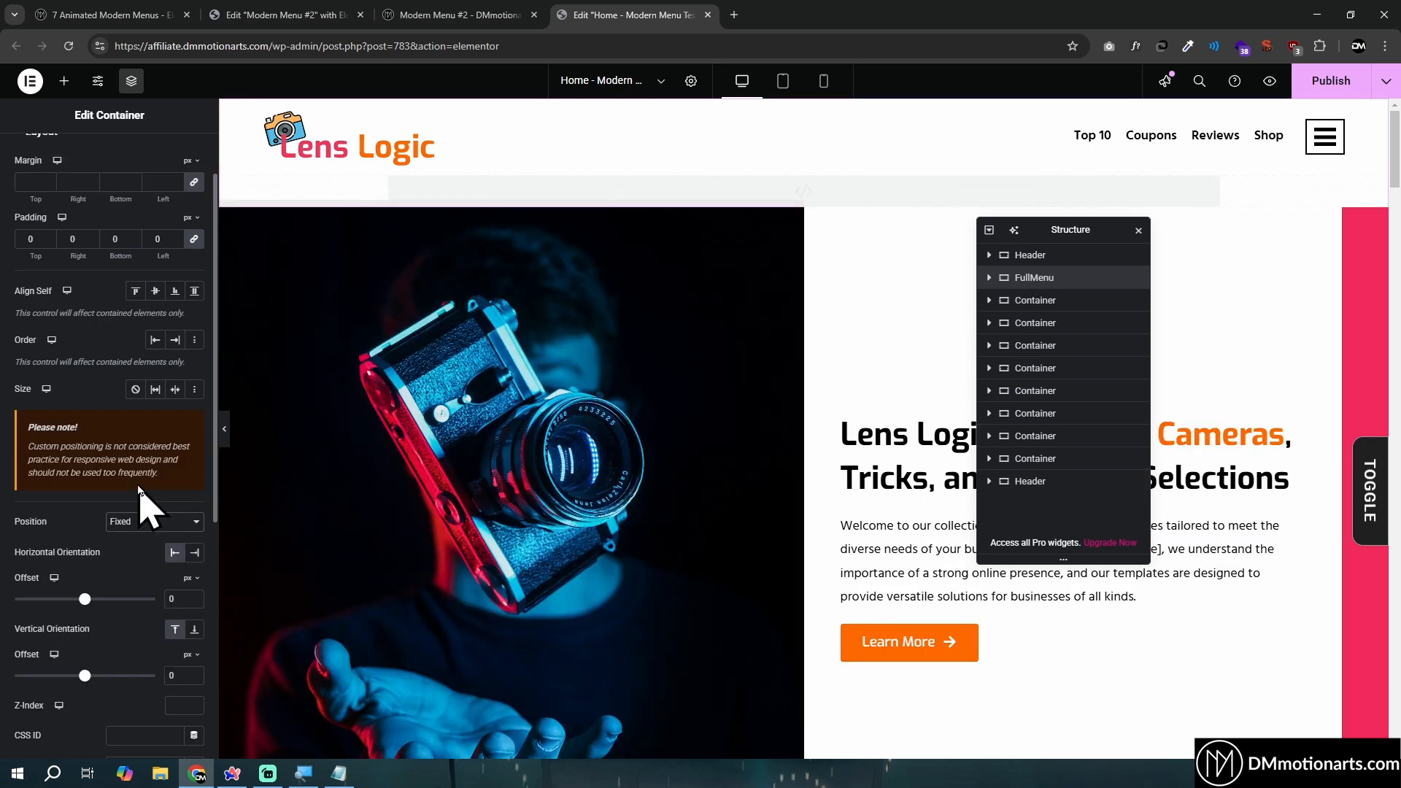
pyautogui.scroll(-2, 193, 504)
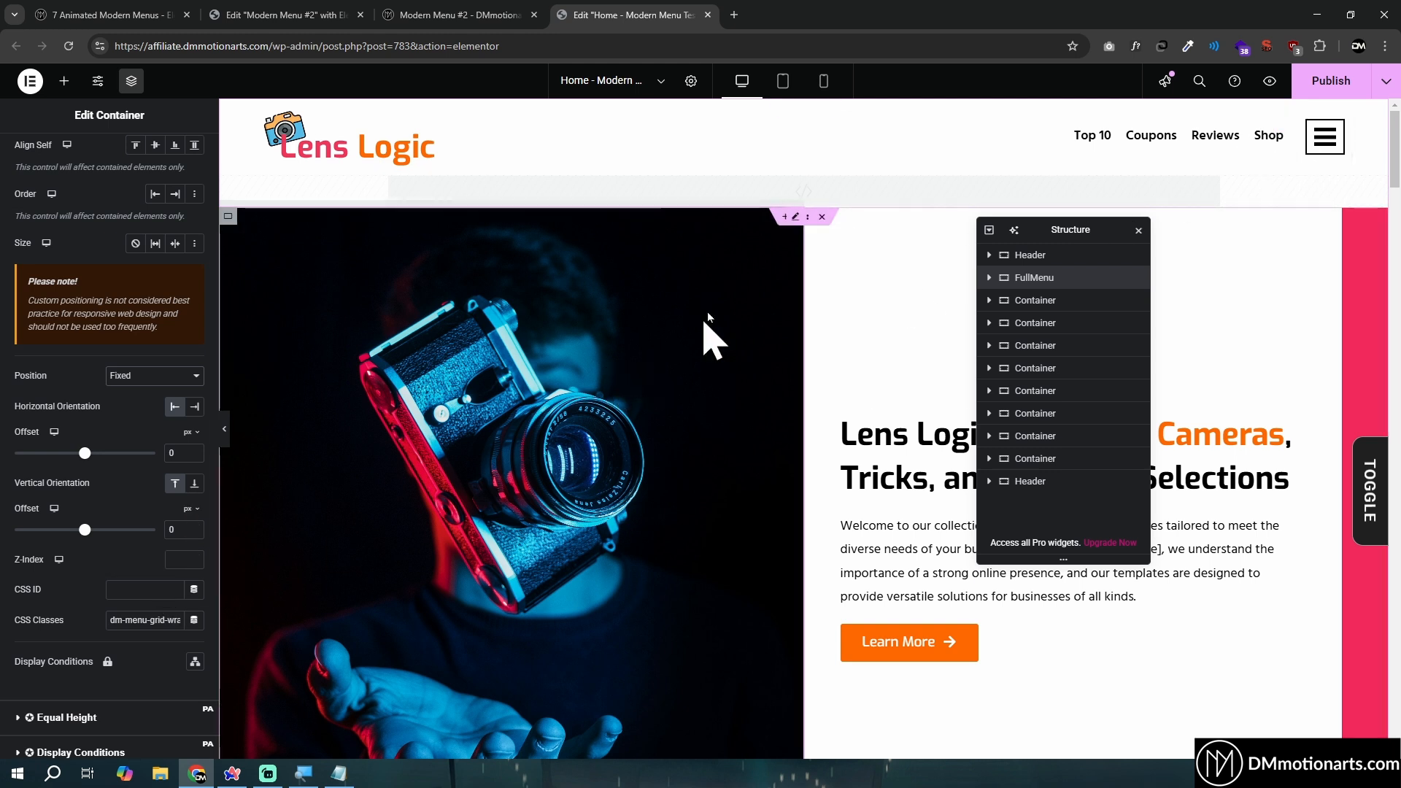
# - Preview the Home page and test the header's hamburger icon
pyautogui.click(1270, 81)
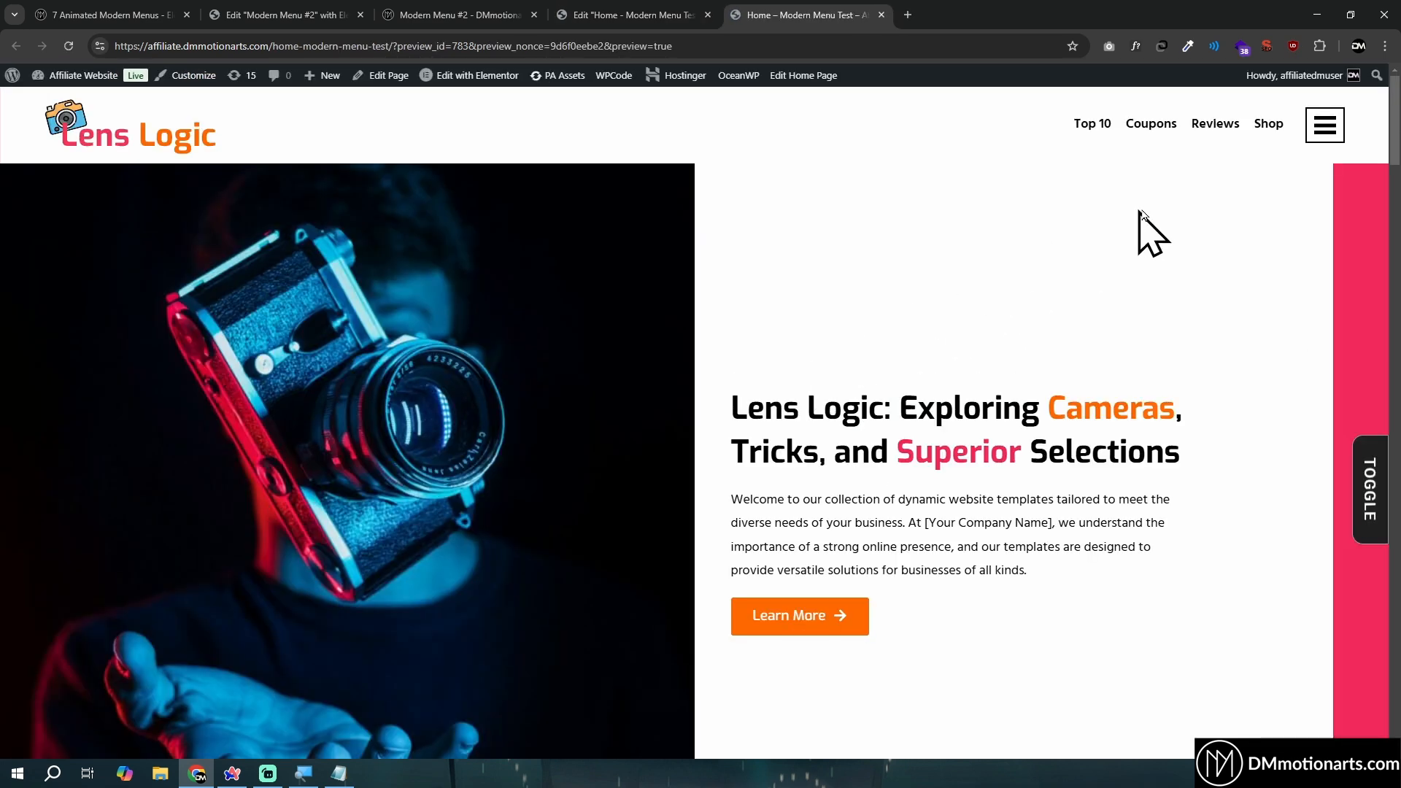
pyautogui.click(1328, 127)
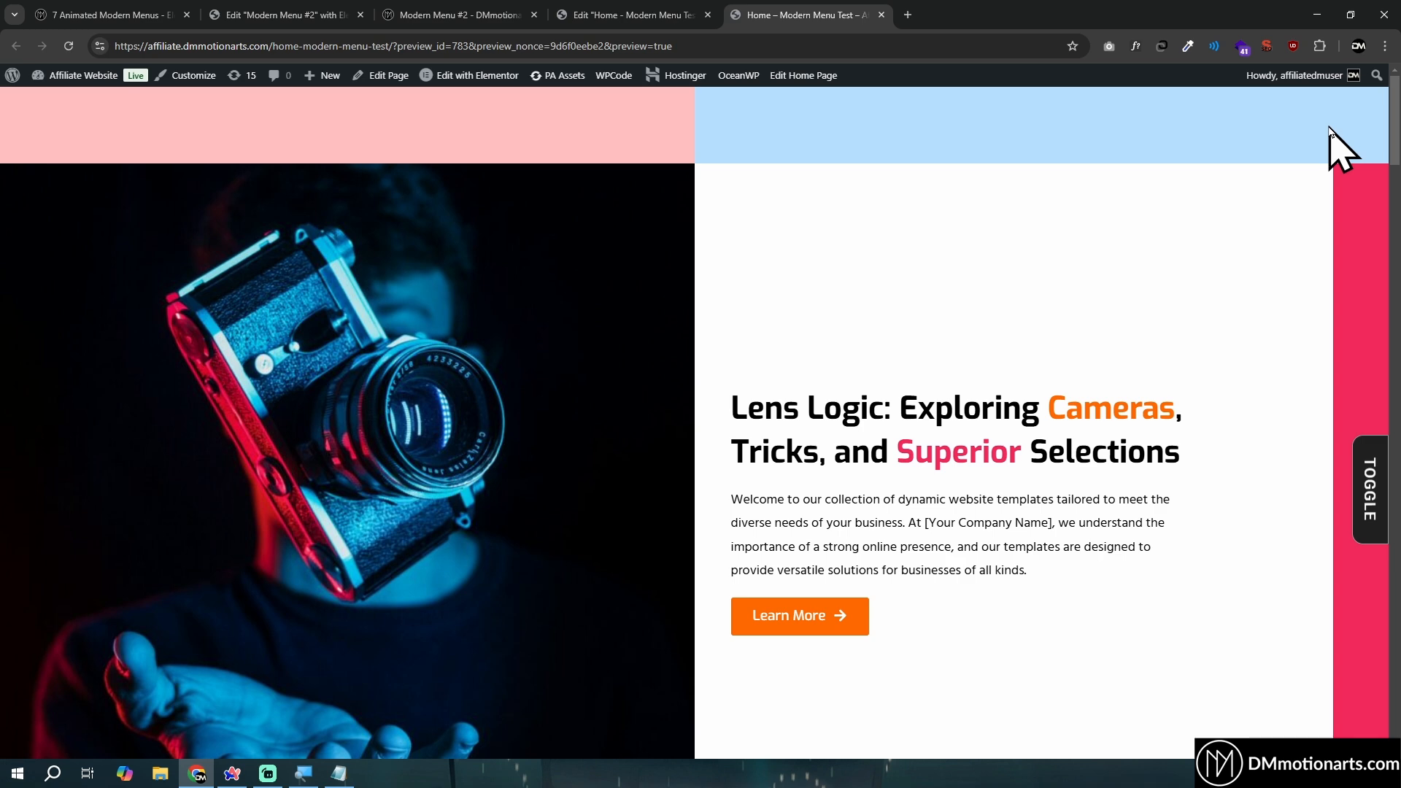
# - Return to the Home page editor and set the FullMenu container's Z-Index to 95
pyautogui.click(626, 15)
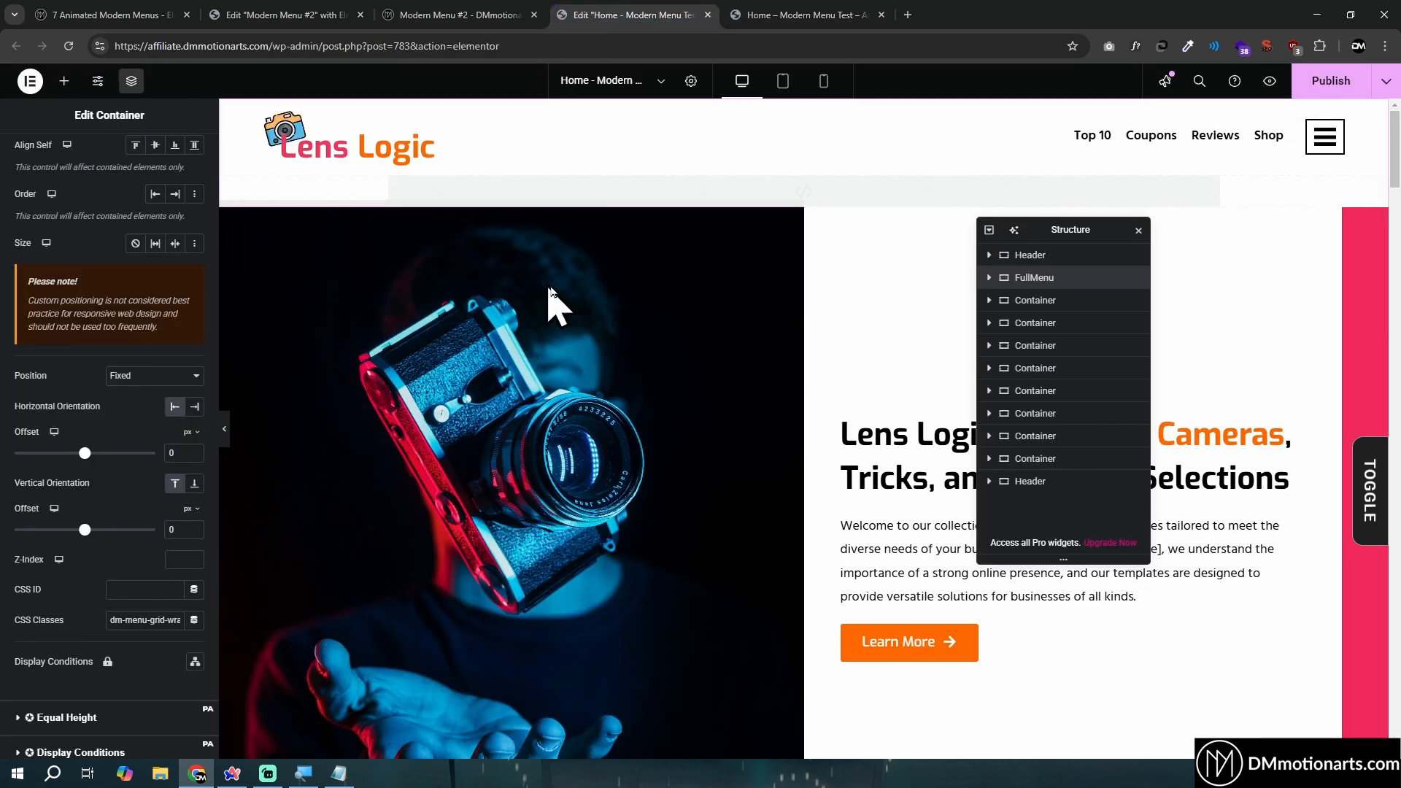
pyautogui.click(178, 559)
pyautogui.write('95')
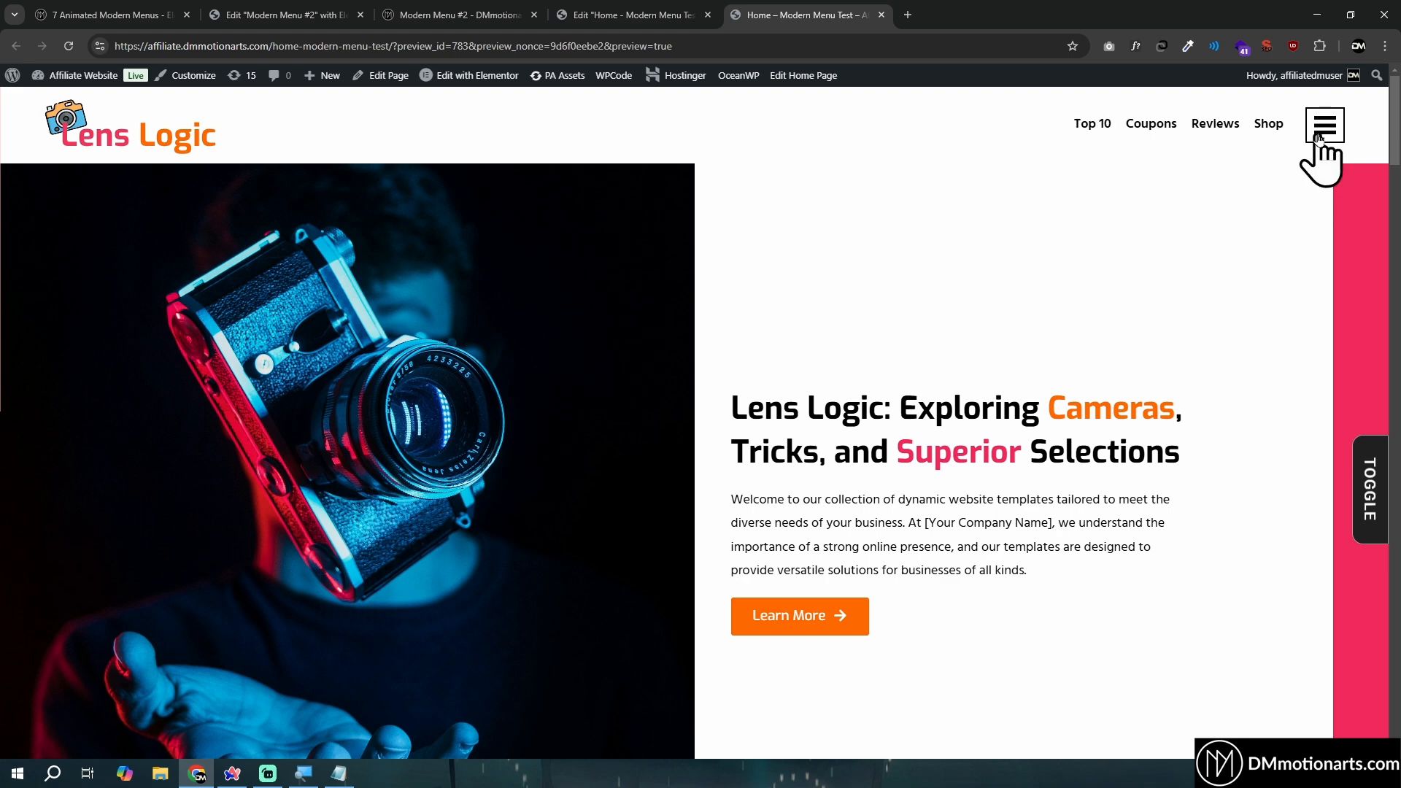
# - Test opening the full-screen menu in the page preview, check the header's menu icon in the editor, and retest the menu
pyautogui.click(1321, 135)
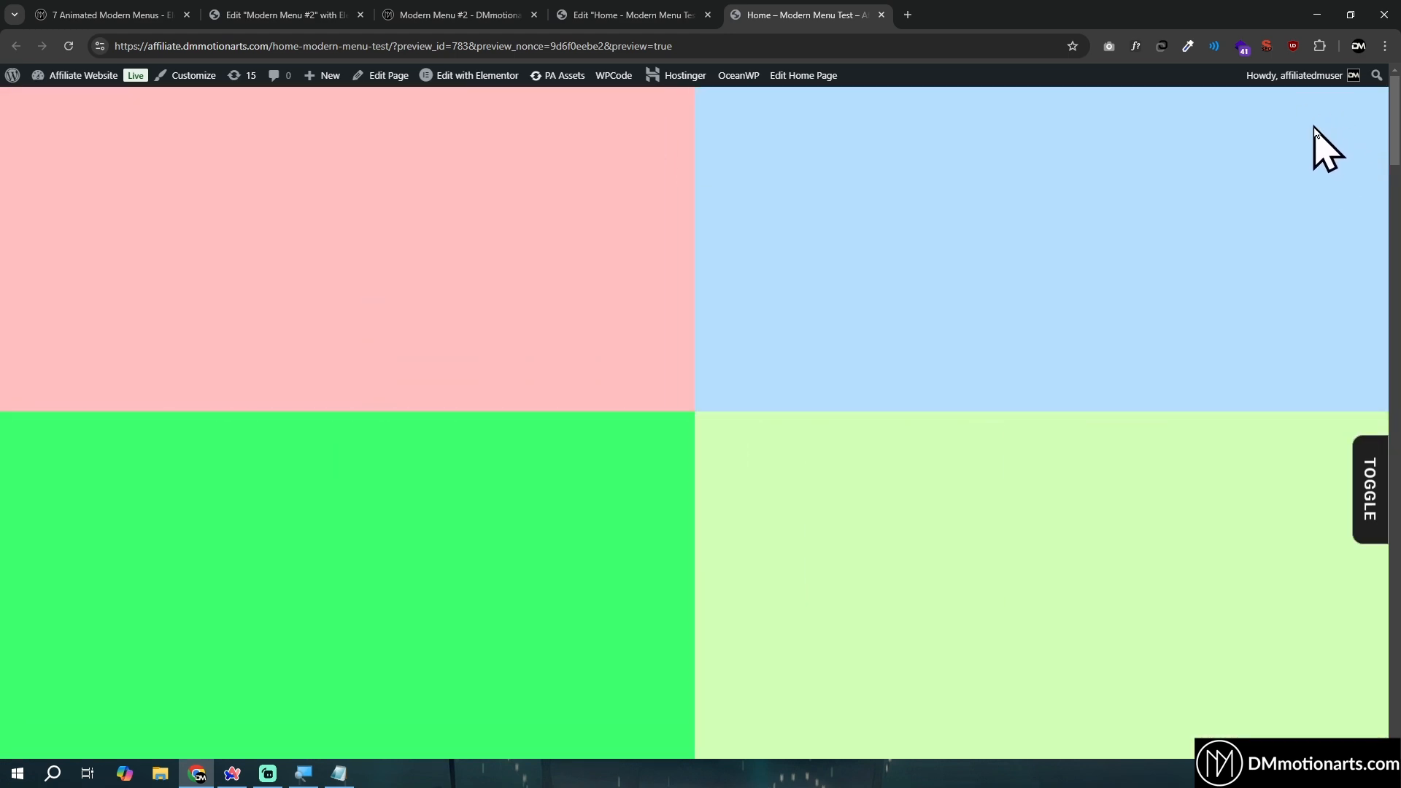
pyautogui.hotkey('ctrl', 'pageup')
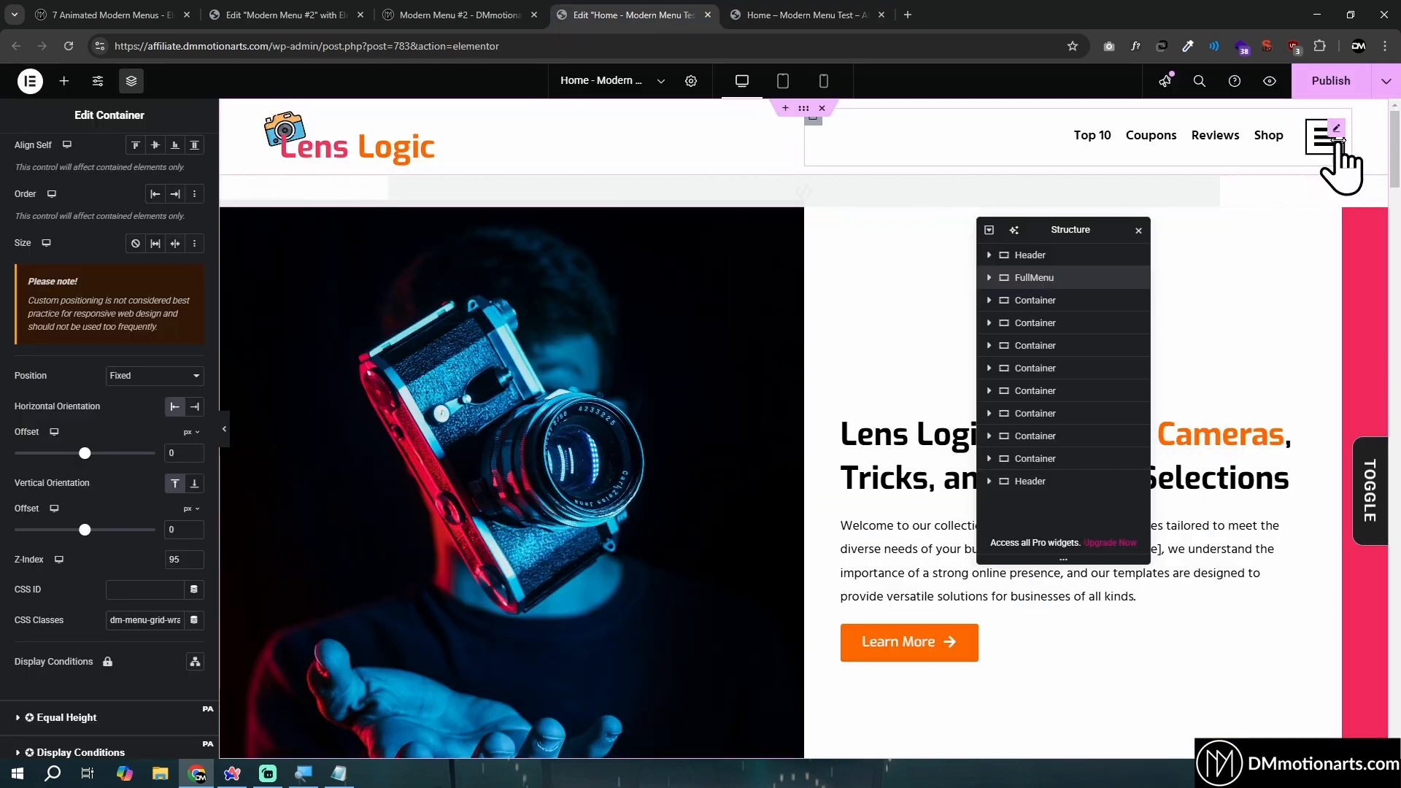
pyautogui.click(862, 14)
pyautogui.click(1326, 127)
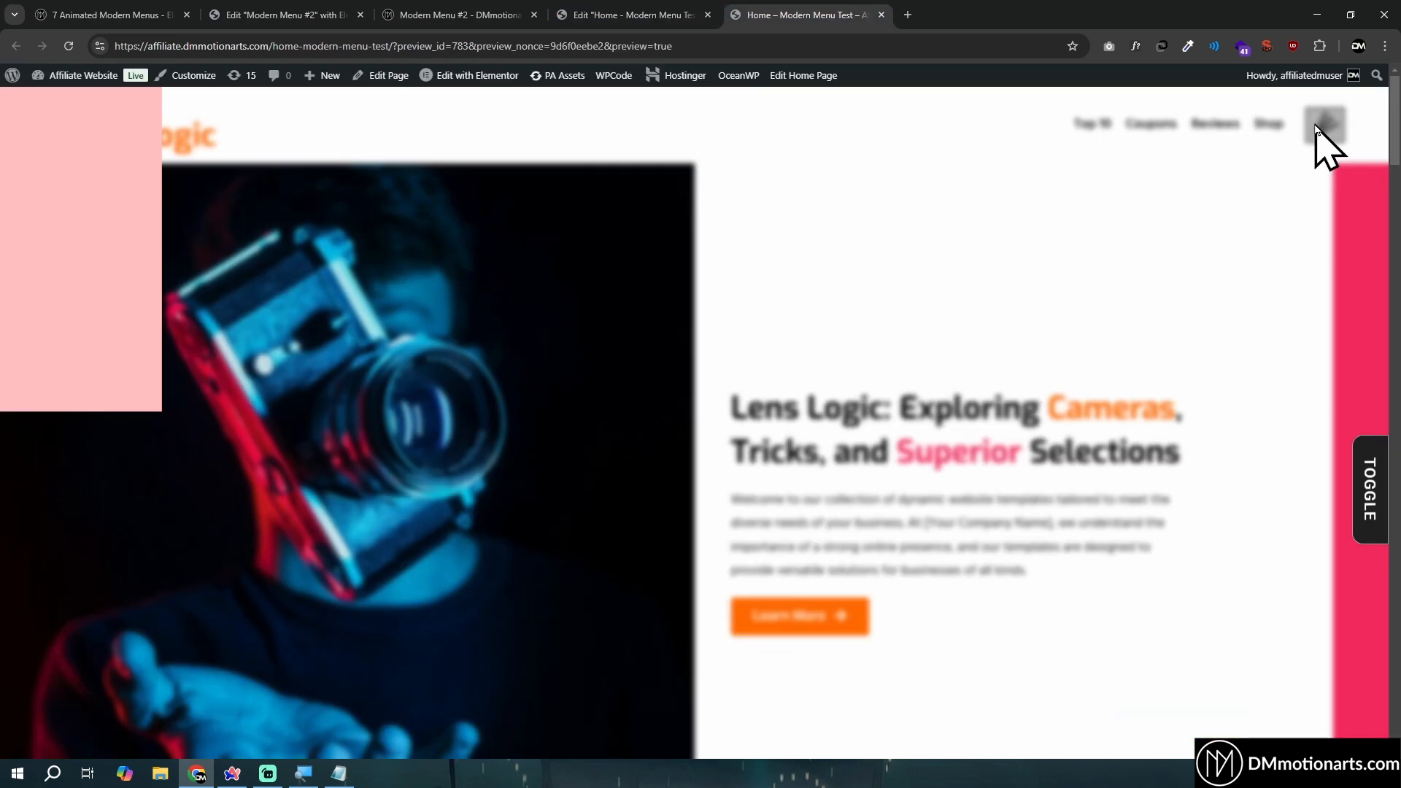
# - Return to the Home page editor and set the Header container's Z-Index to 94
pyautogui.click(597, 16)
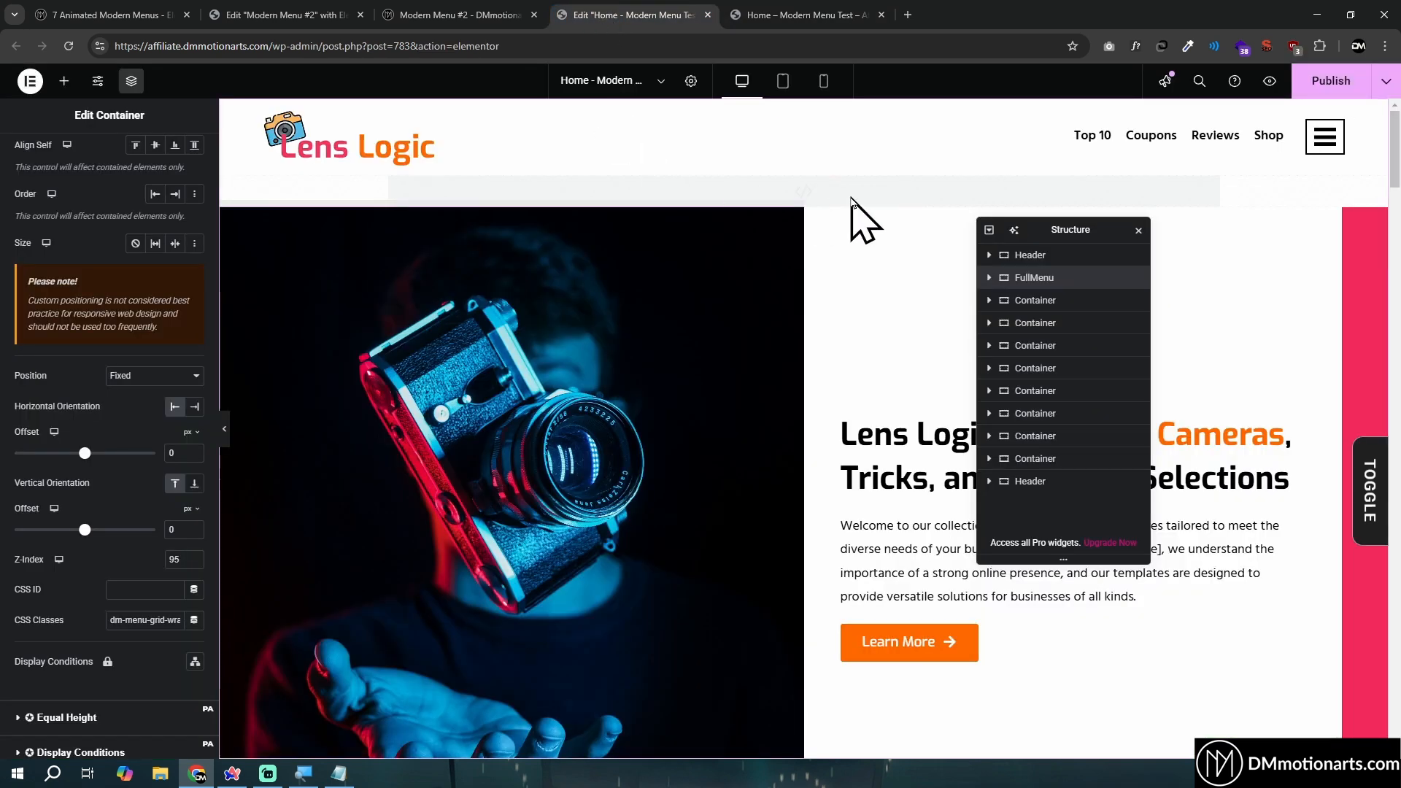
pyautogui.click(1028, 255)
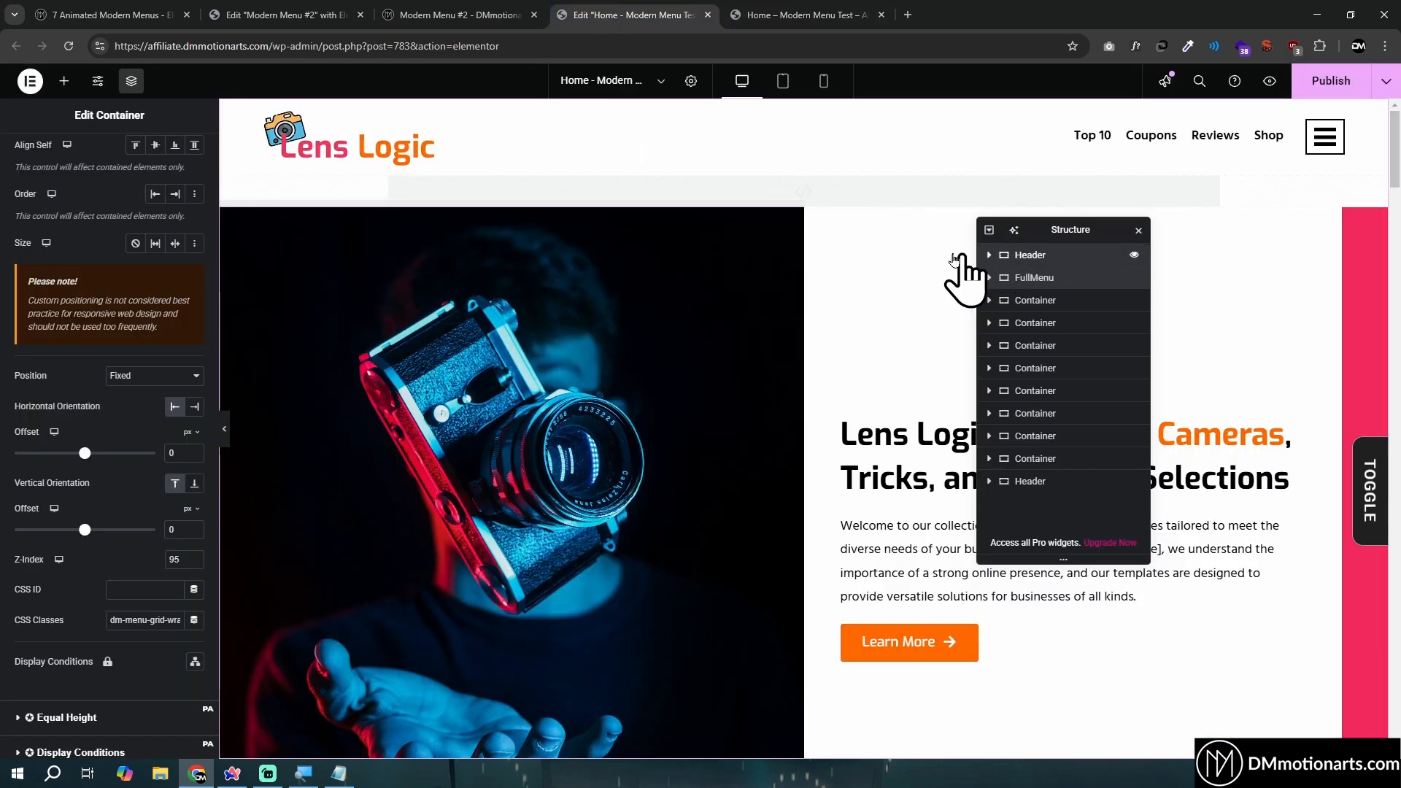
pyautogui.click(163, 159)
pyautogui.scroll(-1, 175, 438)
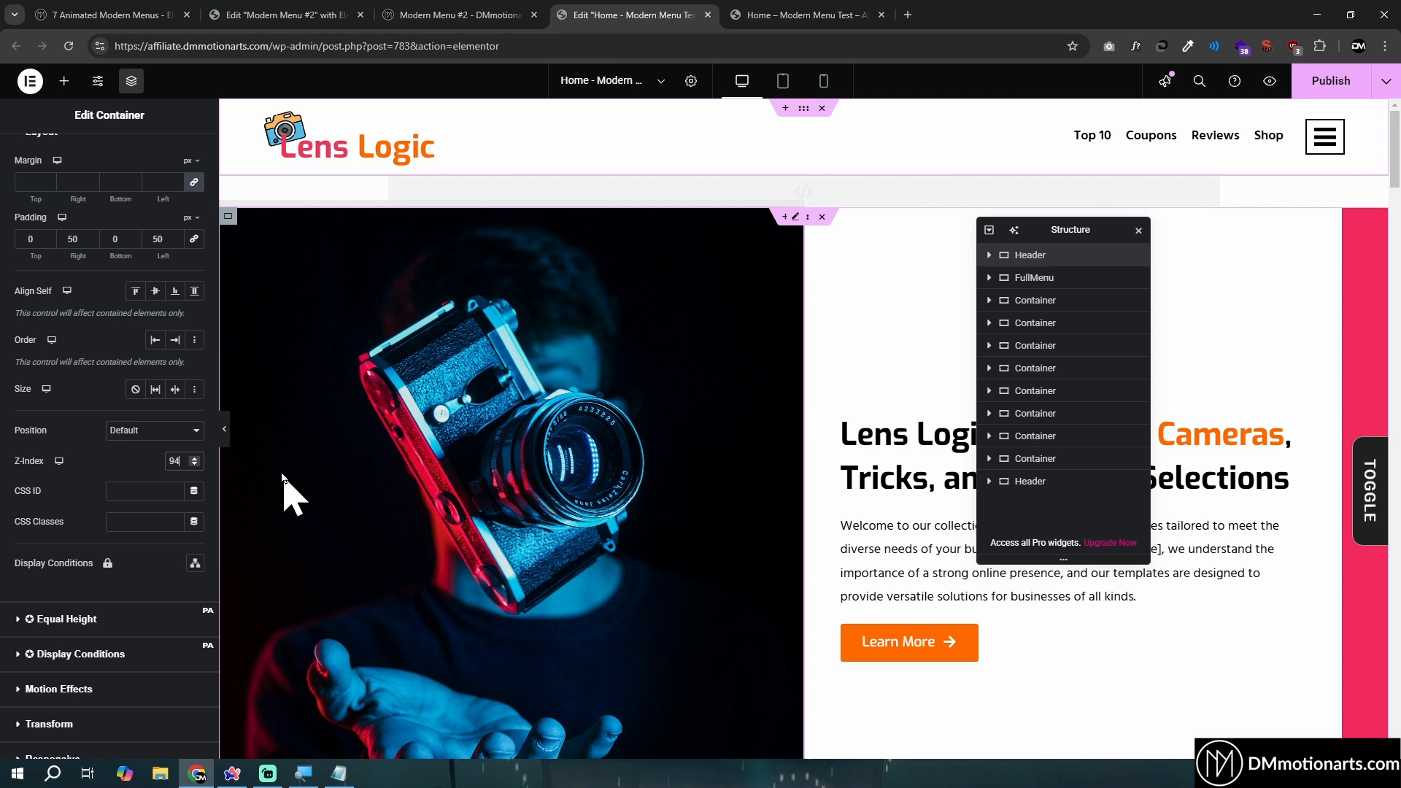
# - Check the FullMenu container's position and Z-Index settings and glance at the page preview
pyautogui.click(1020, 279)
pyautogui.scroll(-2, 134, 430)
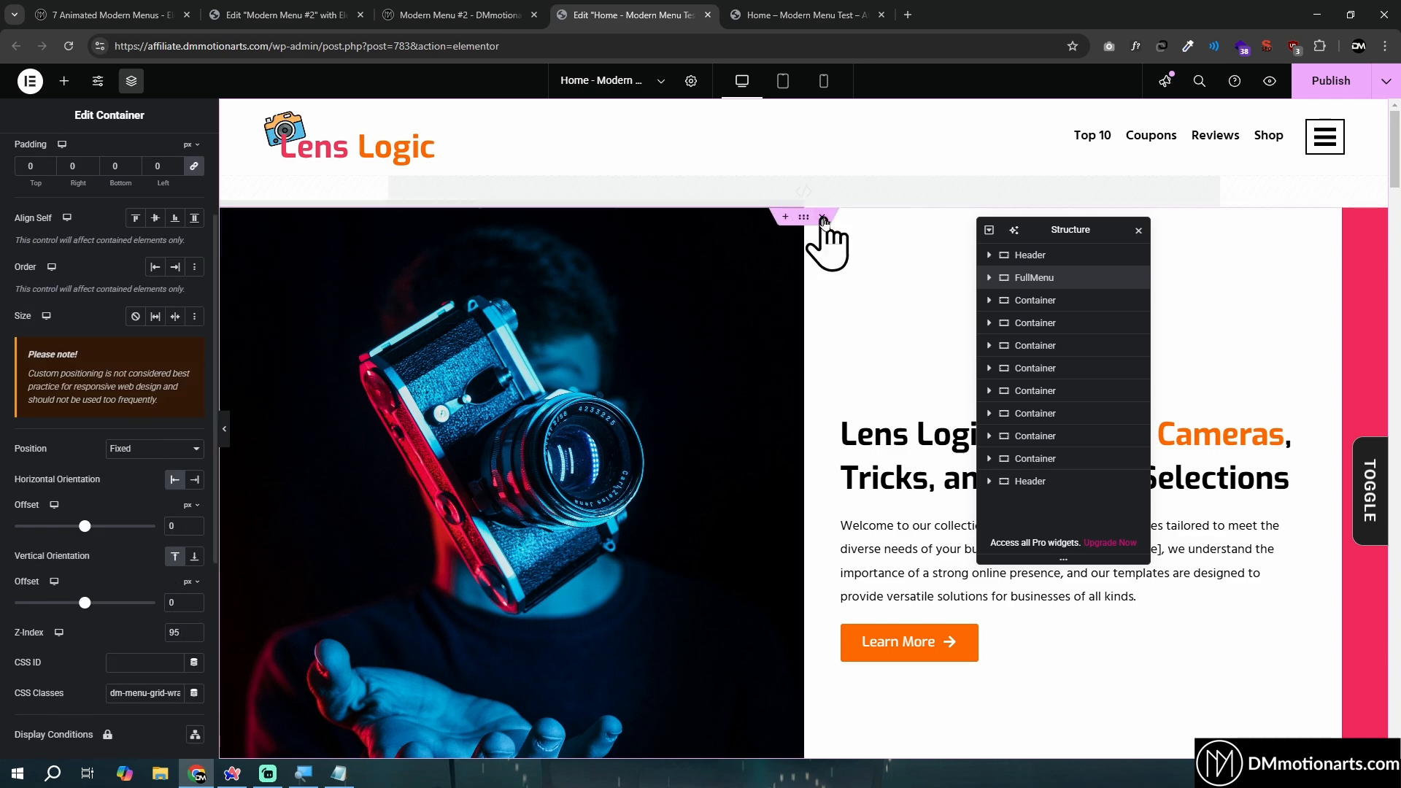
pyautogui.click(807, 14)
pyautogui.click(635, 15)
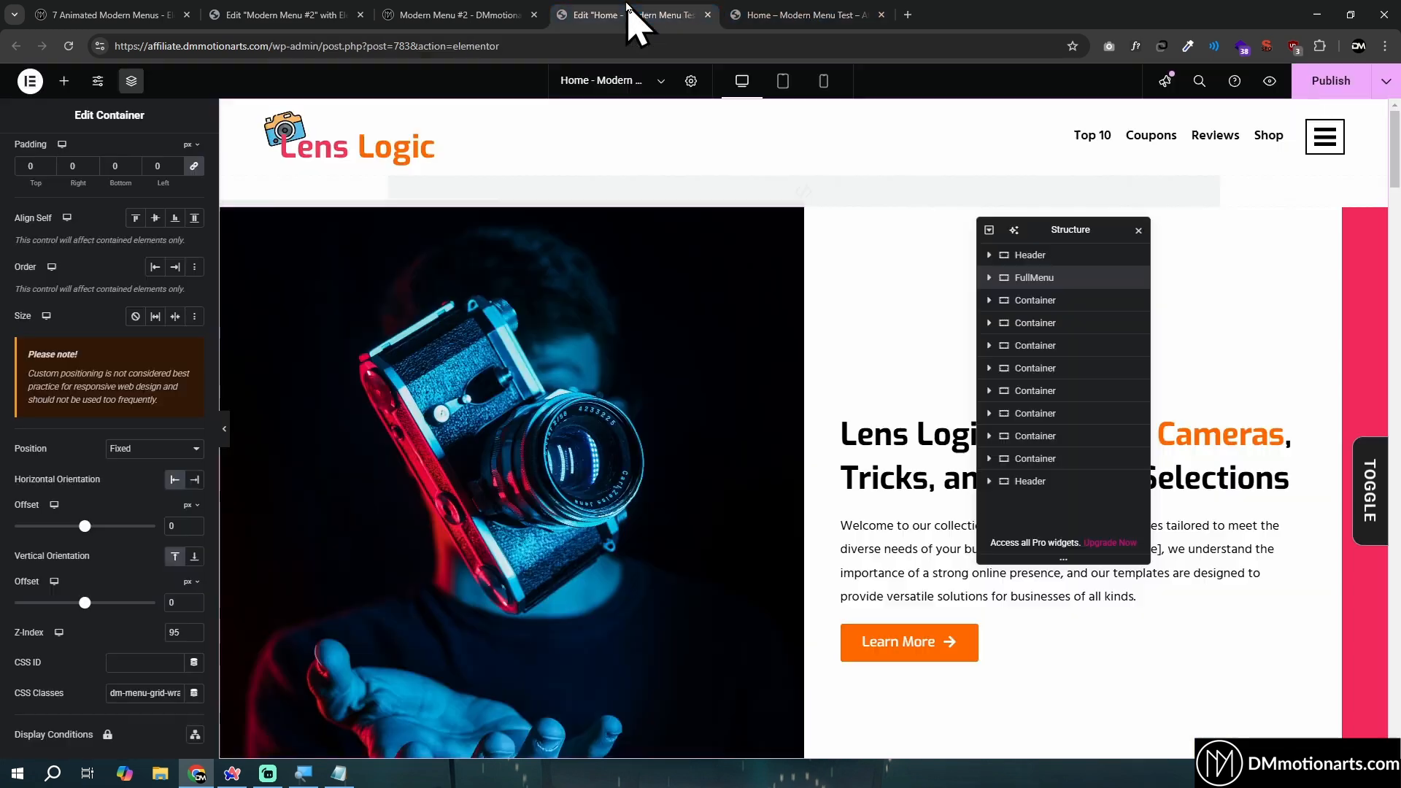
# - Set the Z-Index of the header's Menu Icon widget to 96 and compare it with the Header container's Z-Index
pyautogui.click(989, 254)
pyautogui.click(1044, 300)
pyautogui.click(1050, 343)
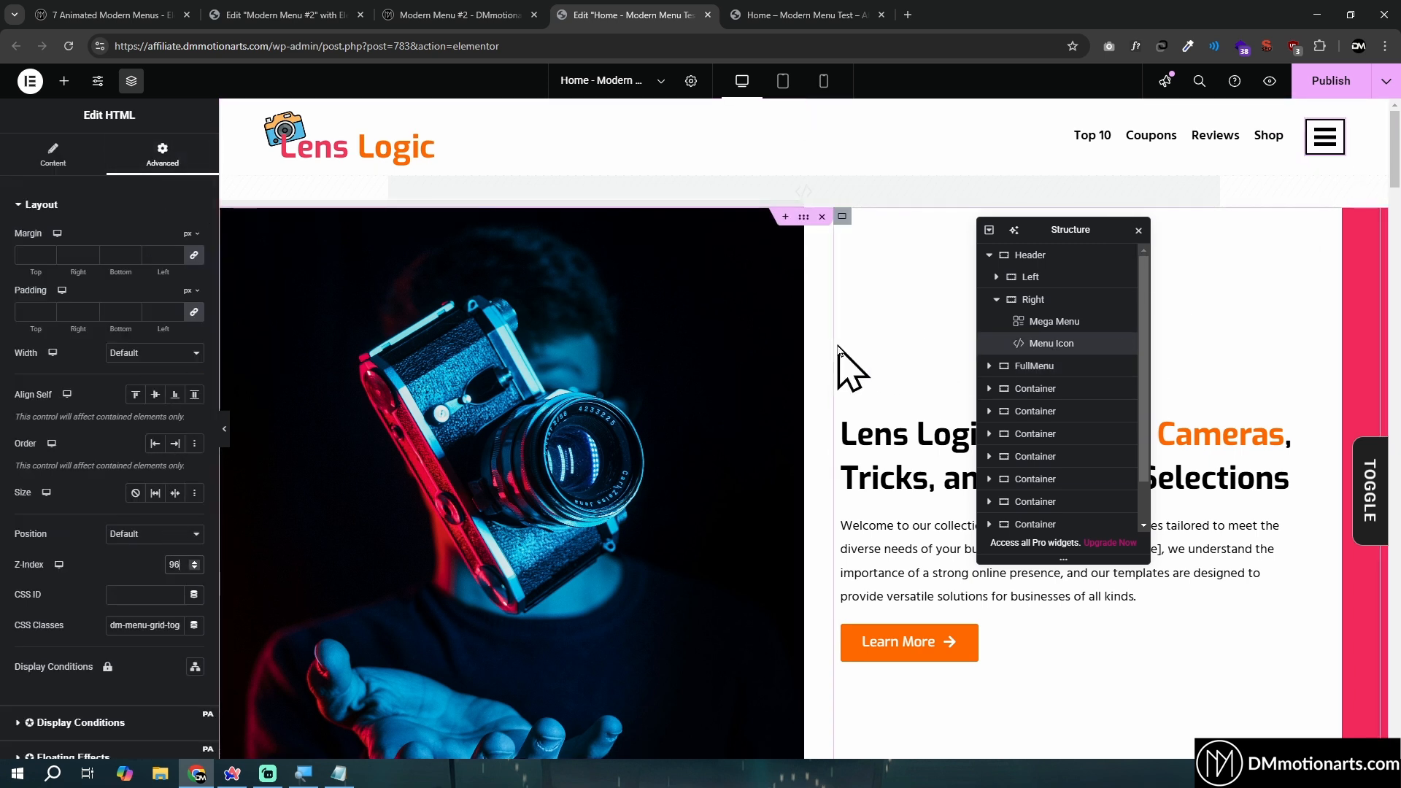
pyautogui.click(1037, 262)
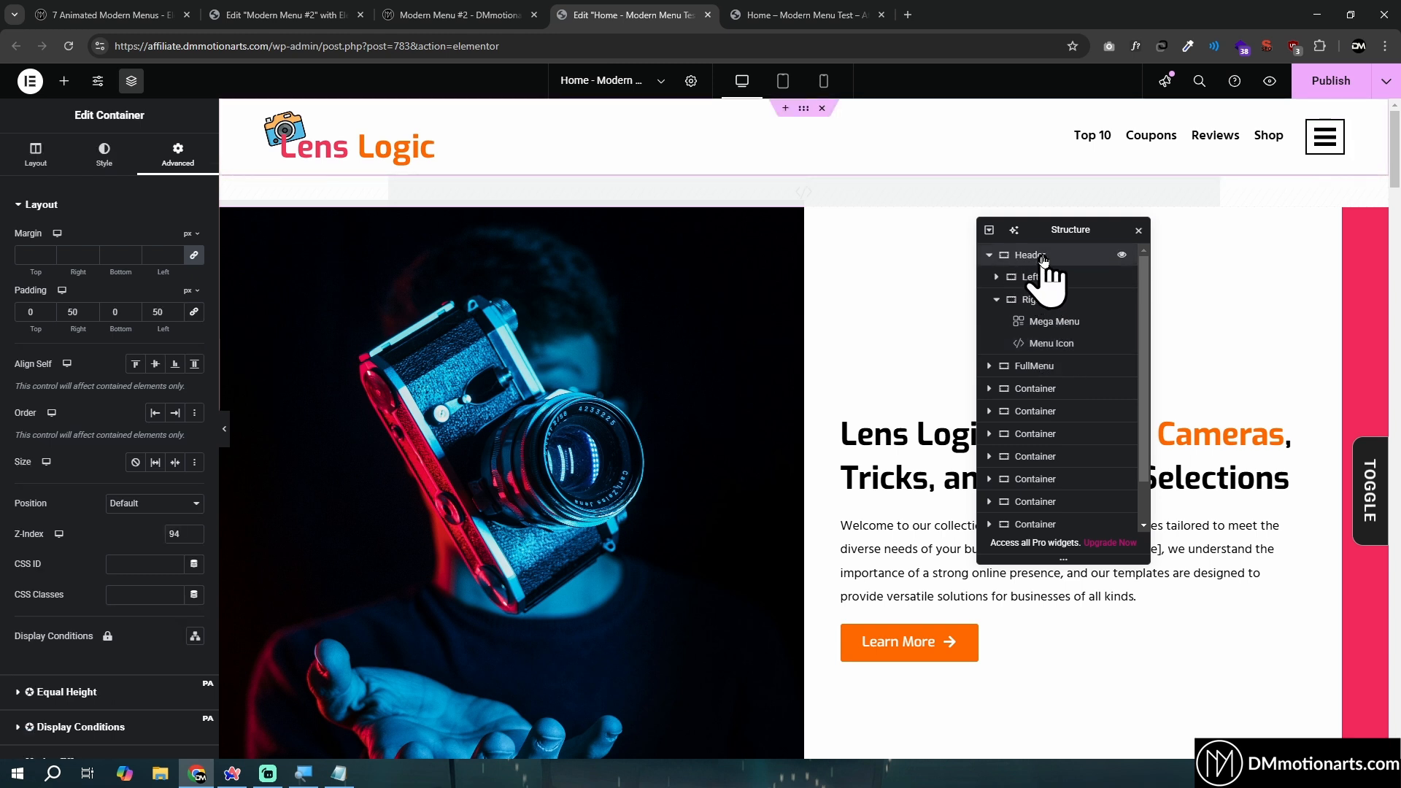
pyautogui.click(1052, 344)
pyautogui.click(1039, 254)
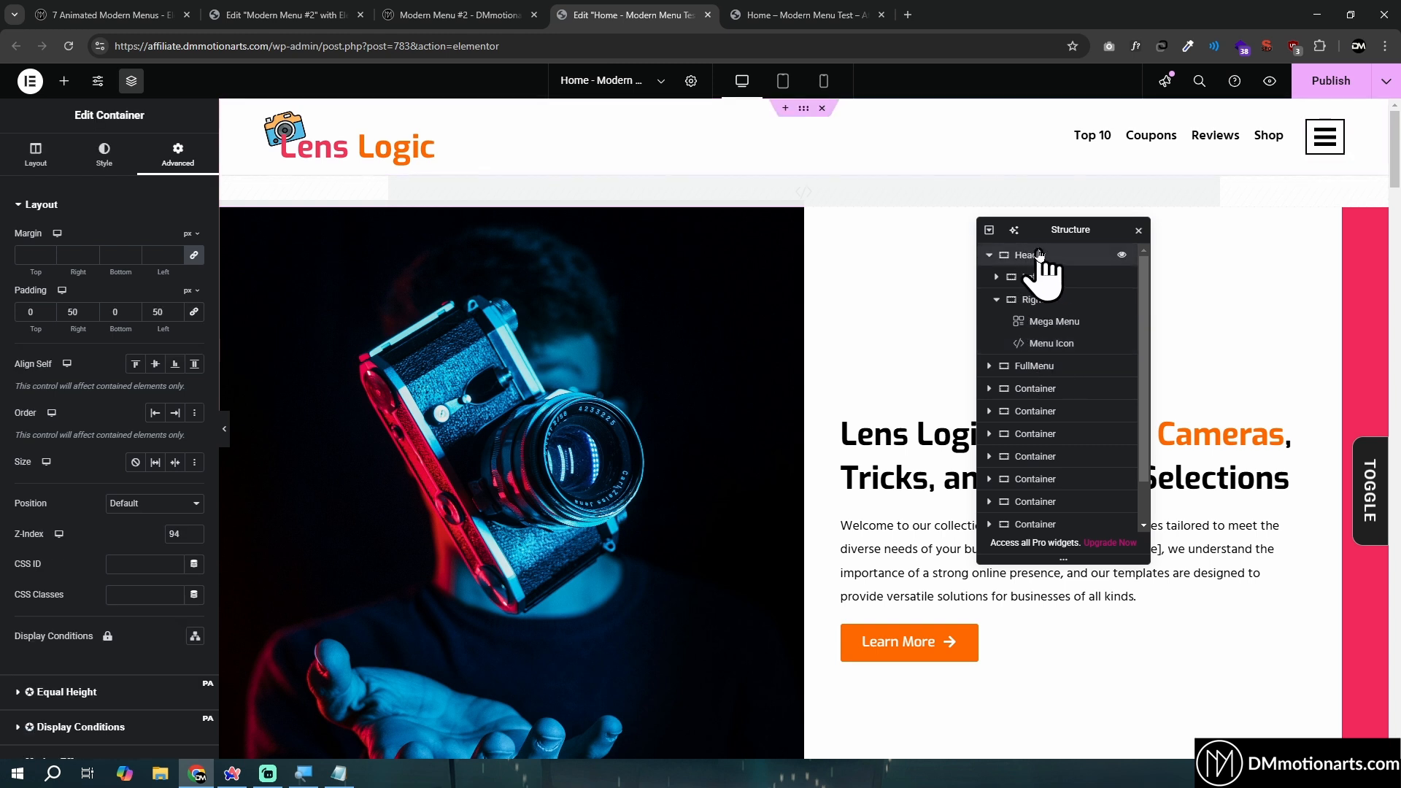
# - Copy the Menu Icon widget and paste it into a new section directly below the header
pyautogui.click(1056, 347)
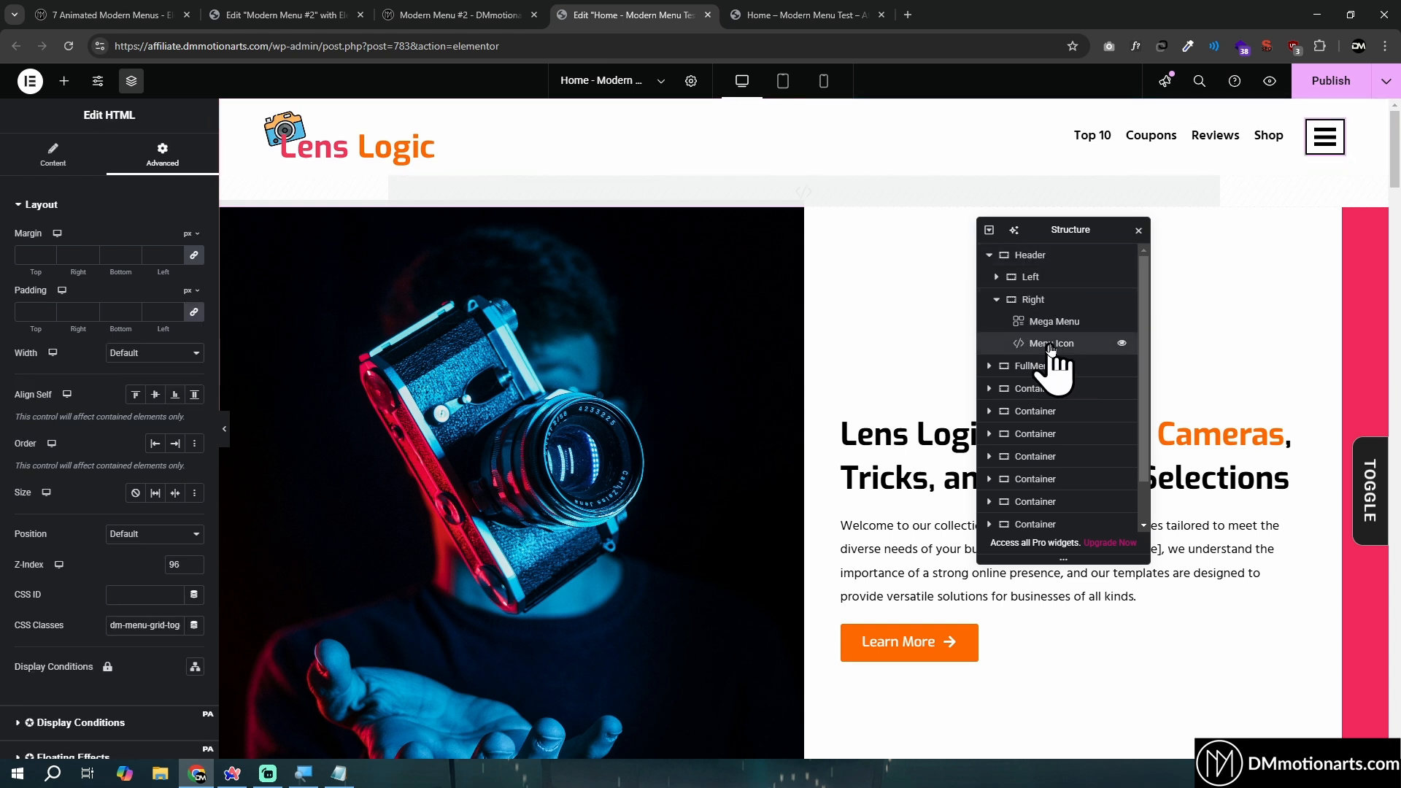
pyautogui.rightClick(1056, 347)
pyautogui.click(1069, 376)
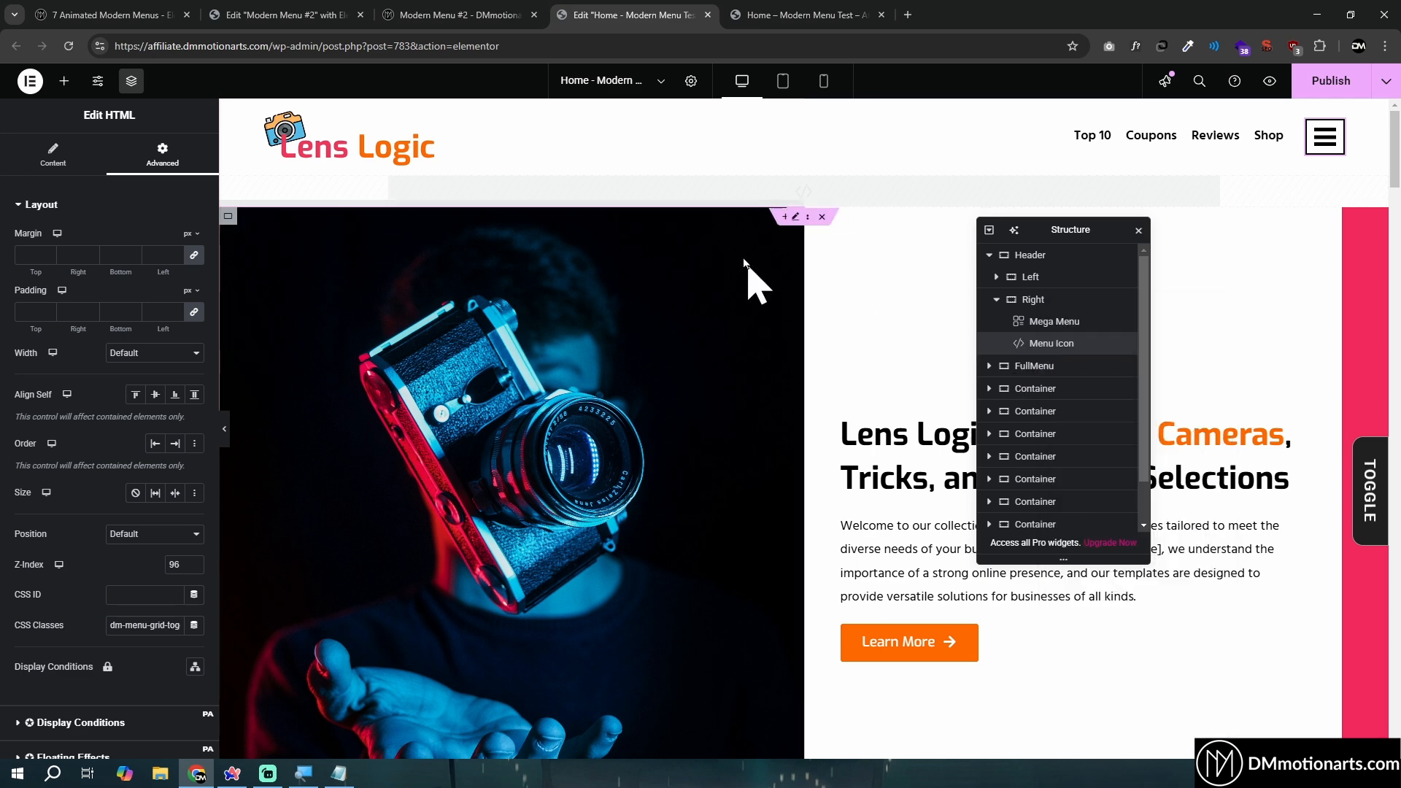
pyautogui.click(786, 169)
pyautogui.rightClick(729, 235)
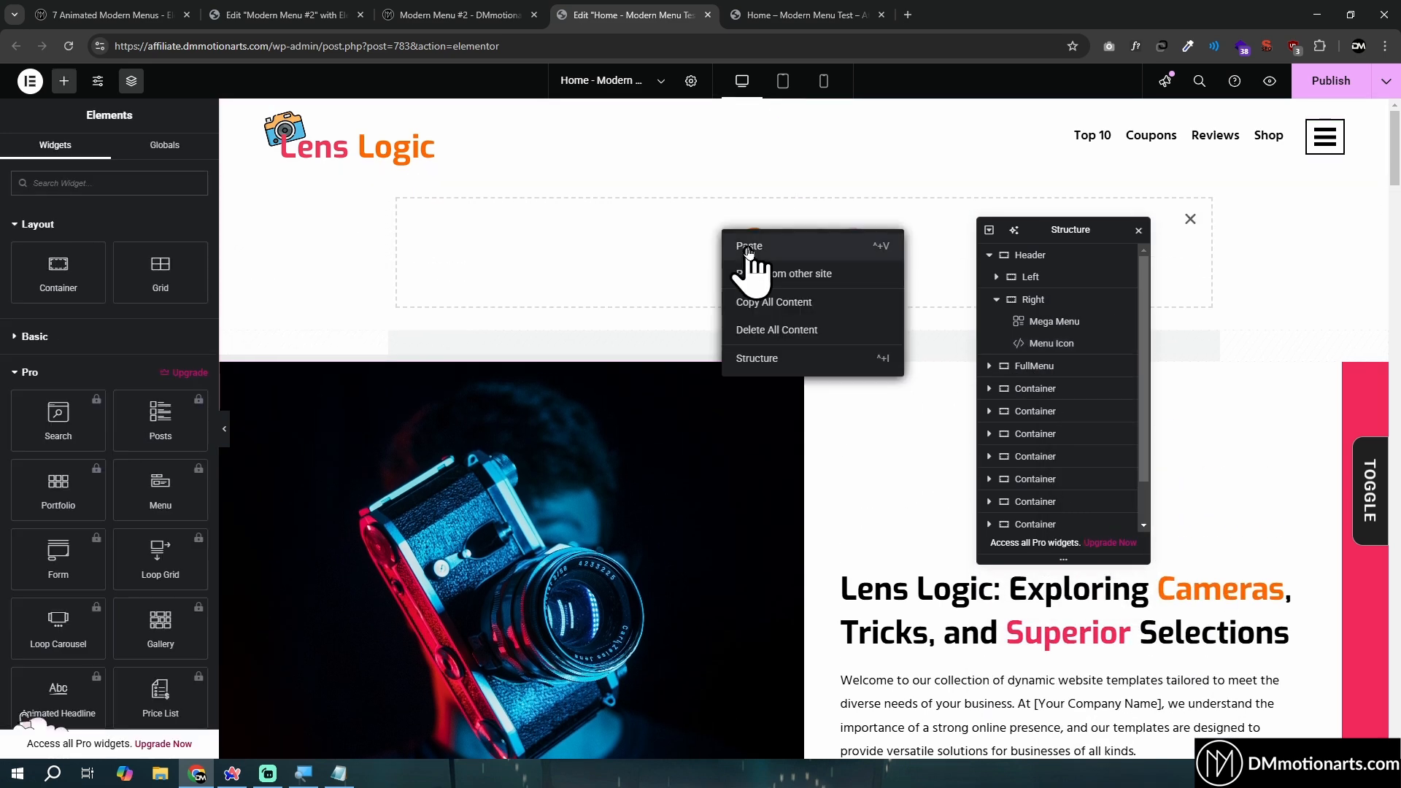
pyautogui.click(748, 248)
# - Delete the original Menu Icon from the Header and move the new icon container above FullMenu
pyautogui.click(1048, 348)
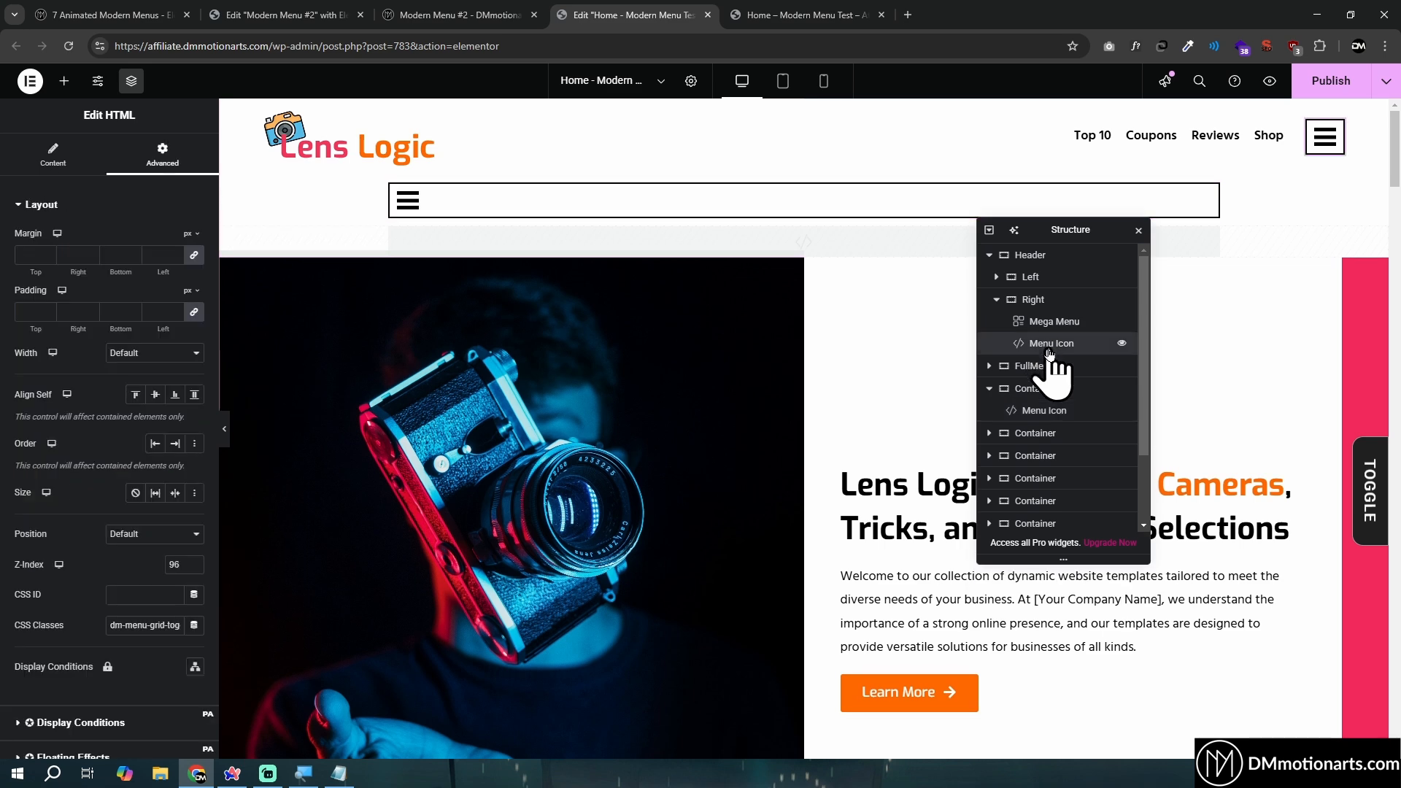
pyautogui.press('Delete')
pyautogui.click(1023, 370)
pyautogui.moveTo(1023, 370); pyautogui.dragTo(1031, 286)
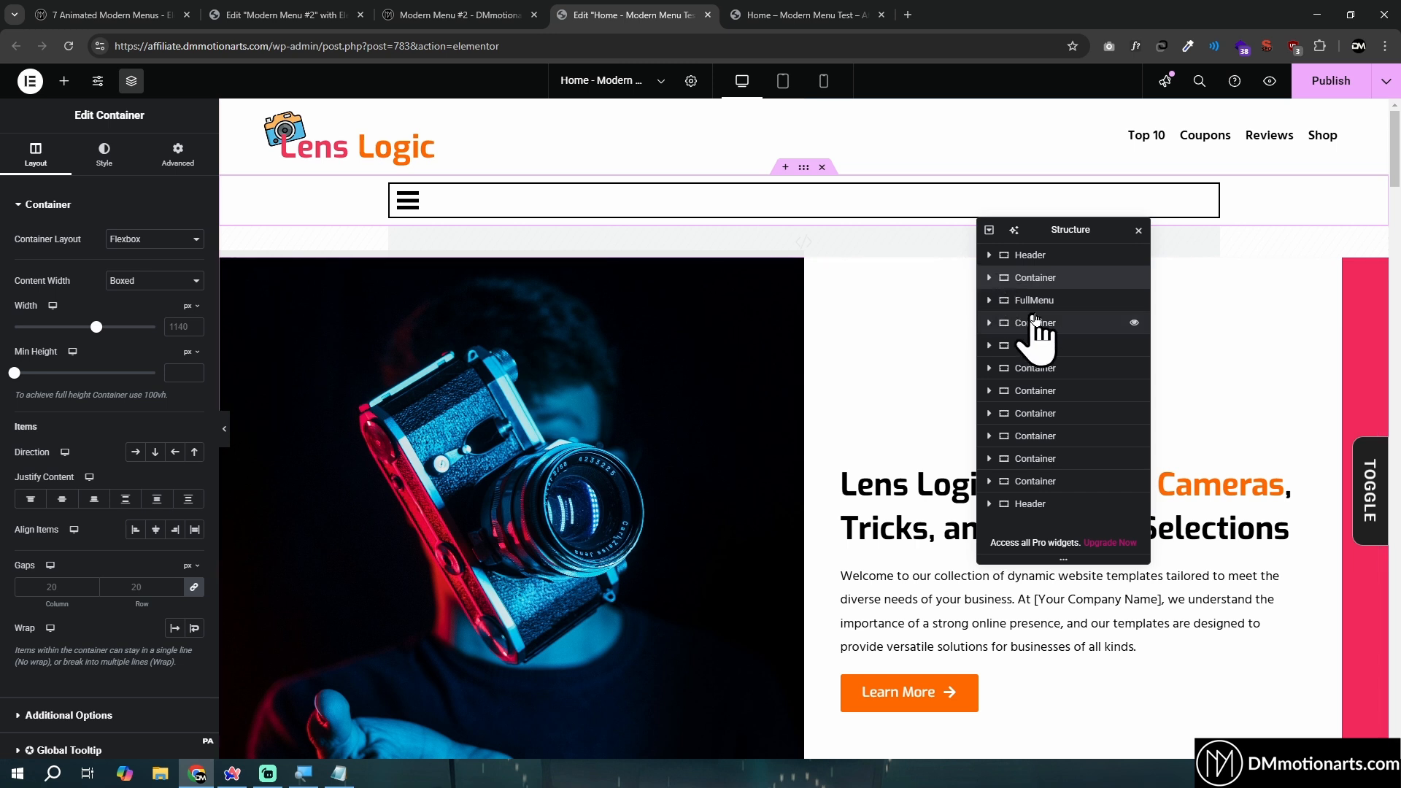
# - Set the pasted Menu Icon widget's Align Self to End
pyautogui.click(990, 278)
pyautogui.click(1045, 300)
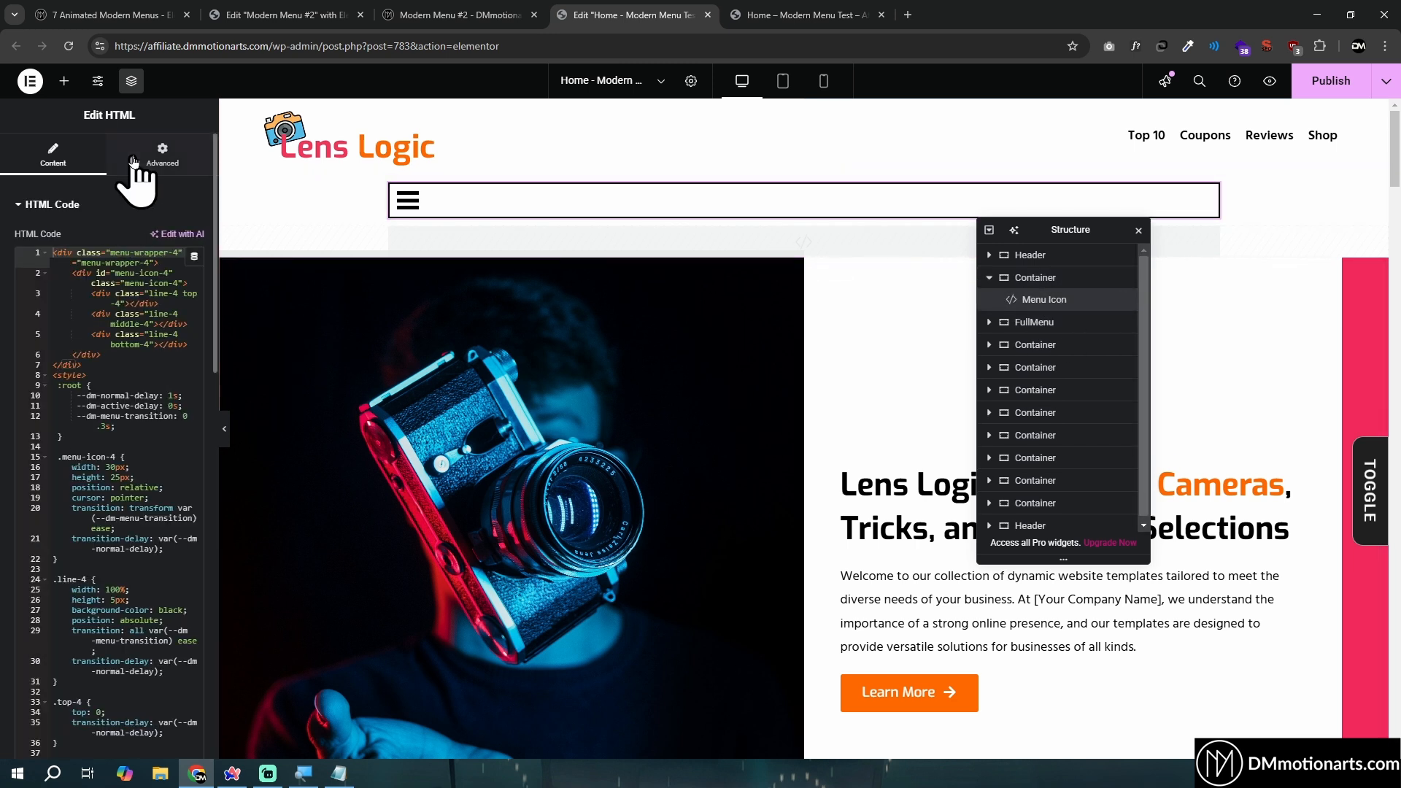
pyautogui.click(159, 155)
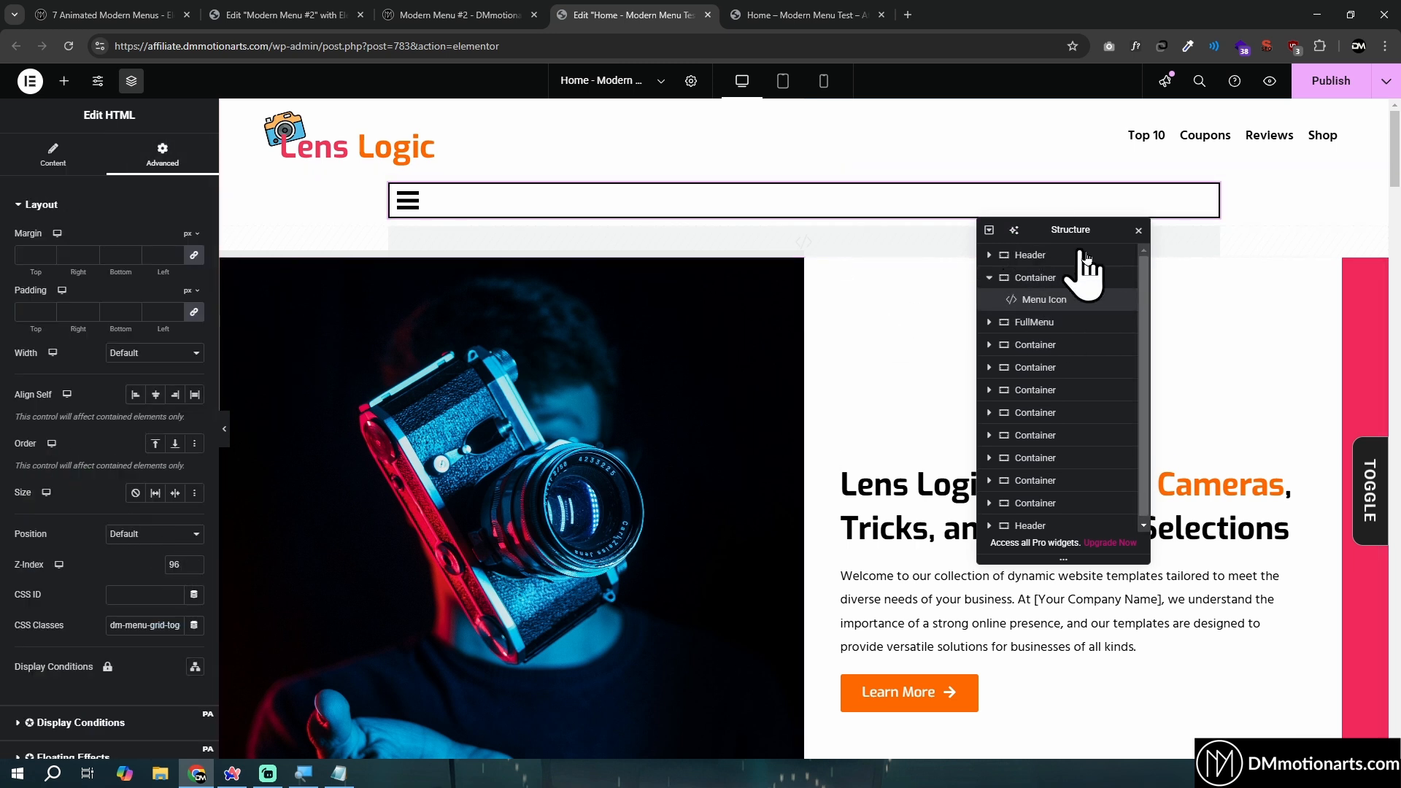
pyautogui.click(175, 395)
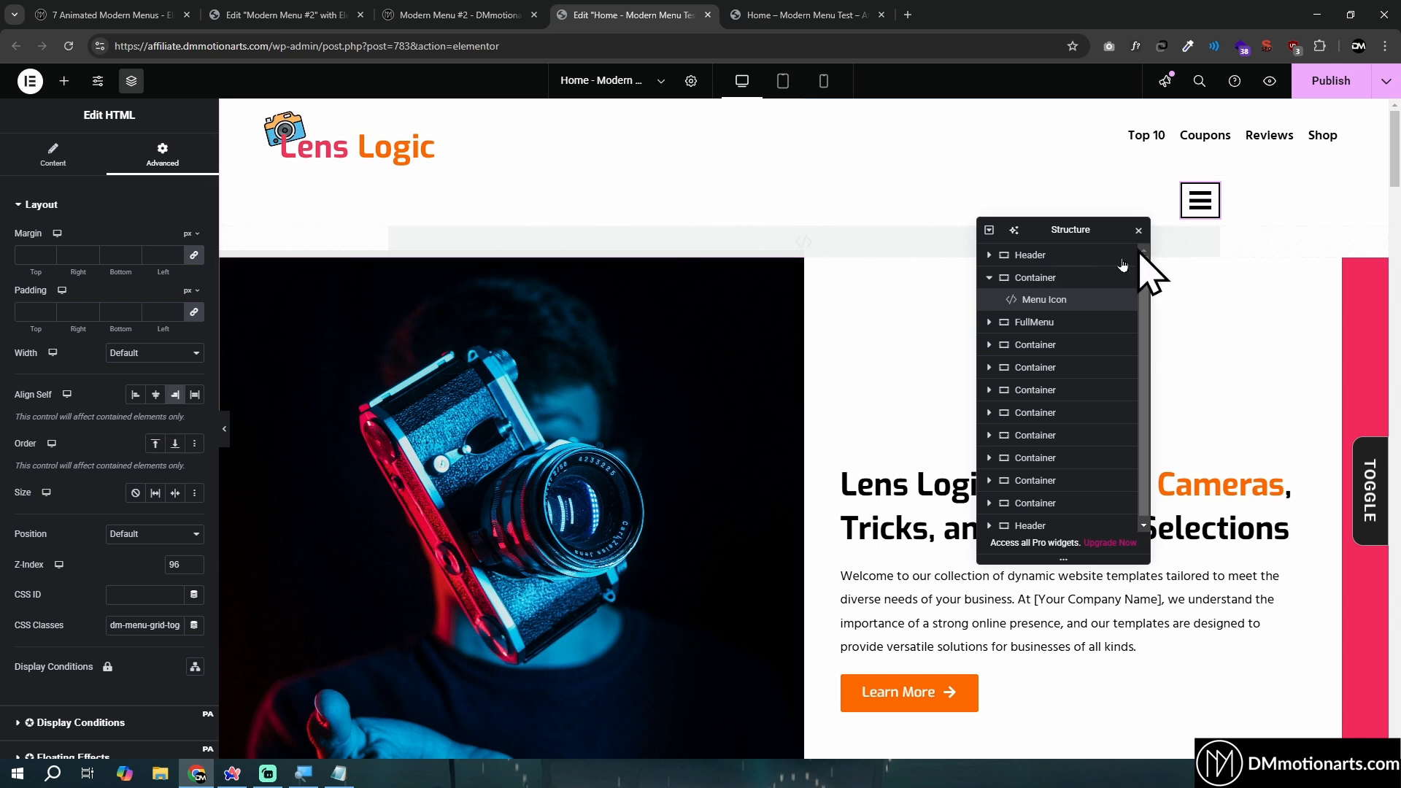
# - Check the Header container's layout and padding, and set the icon container's Content Width to Full Width
pyautogui.click(1032, 255)
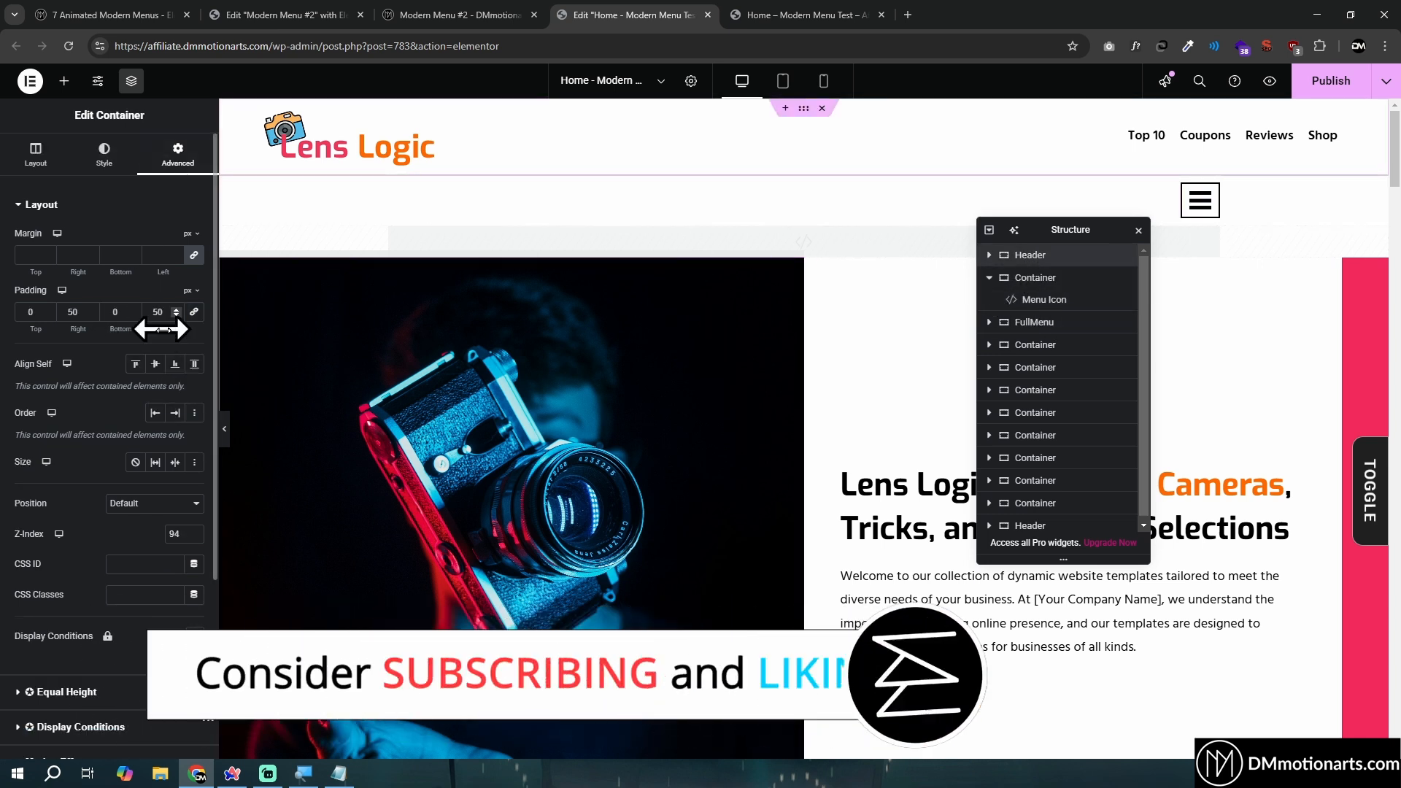
pyautogui.click(37, 155)
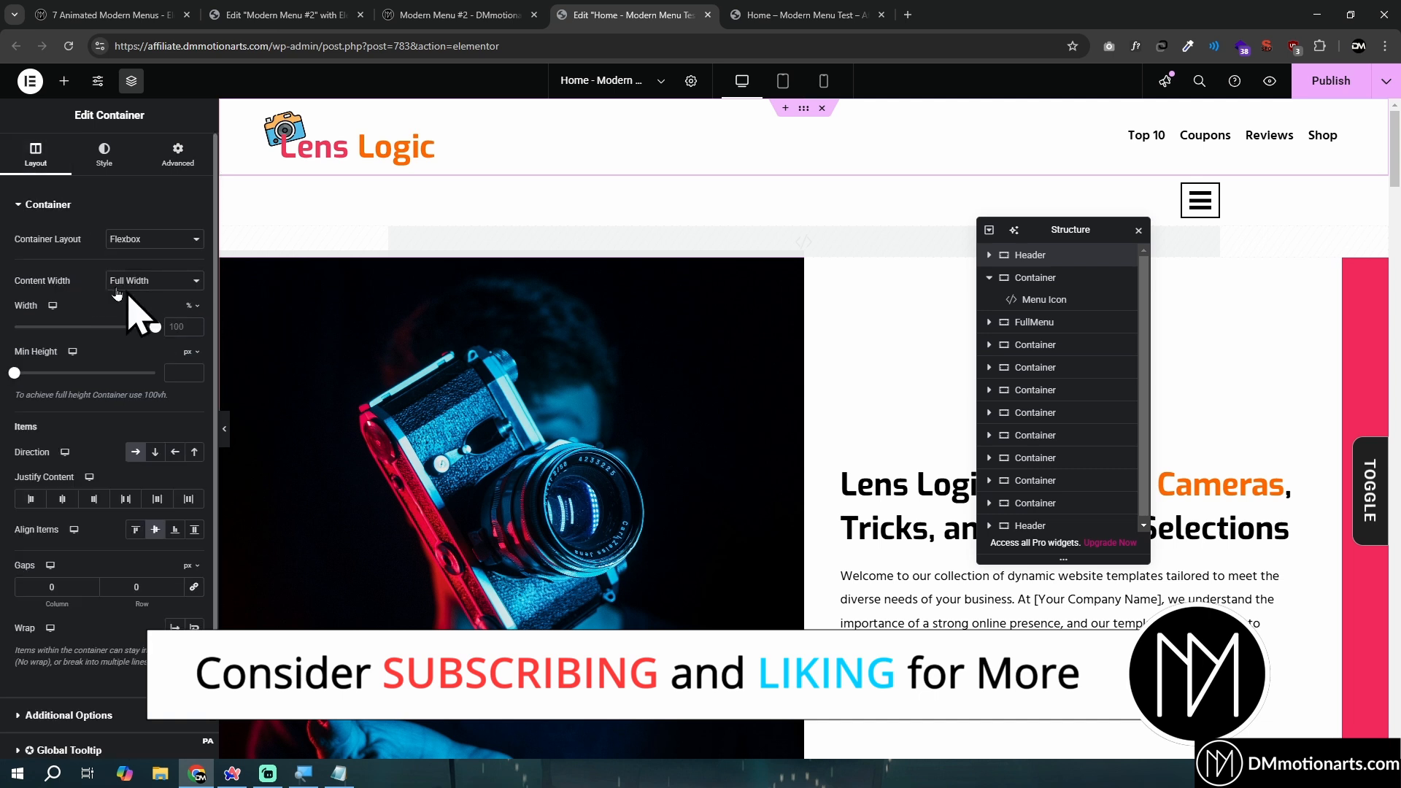
pyautogui.click(177, 154)
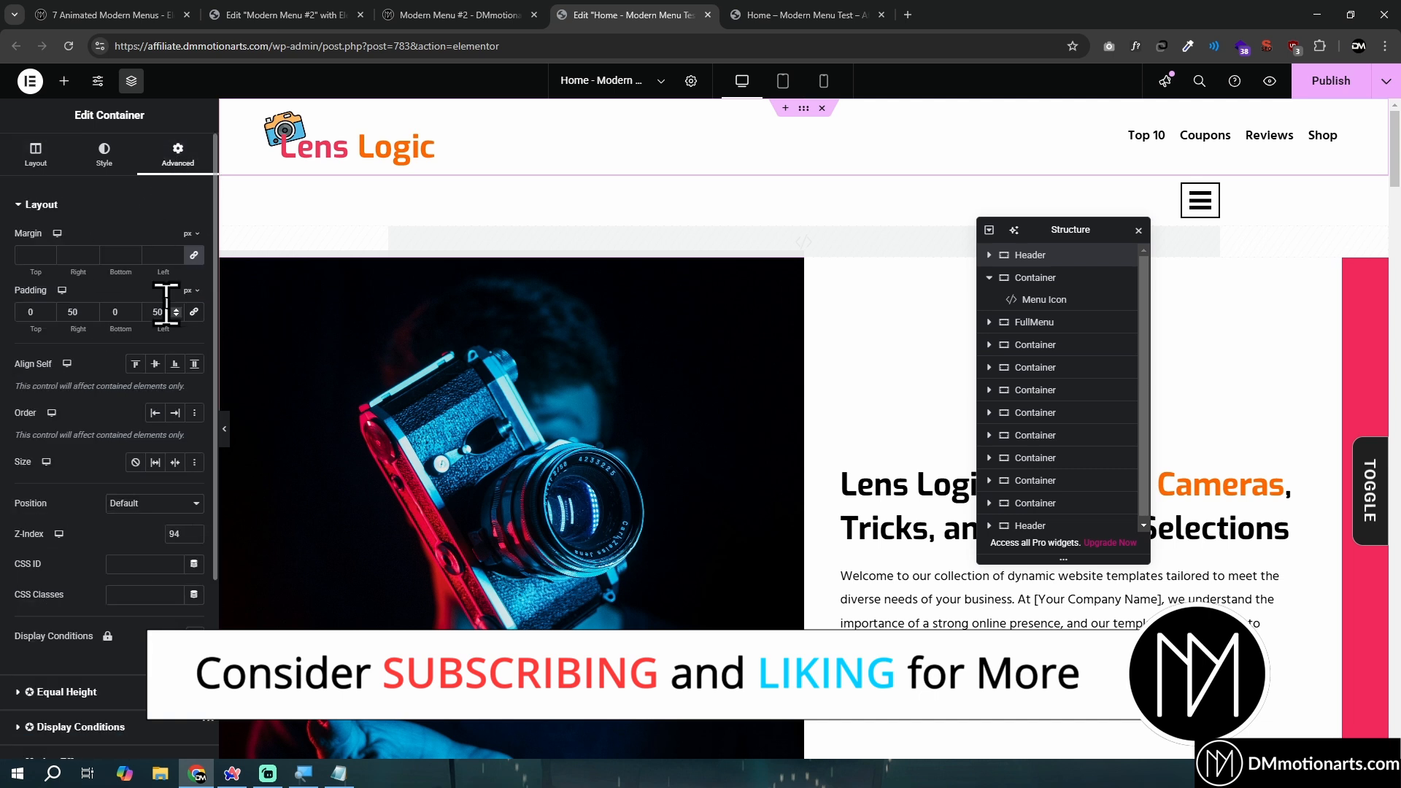
pyautogui.click(1048, 280)
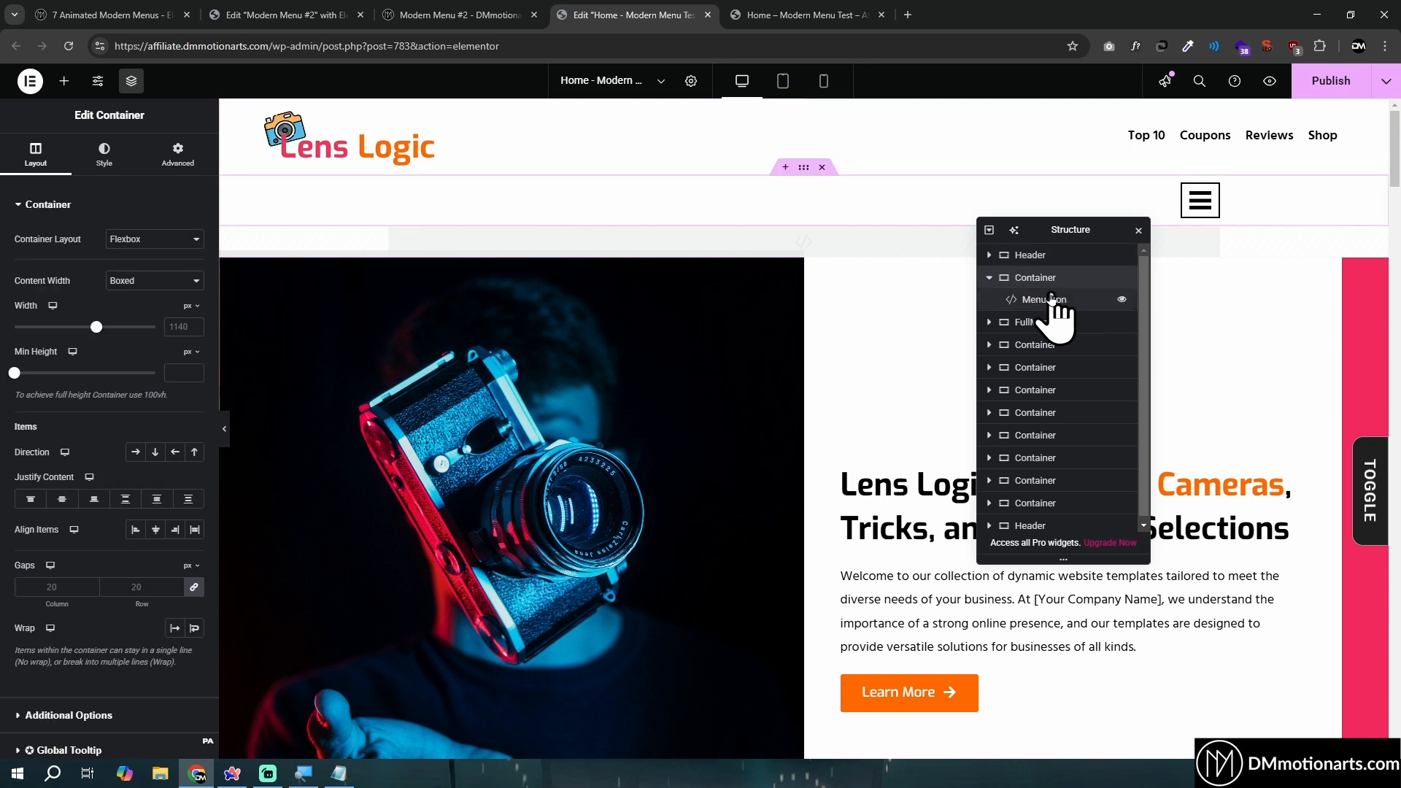
pyautogui.click(178, 281)
pyautogui.click(177, 317)
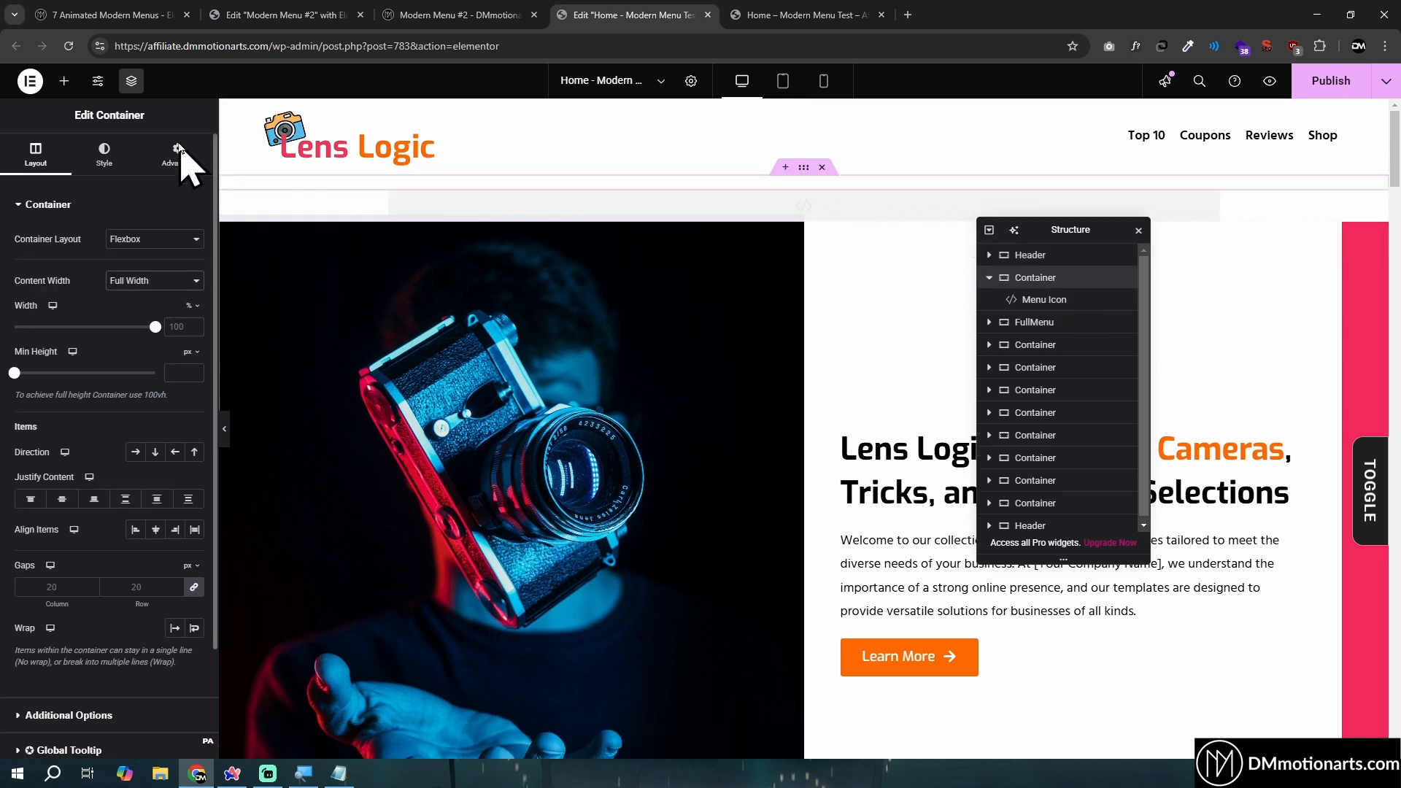
# - Give the icon container 0 top and bottom padding, 50 px right and left padding, zero gaps and a minimum height of 0
pyautogui.click(177, 155)
pyautogui.click(176, 314)
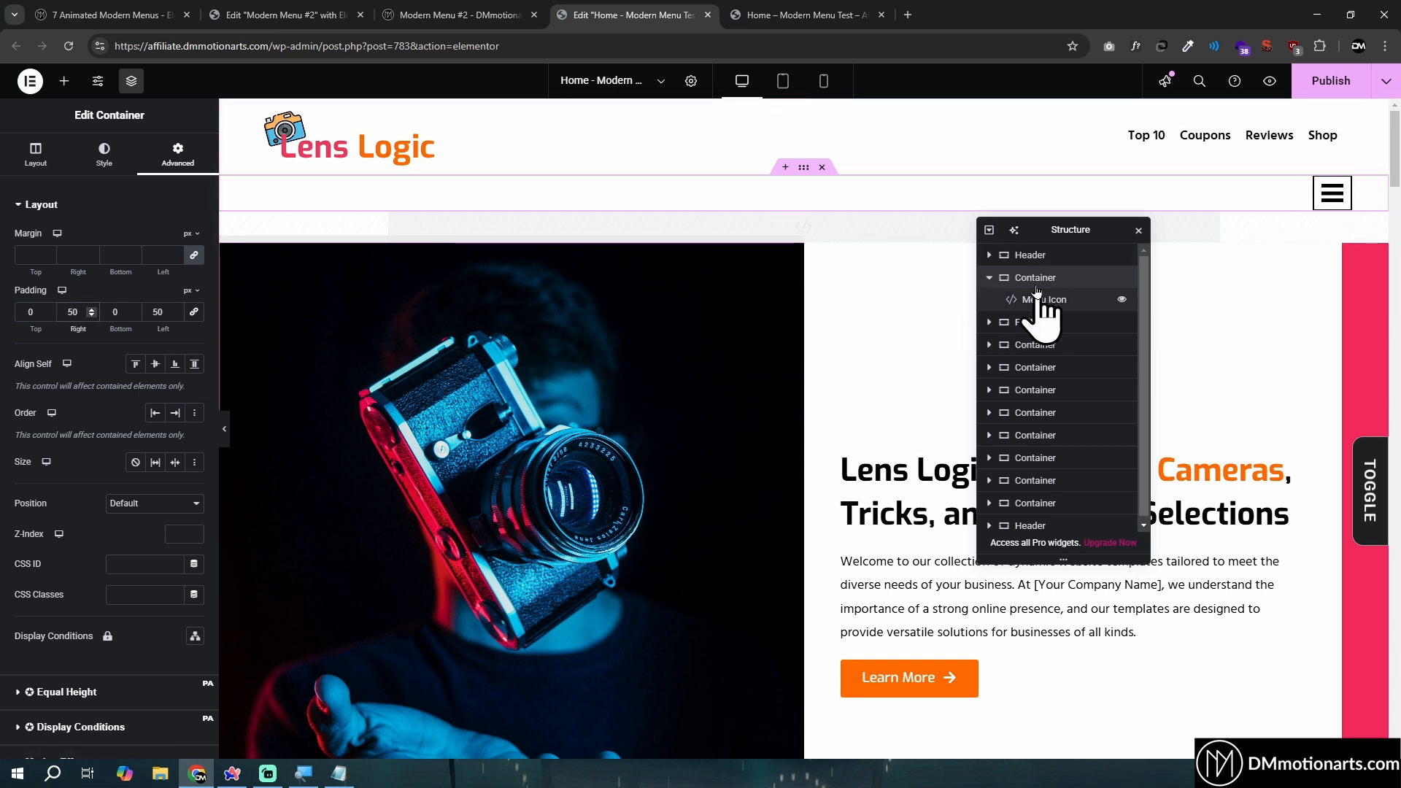
pyautogui.click(45, 155)
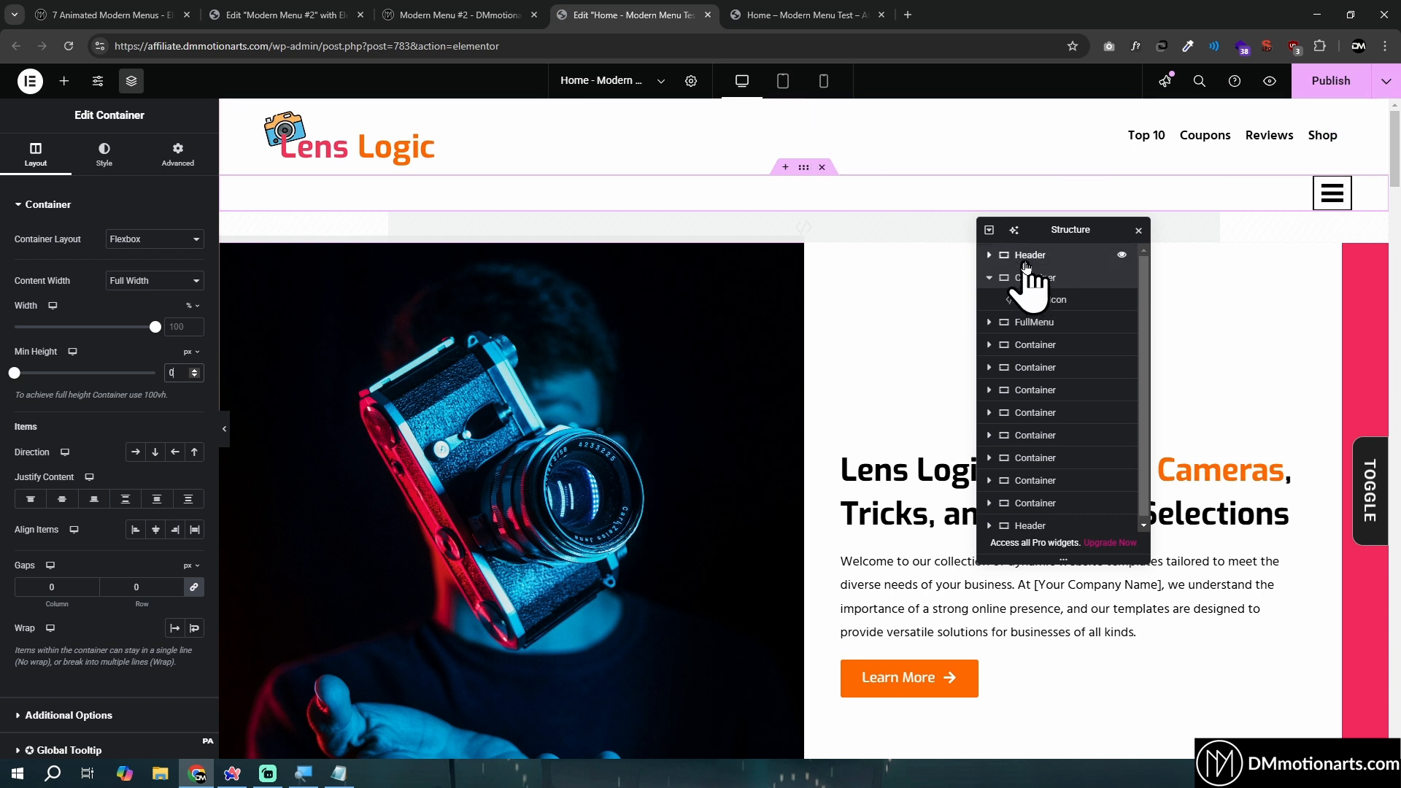
# - Set the Header container's right padding to 120 px
pyautogui.click(167, 162)
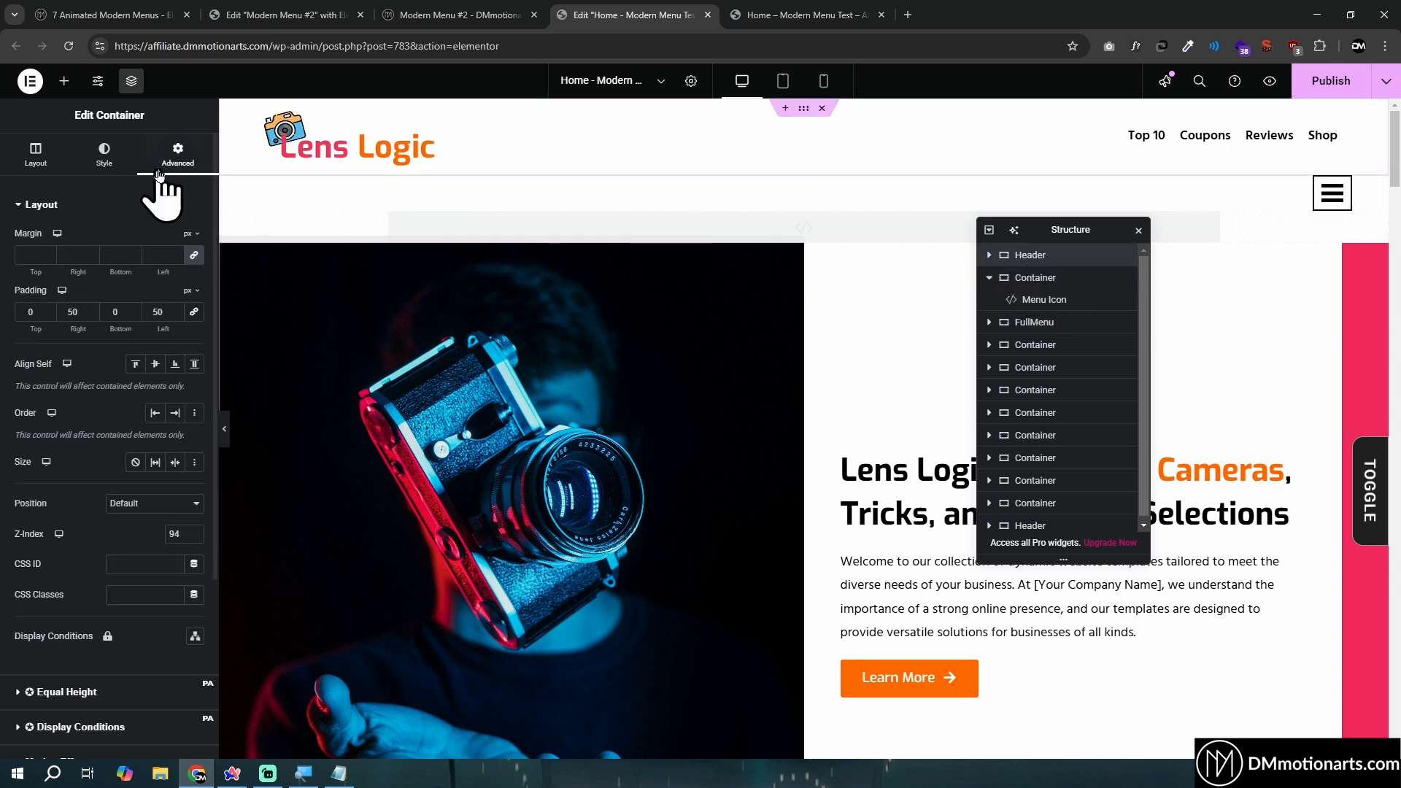
pyautogui.click(66, 314)
pyautogui.write('1')
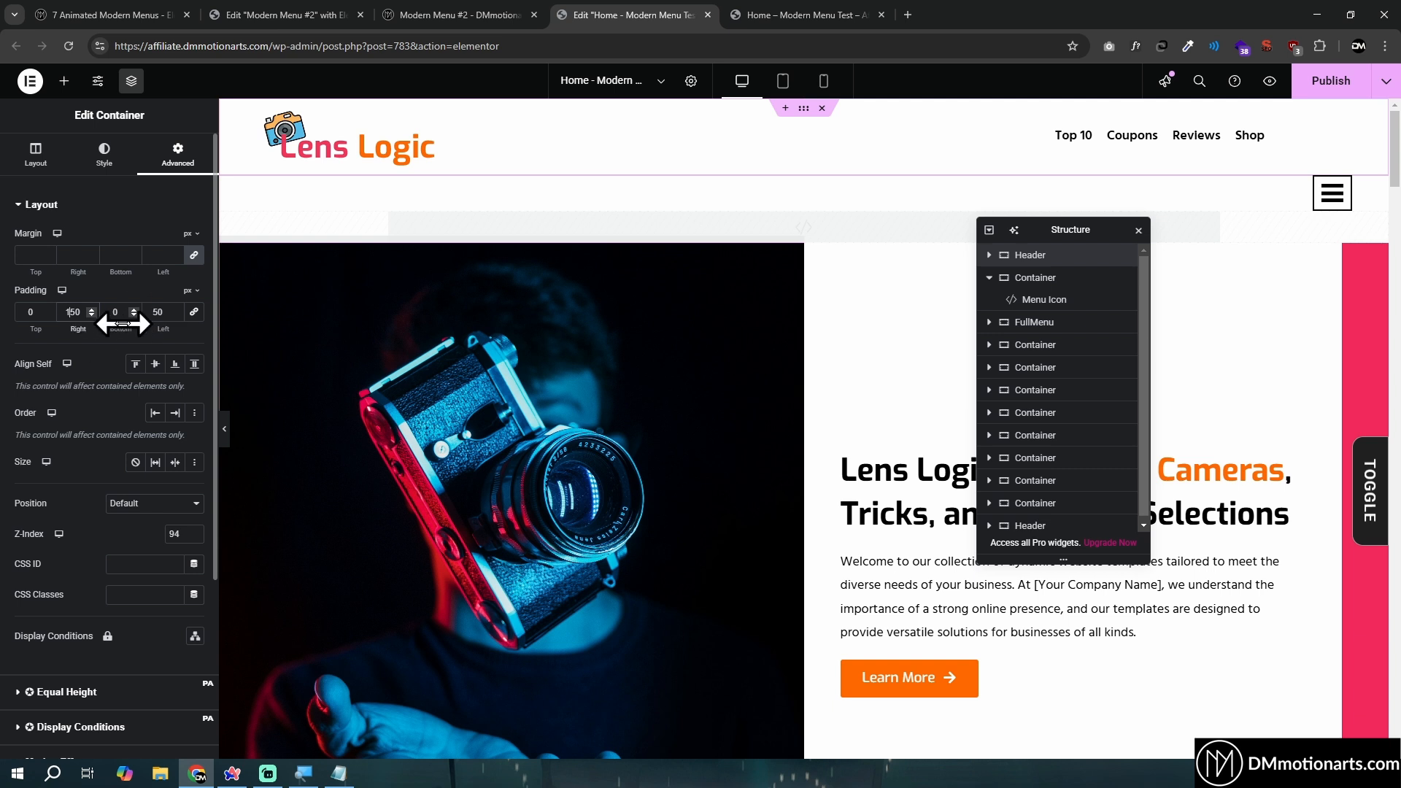
pyautogui.press('Delete')
pyautogui.write('0')
pyautogui.press('BackSpace')
pyautogui.write('2')
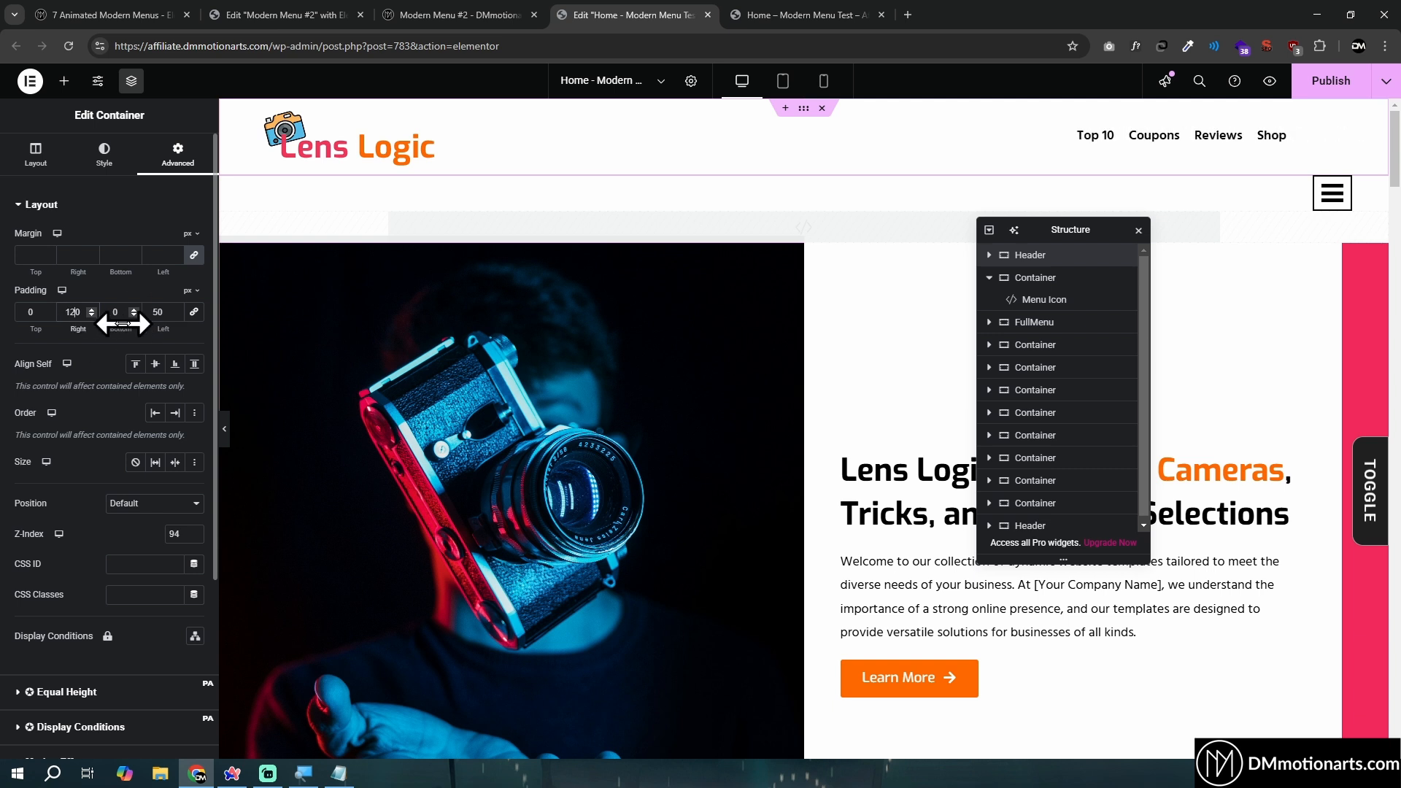
# - Unlink the Menu Icon widget's margins and set its top margin to -75 px
pyautogui.click(1040, 300)
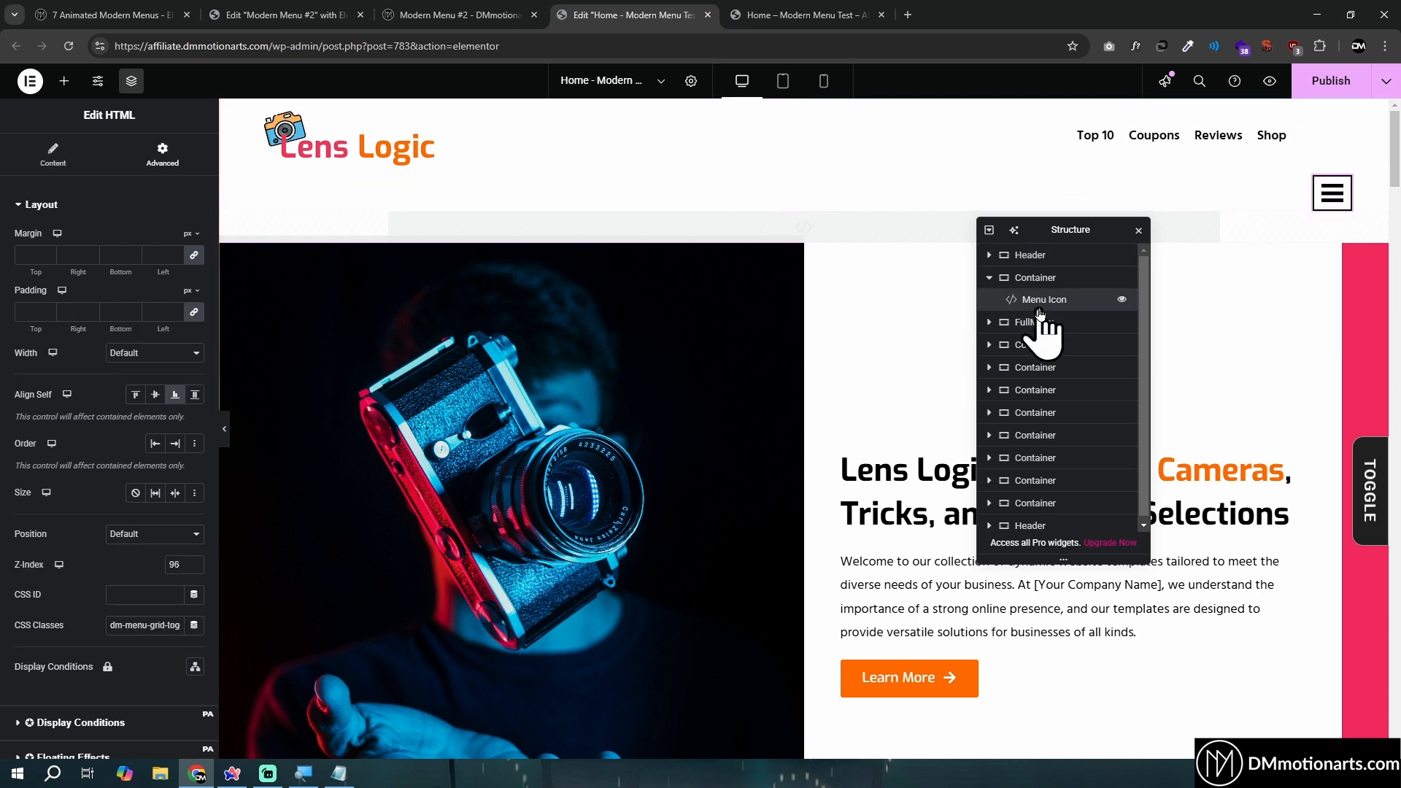
pyautogui.click(194, 256)
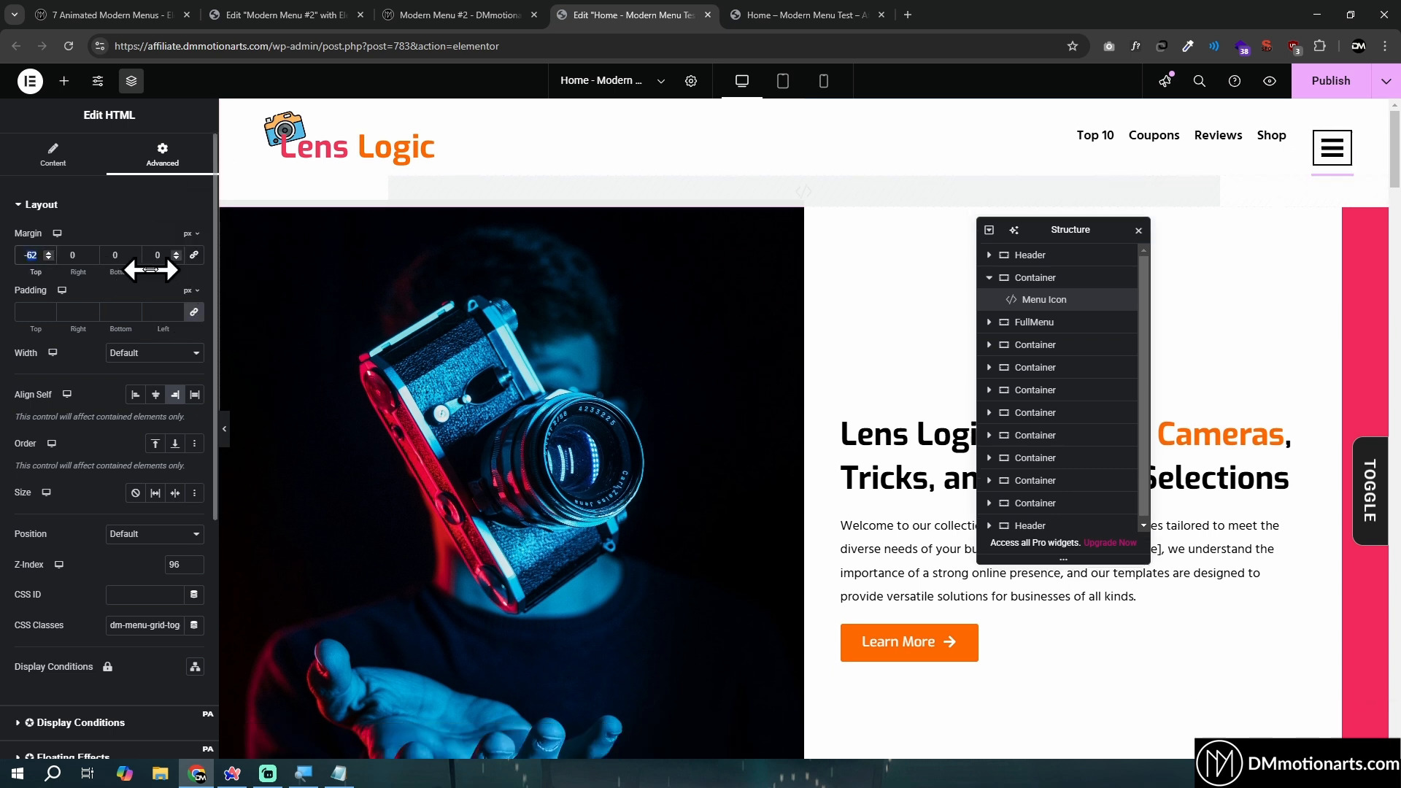
pyautogui.write('-50')
pyautogui.moveTo(150, 270); pyautogui.dragTo(150, 270)
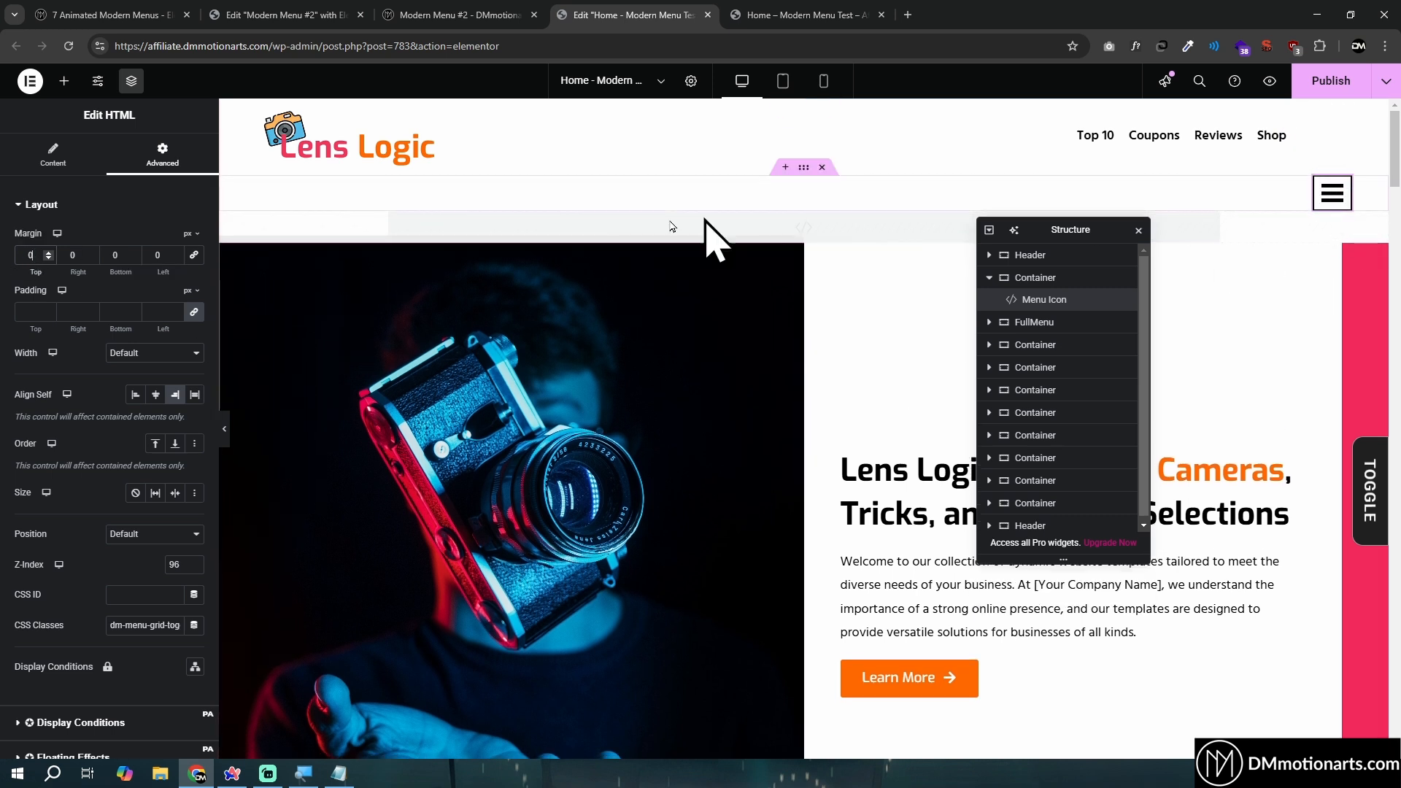
pyautogui.click(49, 258)
pyautogui.write('5')
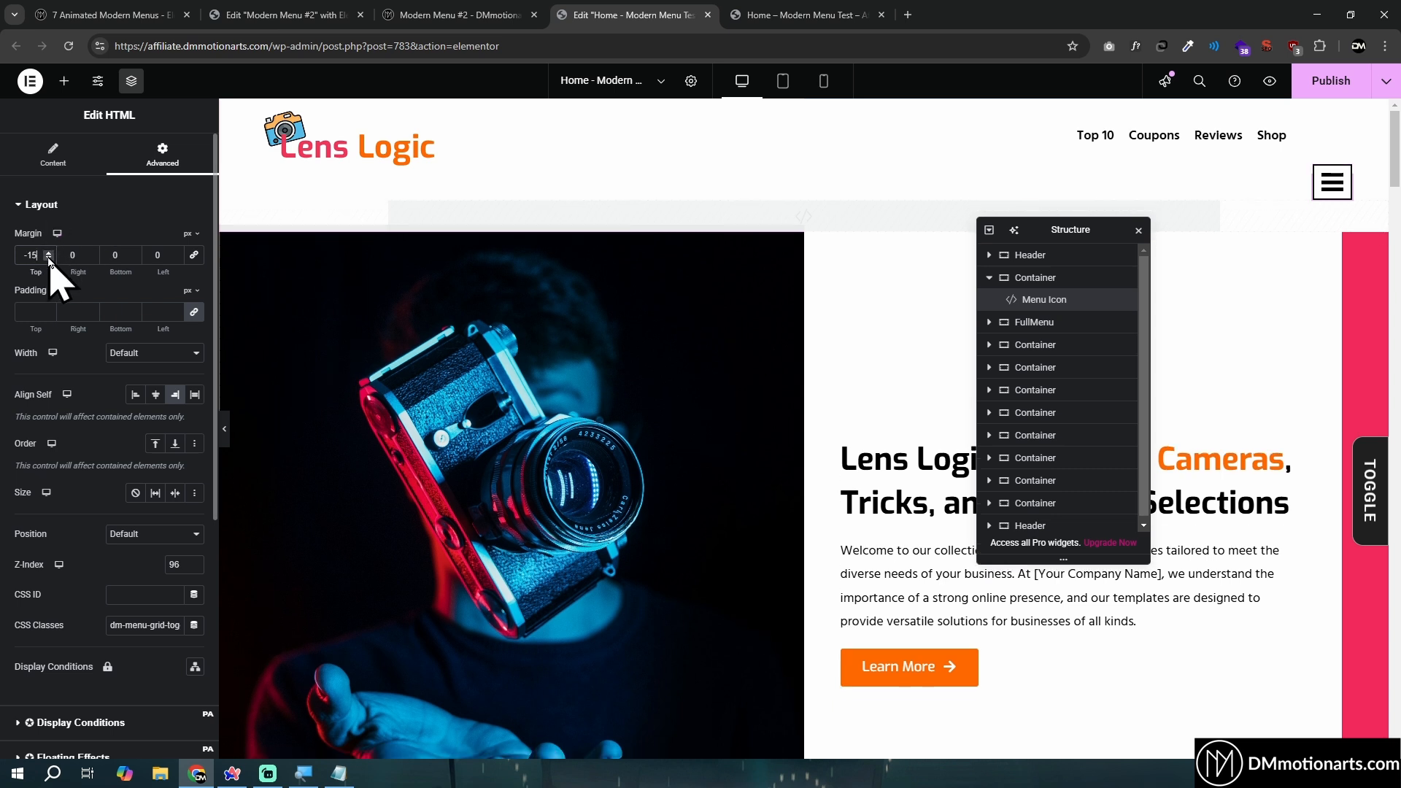
pyautogui.press('Left')
pyautogui.press('BackSpace')
pyautogui.write('7')
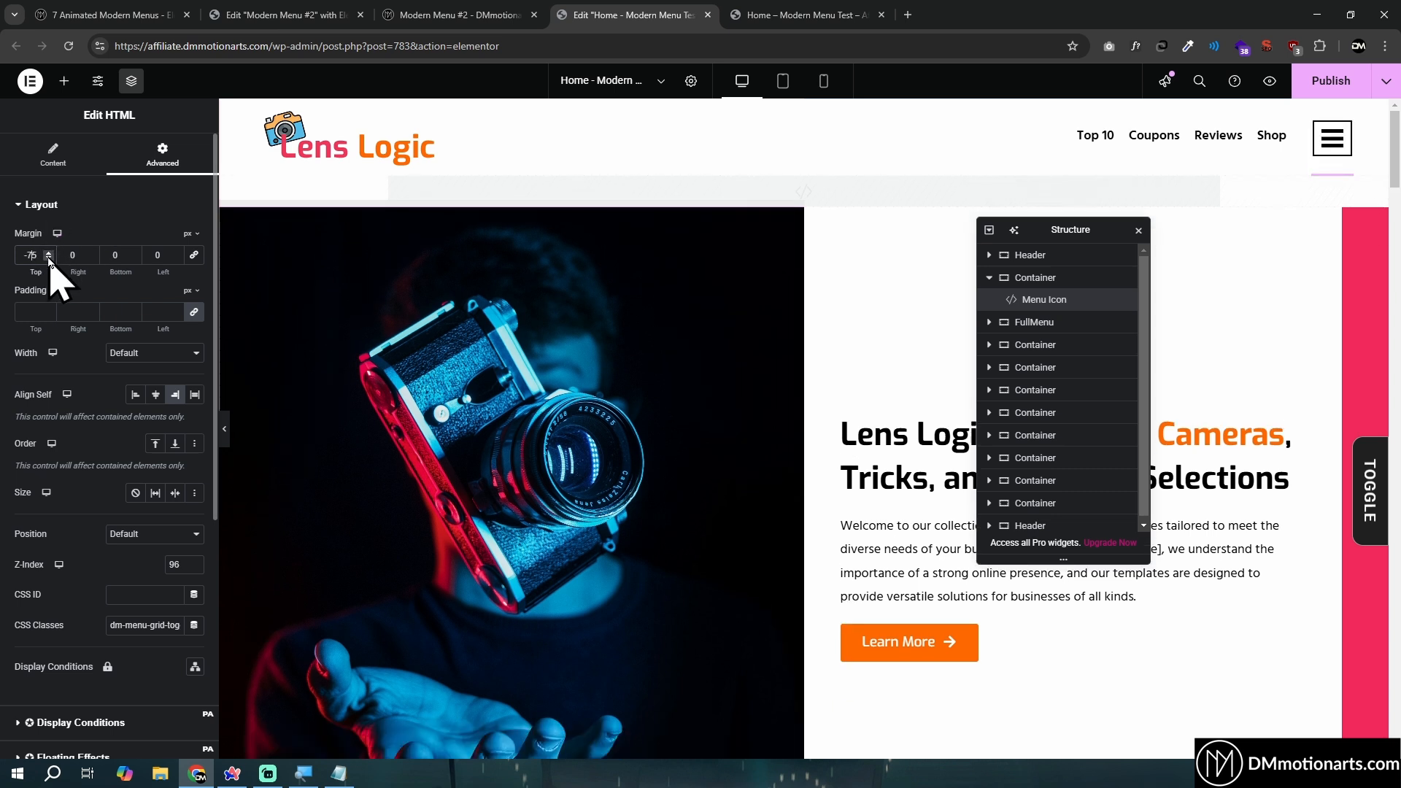
# - Hide the editor panel to check the header, and test opening and closing the full-screen menu in the page preview
pyautogui.click(226, 432)
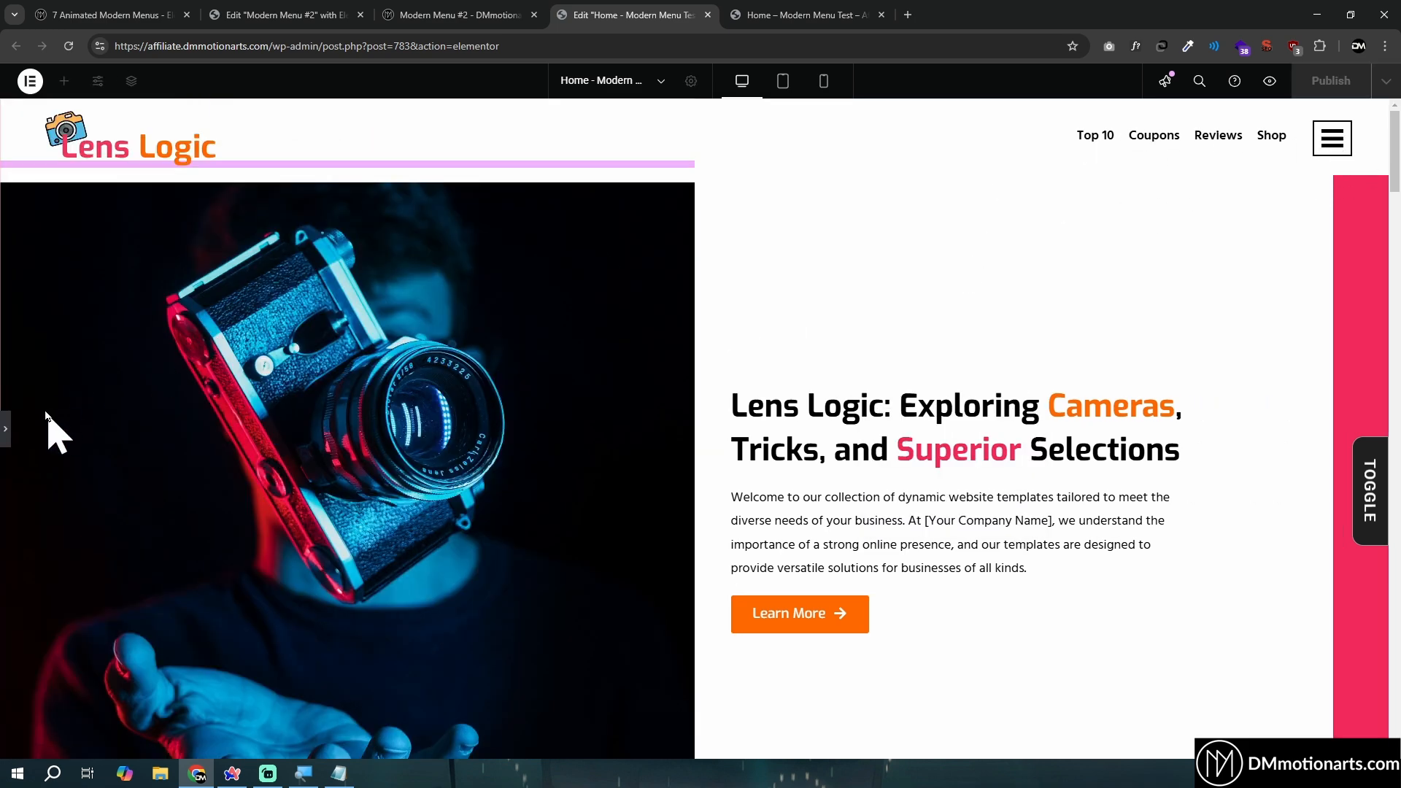
pyautogui.click(1343, 146)
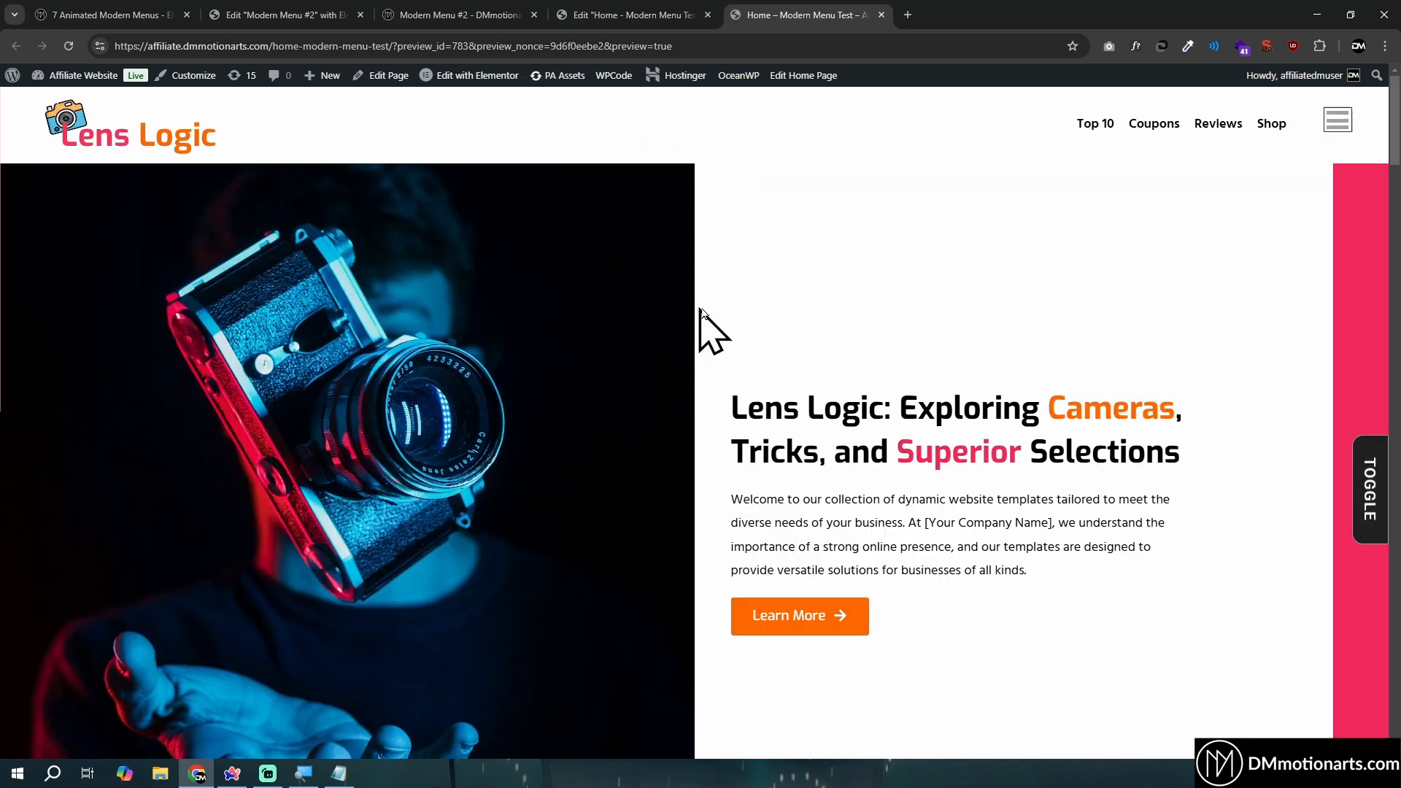
pyautogui.click(1337, 131)
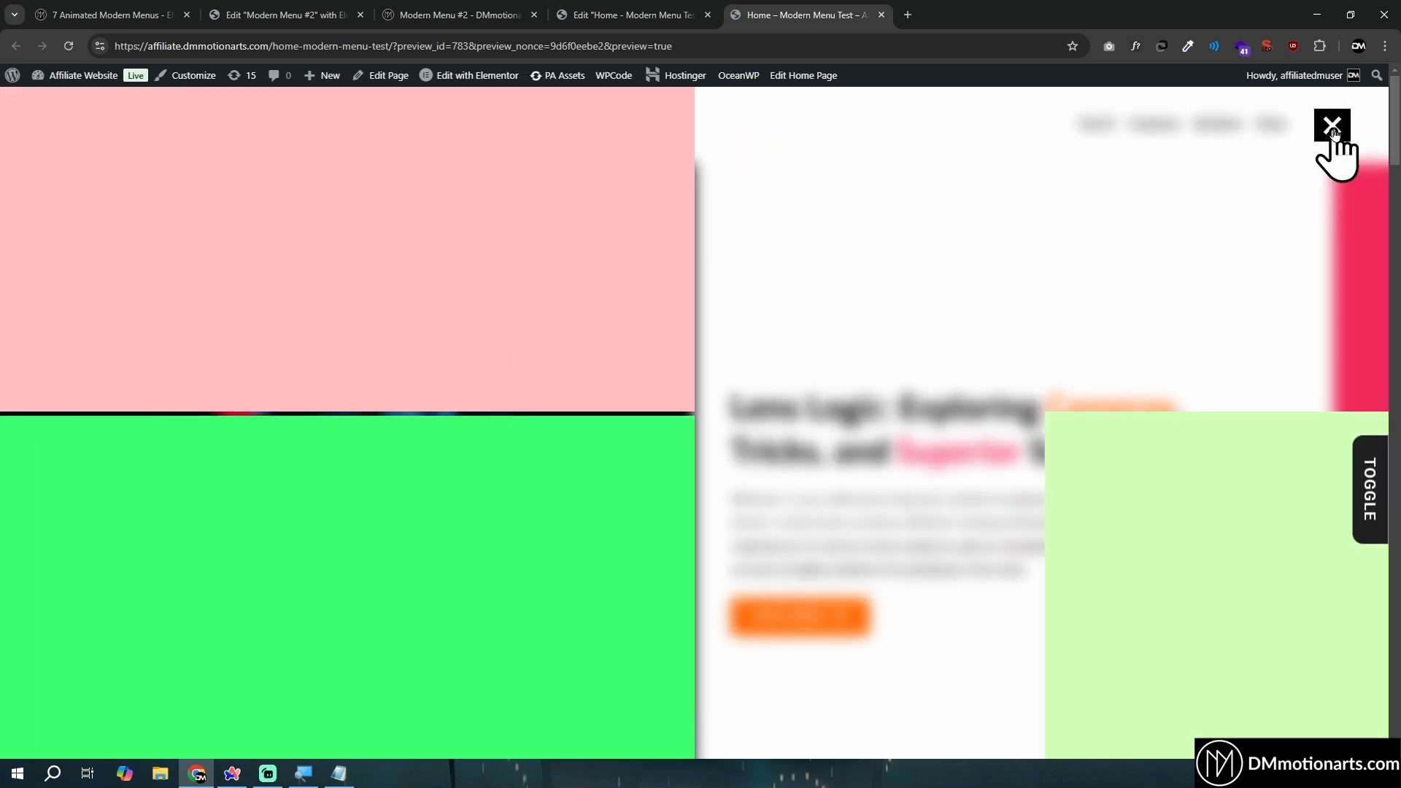
pyautogui.click(1334, 127)
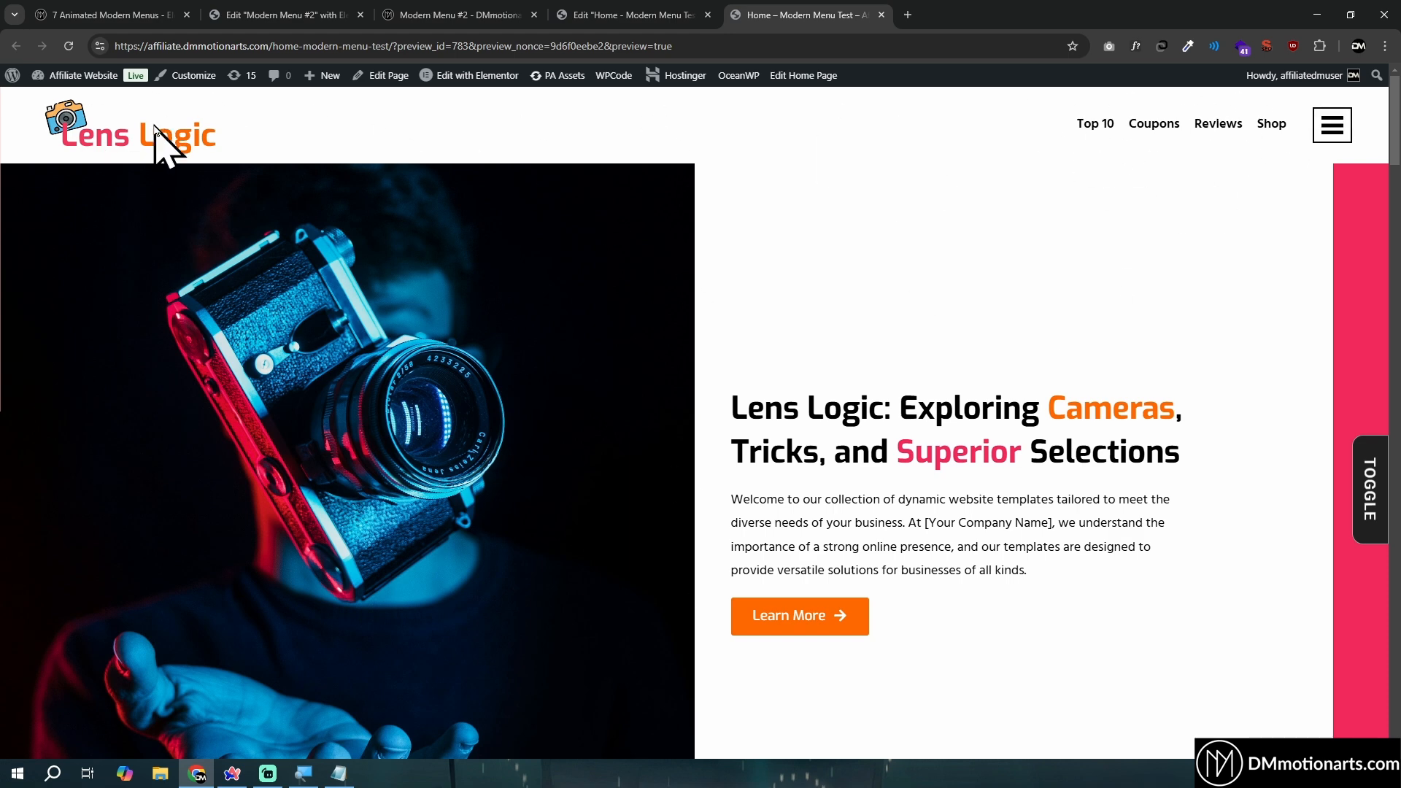
# - Open and close the full-screen menu twice in the Home page preview to check the icon's placement and animation
pyautogui.click(1324, 126)
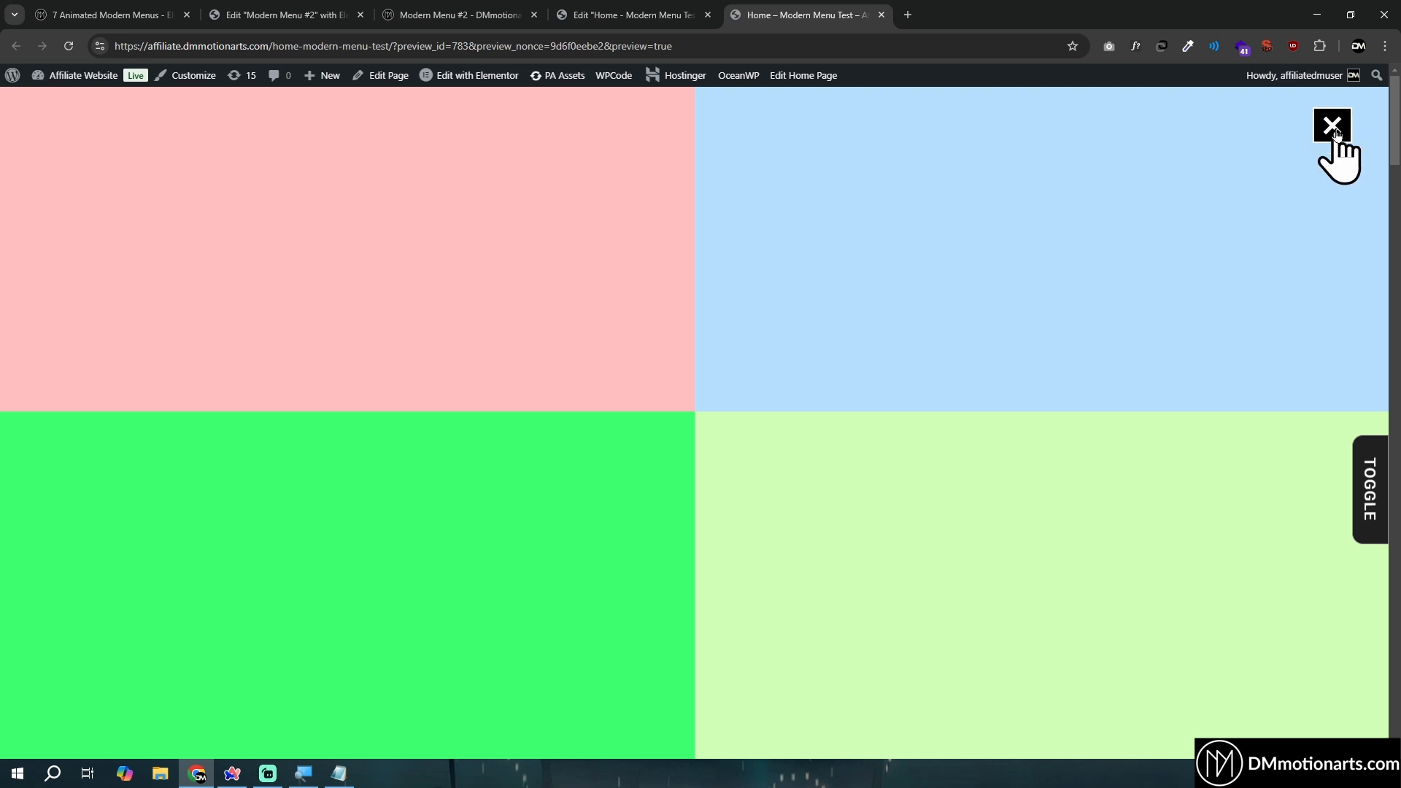
pyautogui.click(1334, 133)
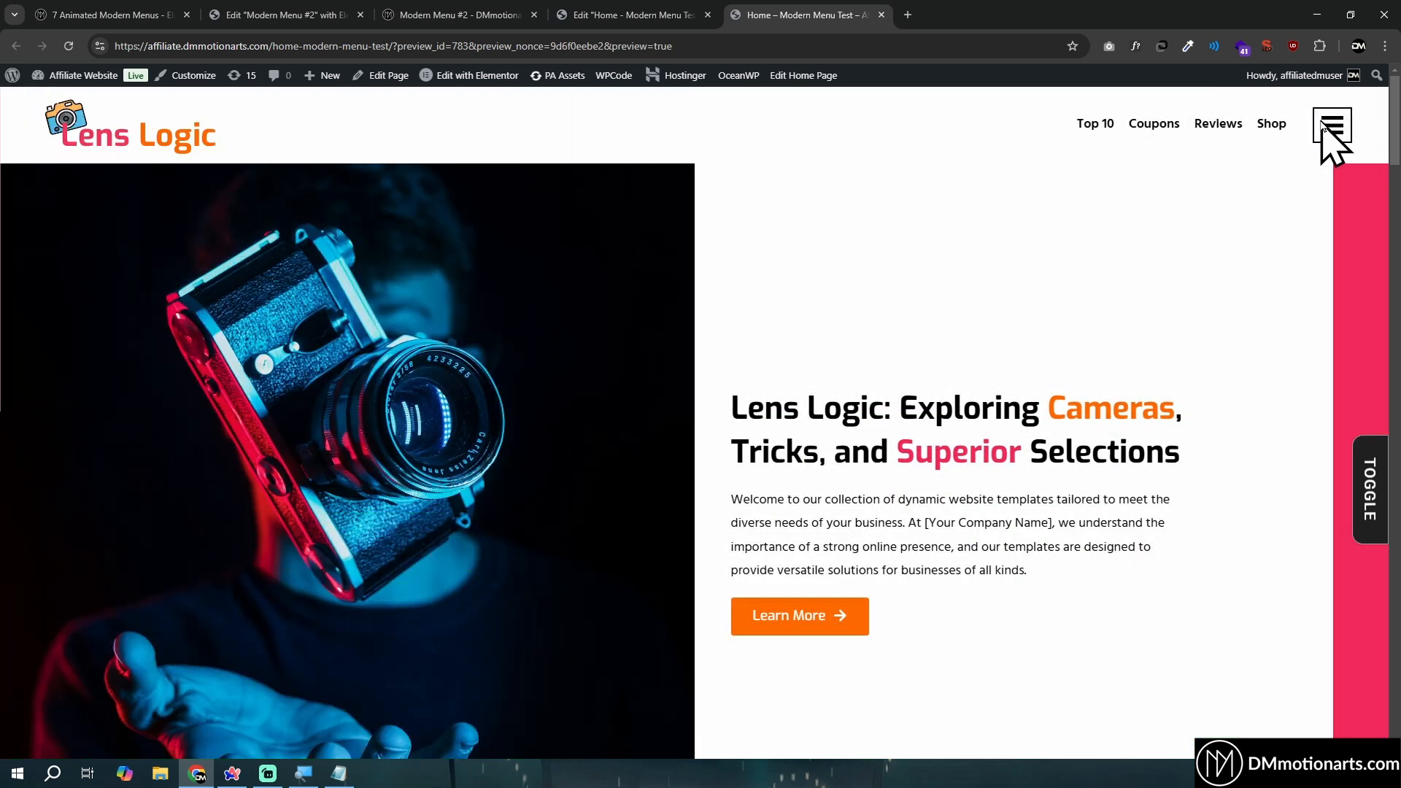
pyautogui.click(1323, 125)
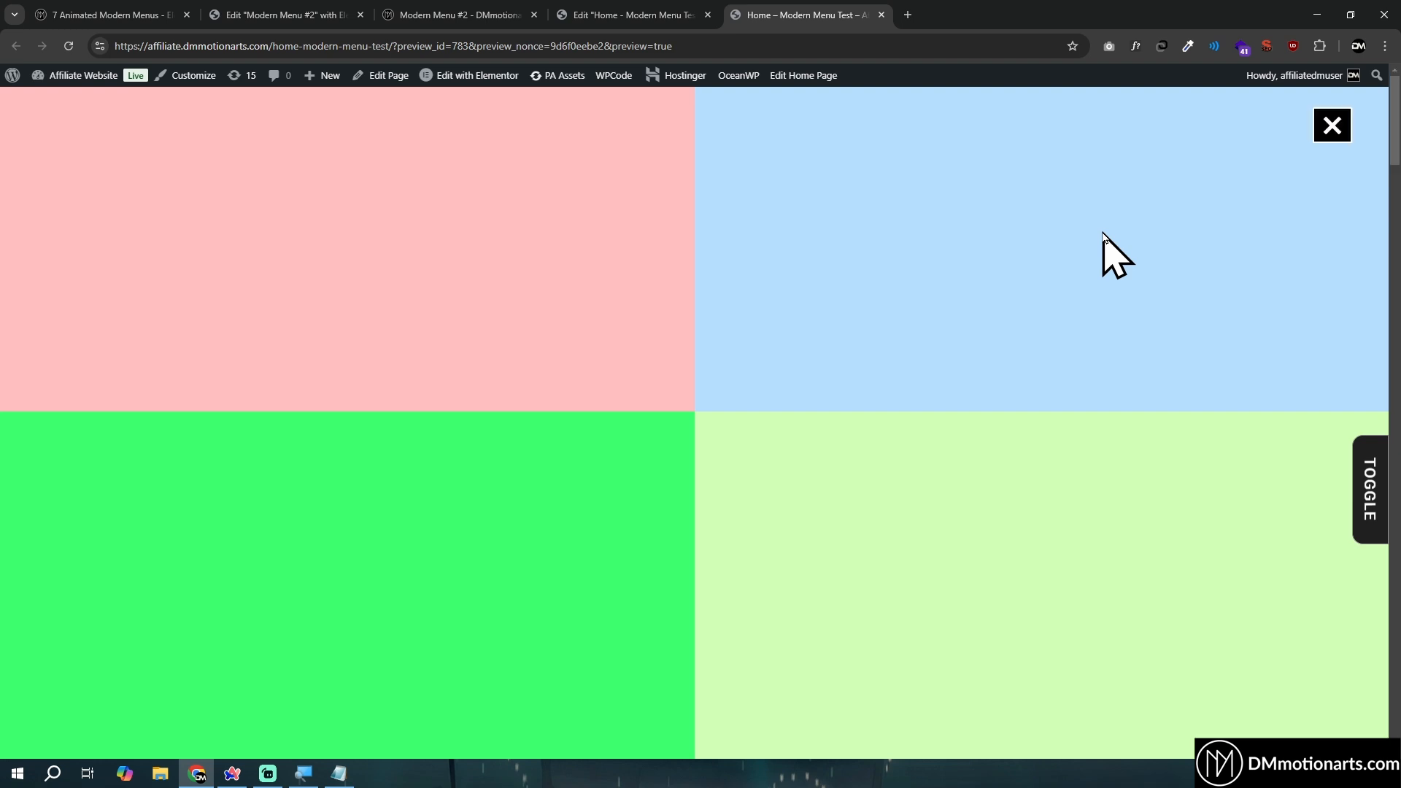
pyautogui.click(1329, 136)
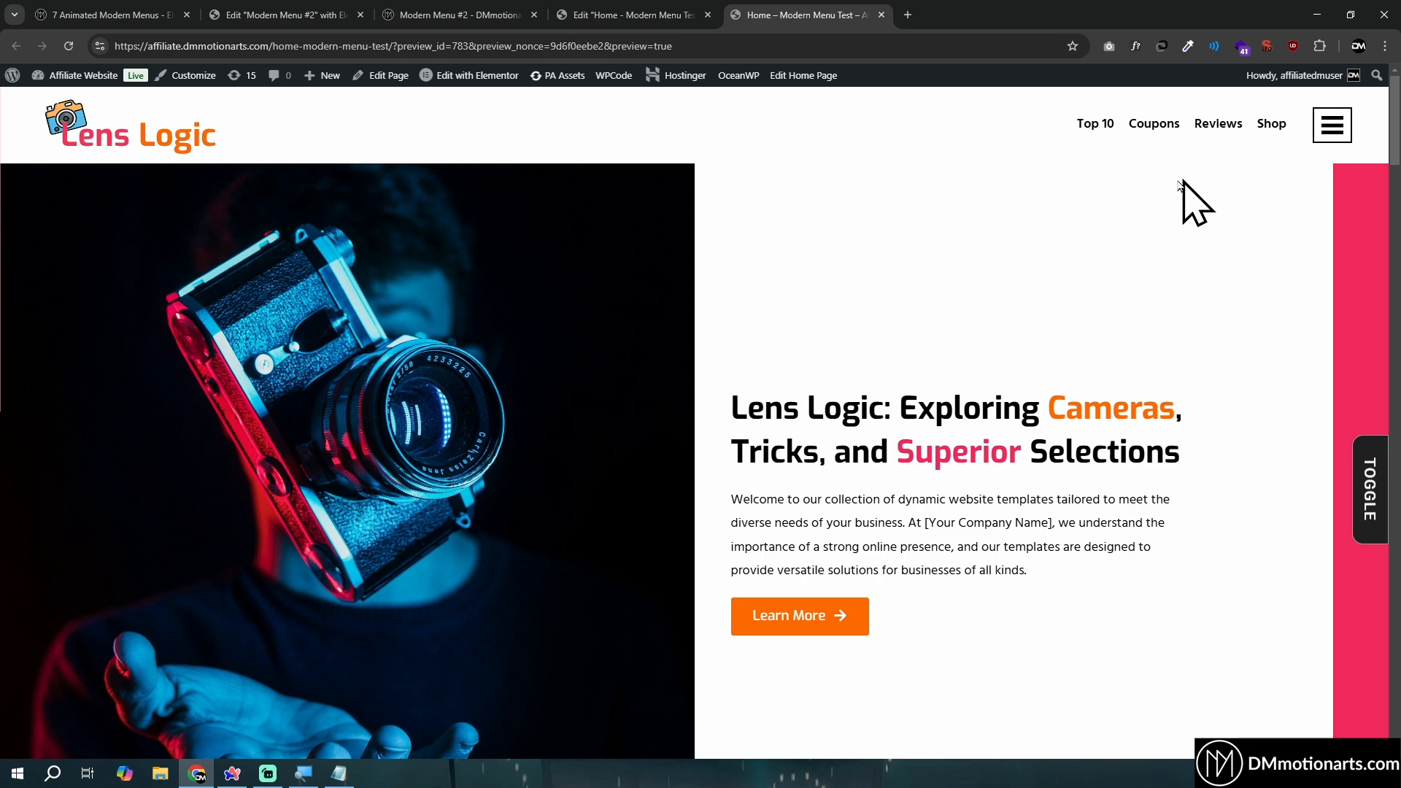
# - Close the open menu on the Modern Menu #2 demo page and read the notes about removing scrolling and non-sticky headers
pyautogui.click(447, 17)
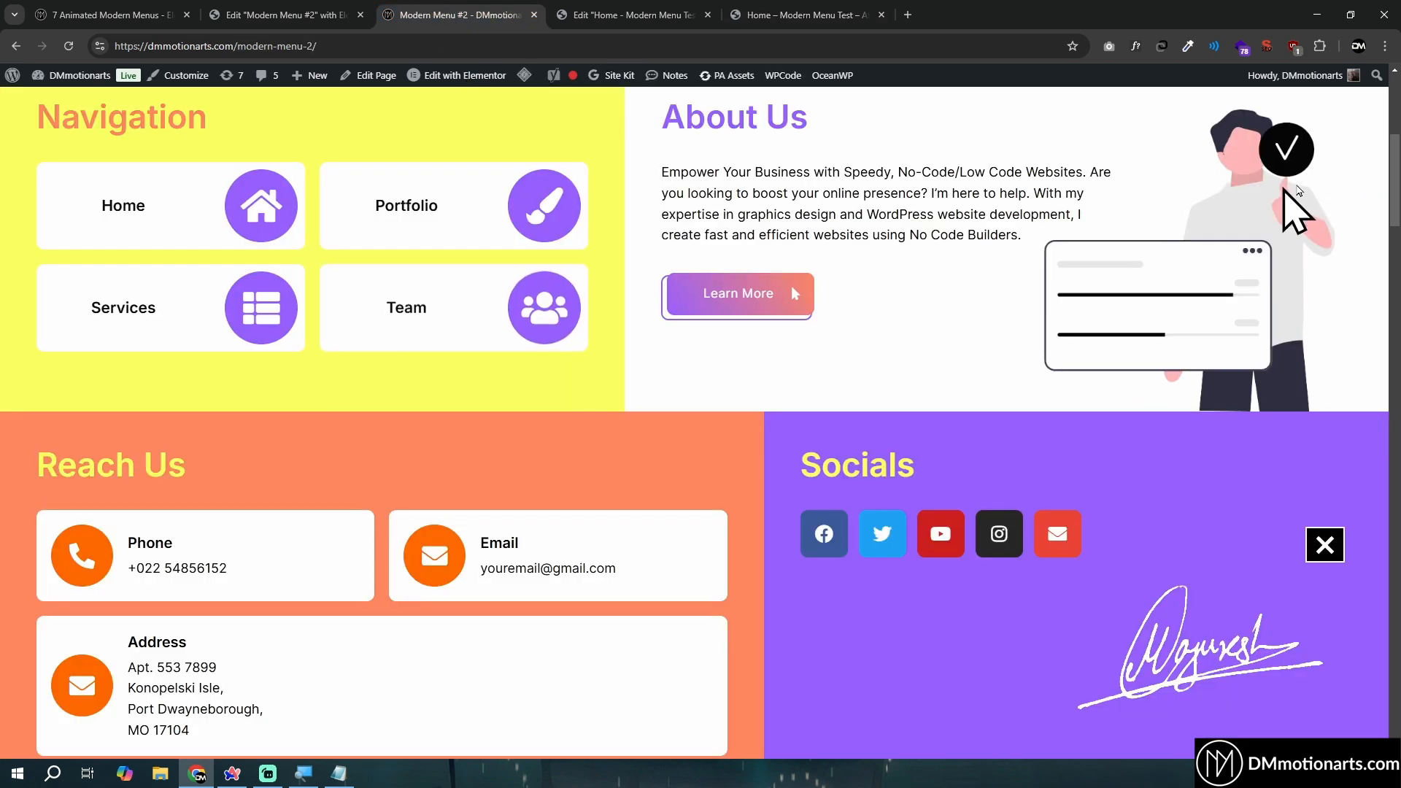
pyautogui.click(1325, 544)
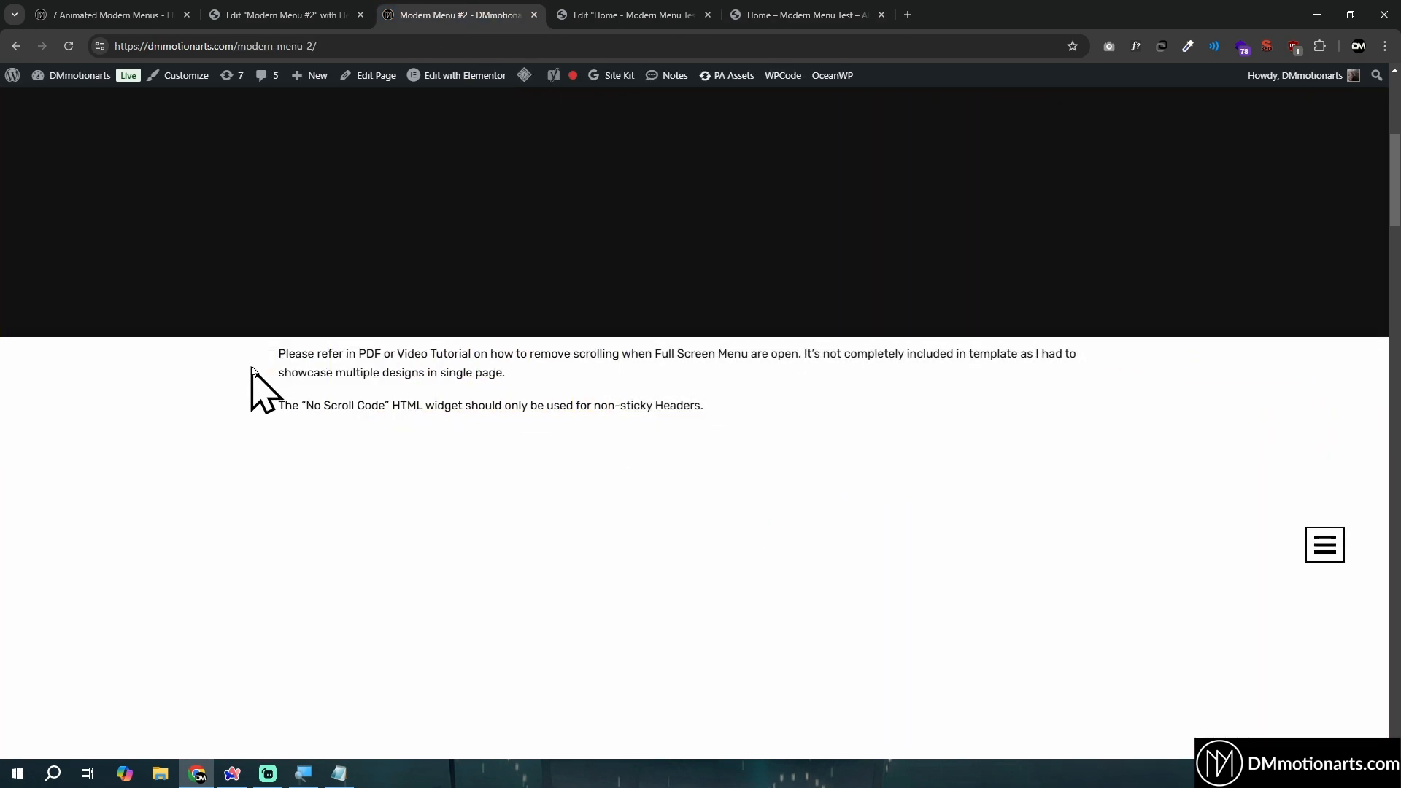
pyautogui.moveTo(278, 354); pyautogui.dragTo(840, 400)
pyautogui.click(332, 353)
pyautogui.moveTo(279, 354); pyautogui.dragTo(591, 370)
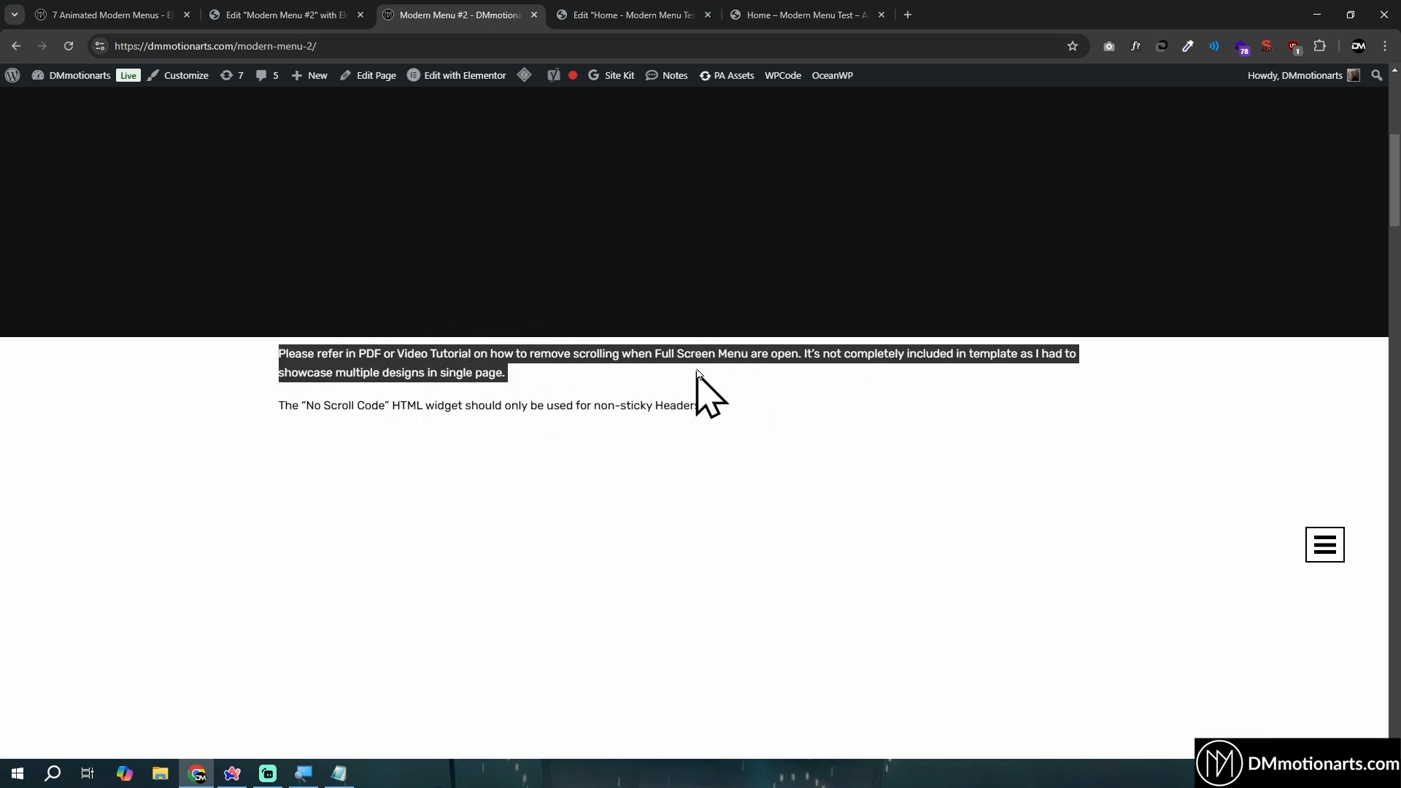
pyautogui.moveTo(756, 367); pyautogui.dragTo(938, 407)
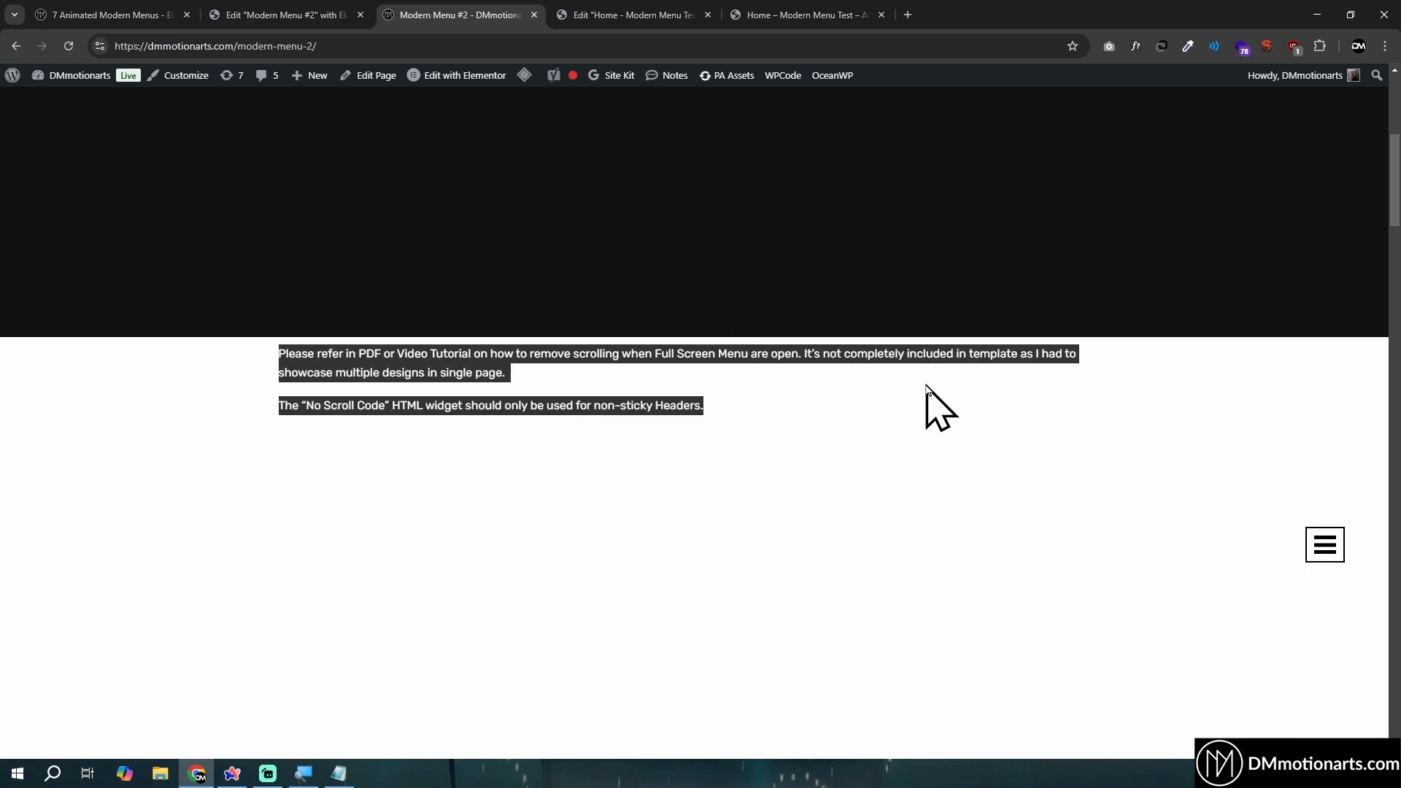
pyautogui.click(938, 407)
pyautogui.scroll(-2, 770, 385)
pyautogui.moveTo(257, 255); pyautogui.dragTo(656, 260)
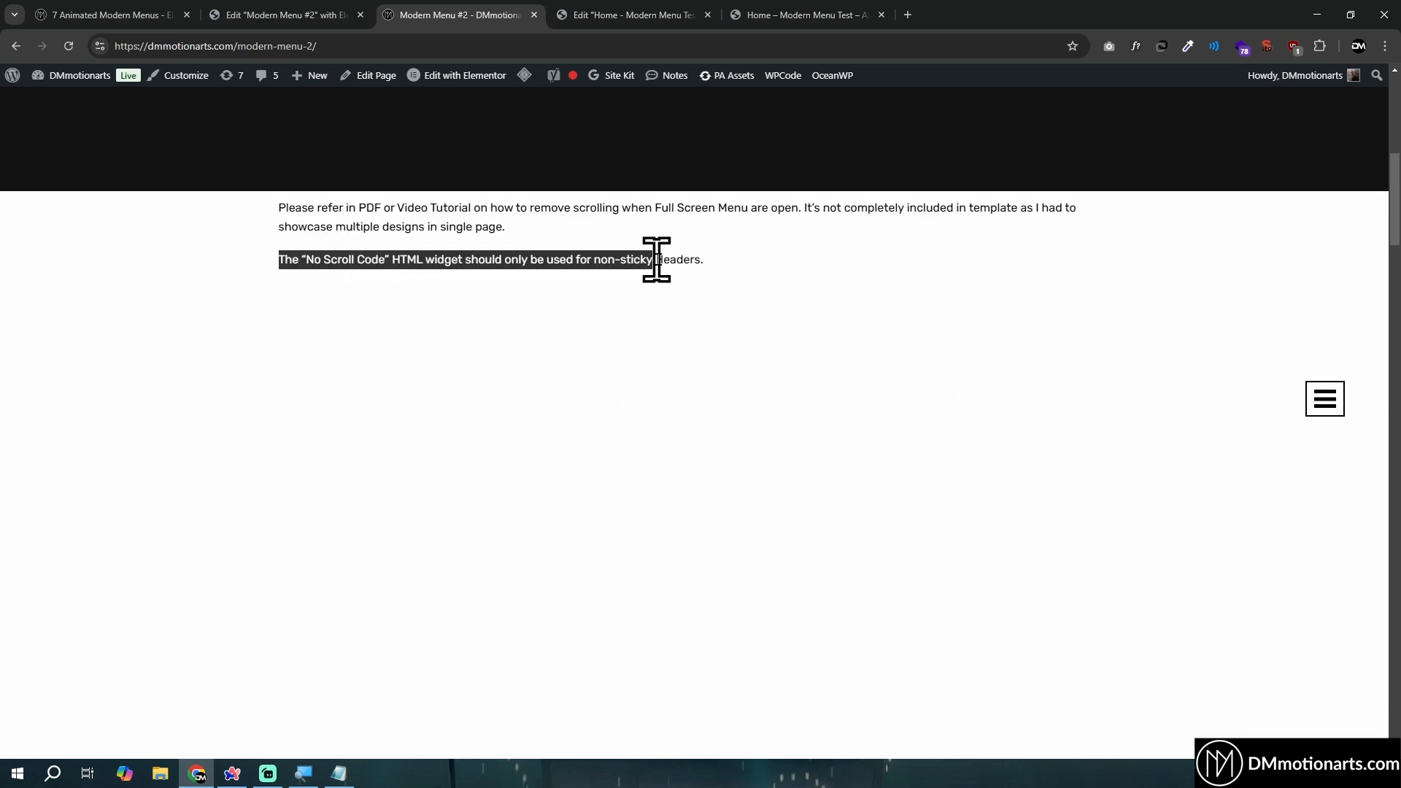
pyautogui.click(749, 259)
# - Scroll through the Home page preview to check how the header behaves
pyautogui.click(769, 16)
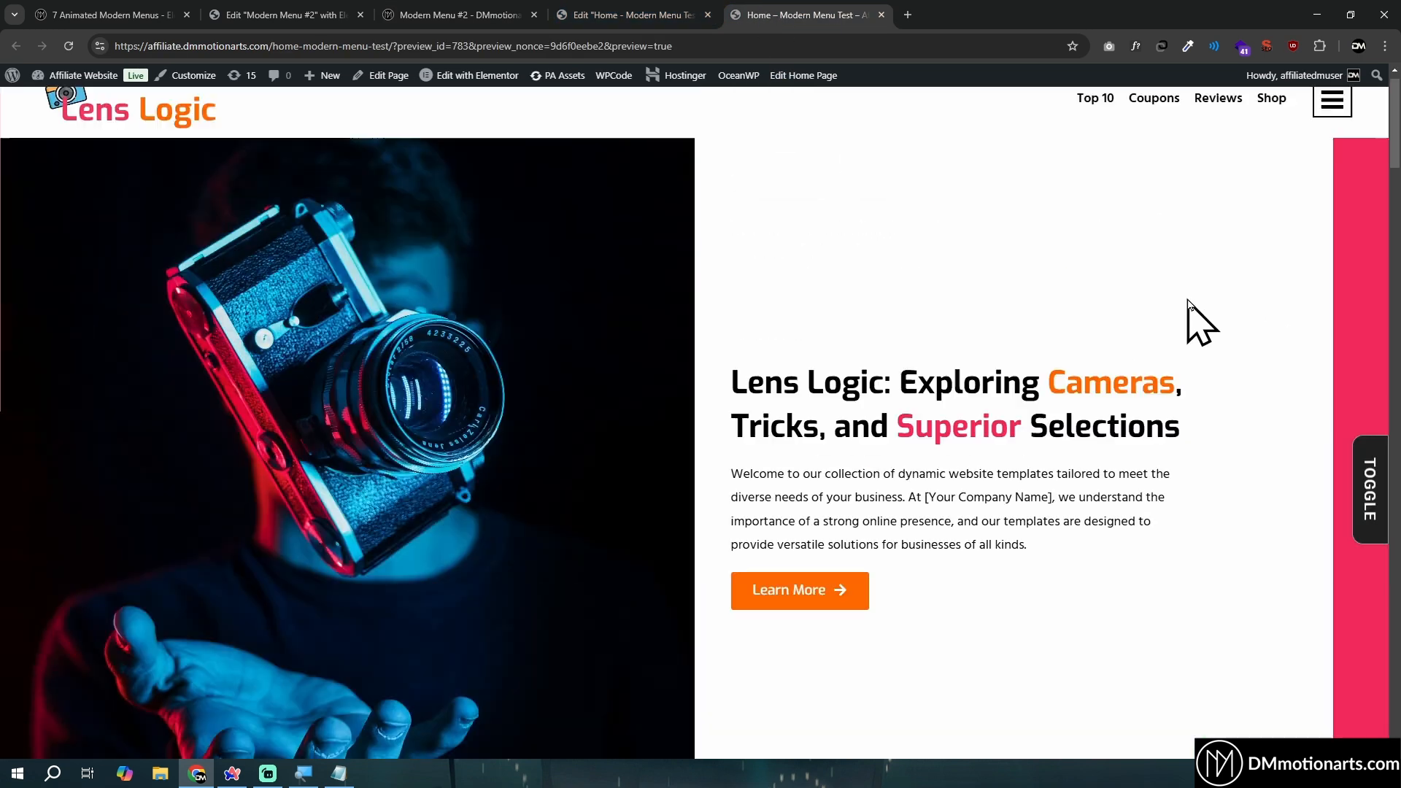
pyautogui.scroll(-10, 1197, 306)
pyautogui.scroll(10, 1234, 446)
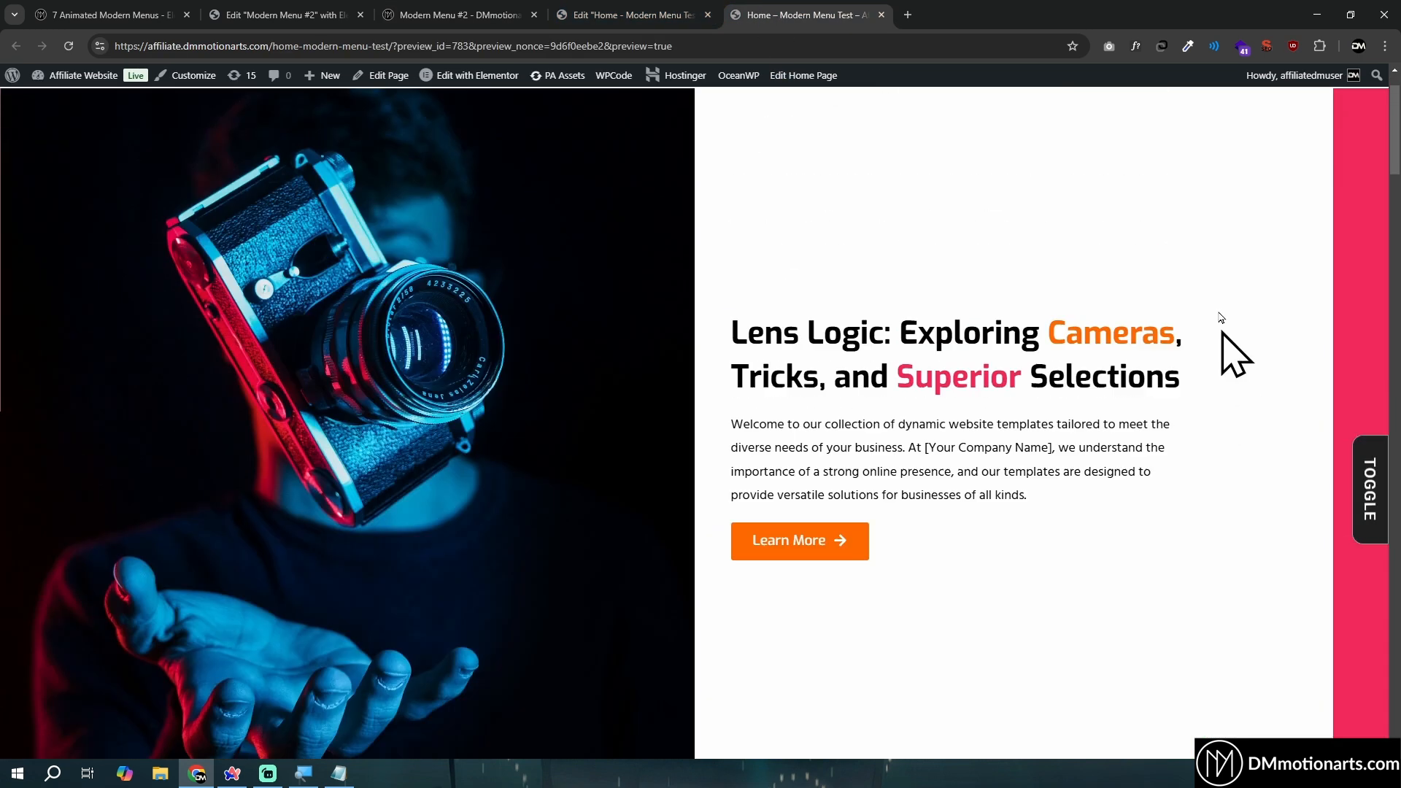
pyautogui.scroll(2, 642, 153)
pyautogui.scroll(-10, 697, 204)
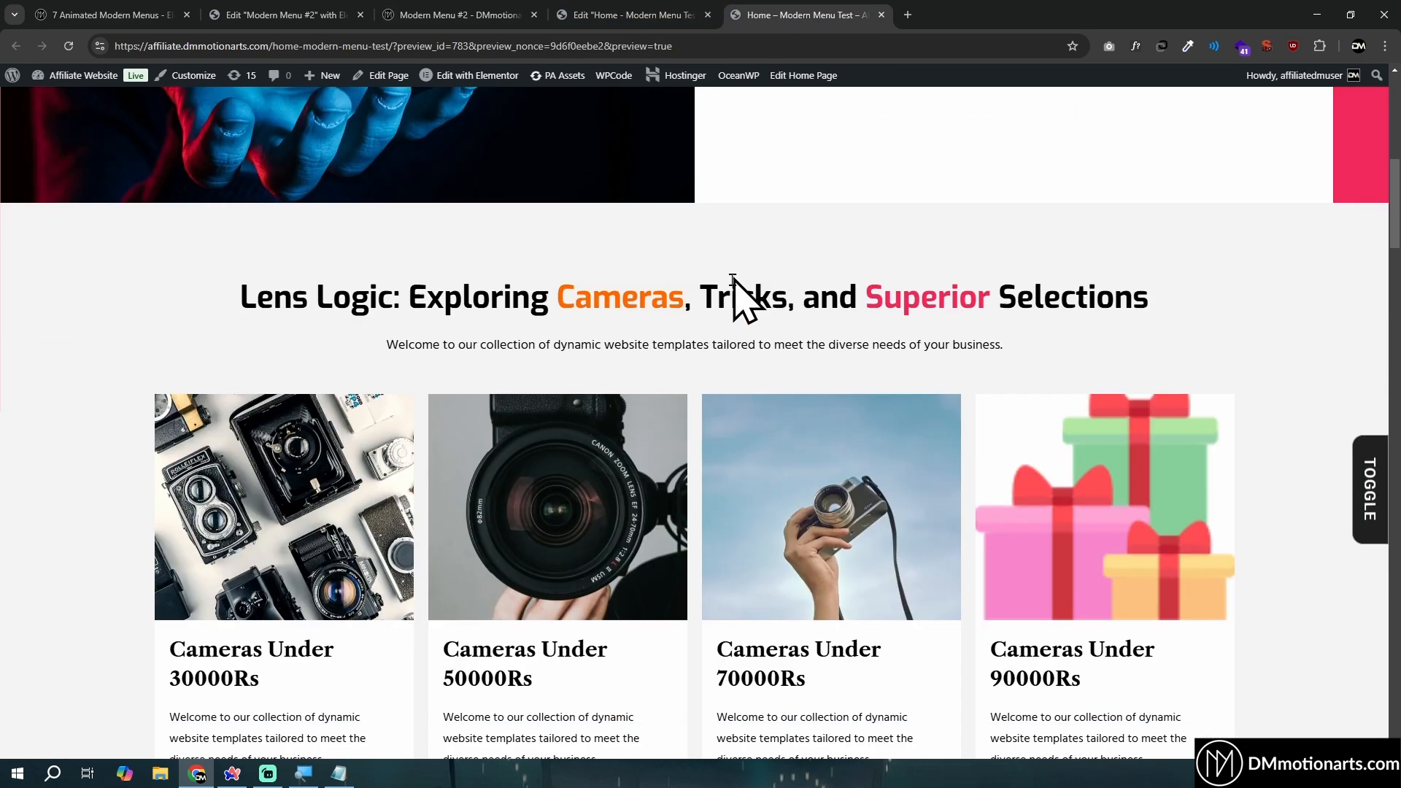
pyautogui.scroll(10, 740, 290)
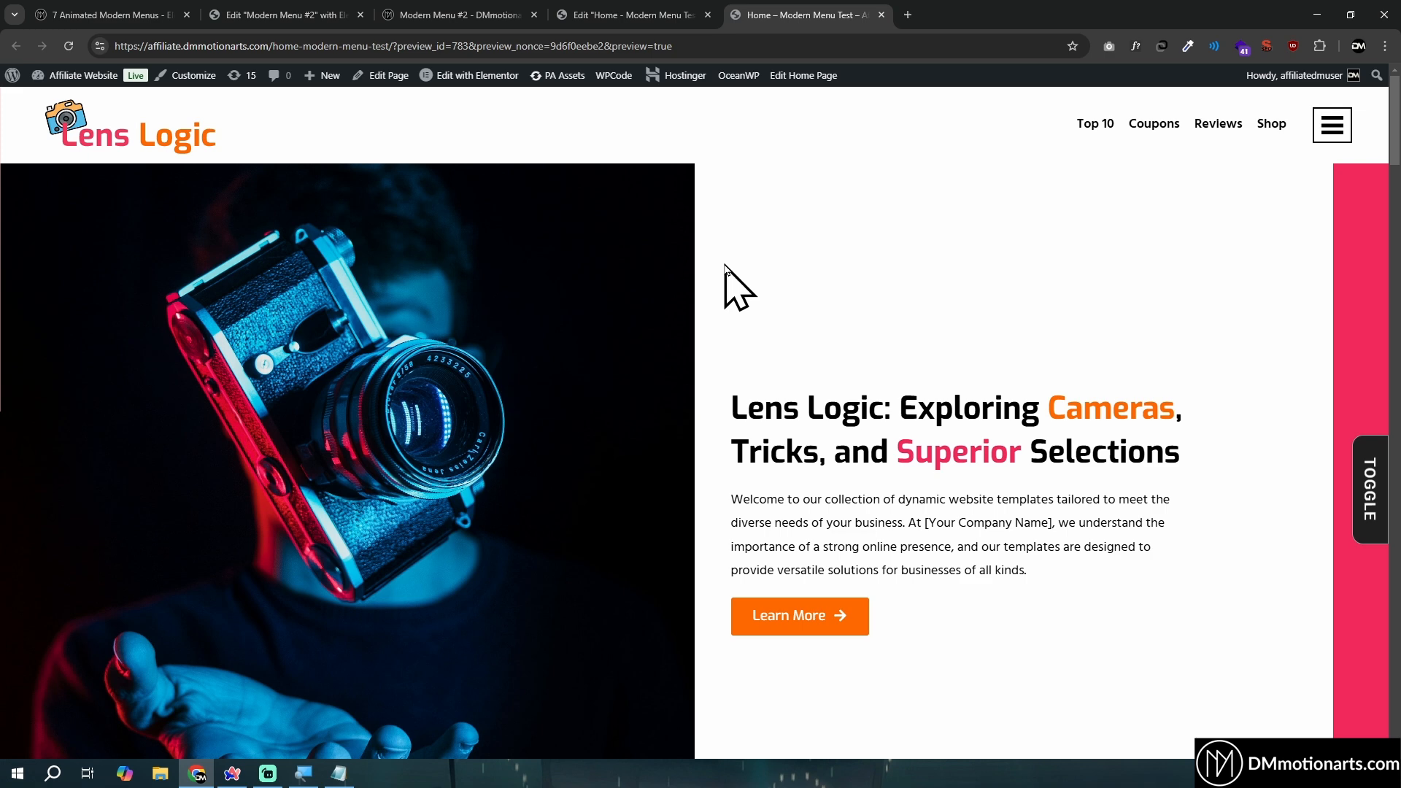
# - Duplicate the Code widget in the Home page editor, rename the copy as No Scroll Code and place it above the Code widget
pyautogui.click(632, 15)
pyautogui.click(1022, 345)
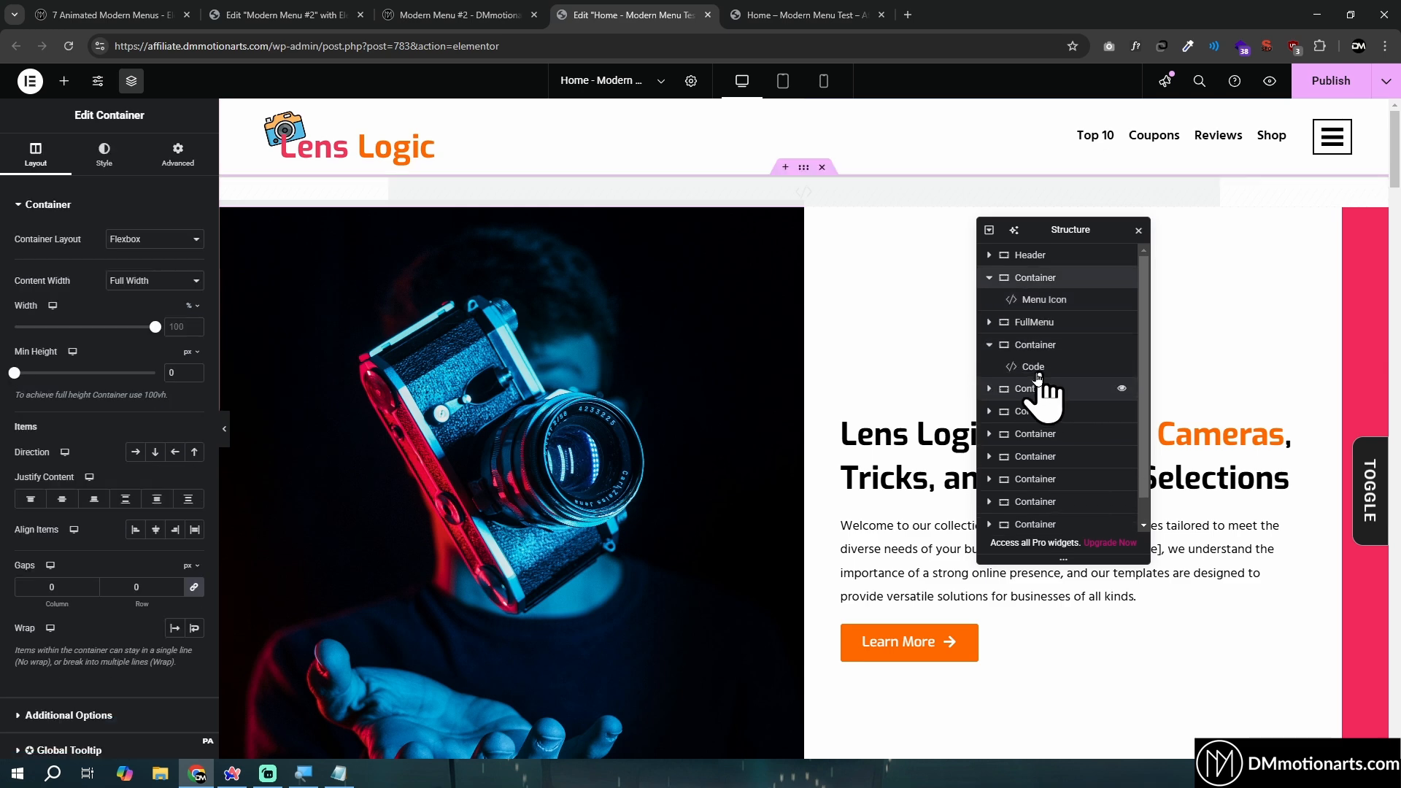
pyautogui.click(1035, 369)
pyautogui.rightClick(1035, 369)
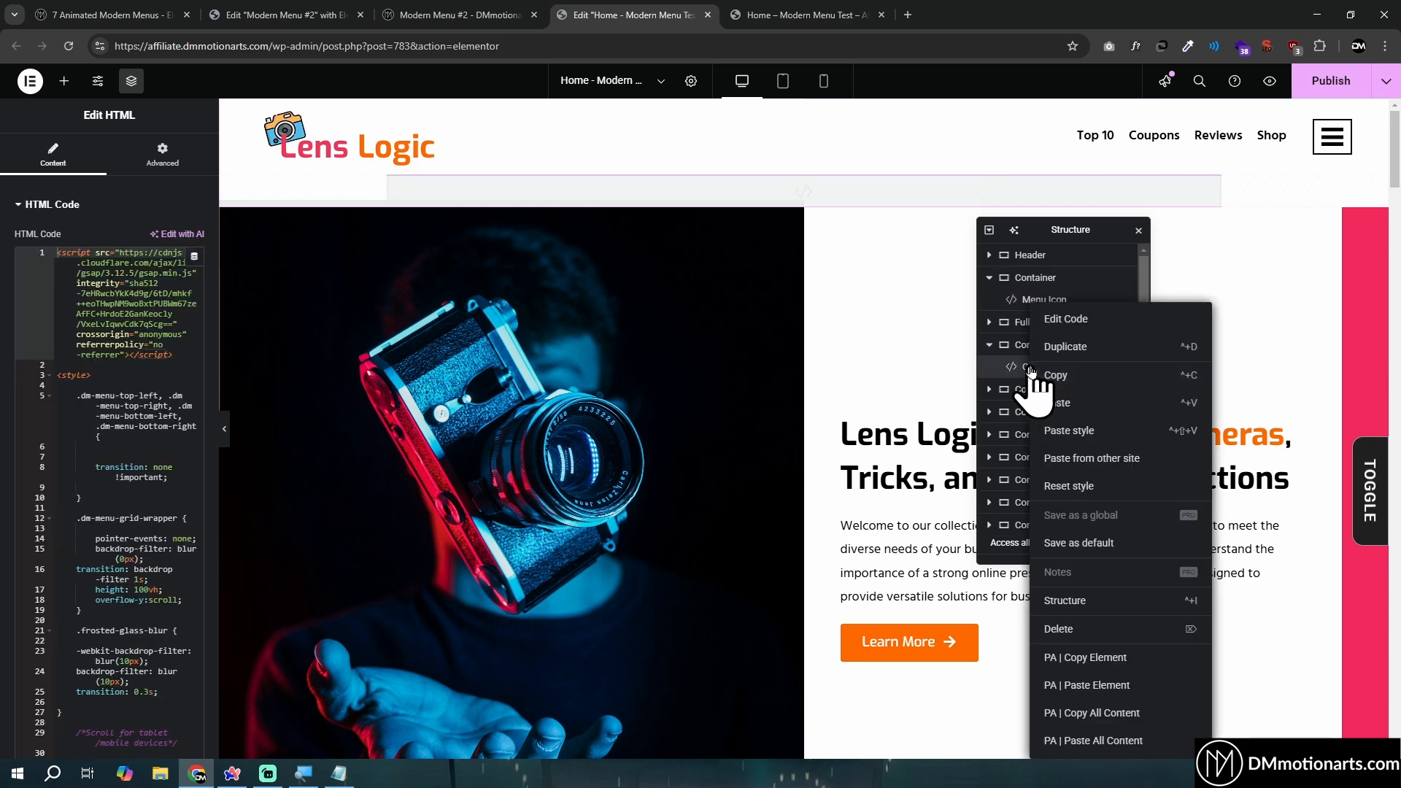
pyautogui.click(1067, 352)
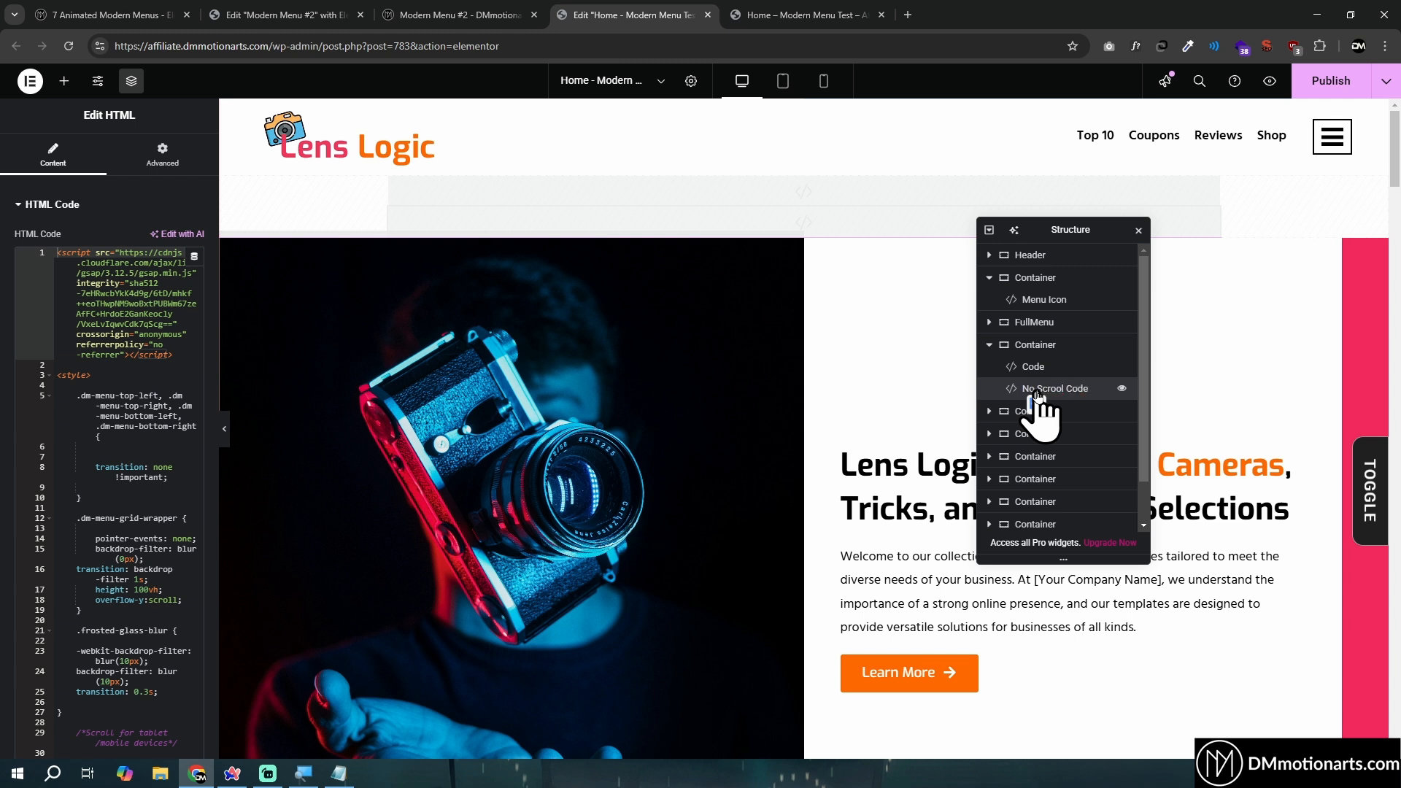
pyautogui.moveTo(1038, 397); pyautogui.dragTo(1057, 376)
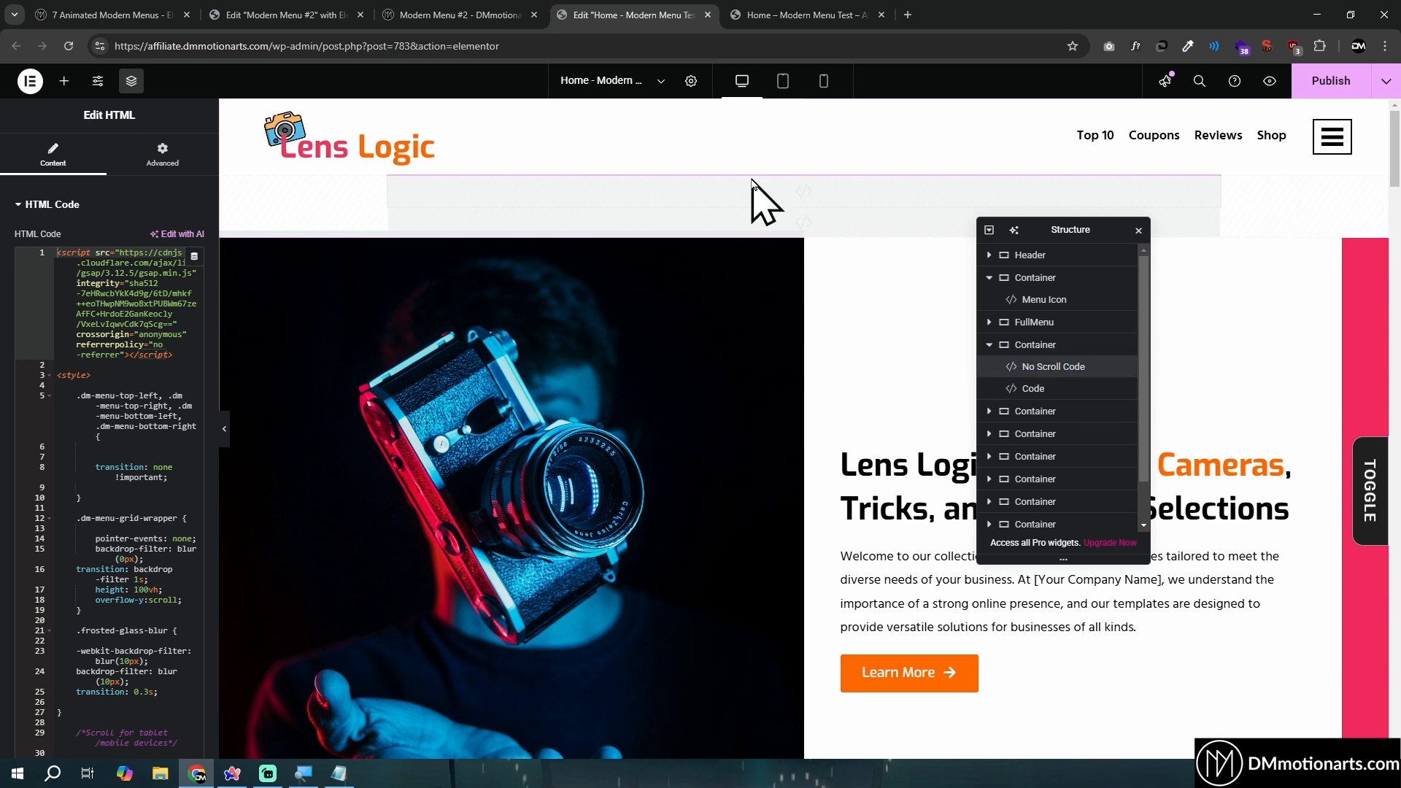
# - Compare the scrolling of the Modern Menu #2 demo page with that of the Home page preview
pyautogui.click(511, 16)
pyautogui.scroll(8, 954, 369)
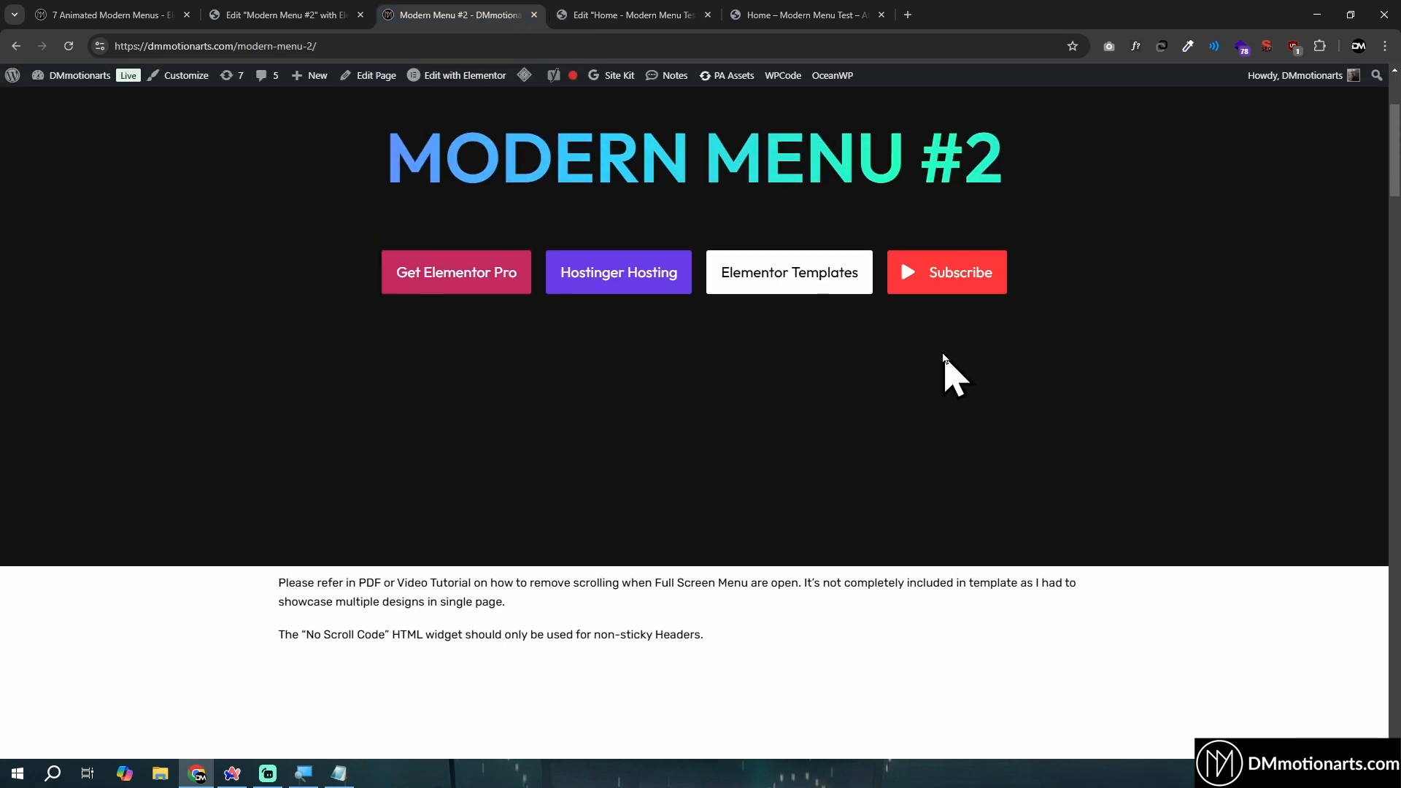
pyautogui.scroll(-8, 979, 397)
pyautogui.click(759, 14)
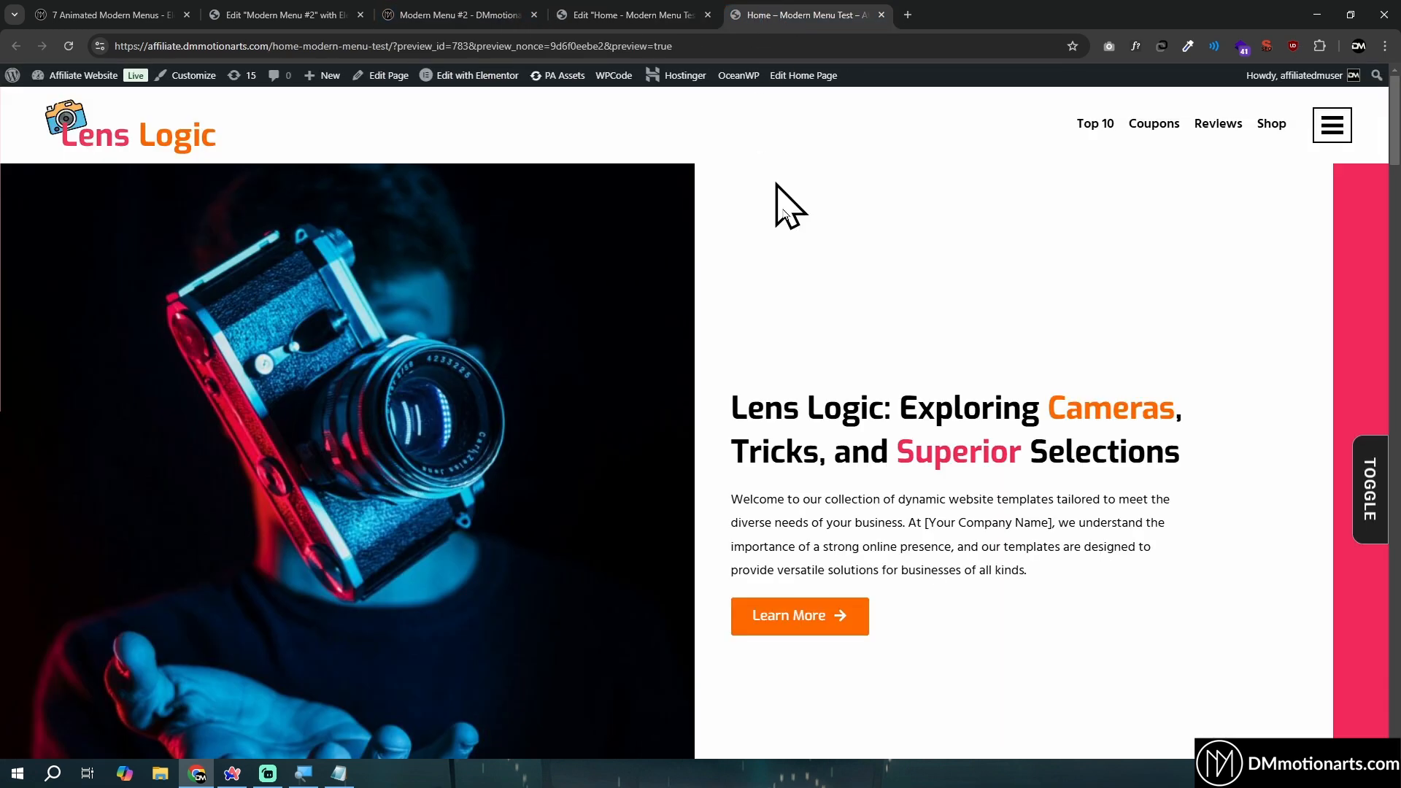
pyautogui.scroll(-4, 948, 380)
pyautogui.scroll(4, 963, 219)
# - Clear all the HTML code from the Home page's No Scroll Code widget
pyautogui.click(613, 16)
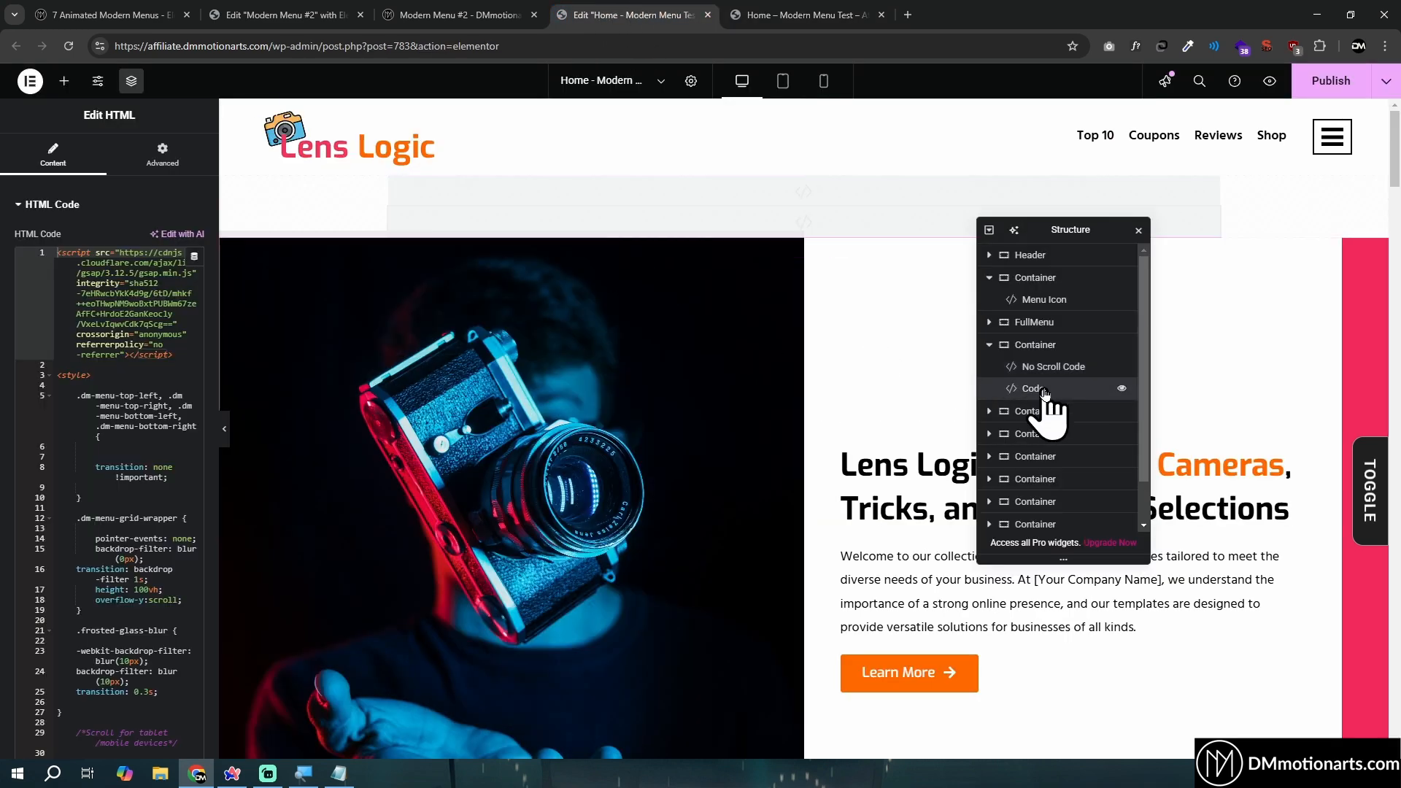
pyautogui.click(1054, 366)
pyautogui.click(102, 358)
pyautogui.hotkey('ctrl', 'a')
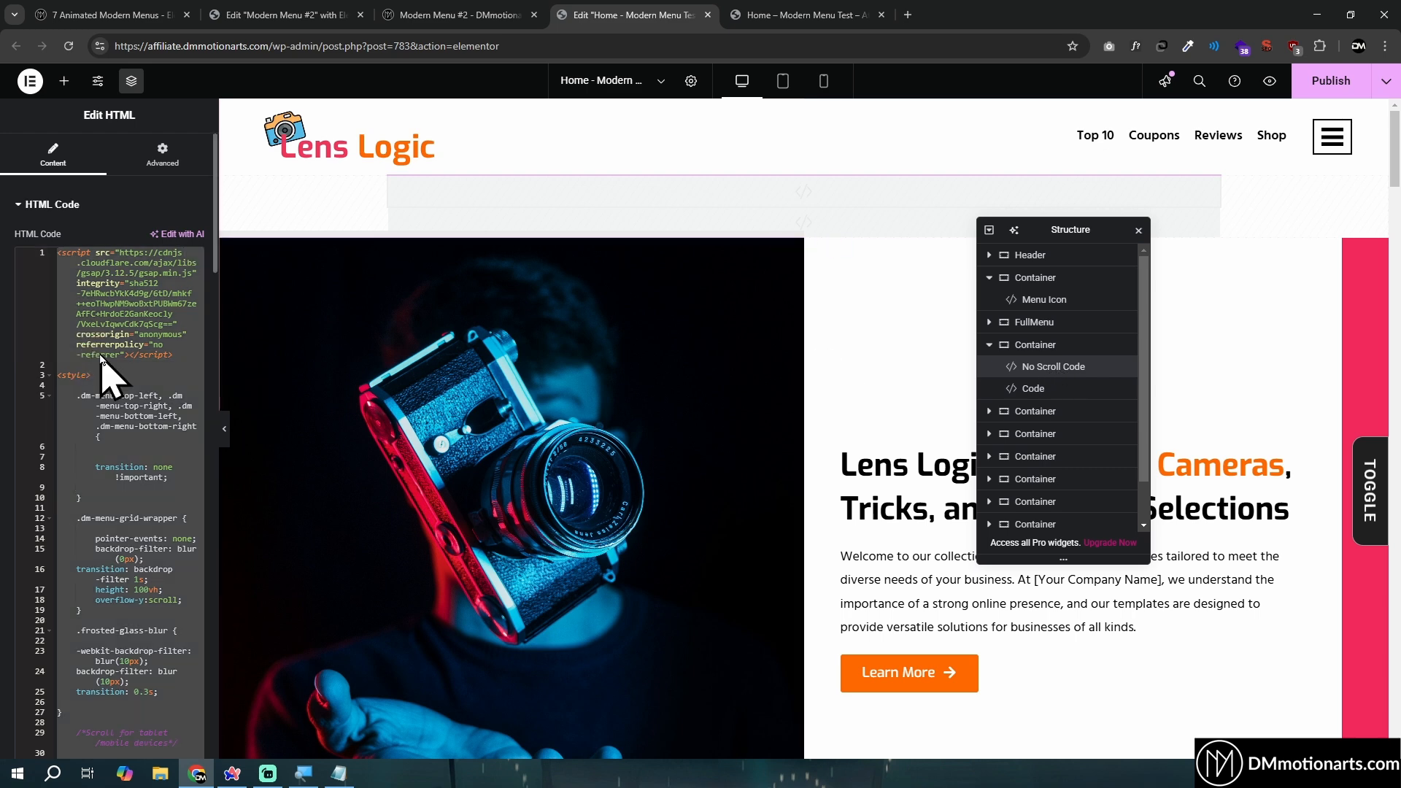
pyautogui.press('BackSpace')
# - Copy the No Scroll Code widget's code from the Modern Menu #2 editor and paste it into the Home page's No Scroll Code widget
pyautogui.click(292, 15)
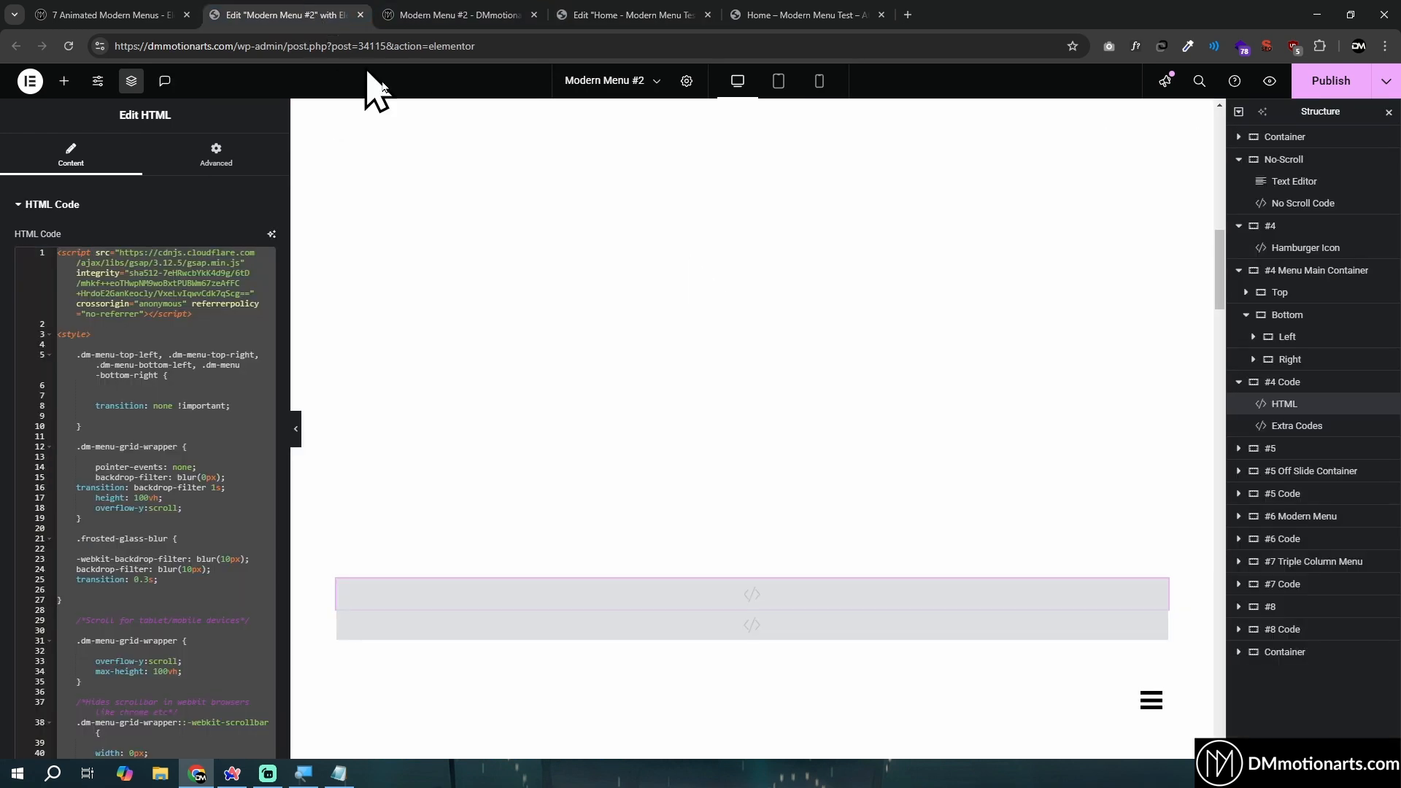
pyautogui.click(1301, 203)
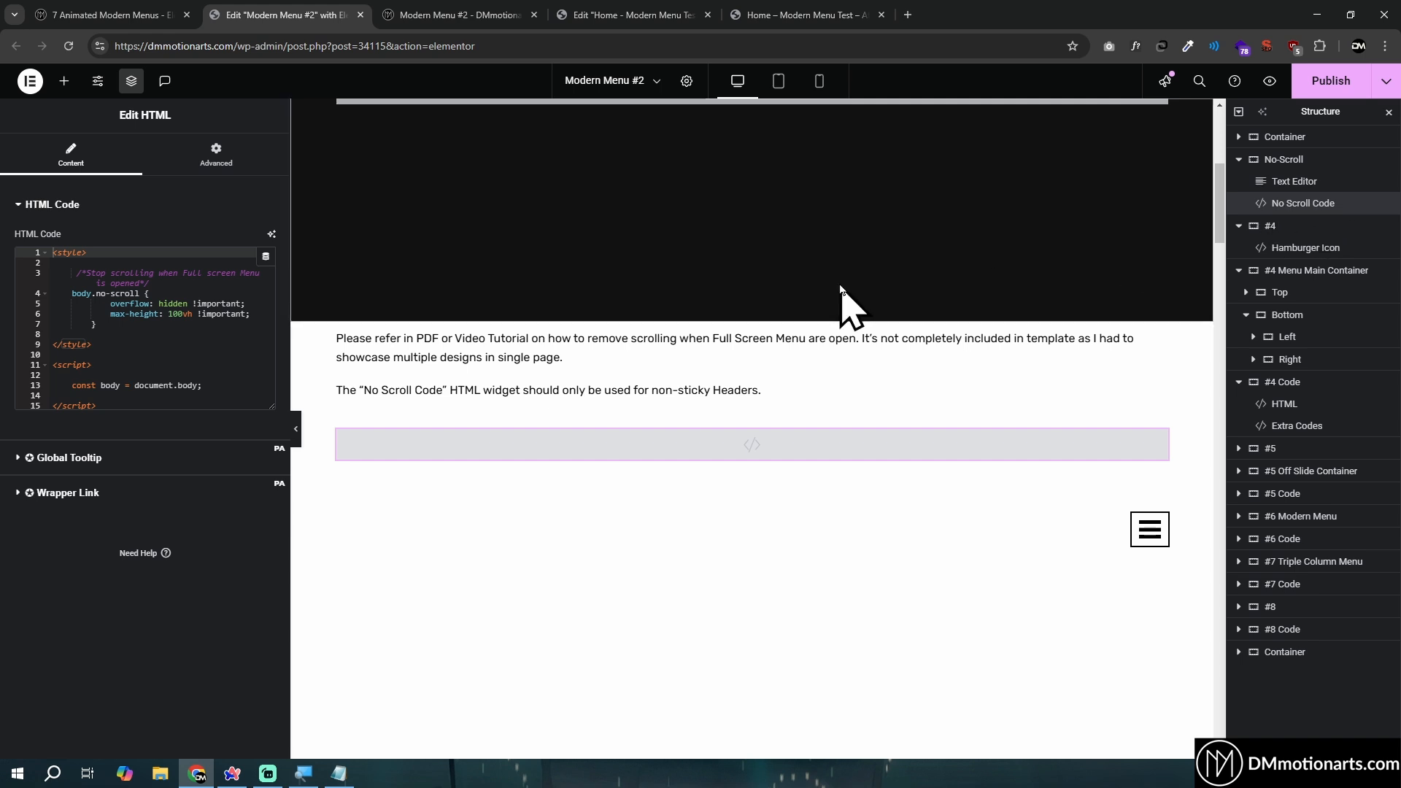
pyautogui.click(212, 314)
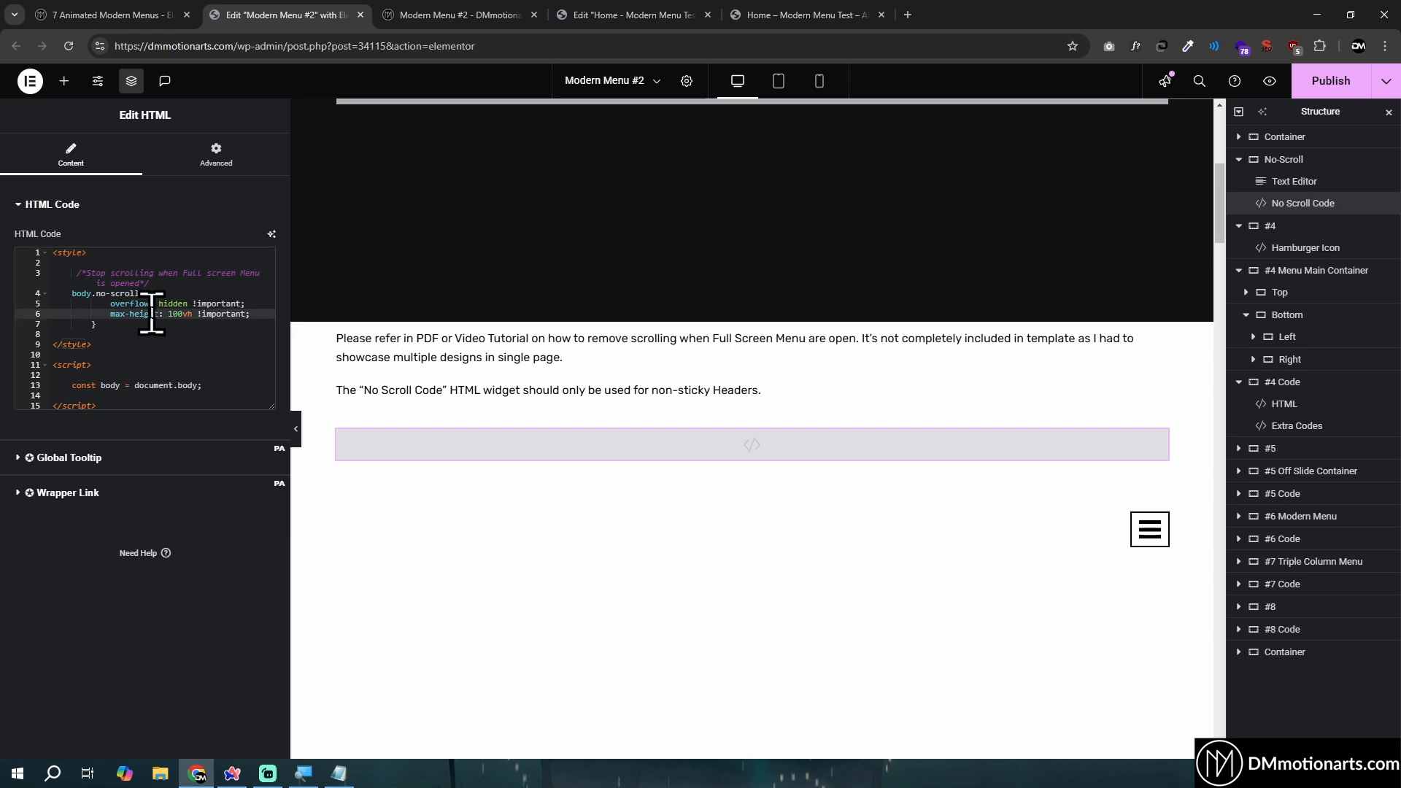
pyautogui.hotkey('ctrl', 'a')
pyautogui.click(673, 15)
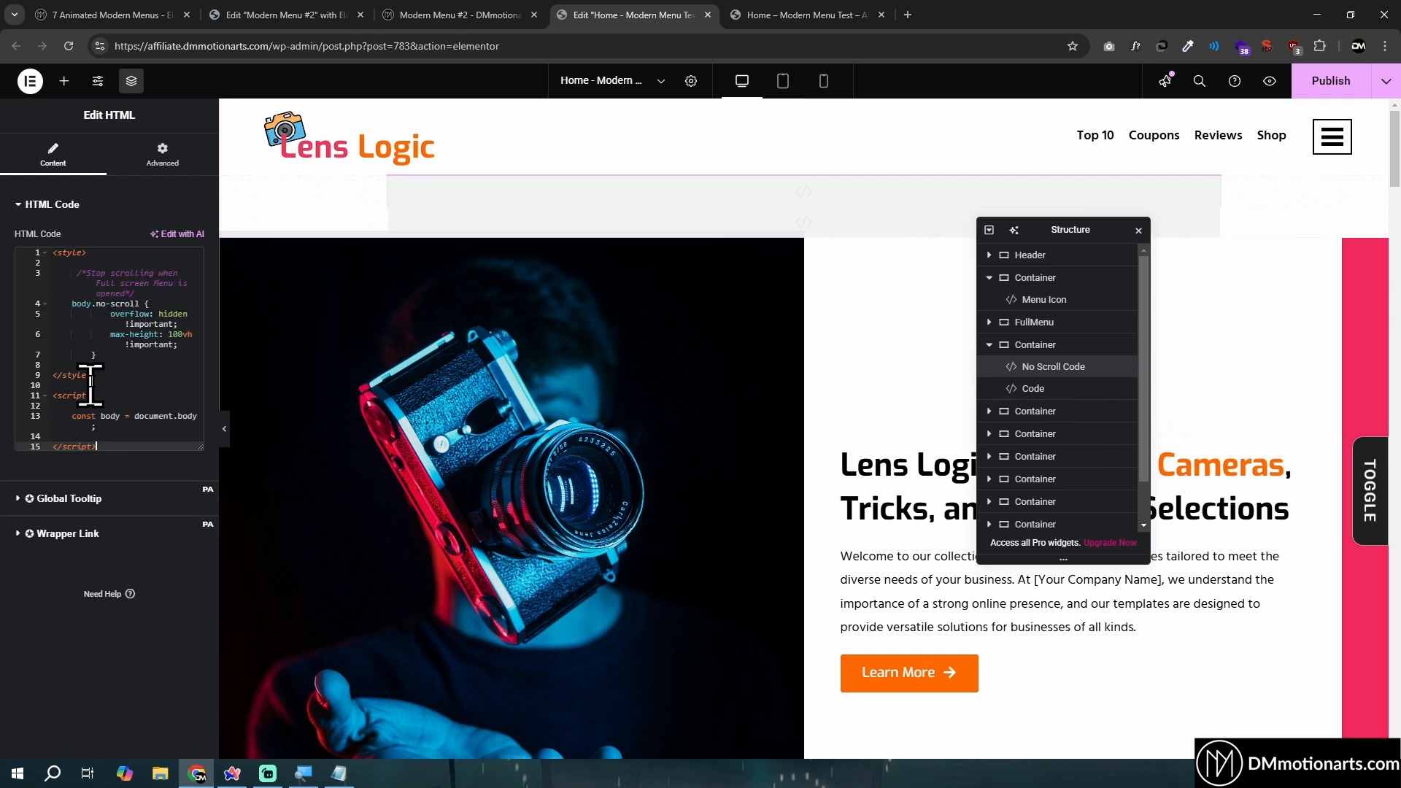
pyautogui.click(146, 355)
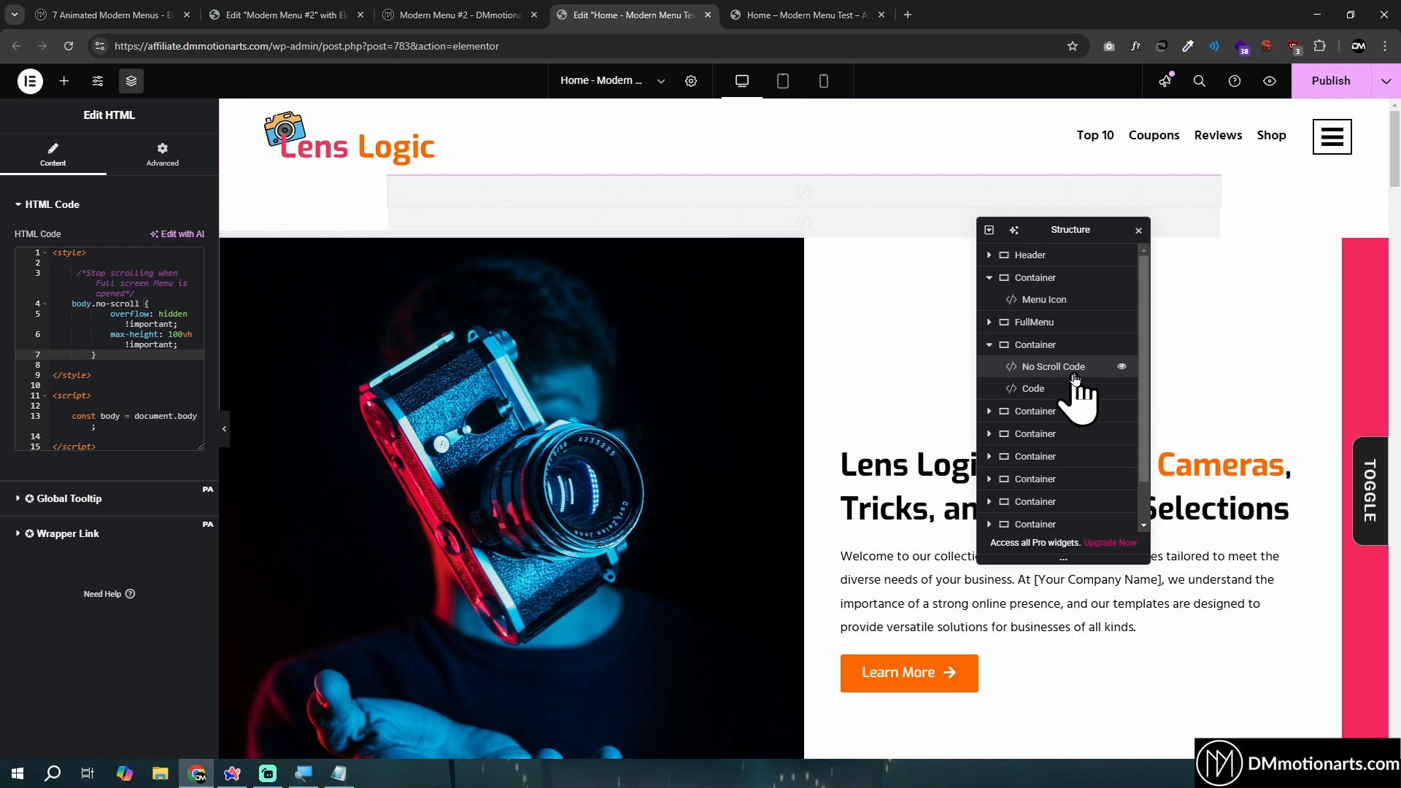
# - Uncomment the body.classList.remove('no-scroll') line in the Code widget's script
pyautogui.click(1051, 393)
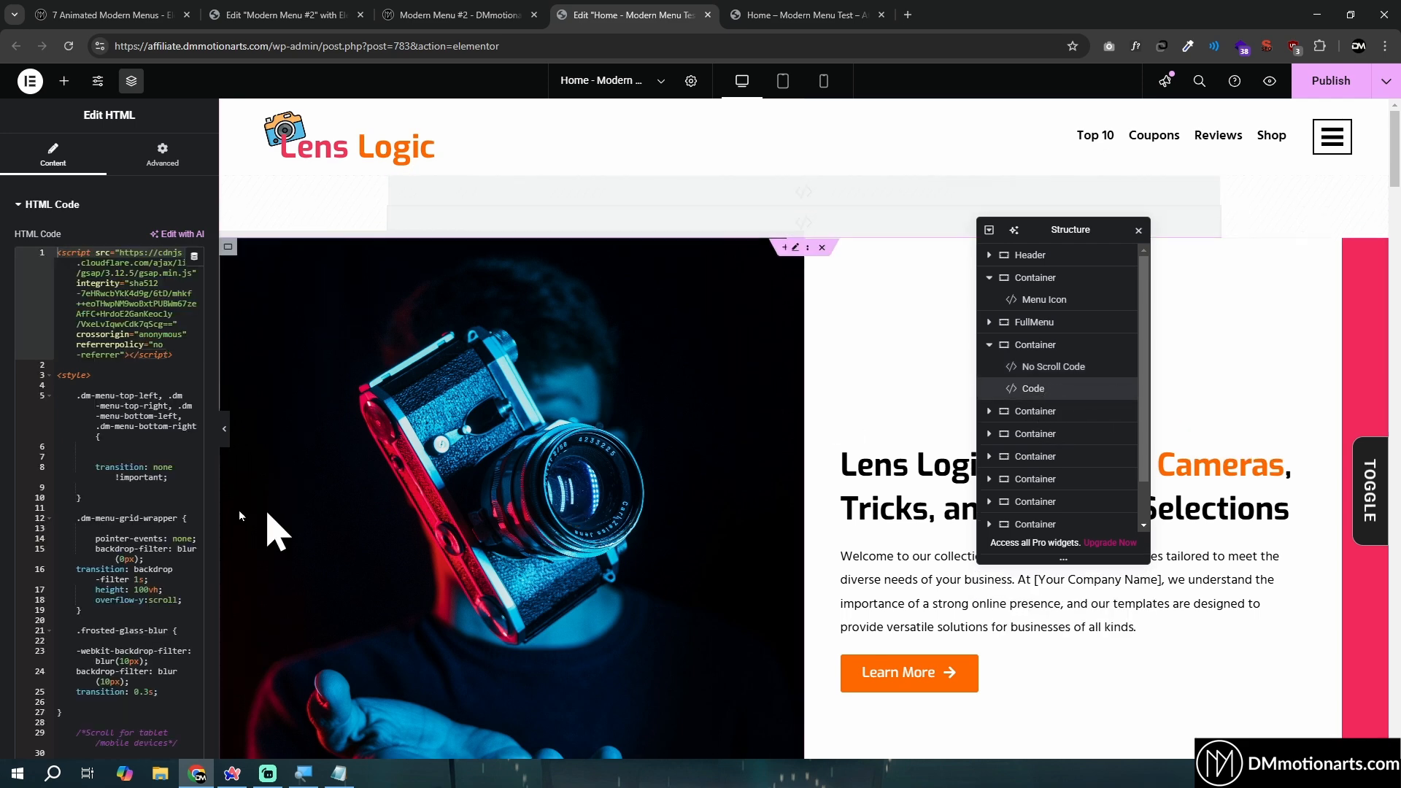
pyautogui.scroll(-6, 146, 469)
pyautogui.scroll(-2, 155, 449)
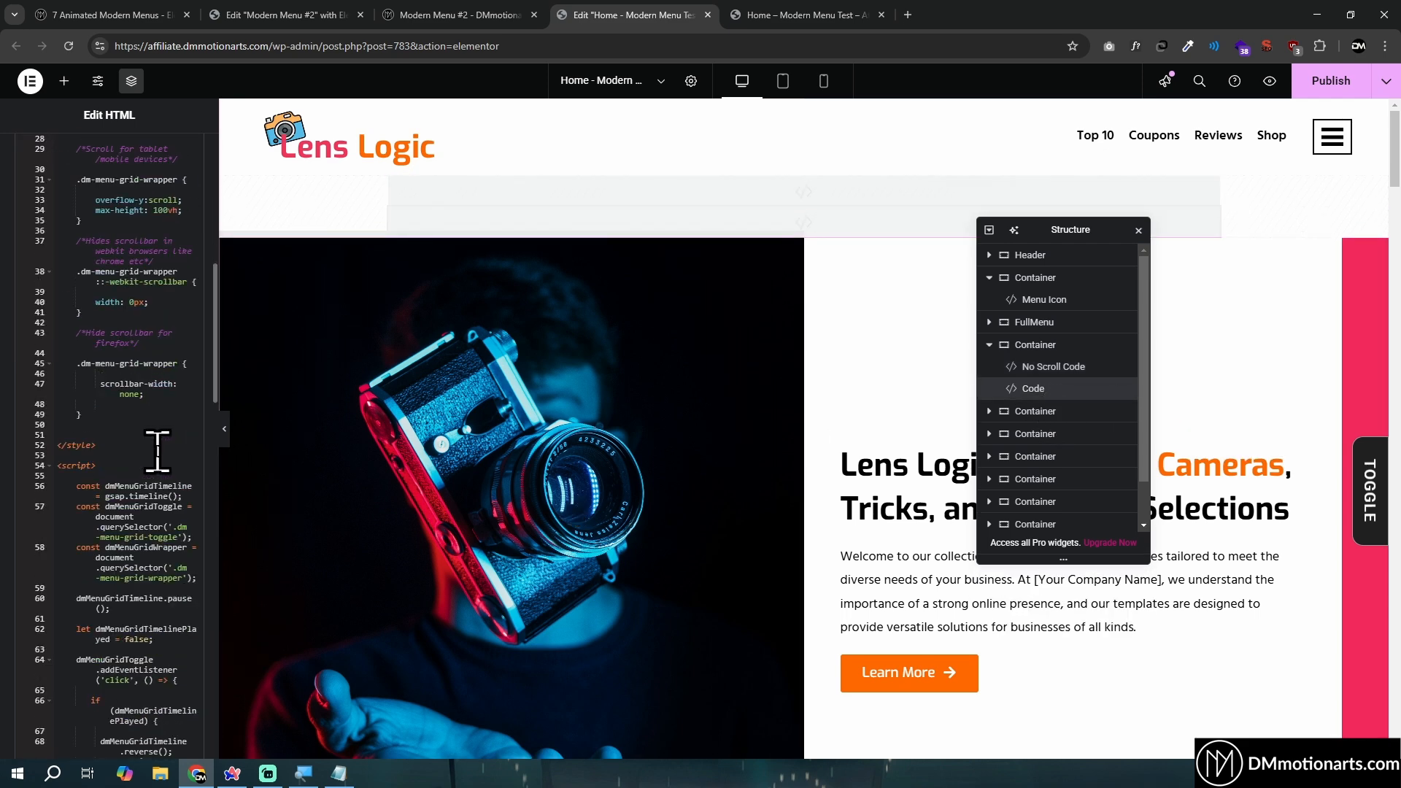
pyautogui.scroll(-5, 157, 451)
pyautogui.moveTo(100, 335); pyautogui.dragTo(173, 353)
pyautogui.moveTo(111, 516); pyautogui.dragTo(191, 544)
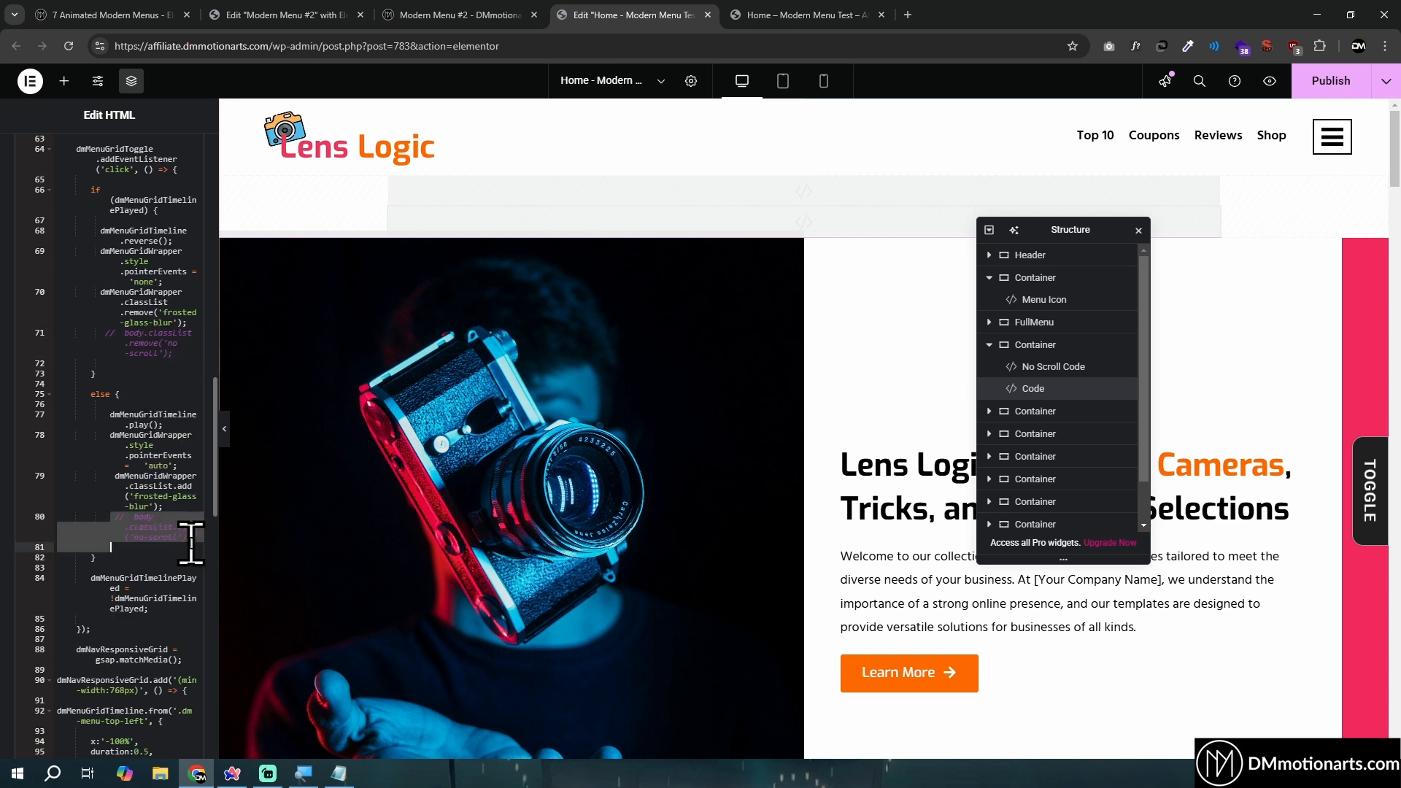
pyautogui.click(115, 334)
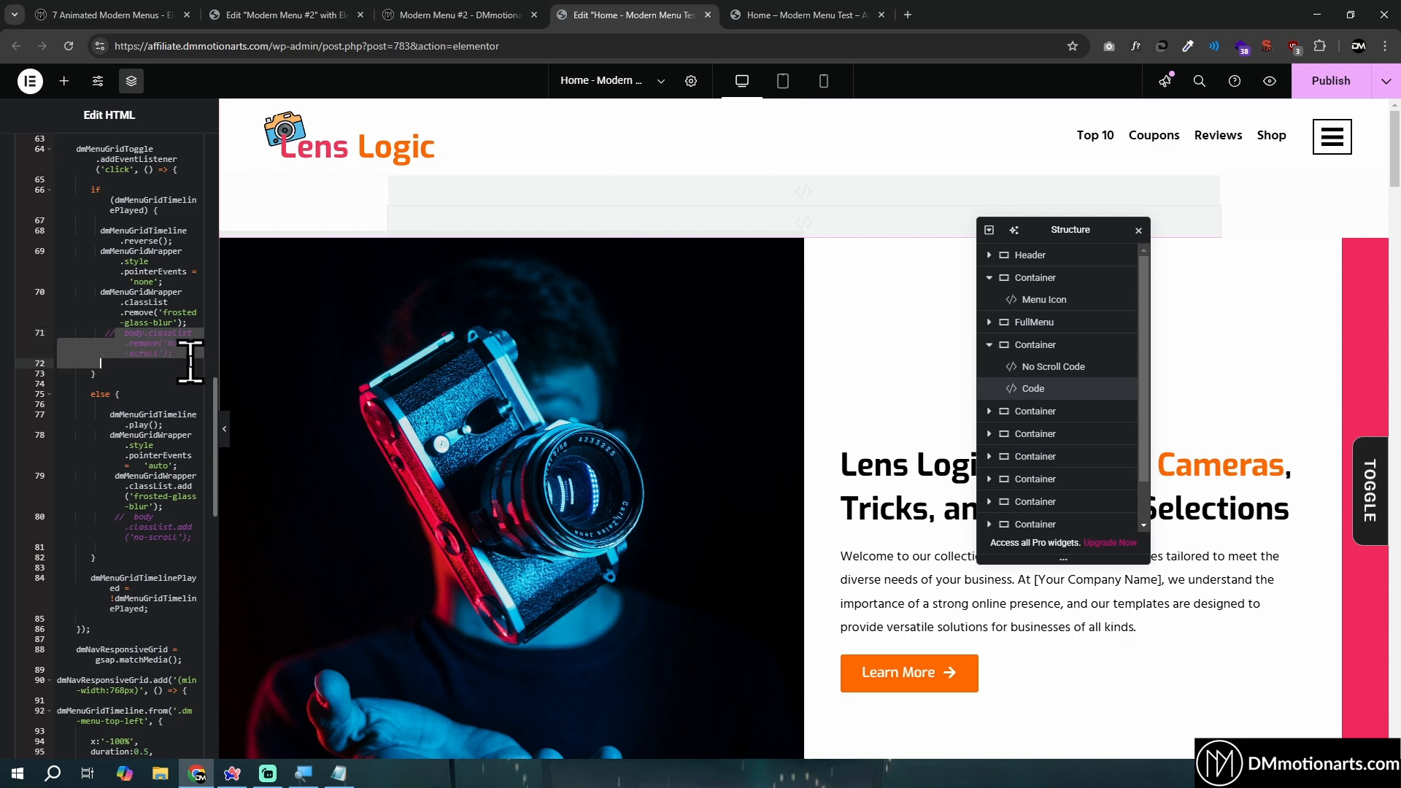
pyautogui.click(194, 360)
pyautogui.click(112, 334)
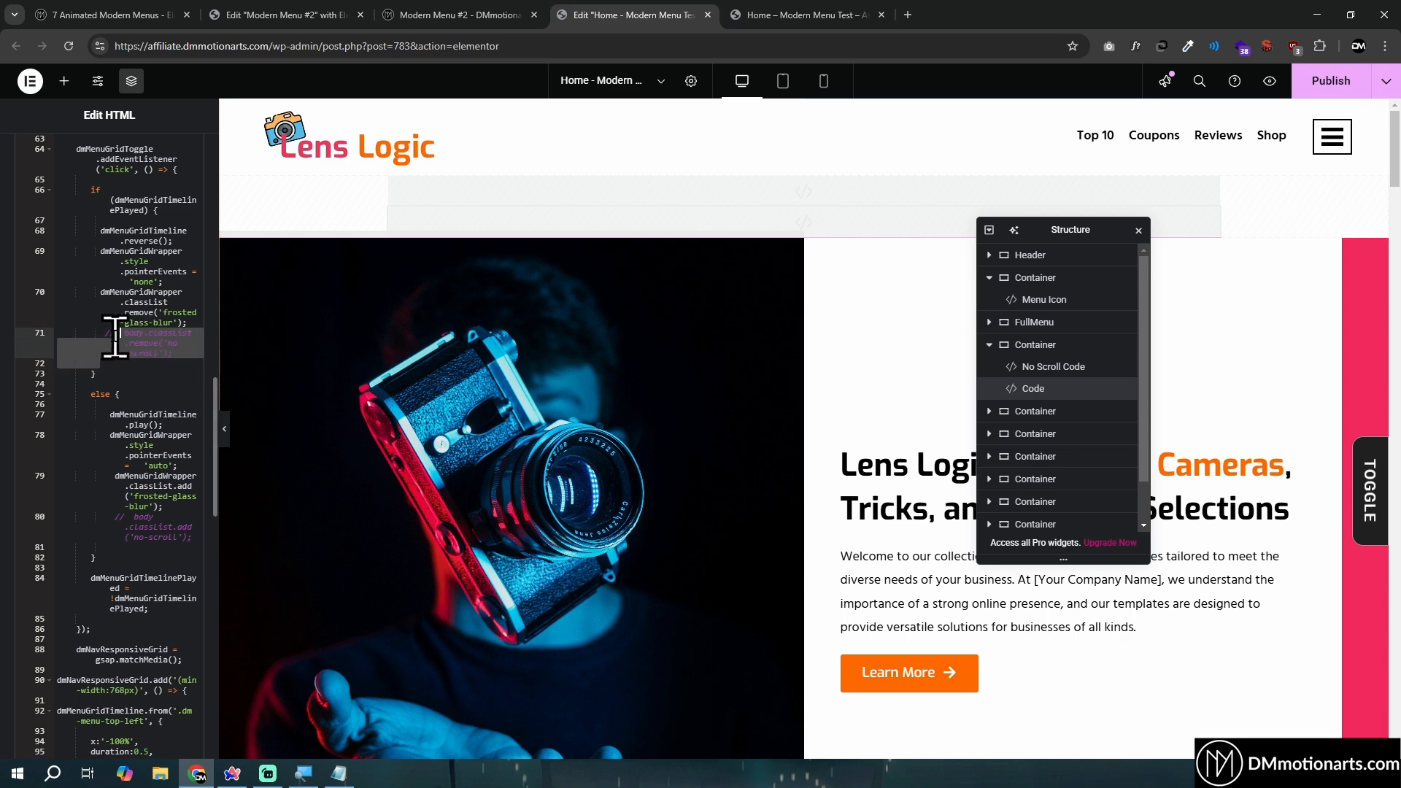
pyautogui.press('BackSpace')
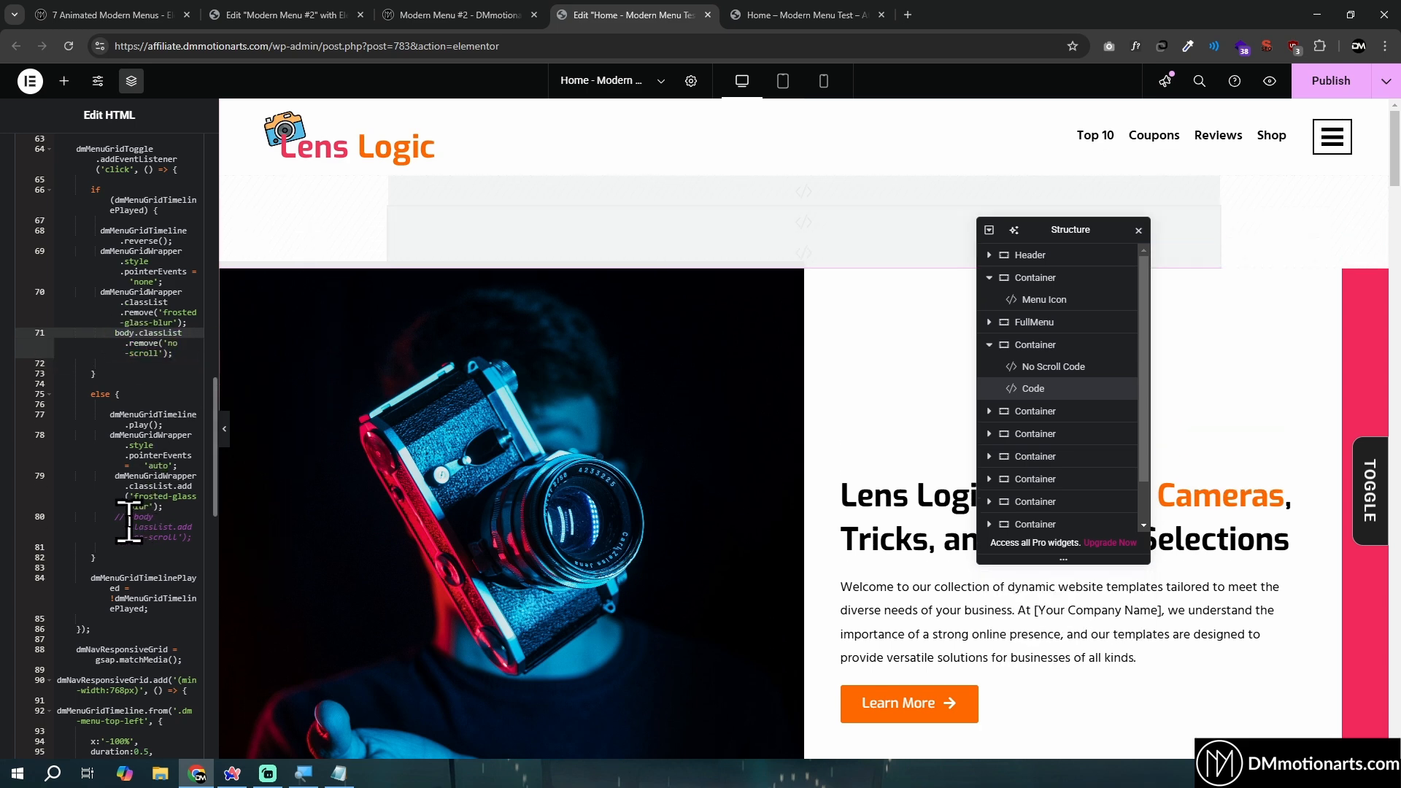
# - Uncomment the body.classList.add('no-scroll') line in the else branch of the Code widget's script
pyautogui.click(128, 517)
pyautogui.press('BackSpace')
pyautogui.press('BackSpace')
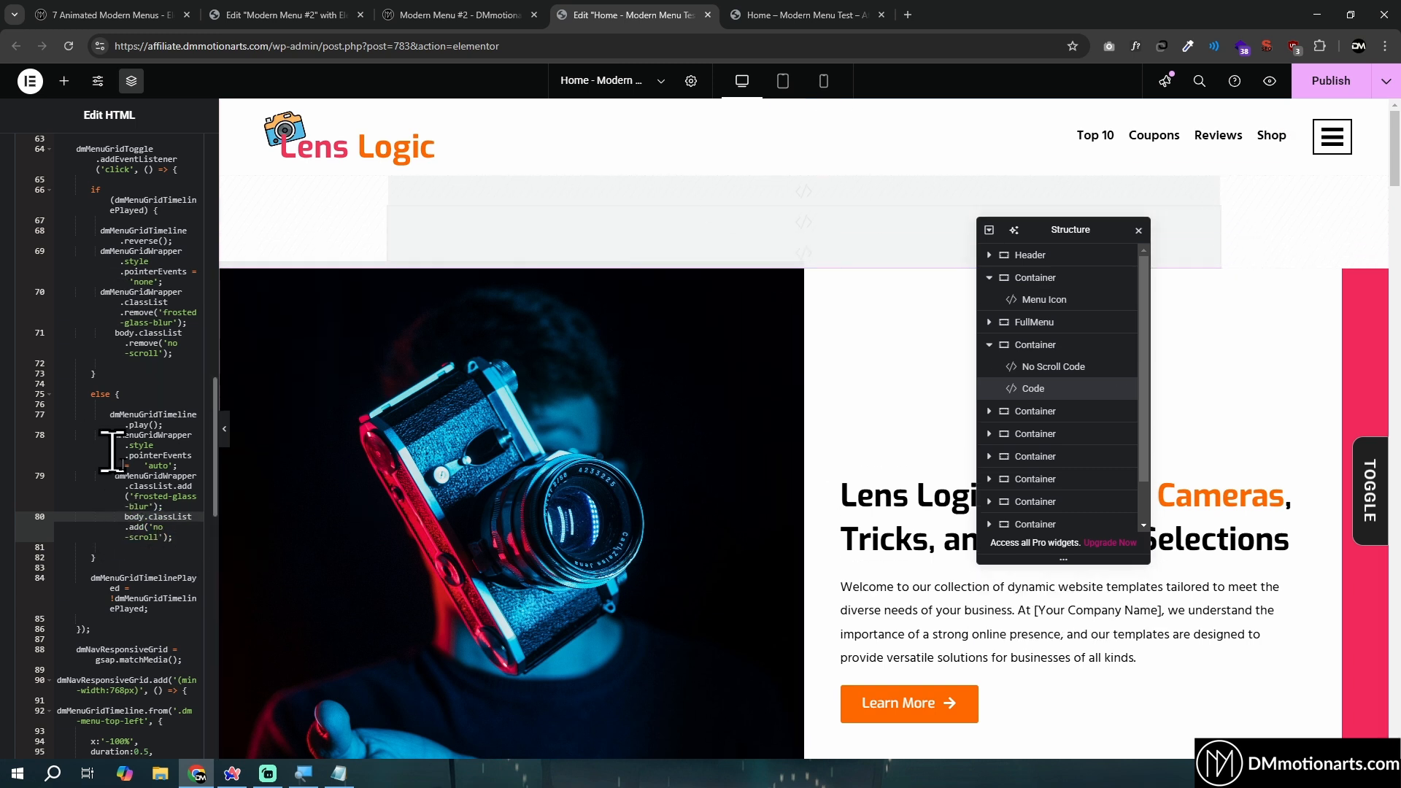
# - Preview the Home page and test opening and closing the full-screen menu and scrolling the page
pyautogui.click(1273, 86)
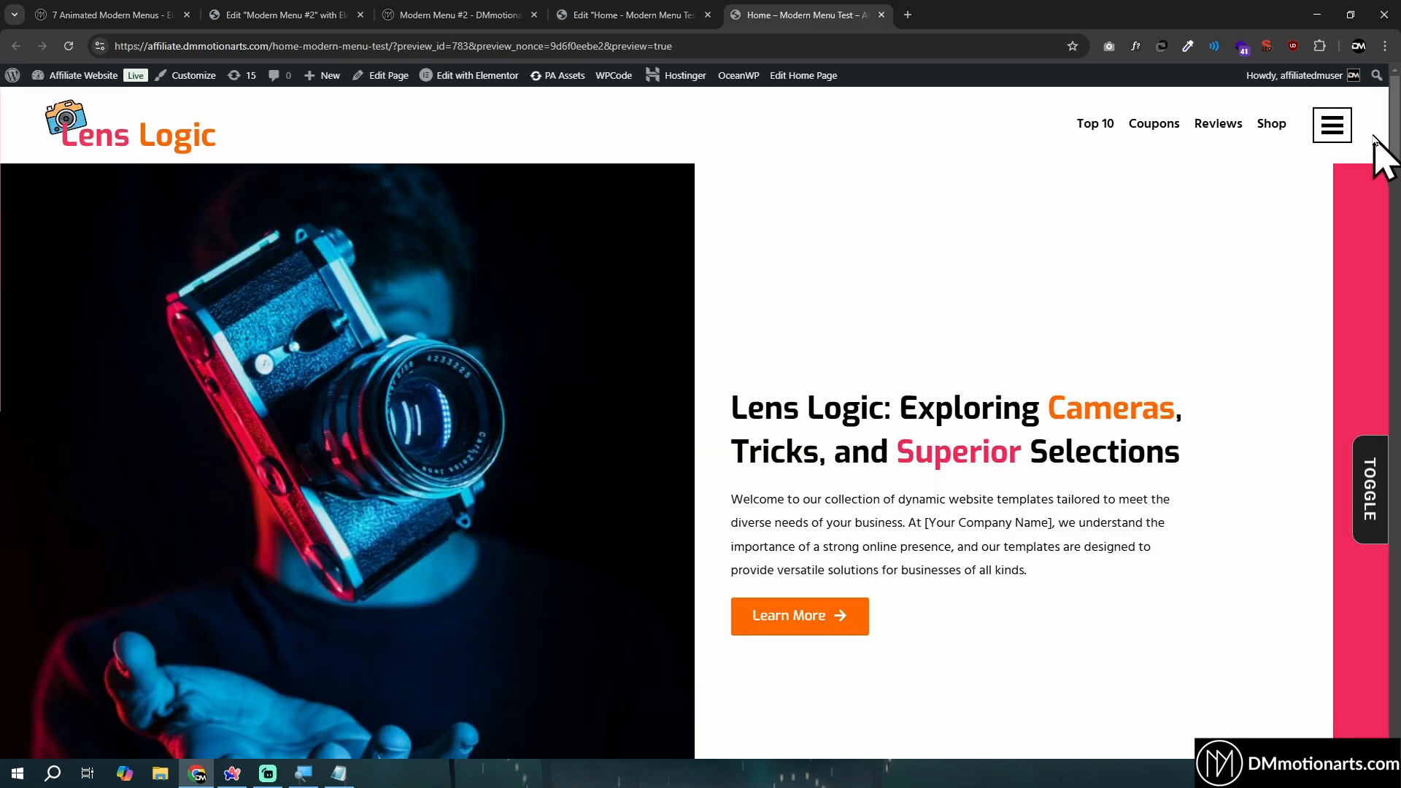
pyautogui.click(1345, 124)
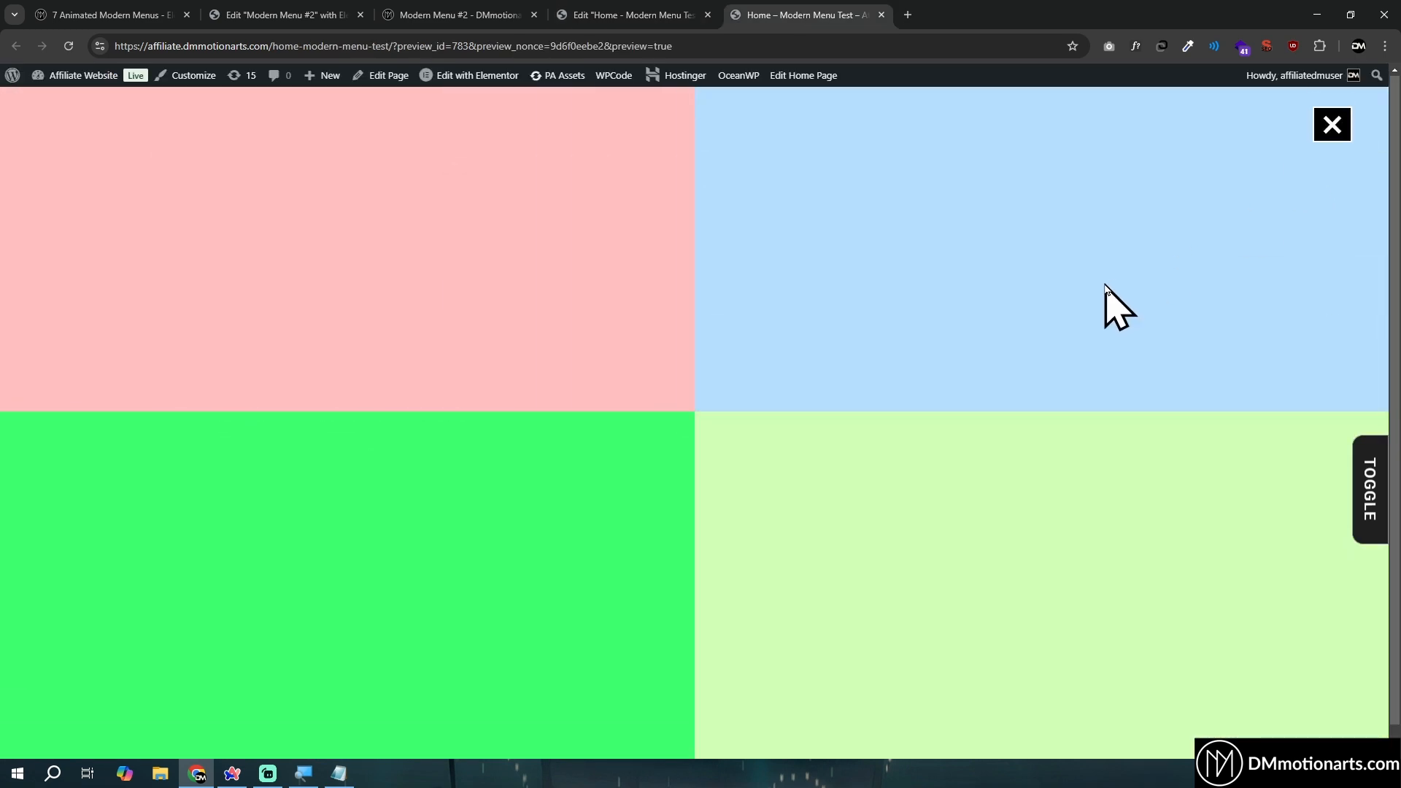
pyautogui.click(1331, 109)
pyautogui.click(1332, 131)
pyautogui.scroll(-12, 992, 310)
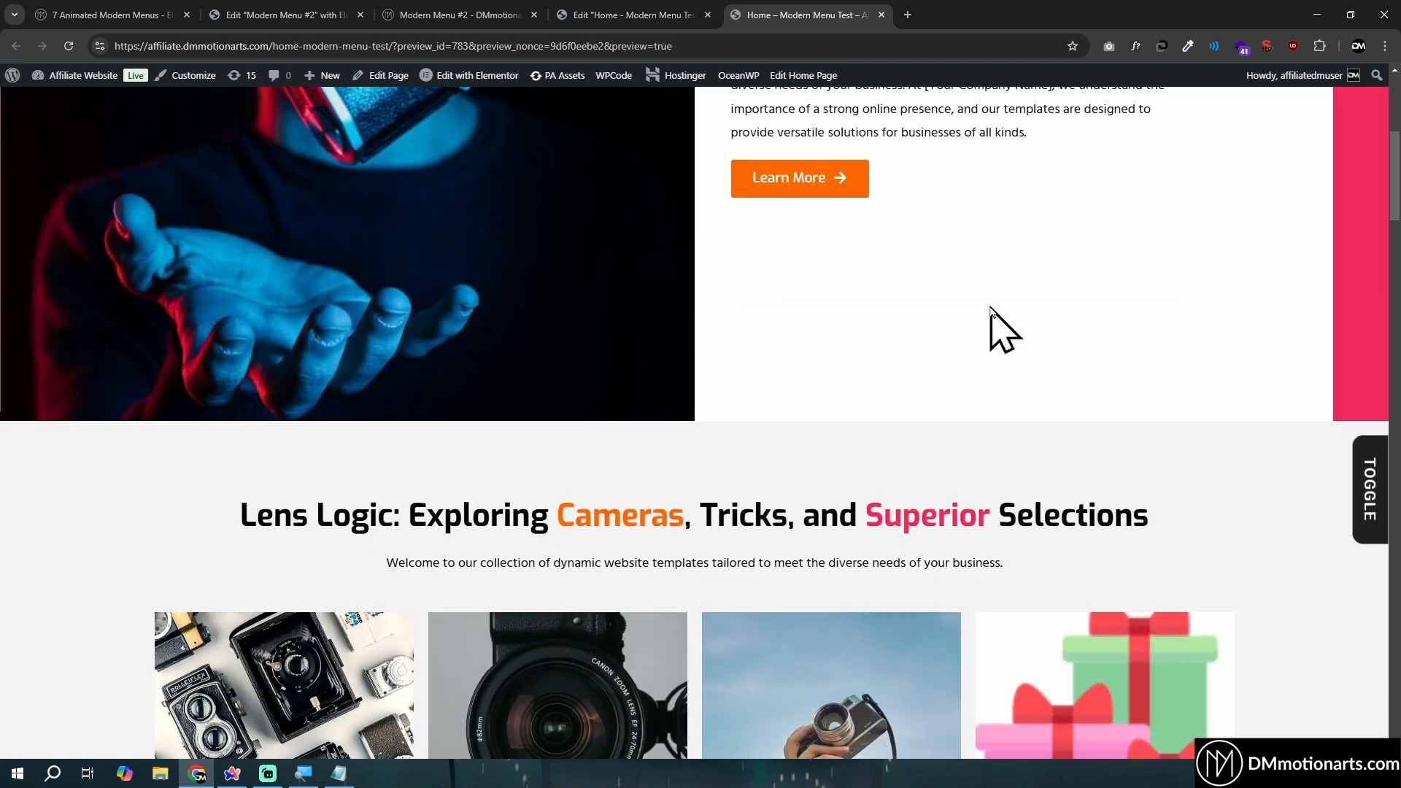
# - Test the full-screen menu again from the top of the previewed Home page by opening and closing it
pyautogui.scroll(12, 992, 310)
pyautogui.click(1326, 133)
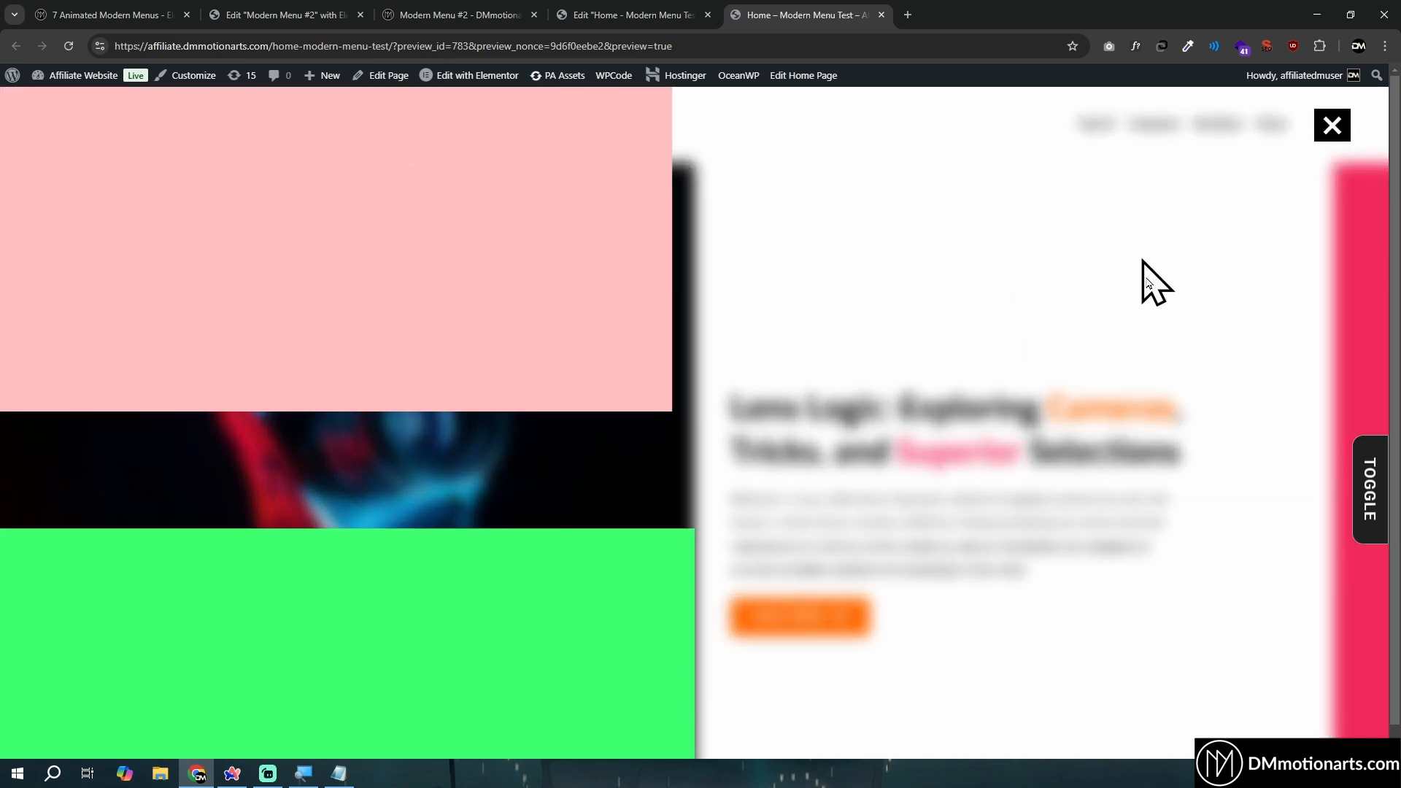
pyautogui.click(1350, 133)
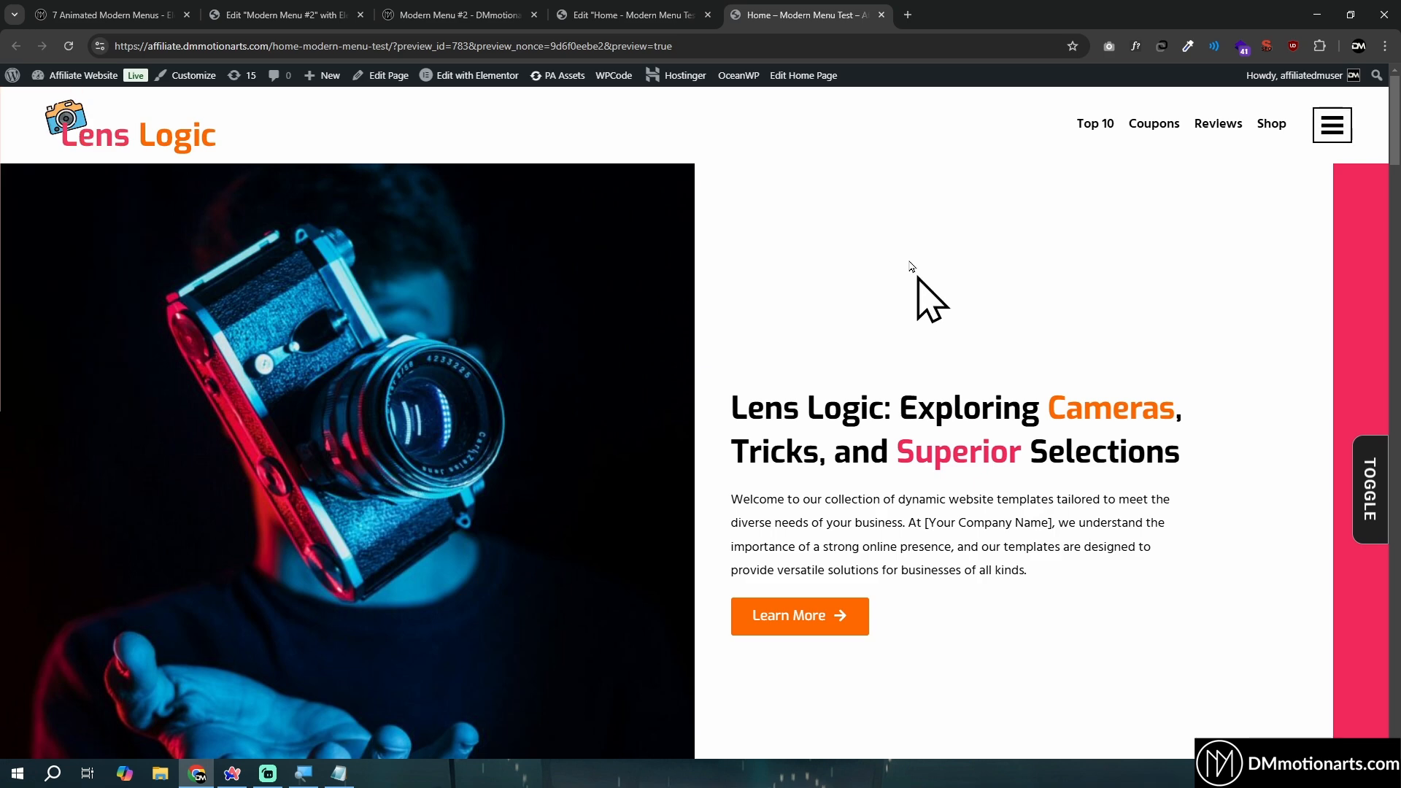
# - Comment out both body.classList no-scroll lines in the Home page's Code widget and delete the No Scroll Code widget
pyautogui.click(684, 13)
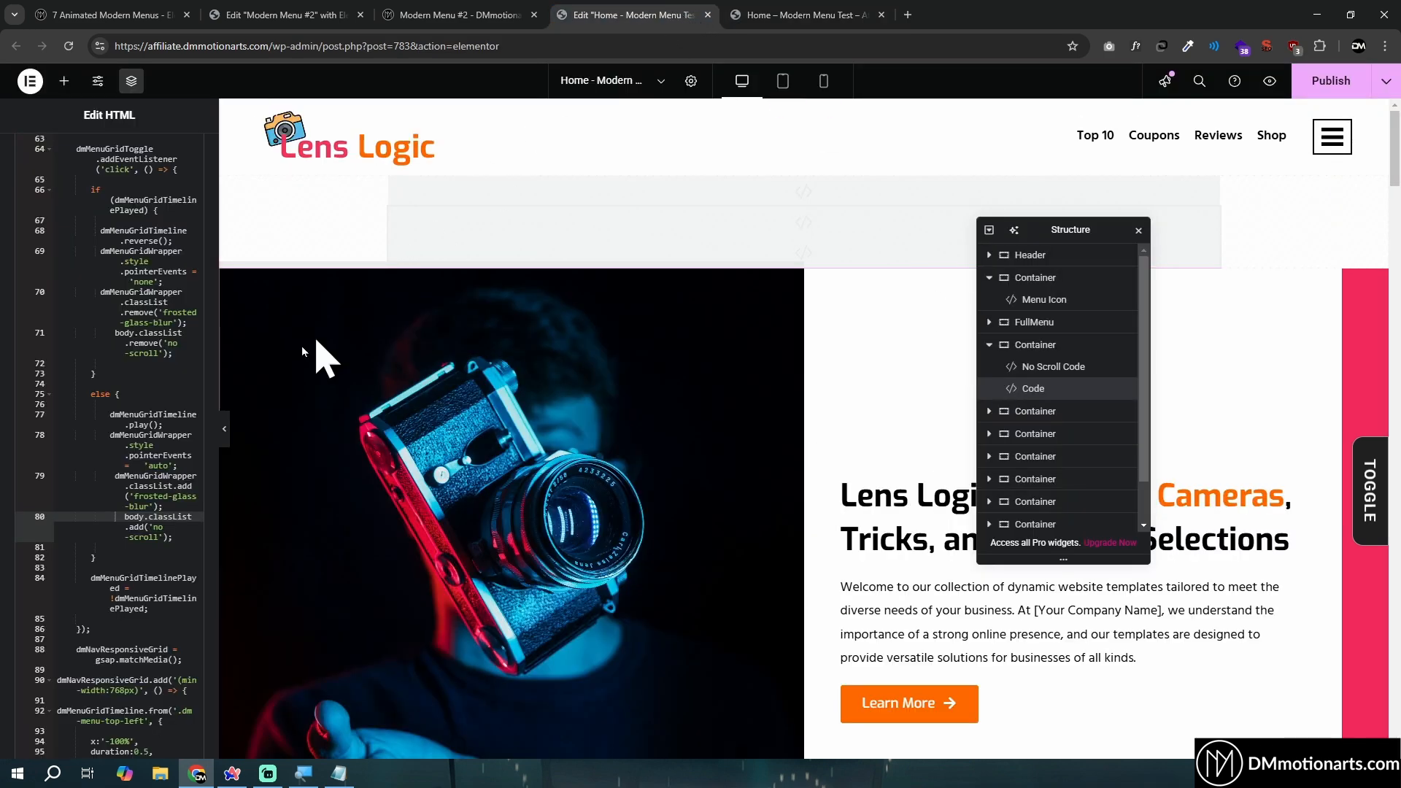
pyautogui.hotkey('ctrl', '/')
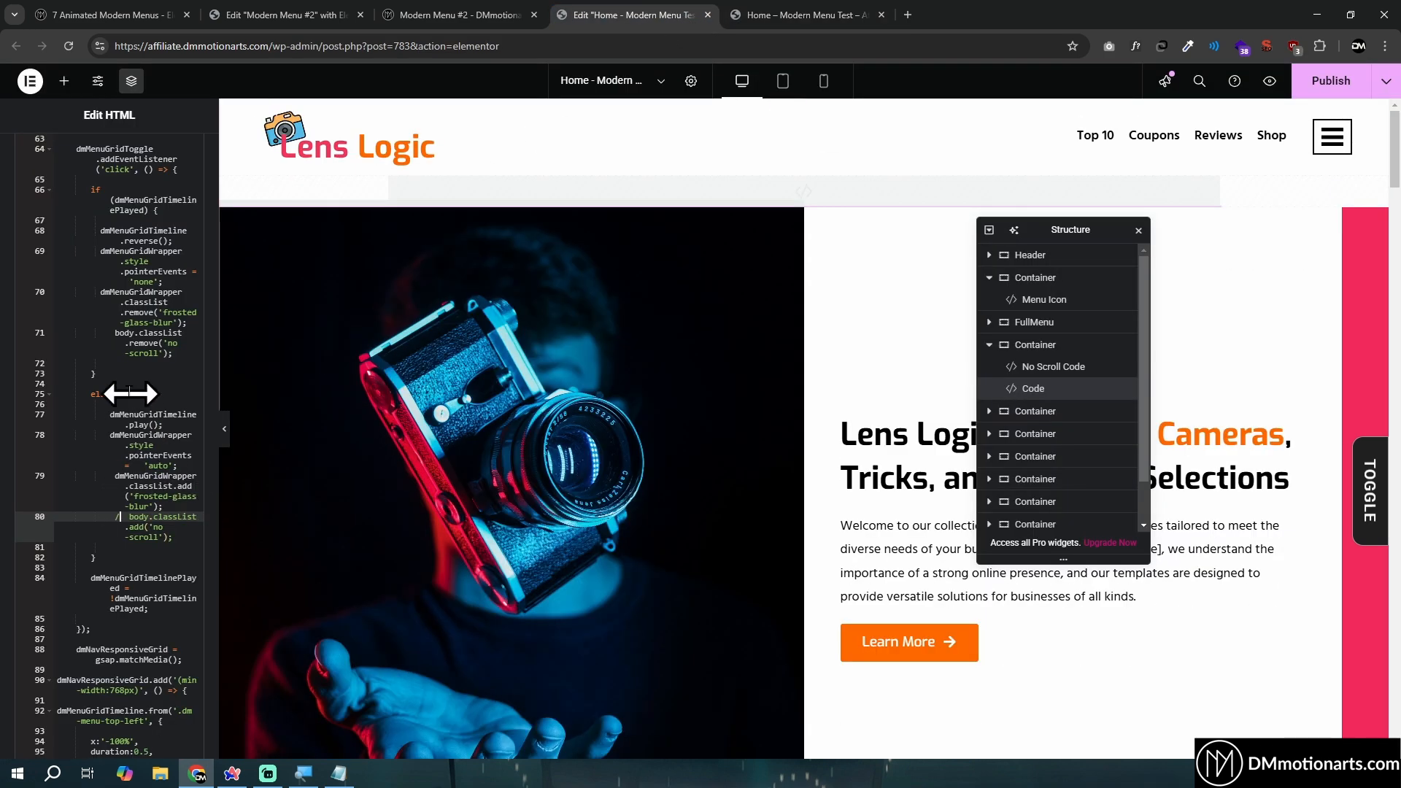
pyautogui.click(111, 341)
pyautogui.write('//')
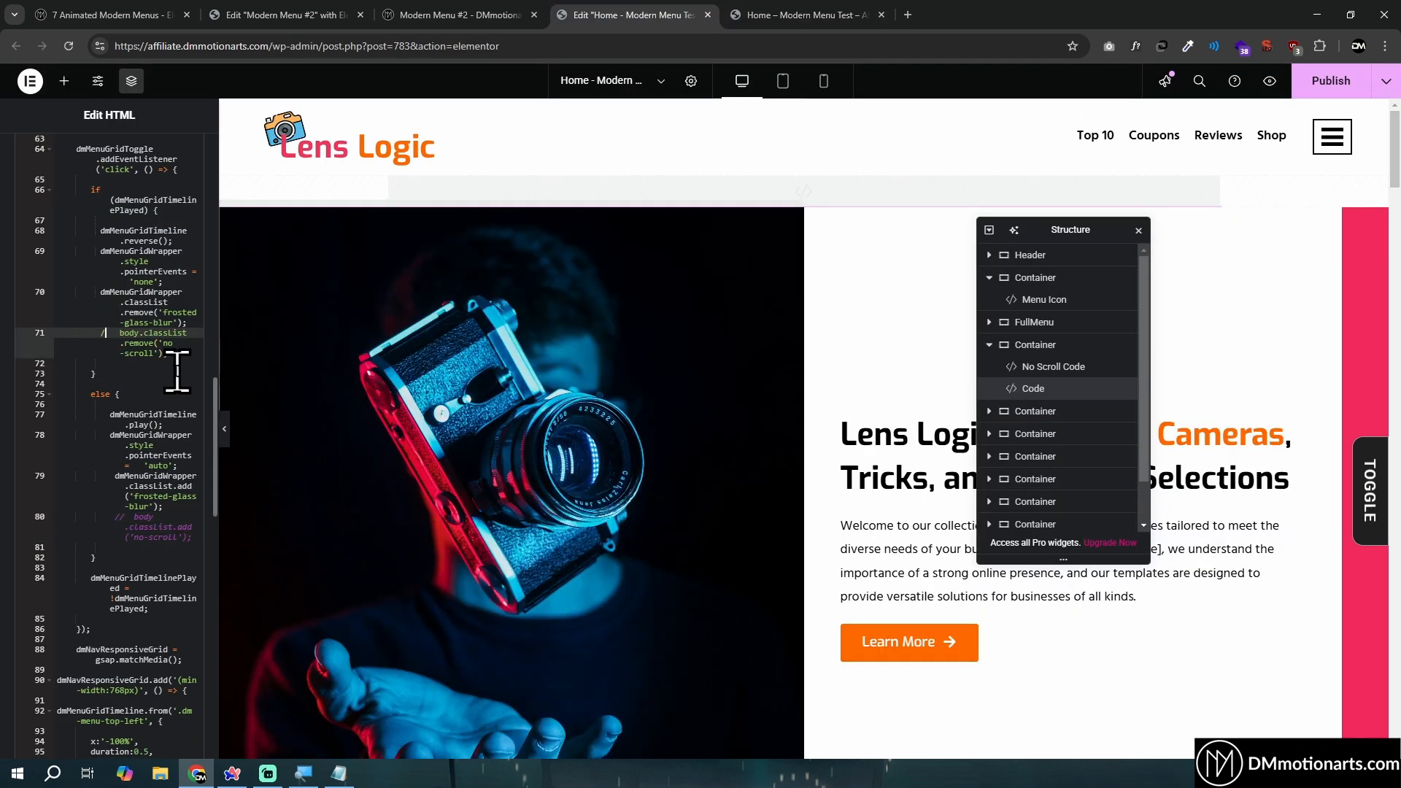
pyautogui.click(1056, 368)
pyautogui.press('Delete')
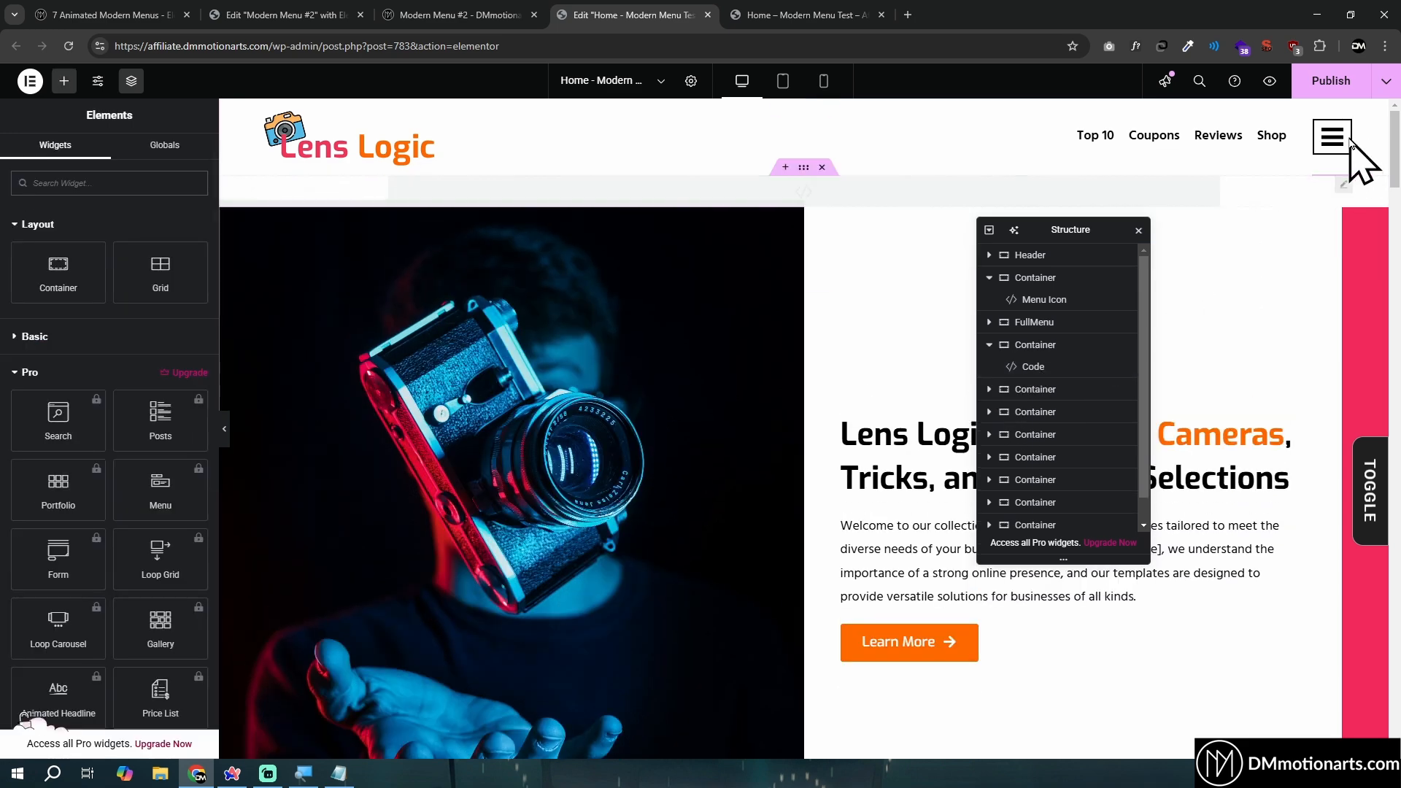
# - Set the Header container's position to Fixed
pyautogui.click(1333, 137)
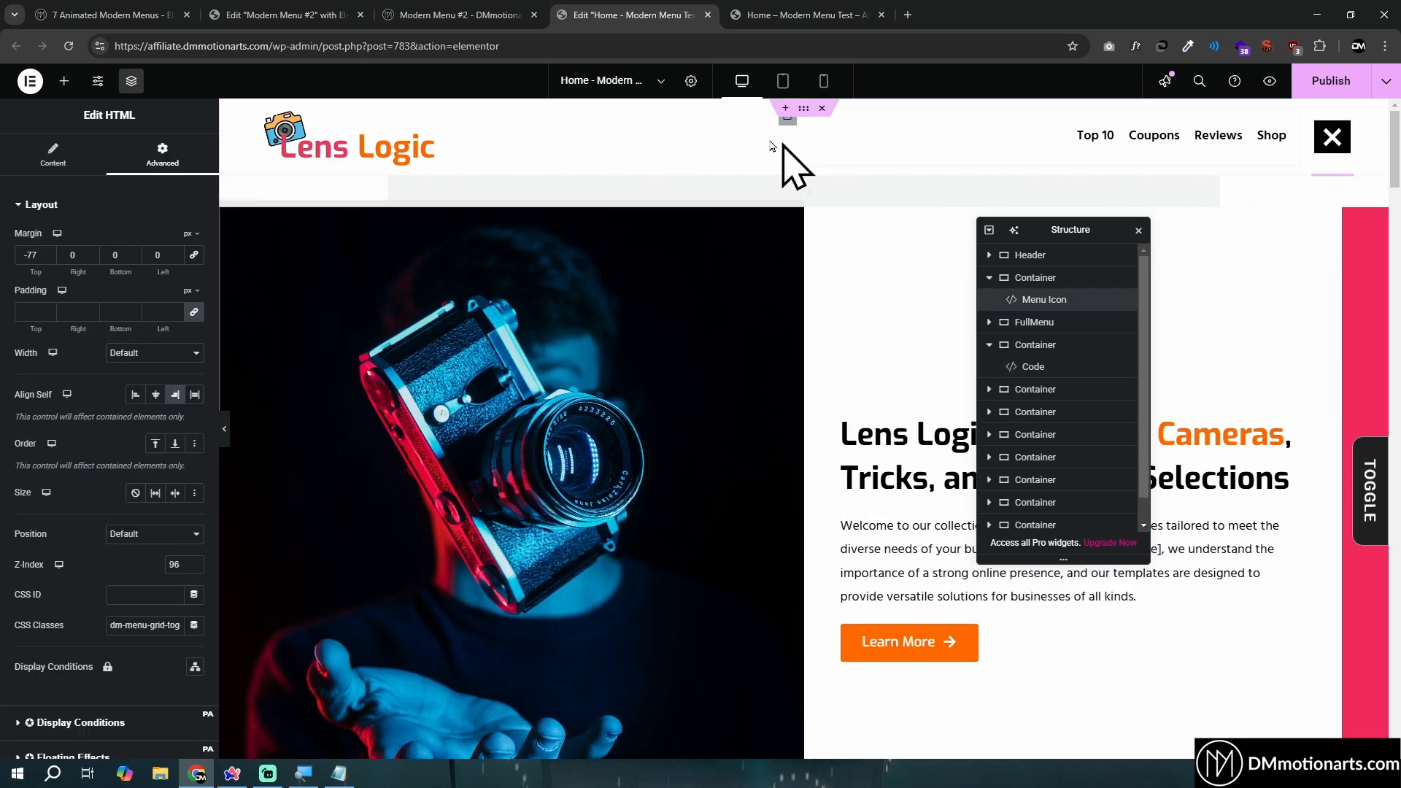
pyautogui.click(804, 108)
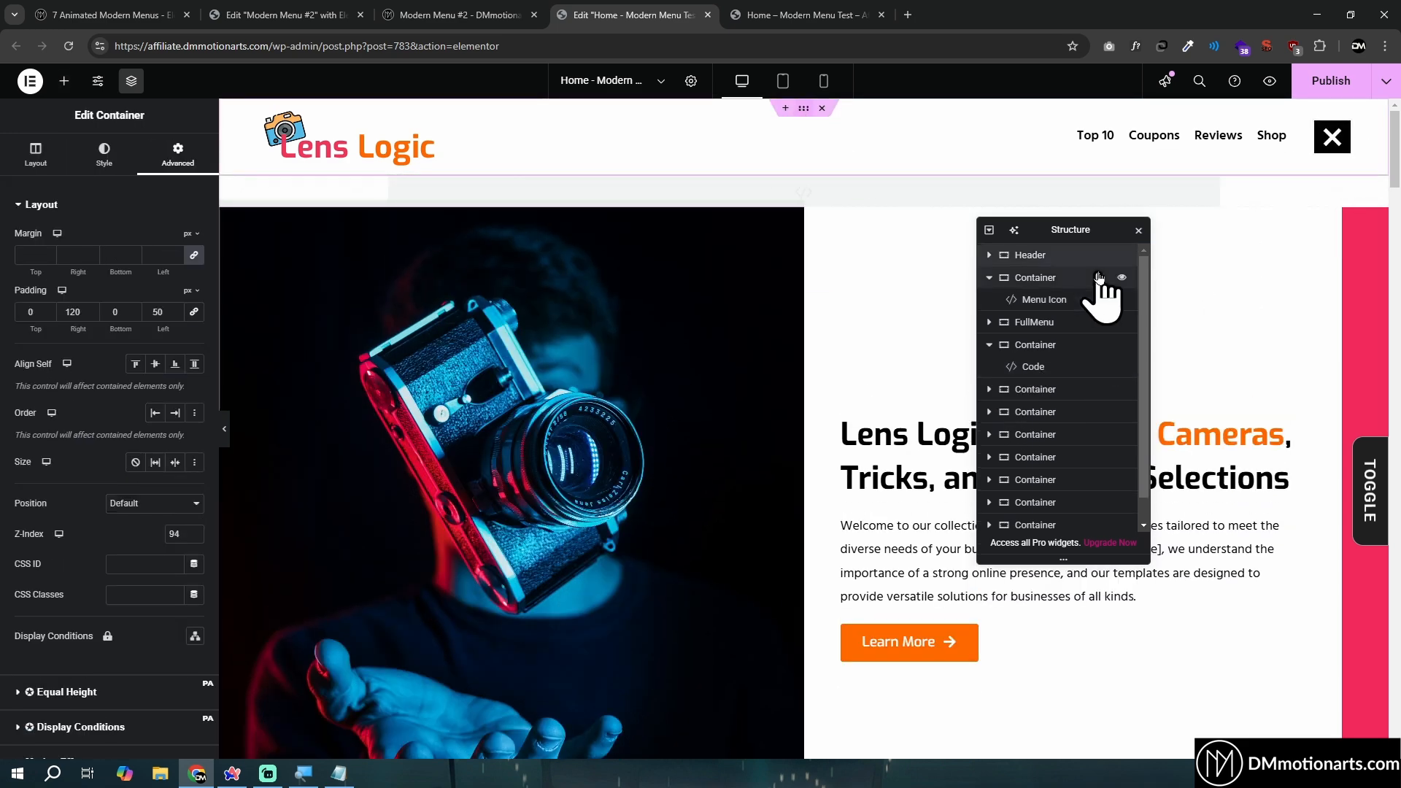
pyautogui.click(135, 504)
pyautogui.click(133, 566)
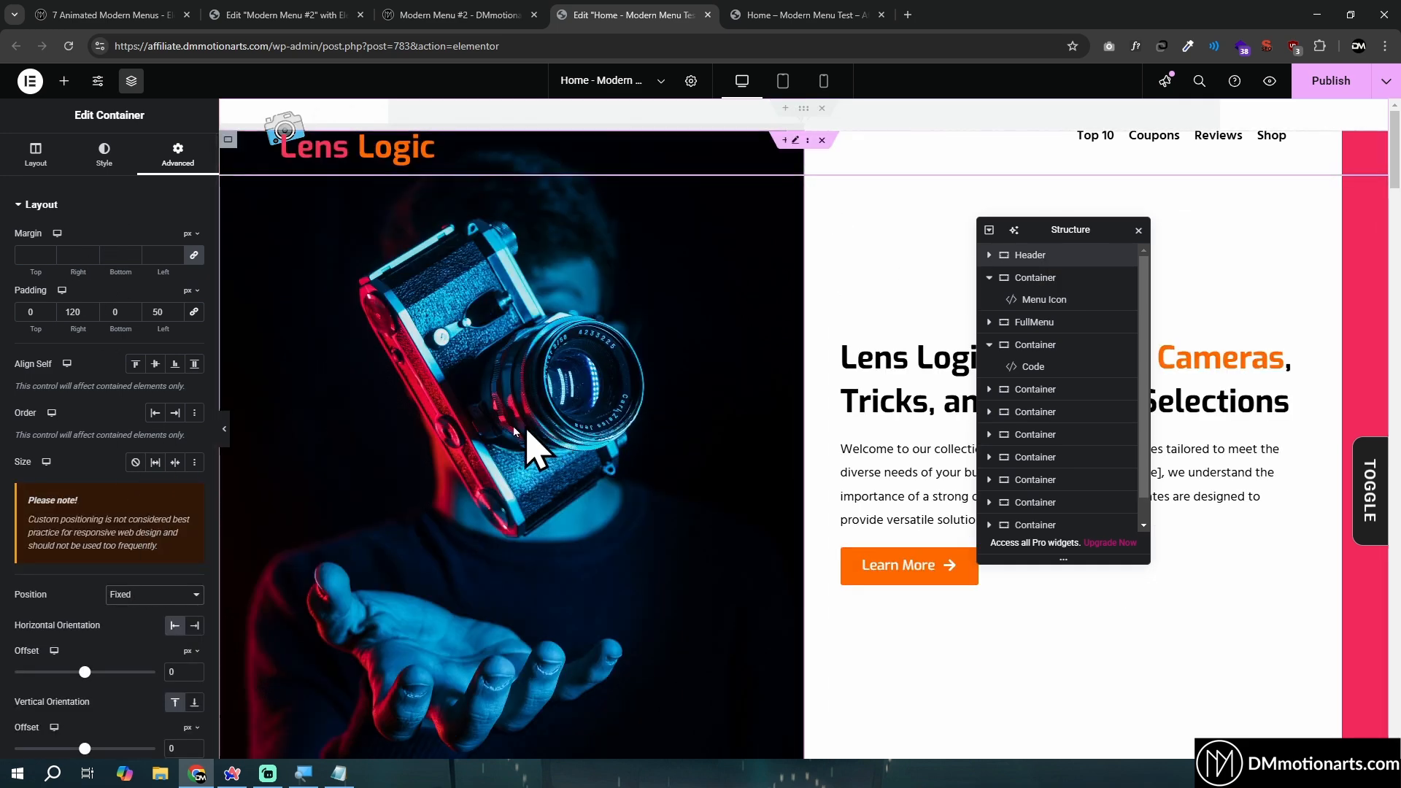
# - Look at the Sticky option in the Header container's Motion Effects
pyautogui.scroll(-4, 73, 467)
pyautogui.scroll(-3, 87, 467)
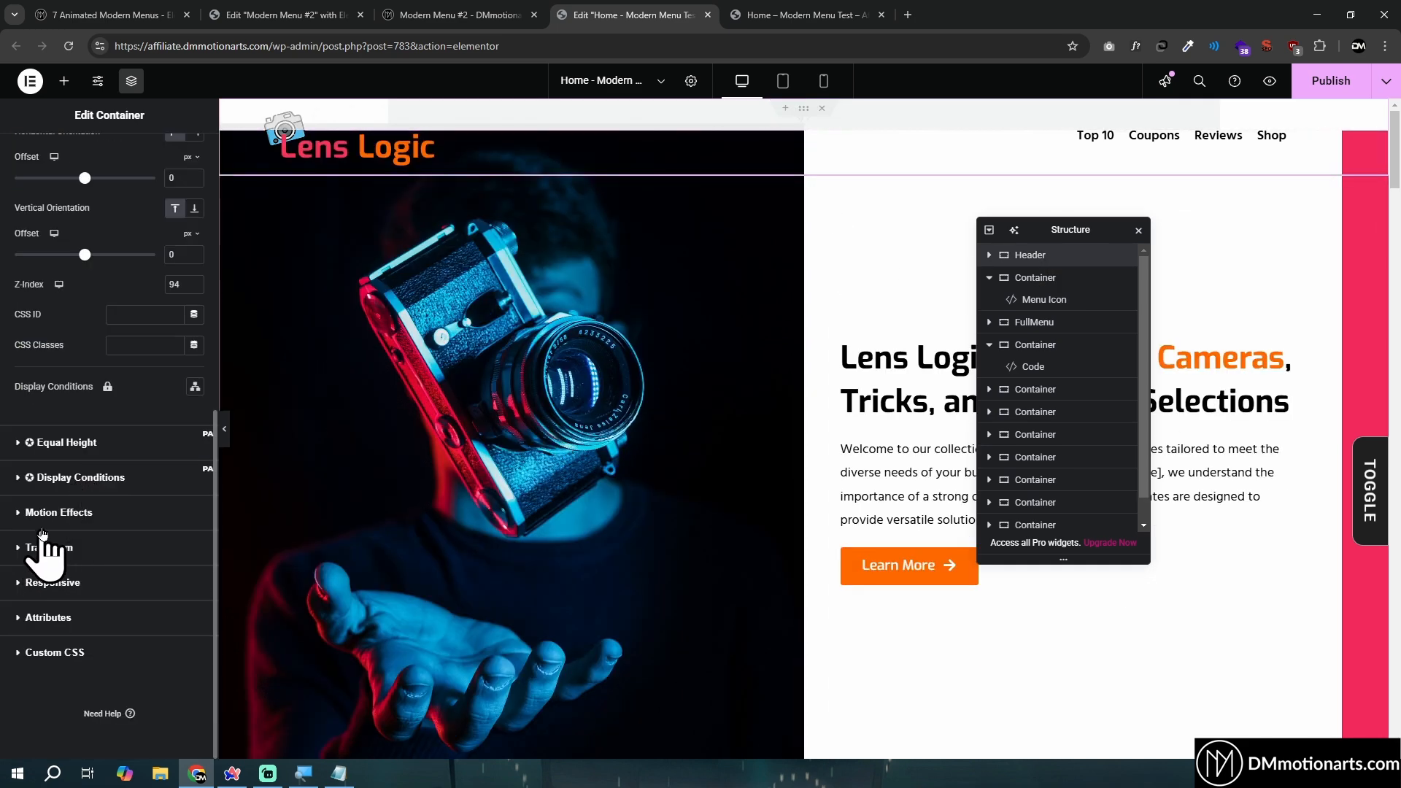
pyautogui.click(59, 491)
pyautogui.click(170, 445)
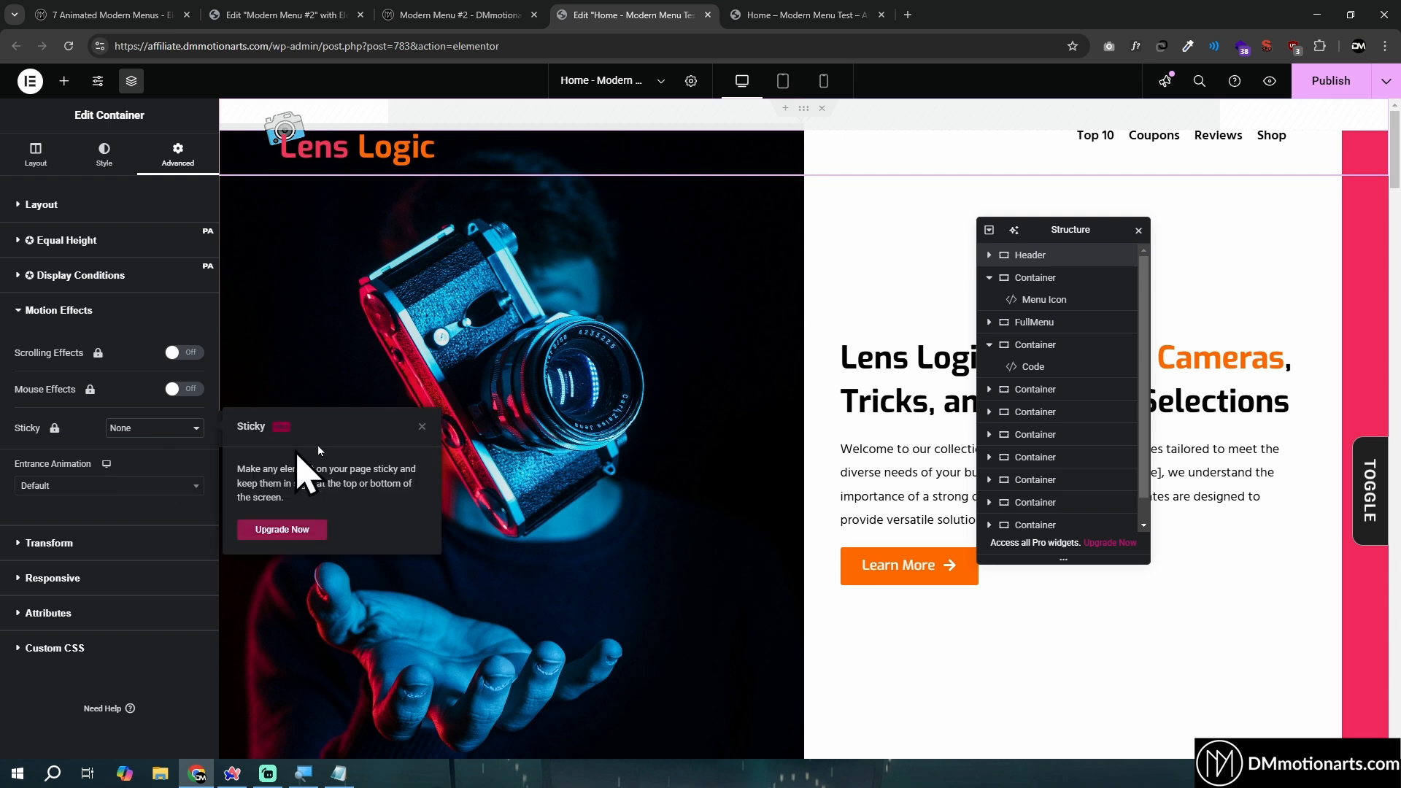
pyautogui.click(423, 427)
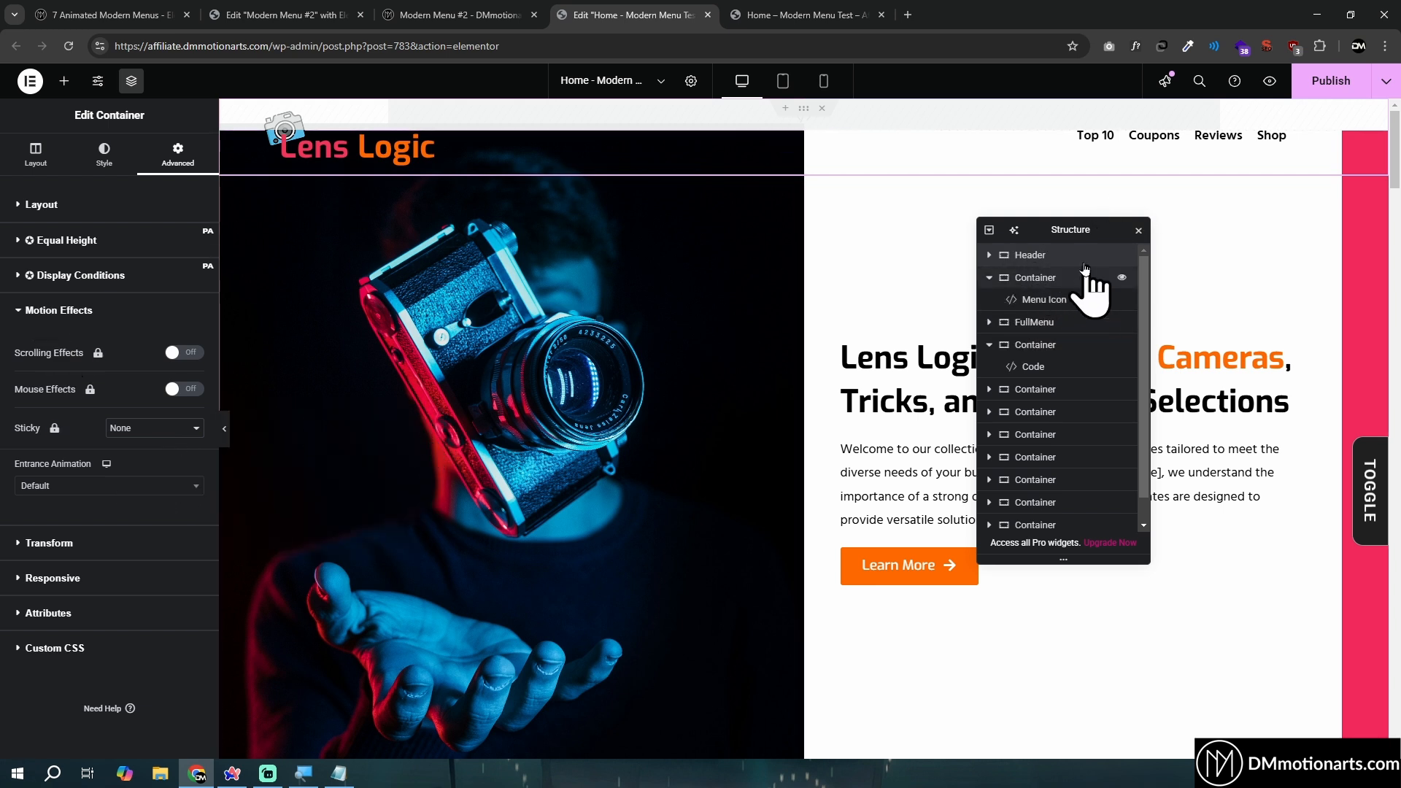
# - Review the Header container's fixed-position settings and check how the header behaves while the page scrolls
pyautogui.click(69, 208)
pyautogui.scroll(-8, 103, 532)
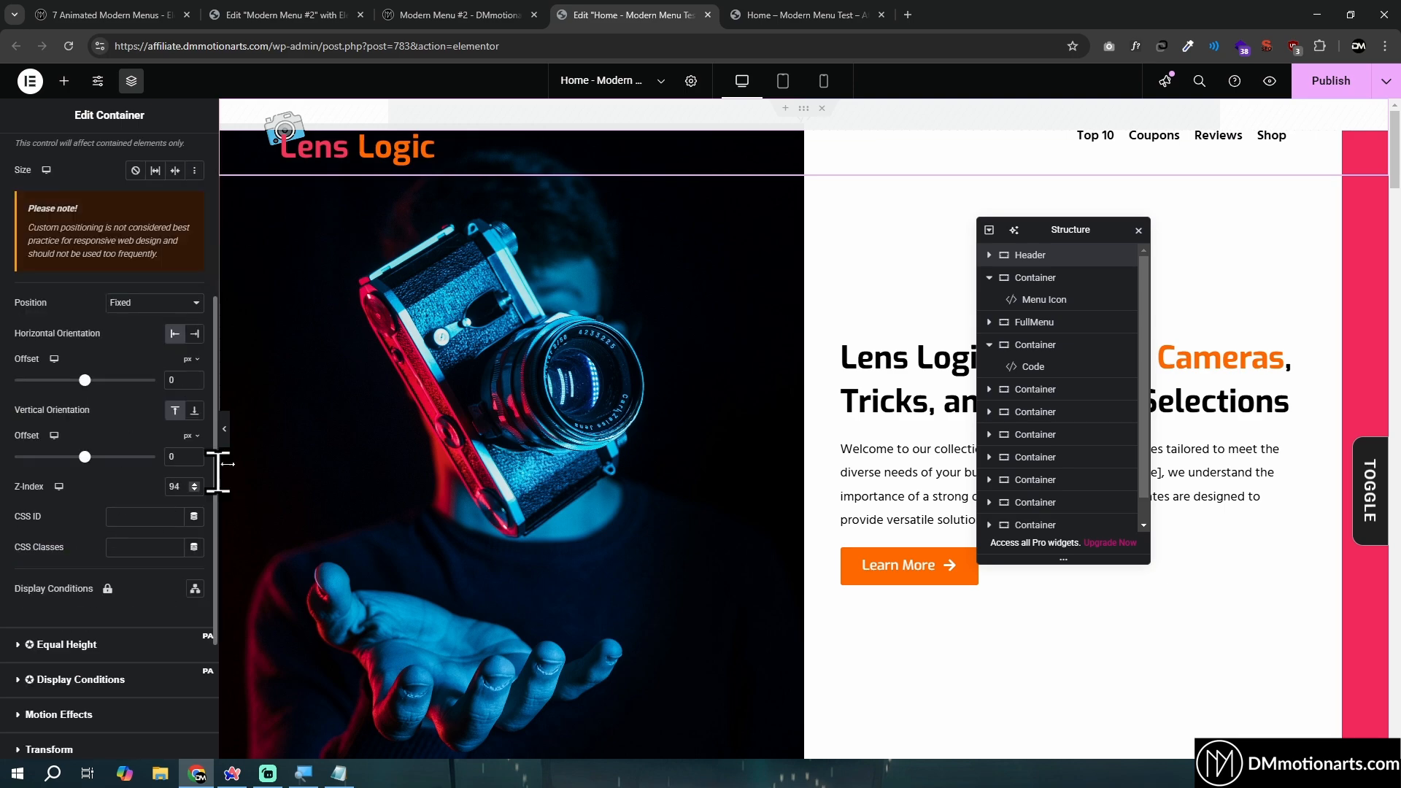
pyautogui.scroll(-4, 688, 416)
pyautogui.scroll(4, 688, 427)
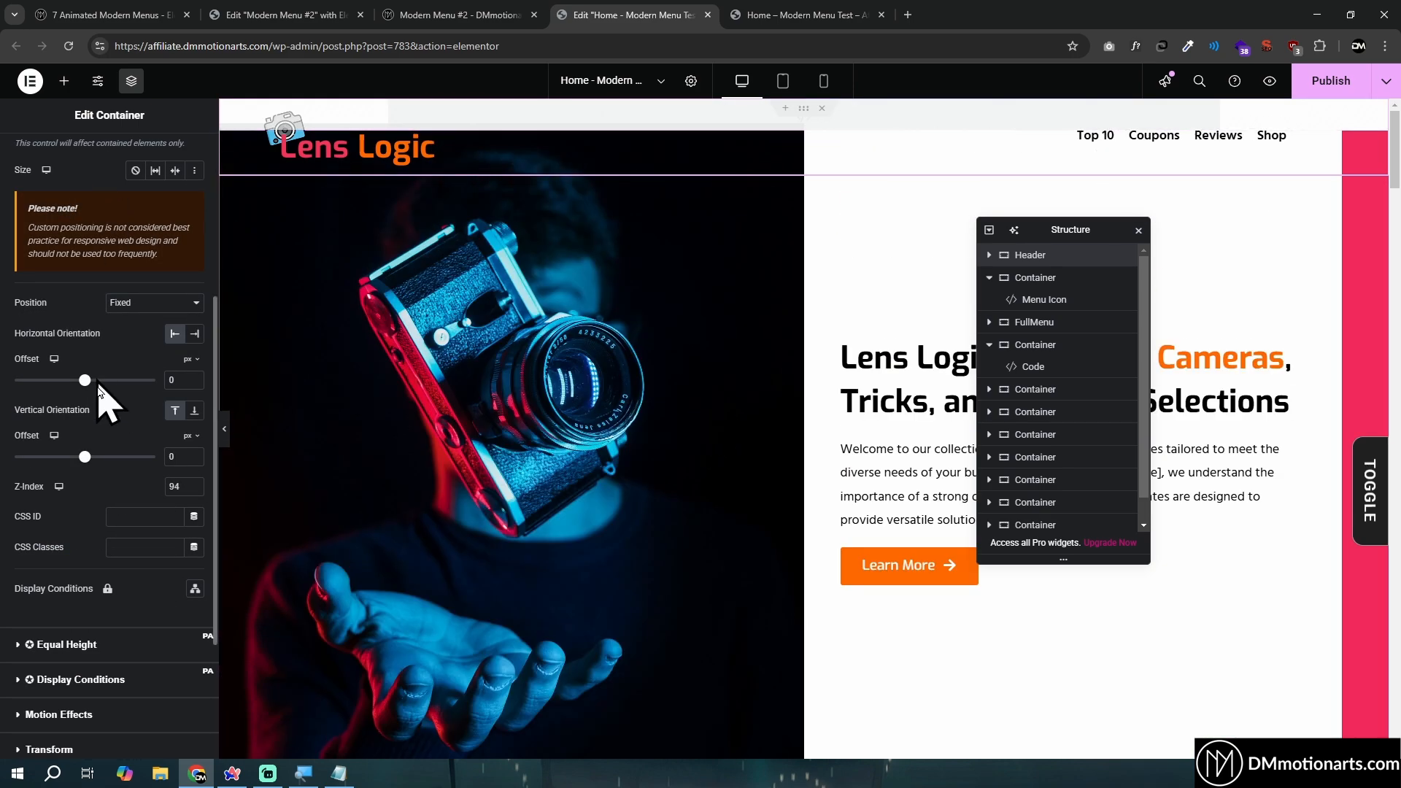
pyautogui.scroll(-5, 579, 453)
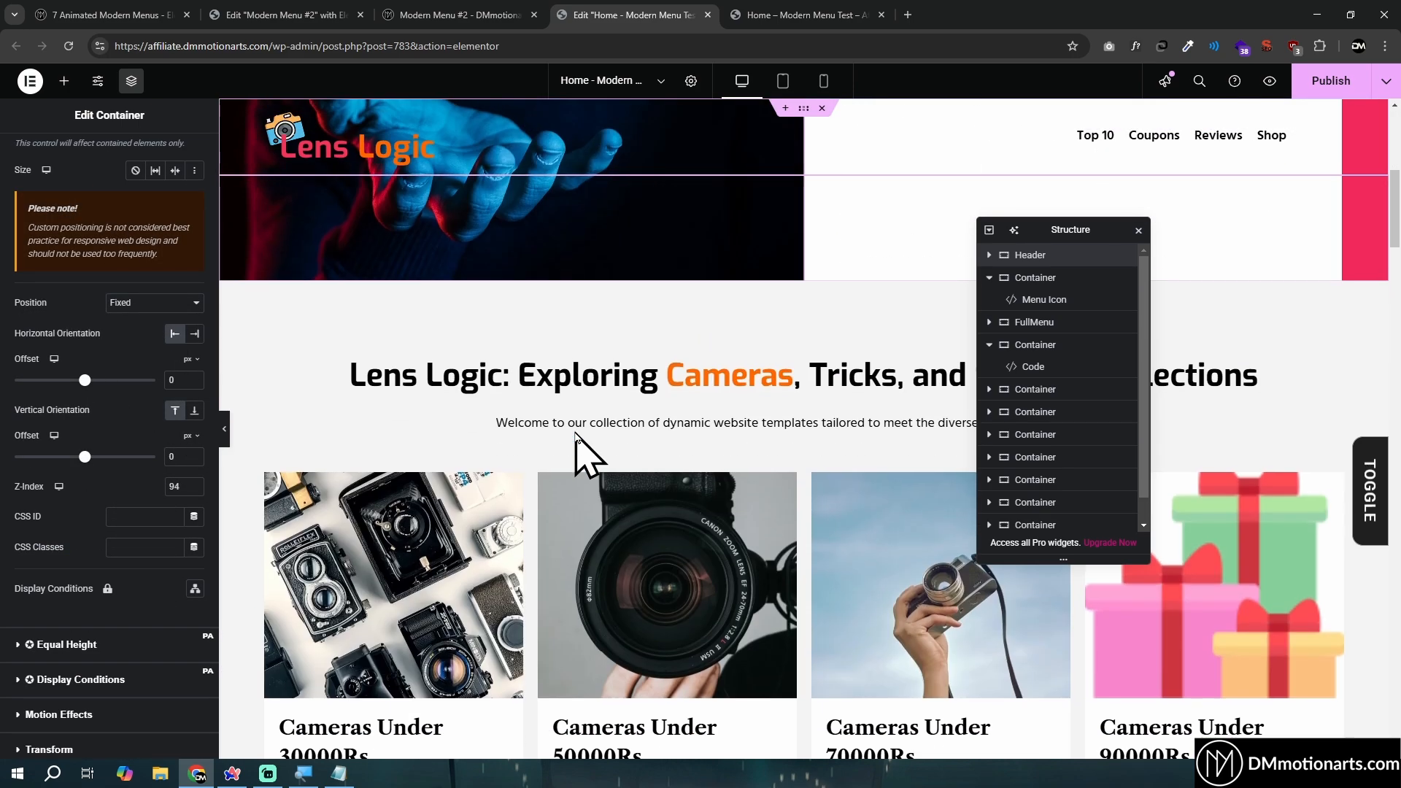
pyautogui.scroll(5, 579, 453)
pyautogui.scroll(4, 100, 178)
# - Give the Header container a classic background in white (#FFFFFF) and check it against the scrolling page
pyautogui.click(104, 154)
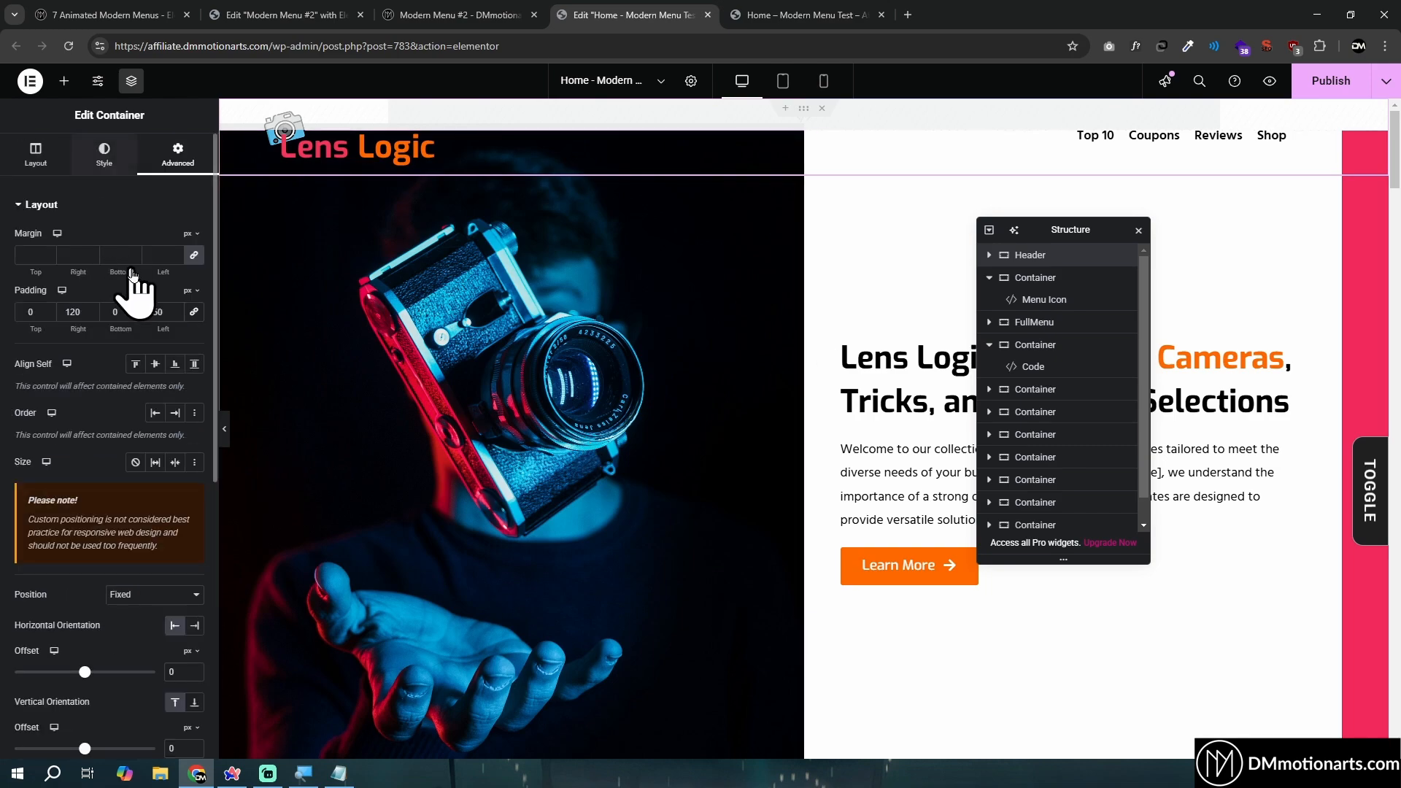
pyautogui.click(136, 270)
pyautogui.click(194, 300)
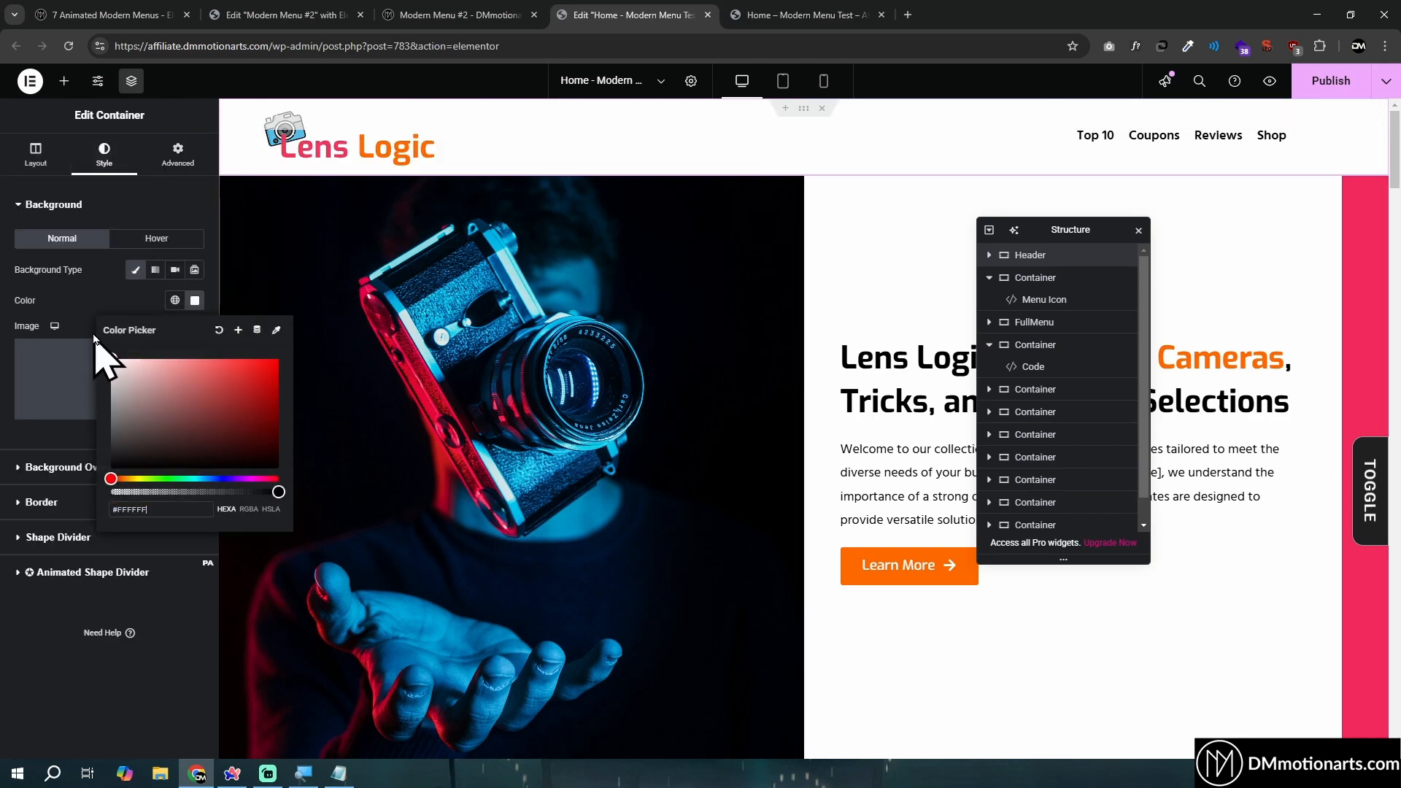
pyautogui.scroll(-10, 656, 392)
pyautogui.scroll(10, 827, 394)
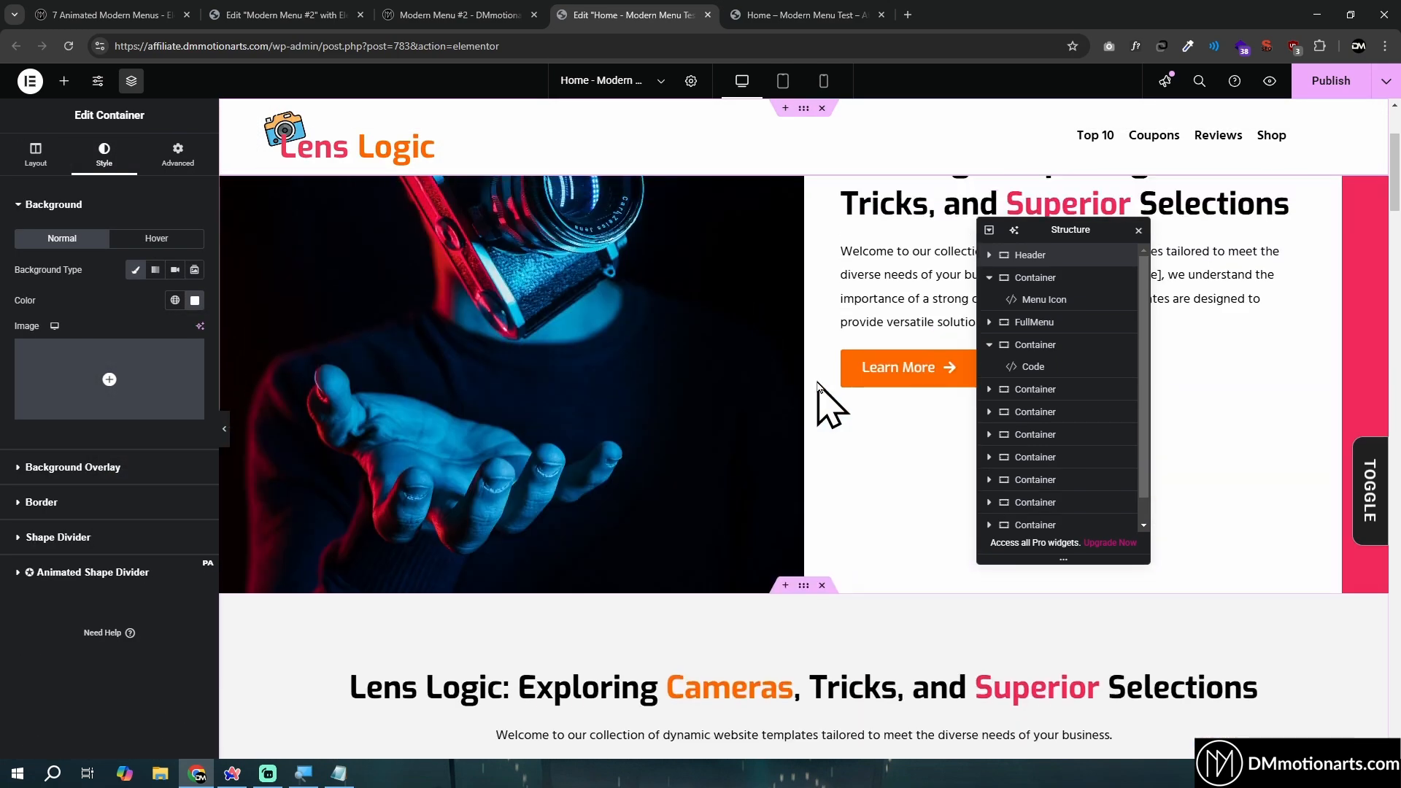
# - Set the Menu Icon widget's position to Fixed and its top margin to 0
pyautogui.click(1079, 302)
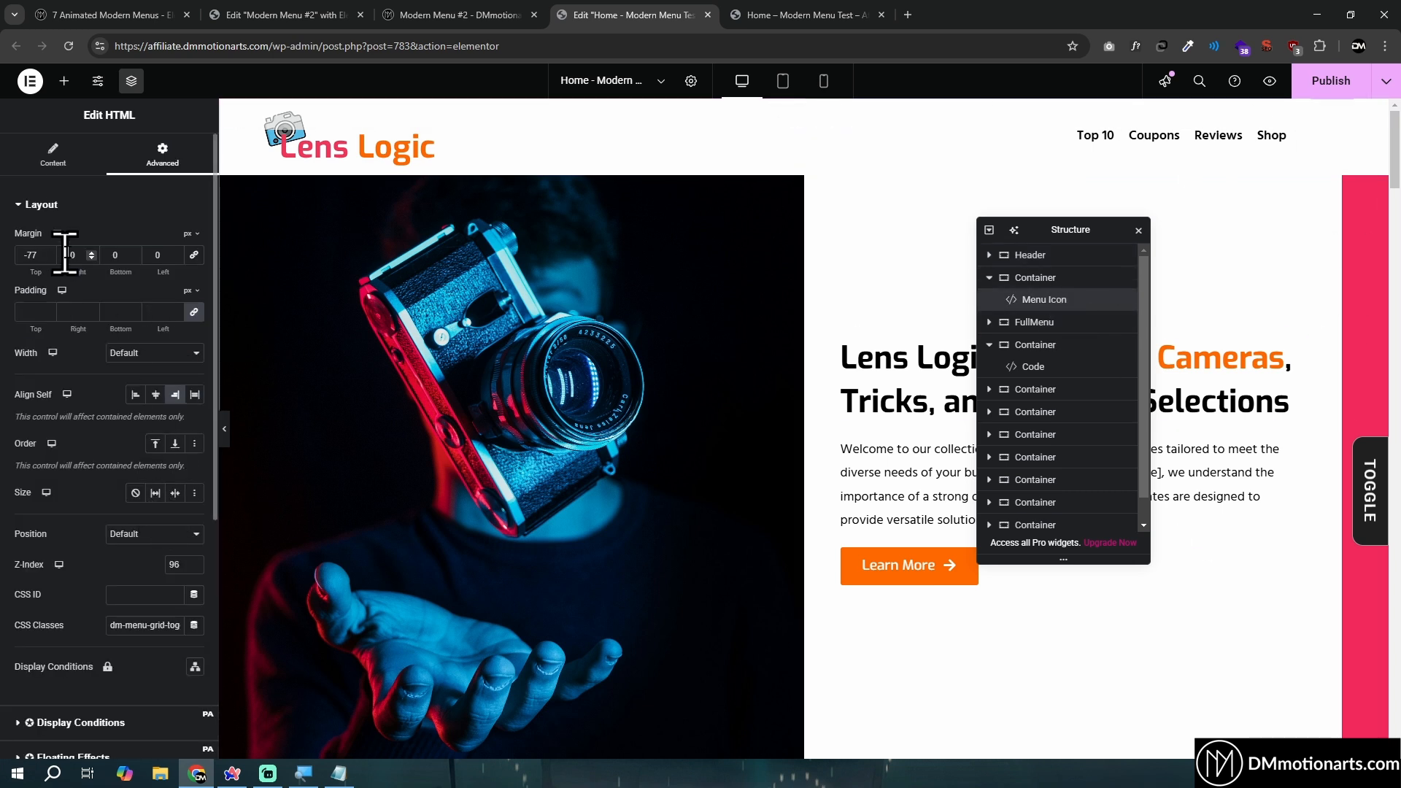
pyautogui.click(152, 534)
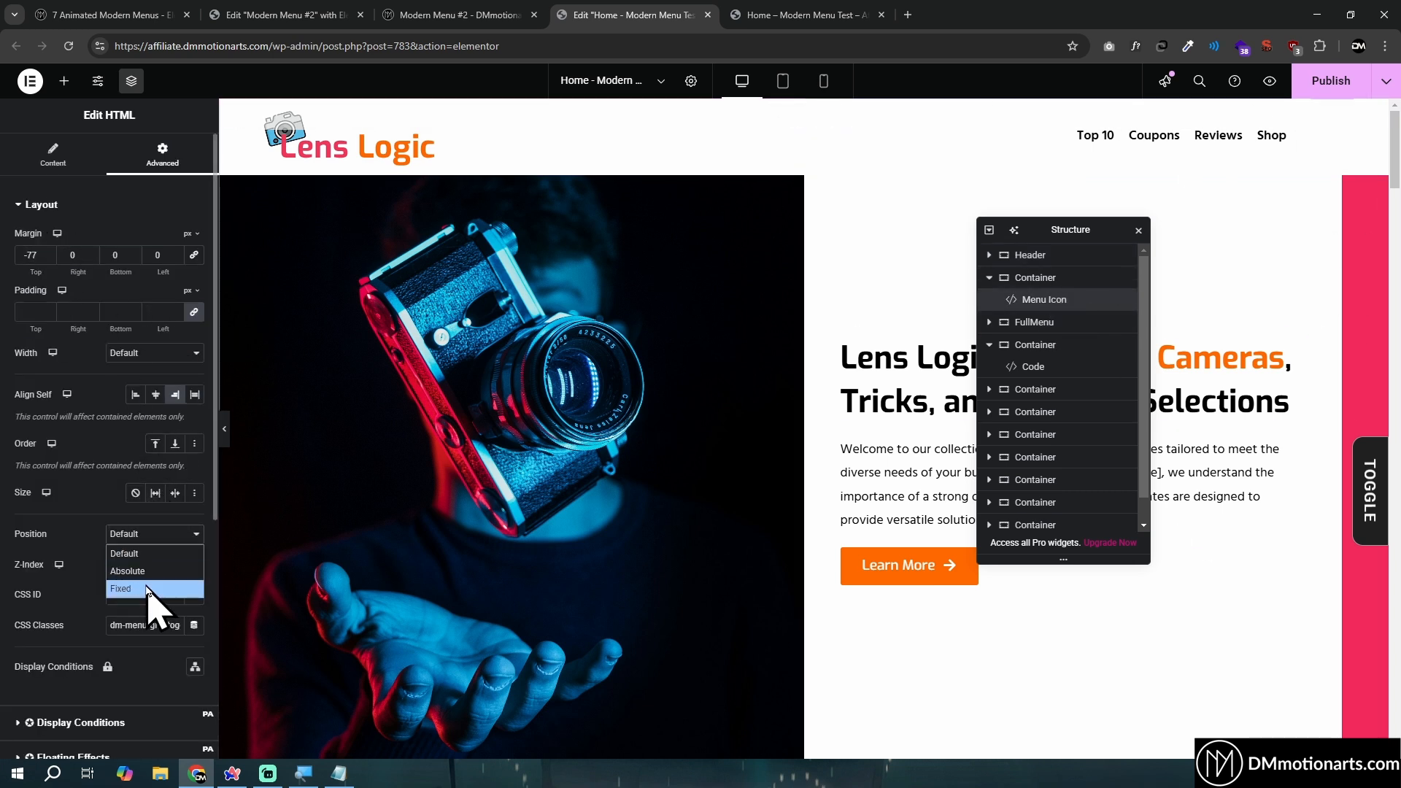
pyautogui.click(151, 588)
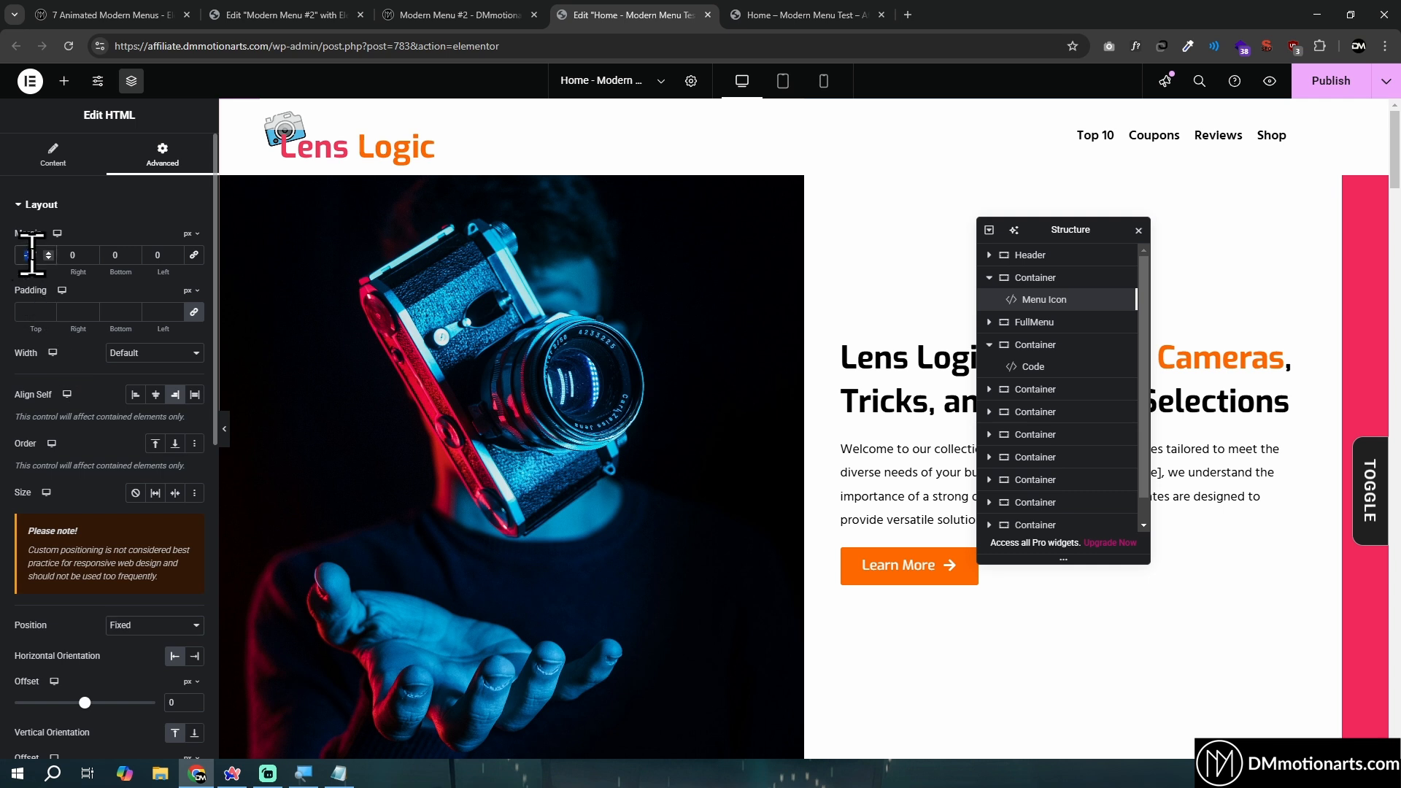
pyautogui.scroll(-3, 149, 445)
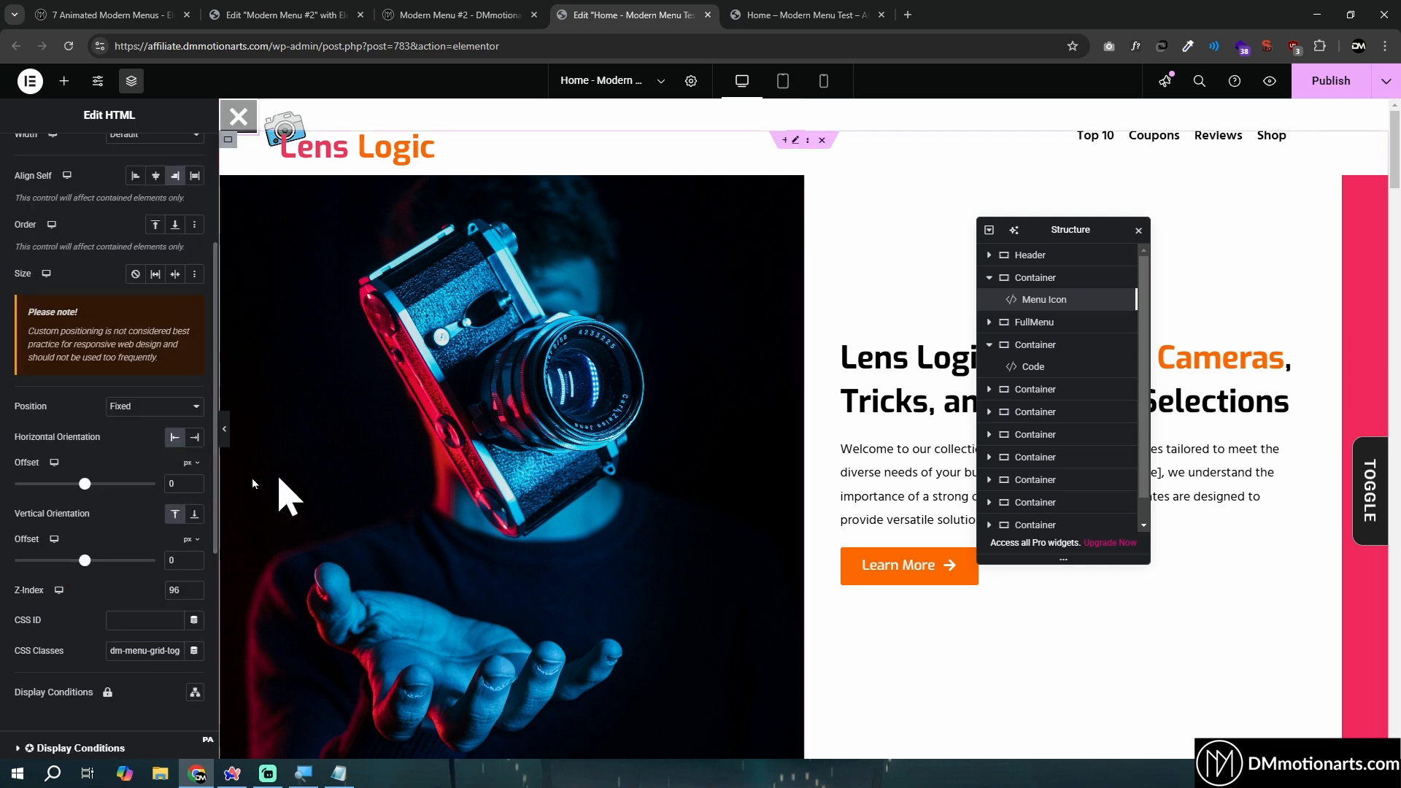
# - Anchor the Menu Icon horizontally to the right with an offset of 50 px and set its vertical offset to 25 px
pyautogui.click(193, 438)
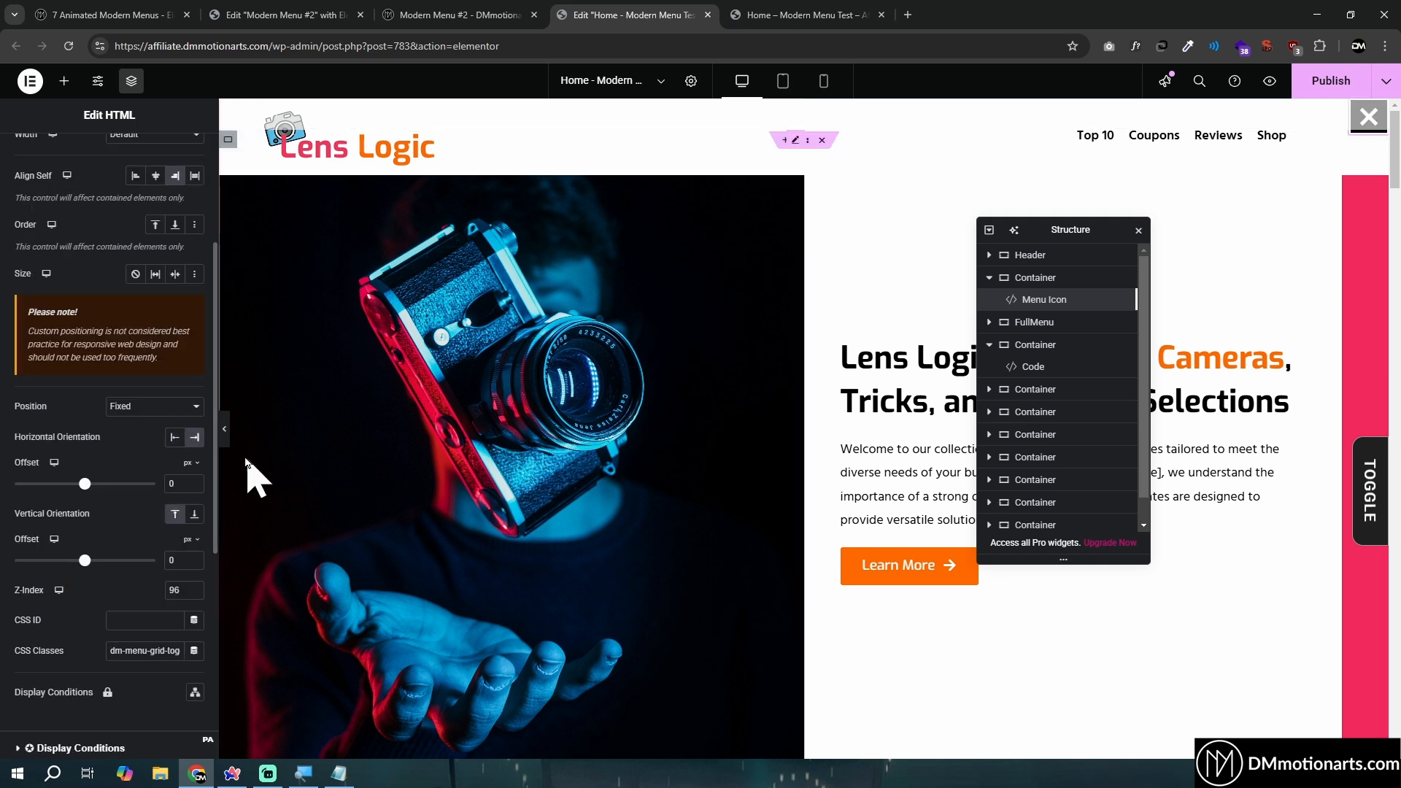
pyautogui.click(168, 559)
pyautogui.write('50')
pyautogui.press('BackSpace')
pyautogui.press('BackSpace')
pyautogui.write('30')
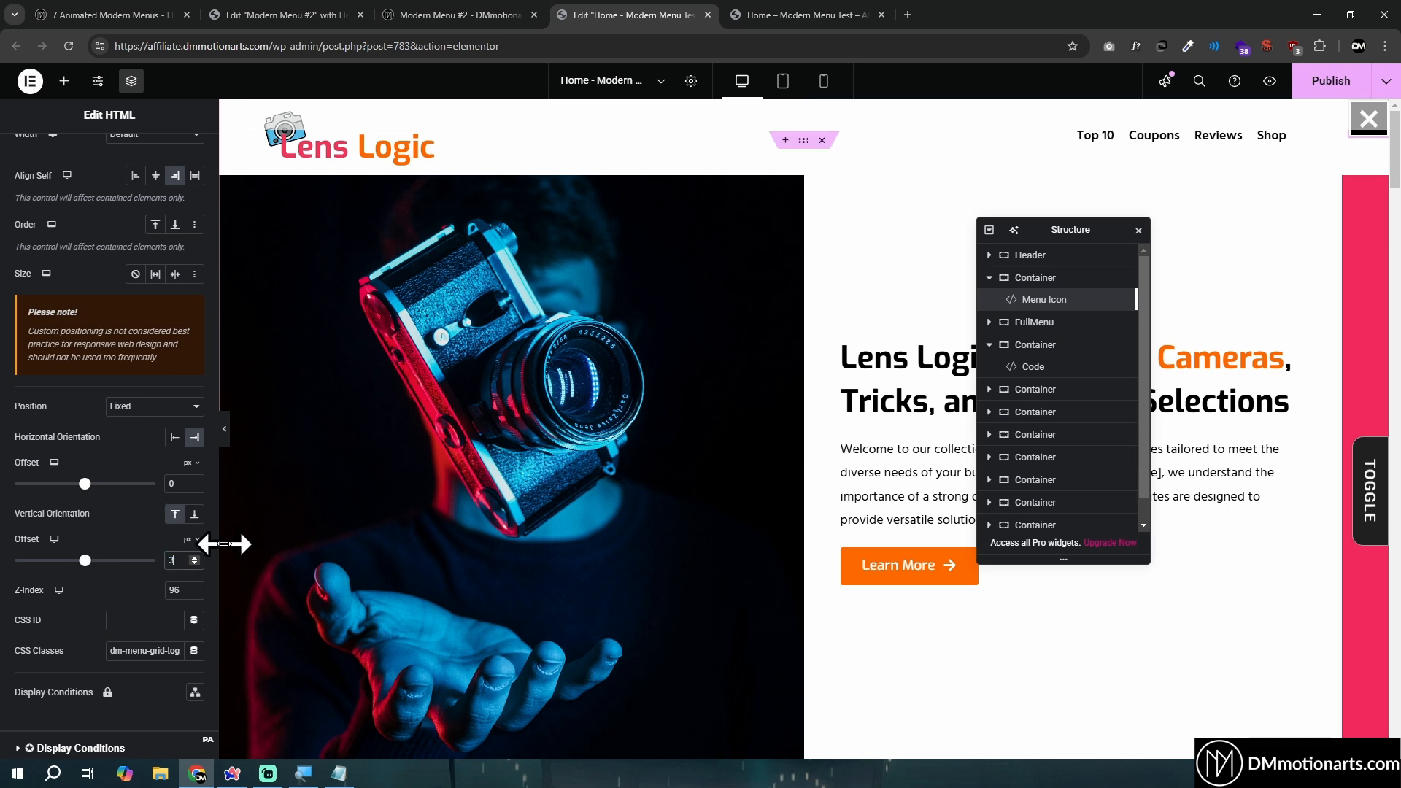
pyautogui.click(170, 482)
pyautogui.write('50')
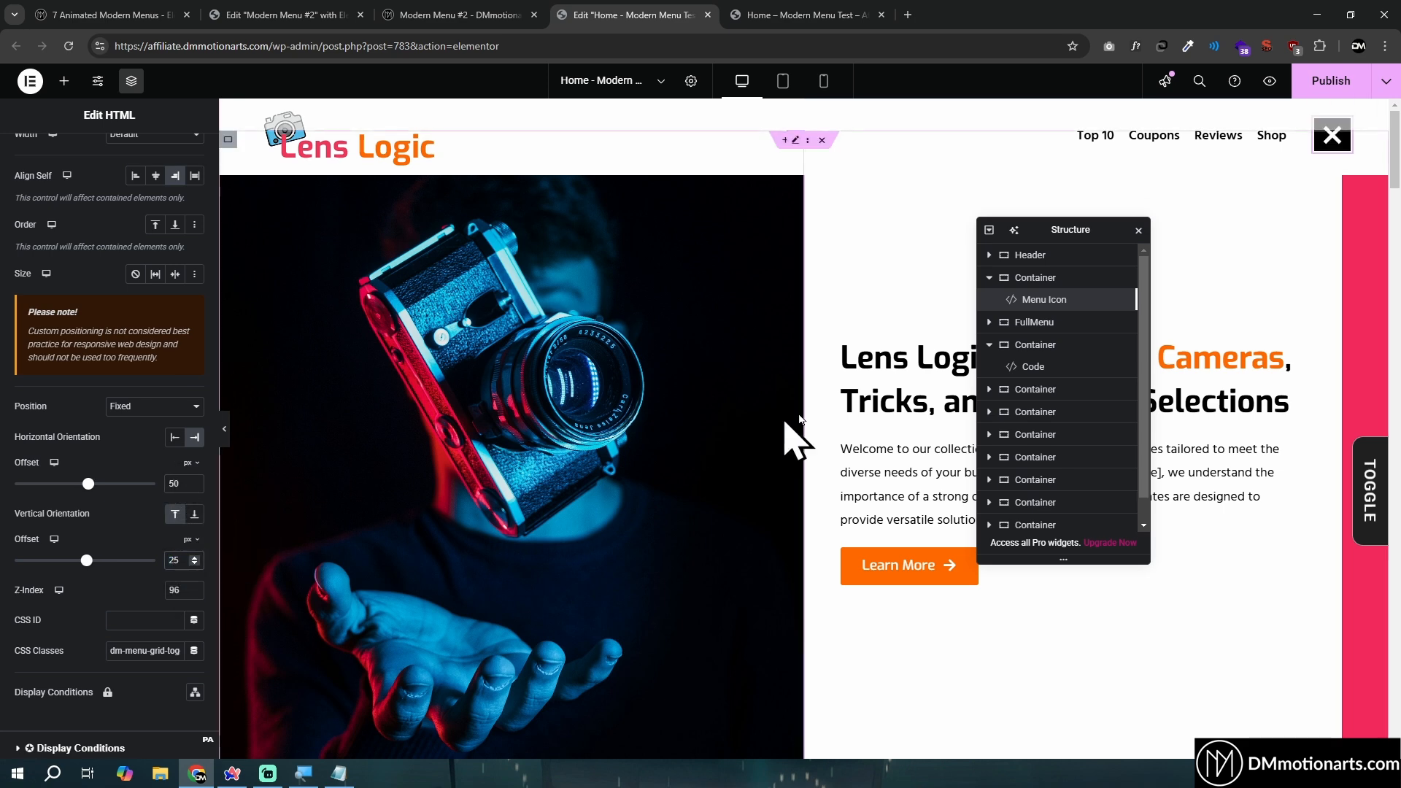
# - Check the fixed header and menu icon while the page scrolls, and review the Menu Icon widget's settings
pyautogui.scroll(-4, 828, 414)
pyautogui.scroll(4, 828, 415)
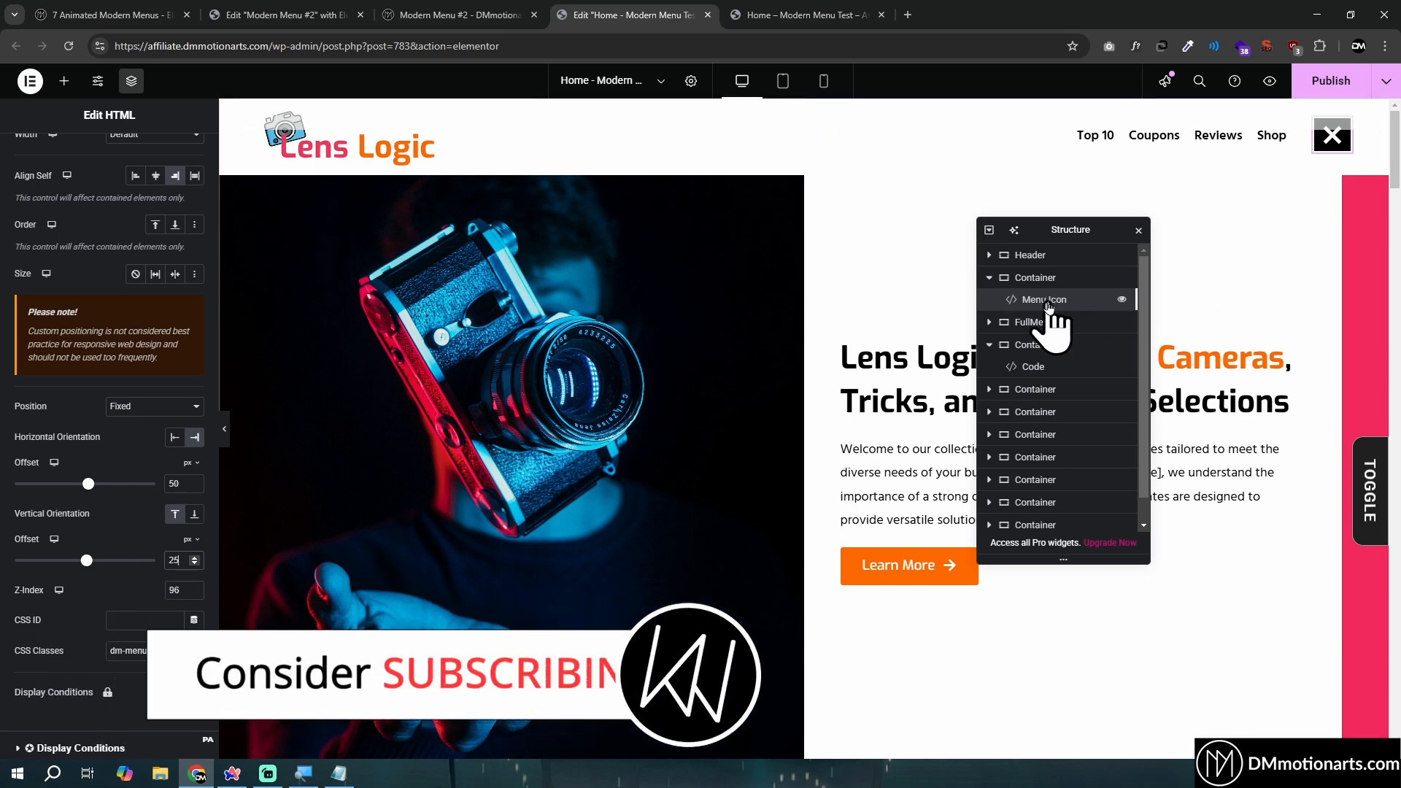
pyautogui.scroll(-10, 803, 387)
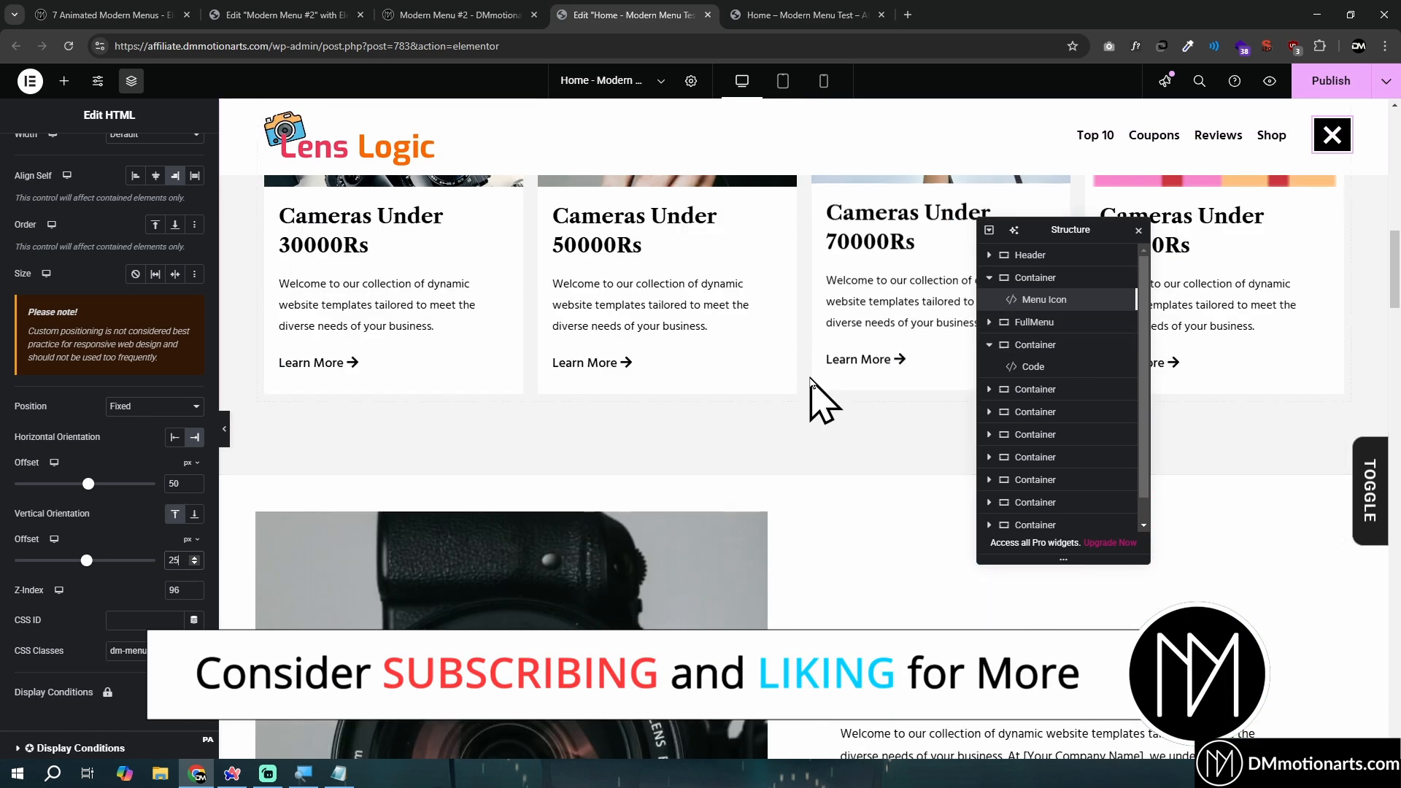
pyautogui.scroll(7, 868, 372)
pyautogui.click(1048, 322)
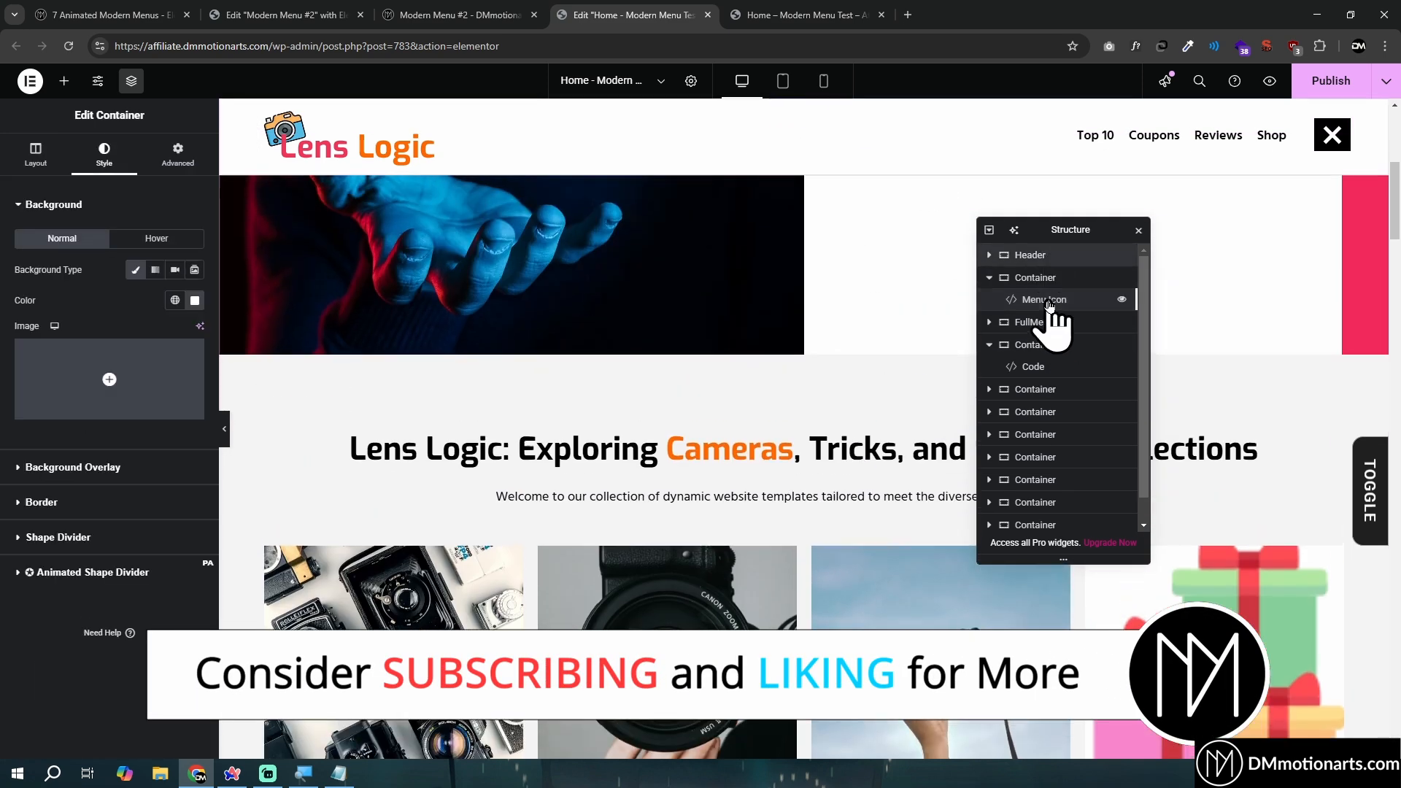
pyautogui.click(1049, 301)
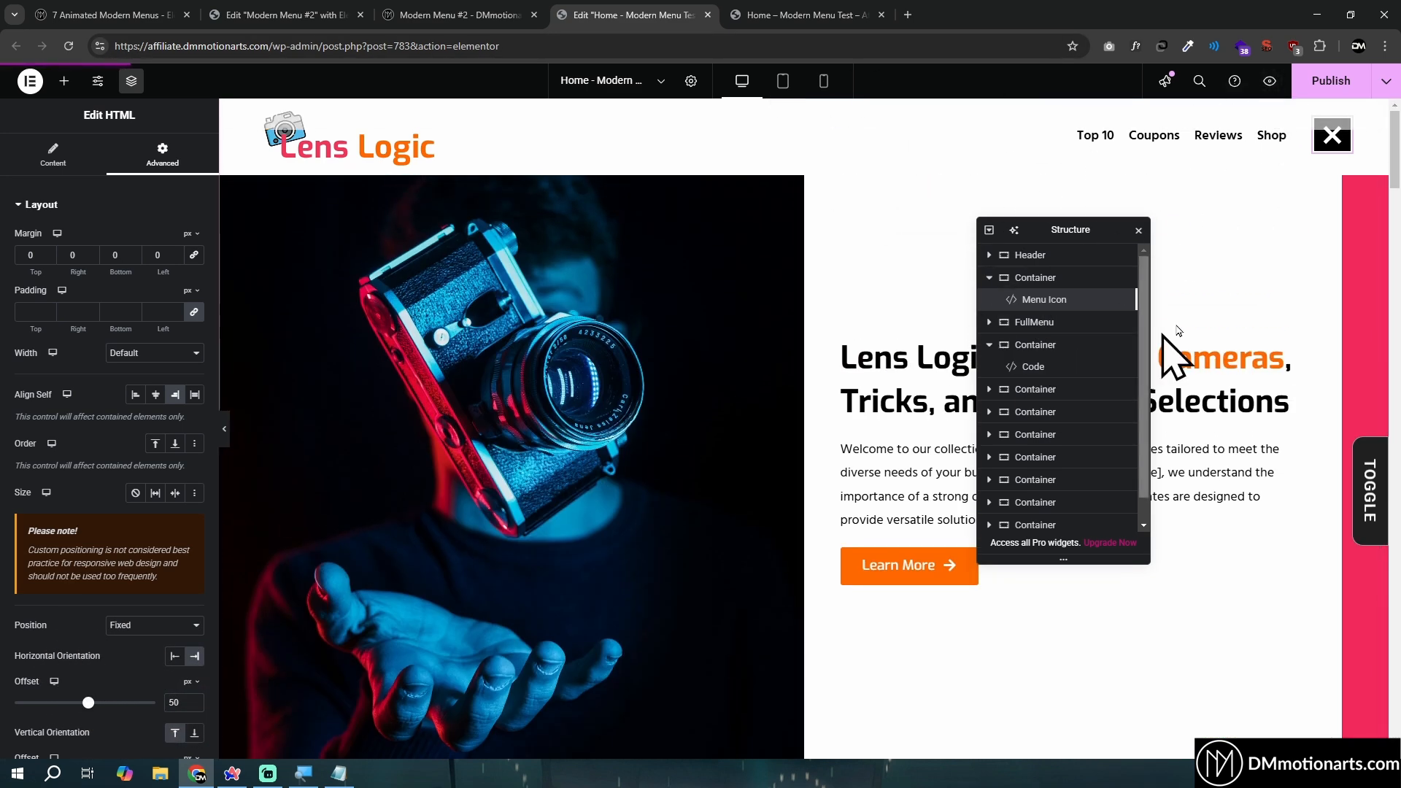
# - Reload the Home page preview to check the fixed header and menu icon
pyautogui.click(794, 15)
pyautogui.click(68, 46)
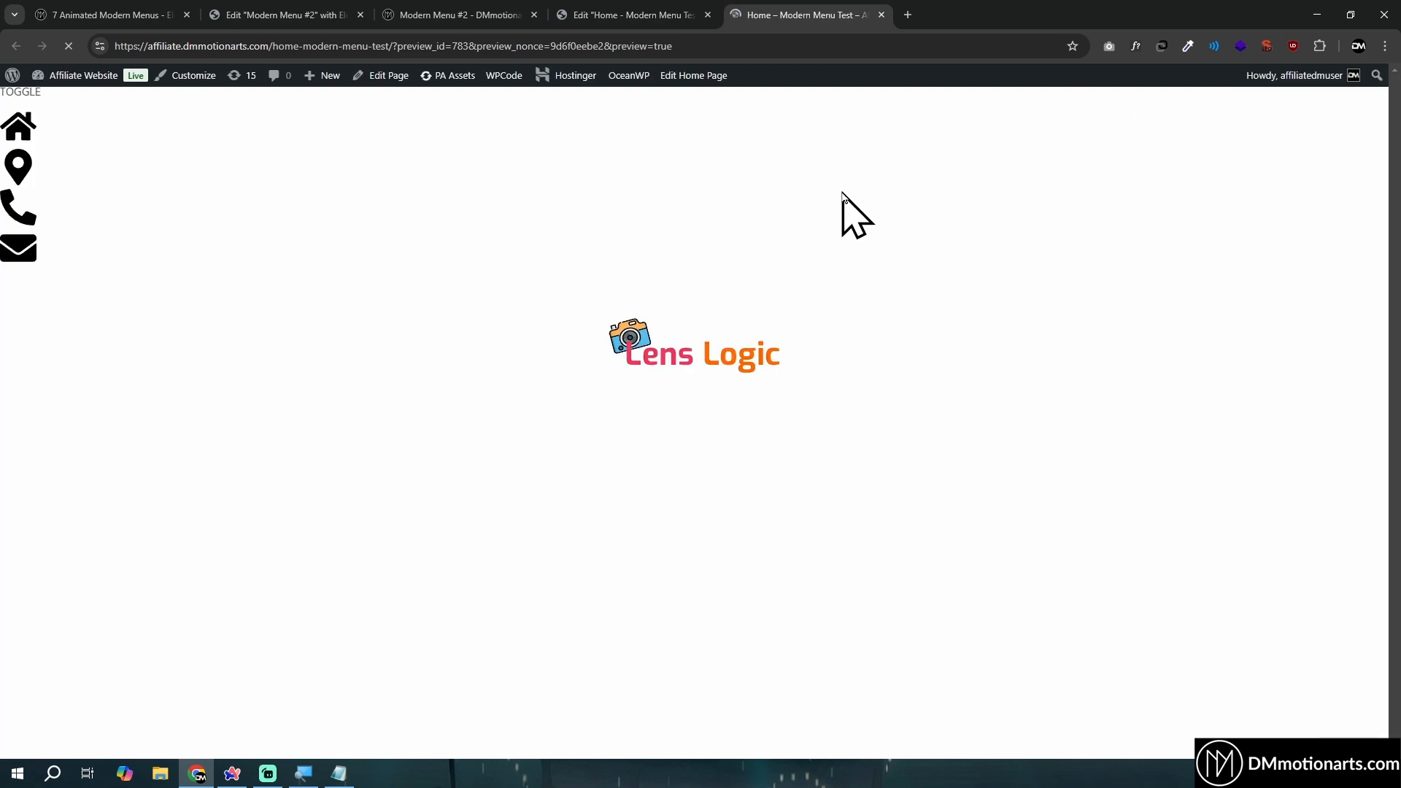
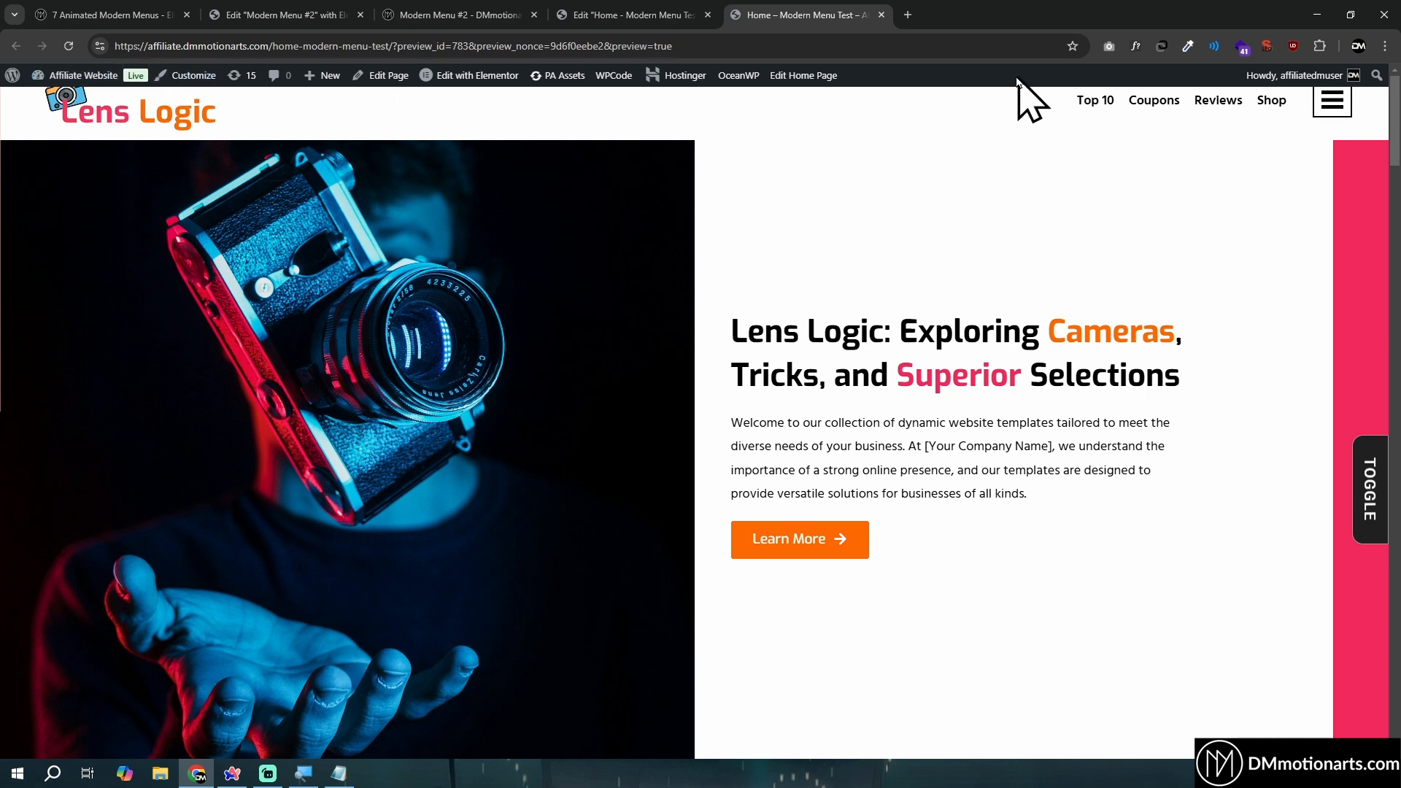
# - Open the full-screen menu in the Home page preview, check it while scrolling the page behind it, and close it
pyautogui.click(1384, 50)
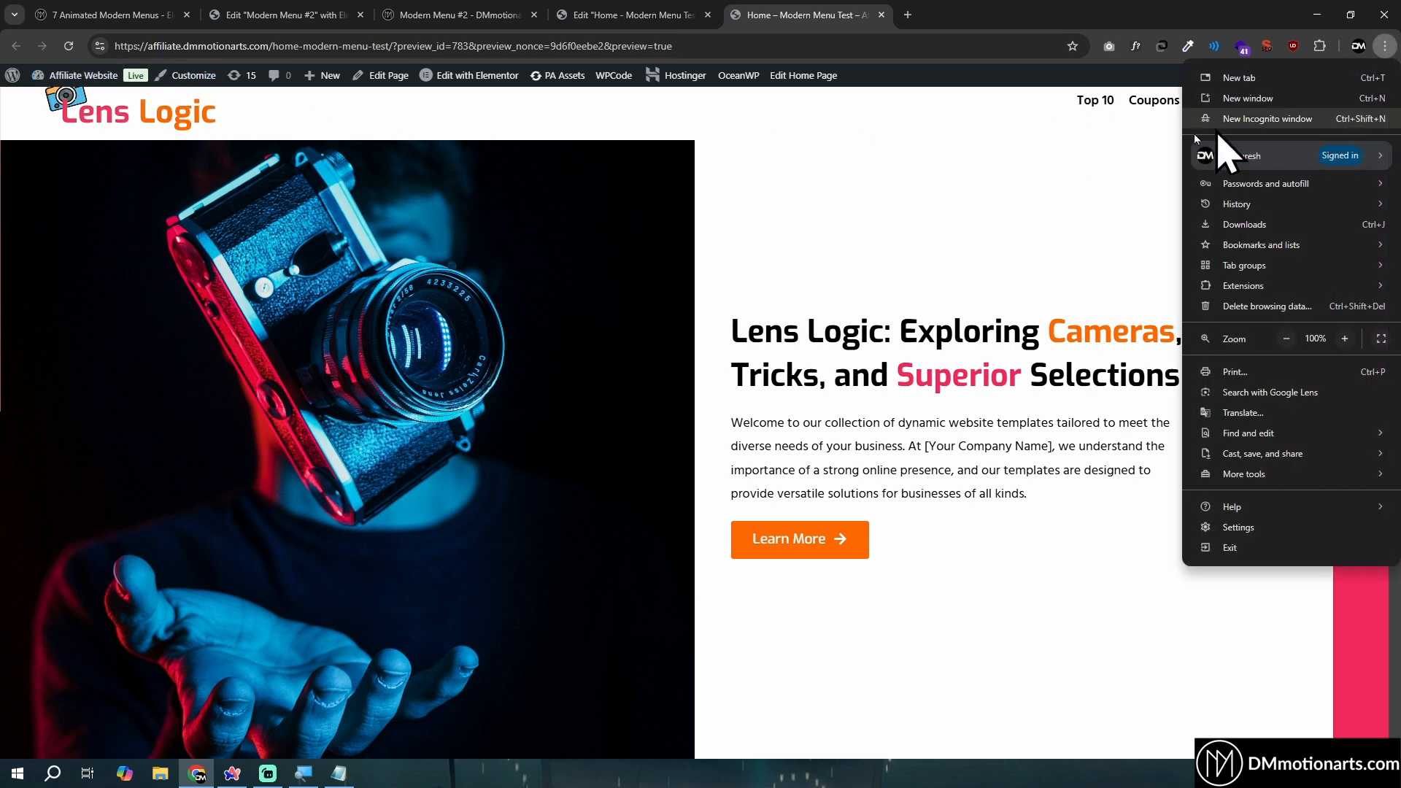
pyautogui.click(978, 175)
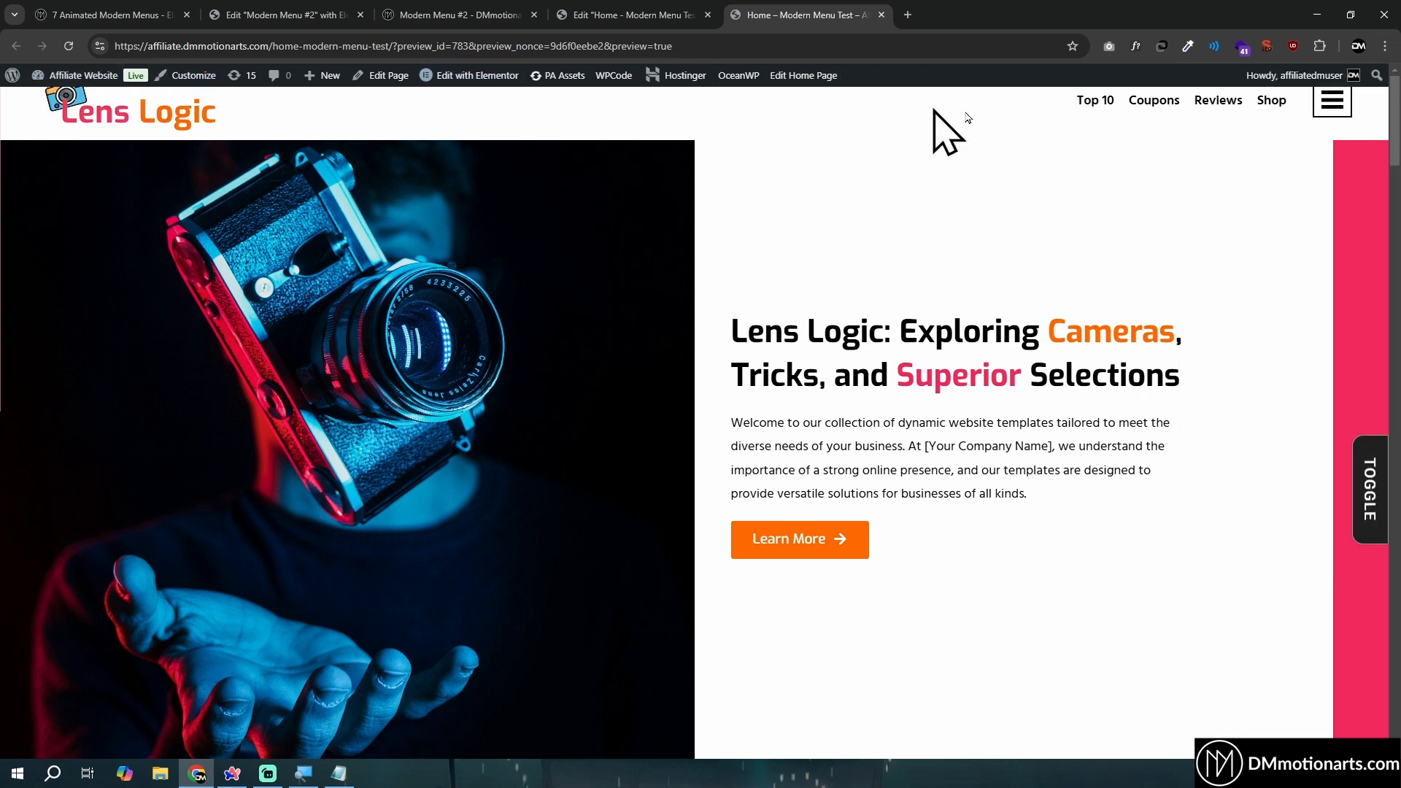
pyautogui.scroll(-10, 1007, 175)
pyautogui.click(1332, 102)
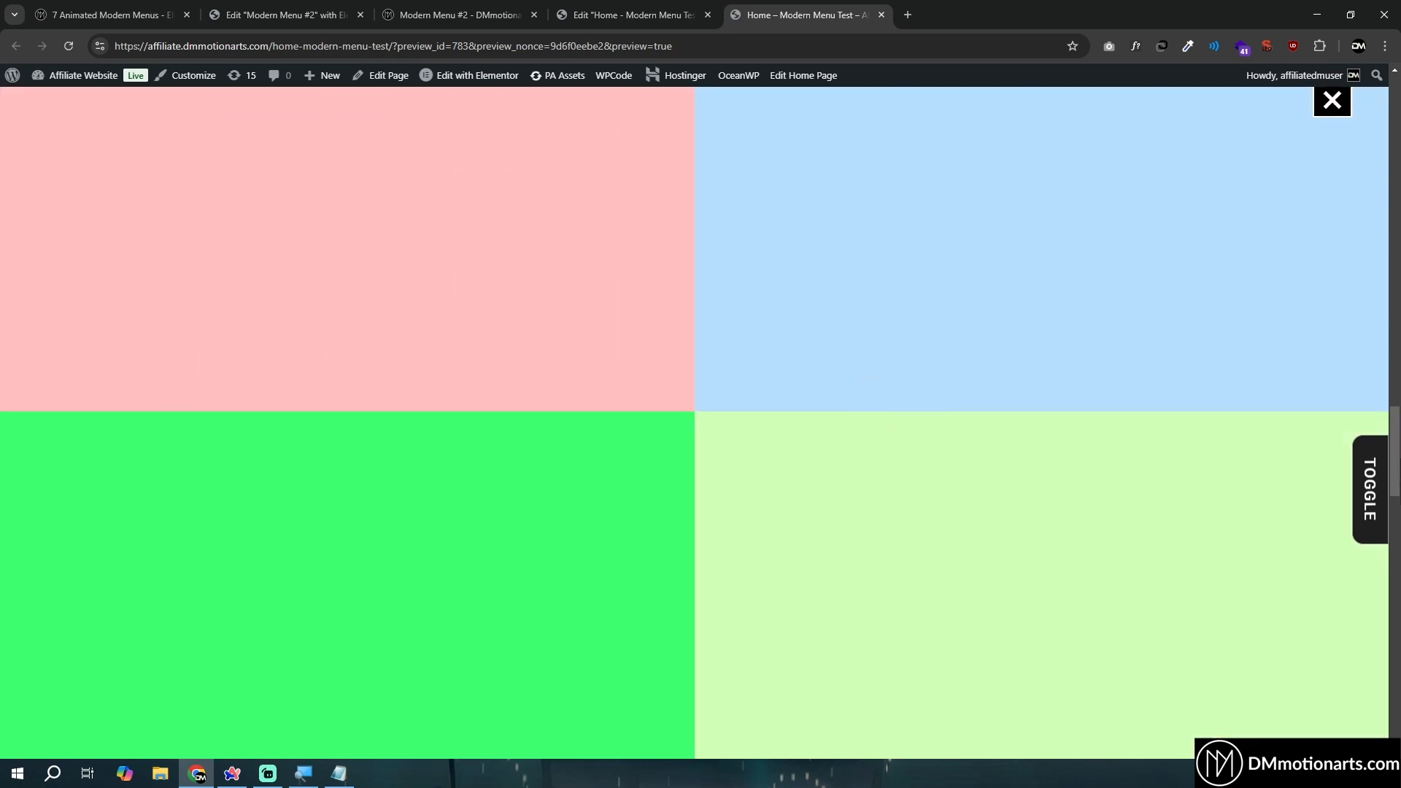
pyautogui.scroll(-4, 1379, 475)
pyautogui.scroll(20, 1361, 483)
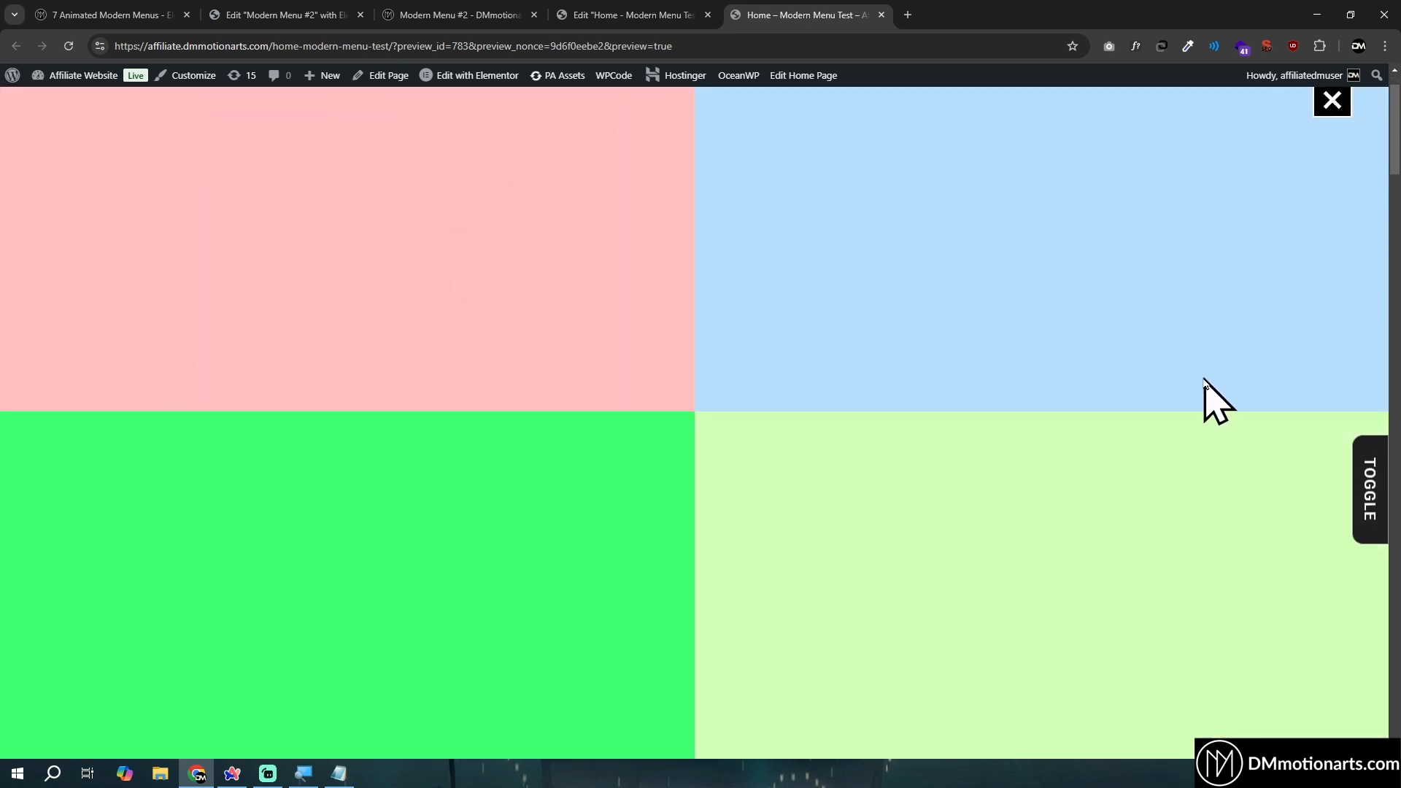
pyautogui.scroll(-10, 1206, 381)
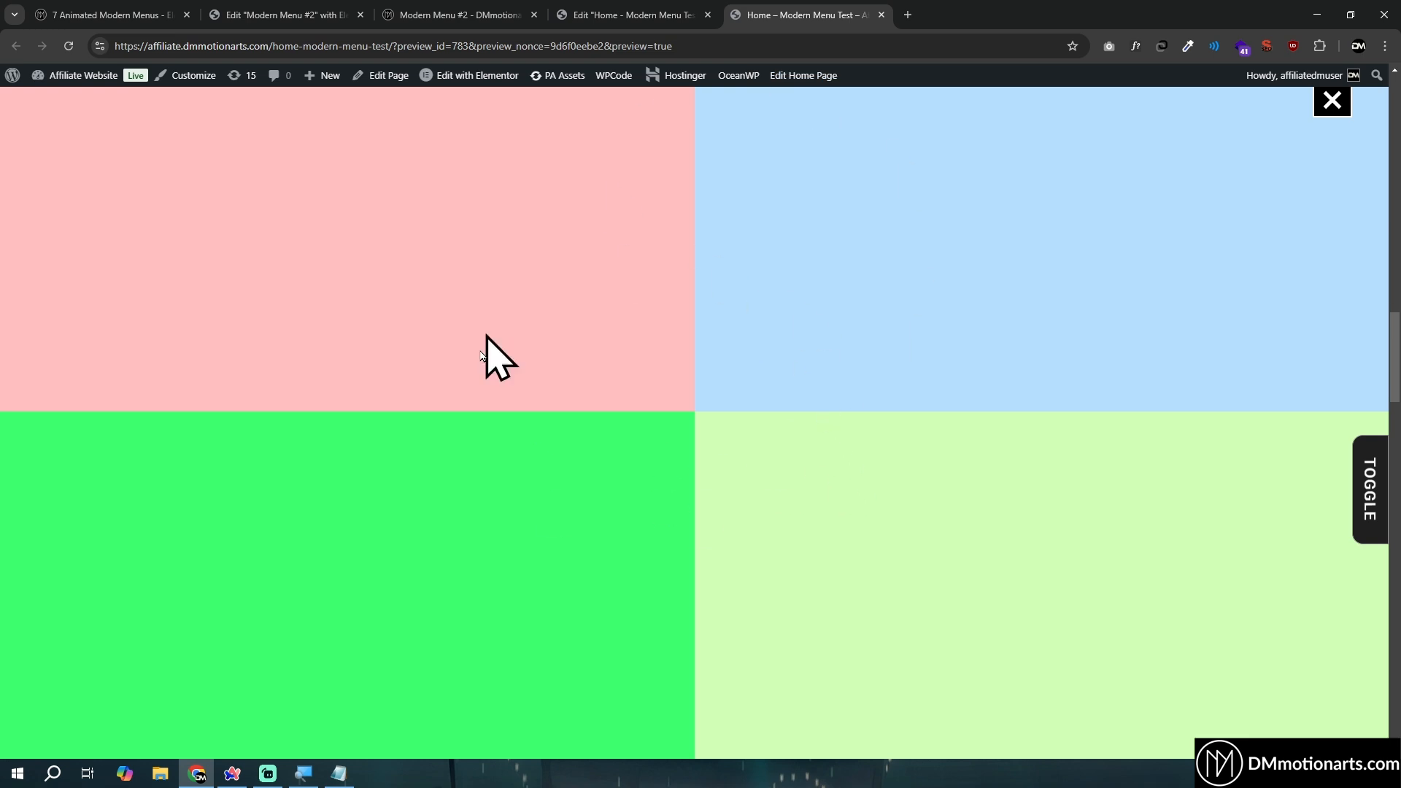
pyautogui.scroll(3, 778, 402)
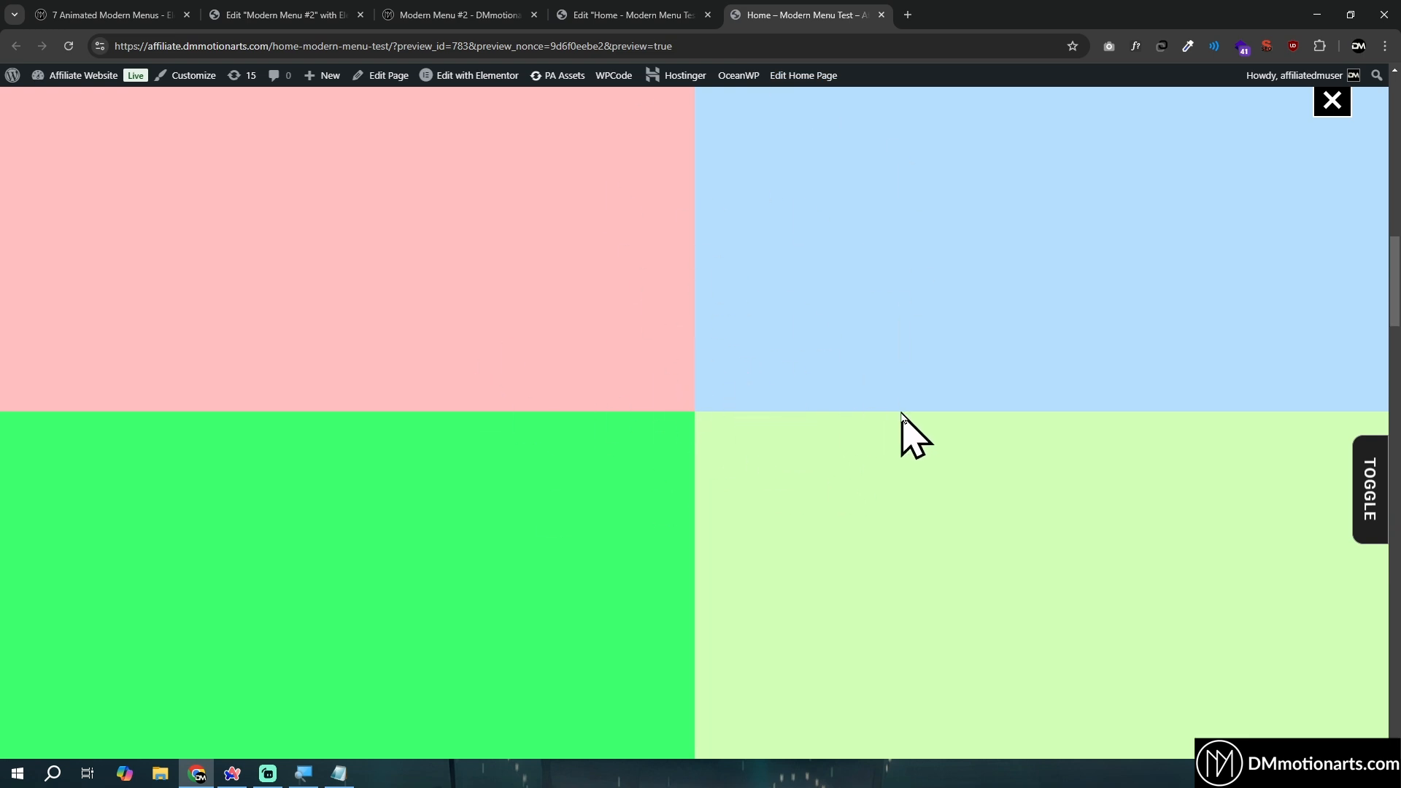
pyautogui.click(1331, 102)
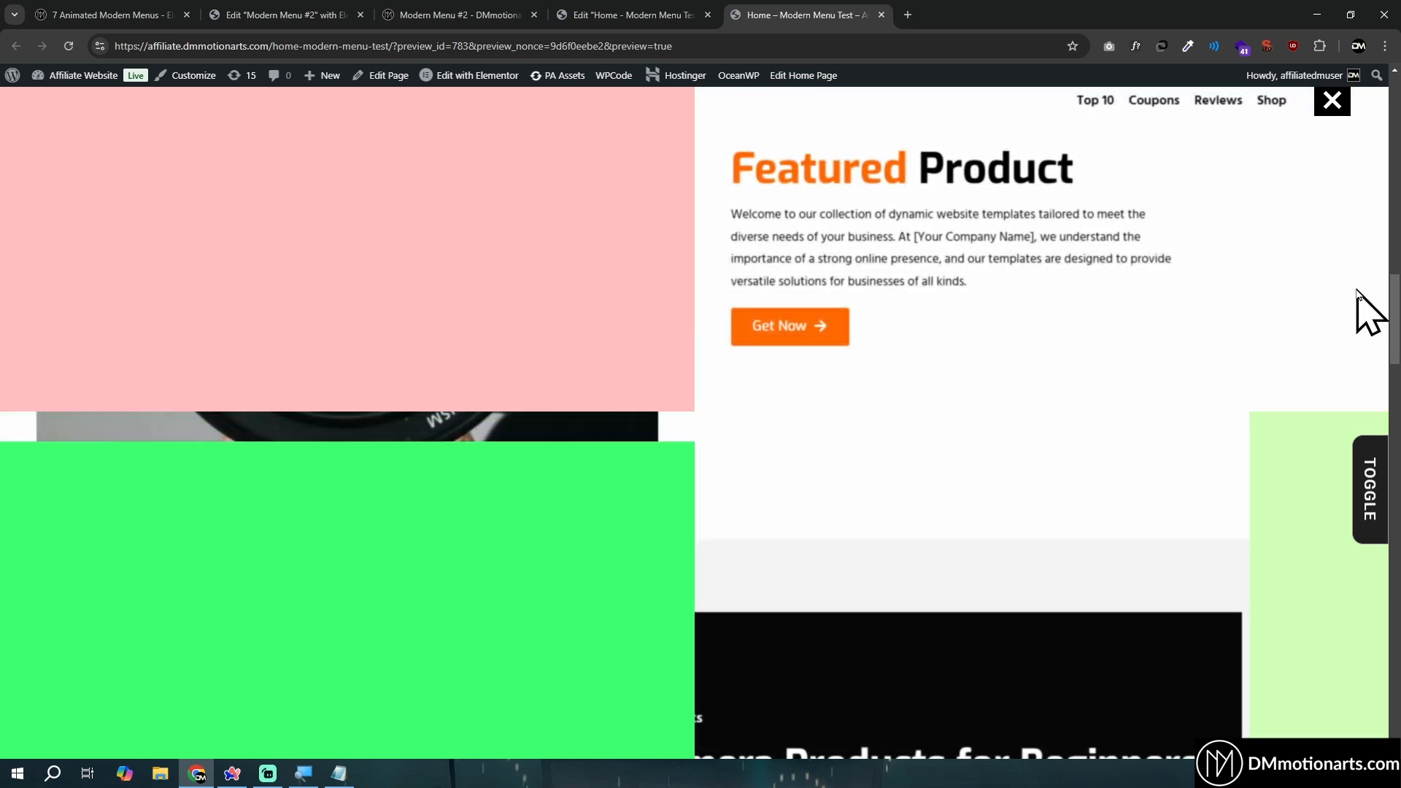
# - Return to the start of the previewed page, reopen the full-screen menu, check it while scrolling, and close it again
pyautogui.scroll(-5, 801, 394)
pyautogui.scroll(10, 799, 372)
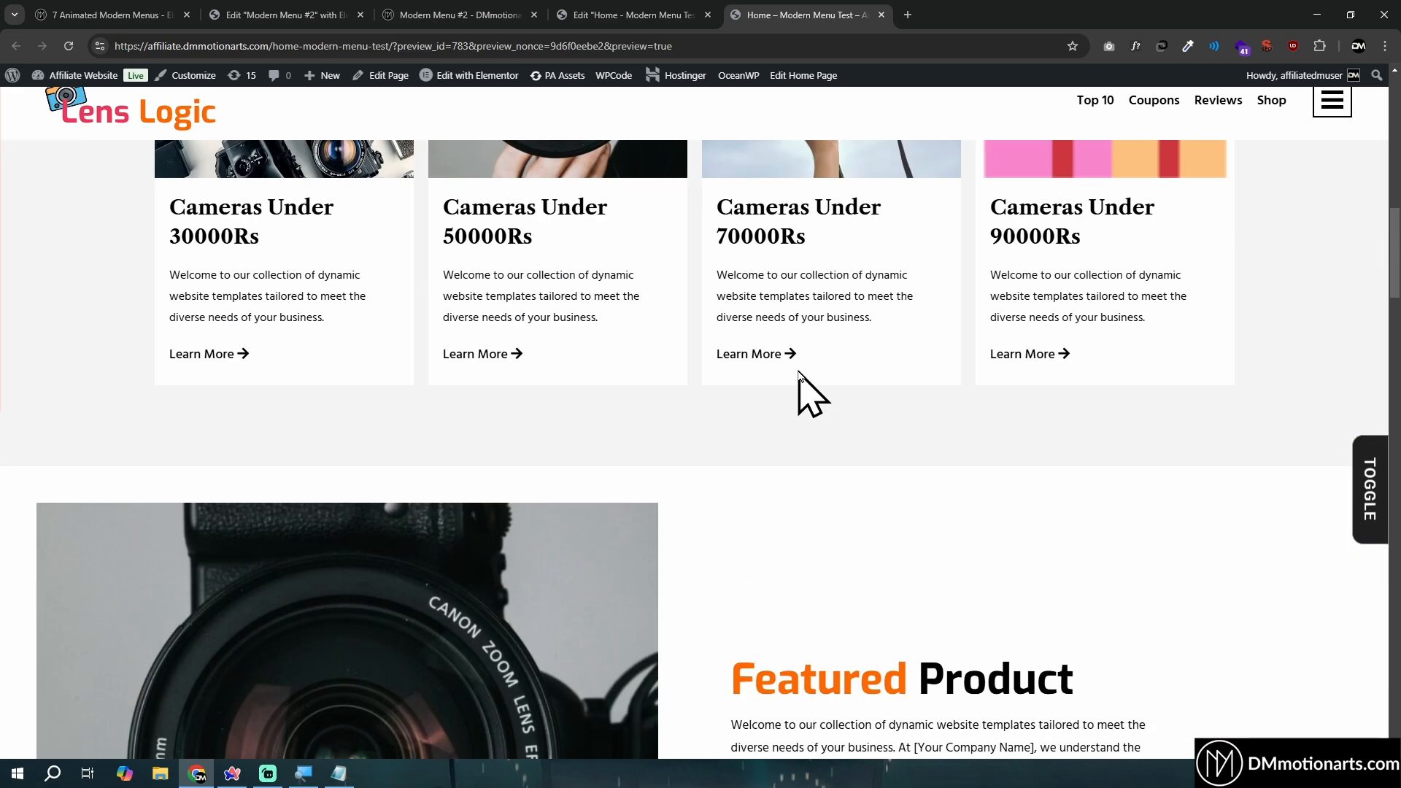
pyautogui.scroll(5, 818, 383)
pyautogui.click(1341, 109)
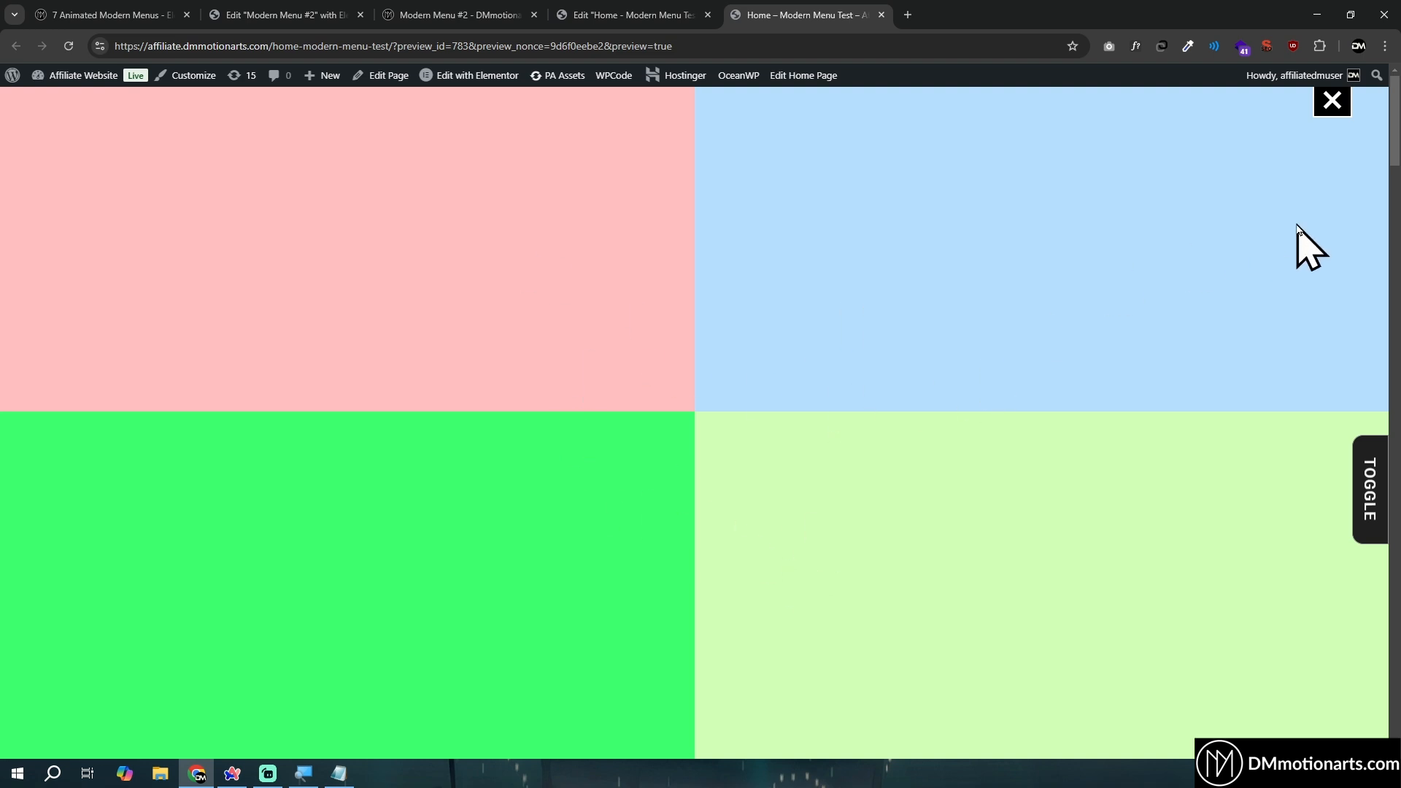
pyautogui.scroll(-11, 1264, 290)
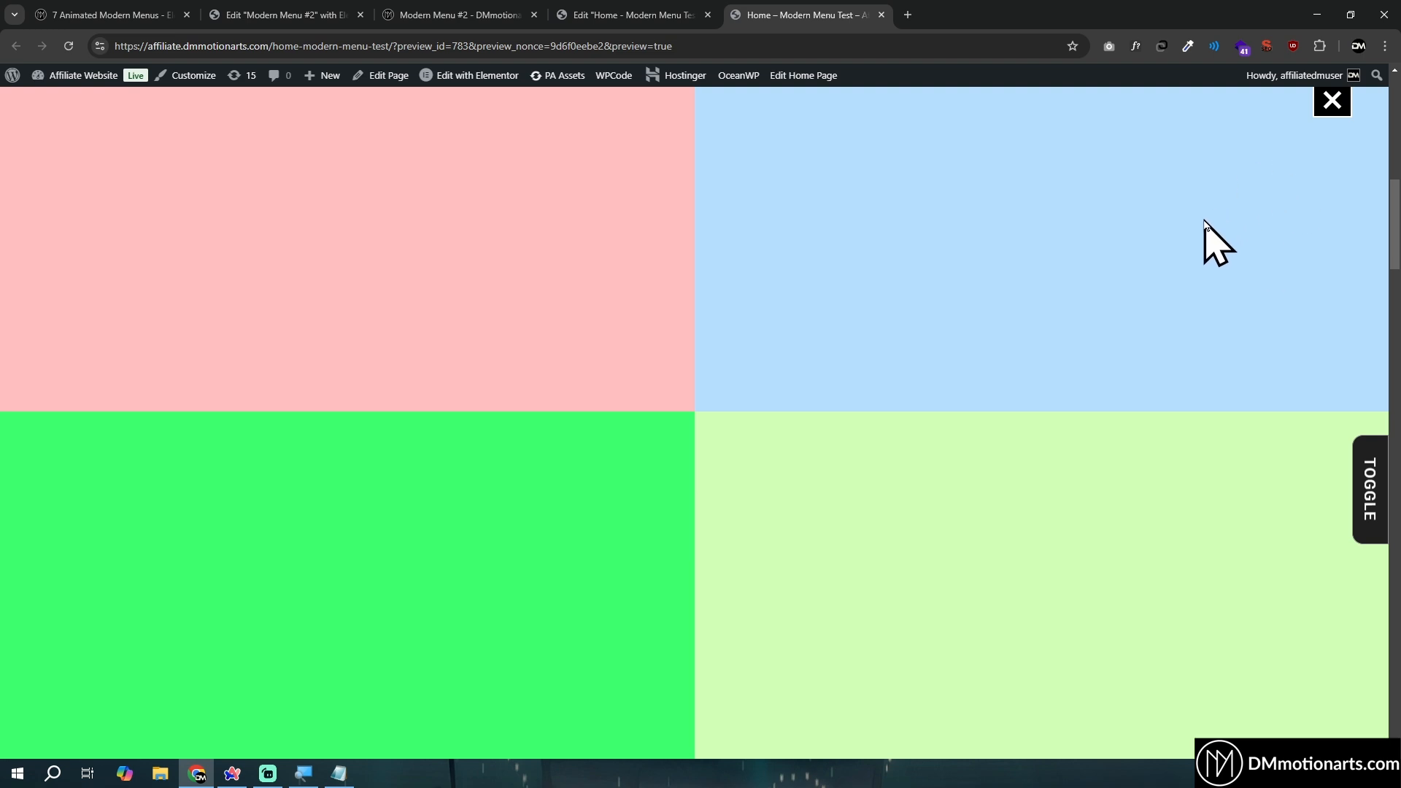
pyautogui.click(1333, 102)
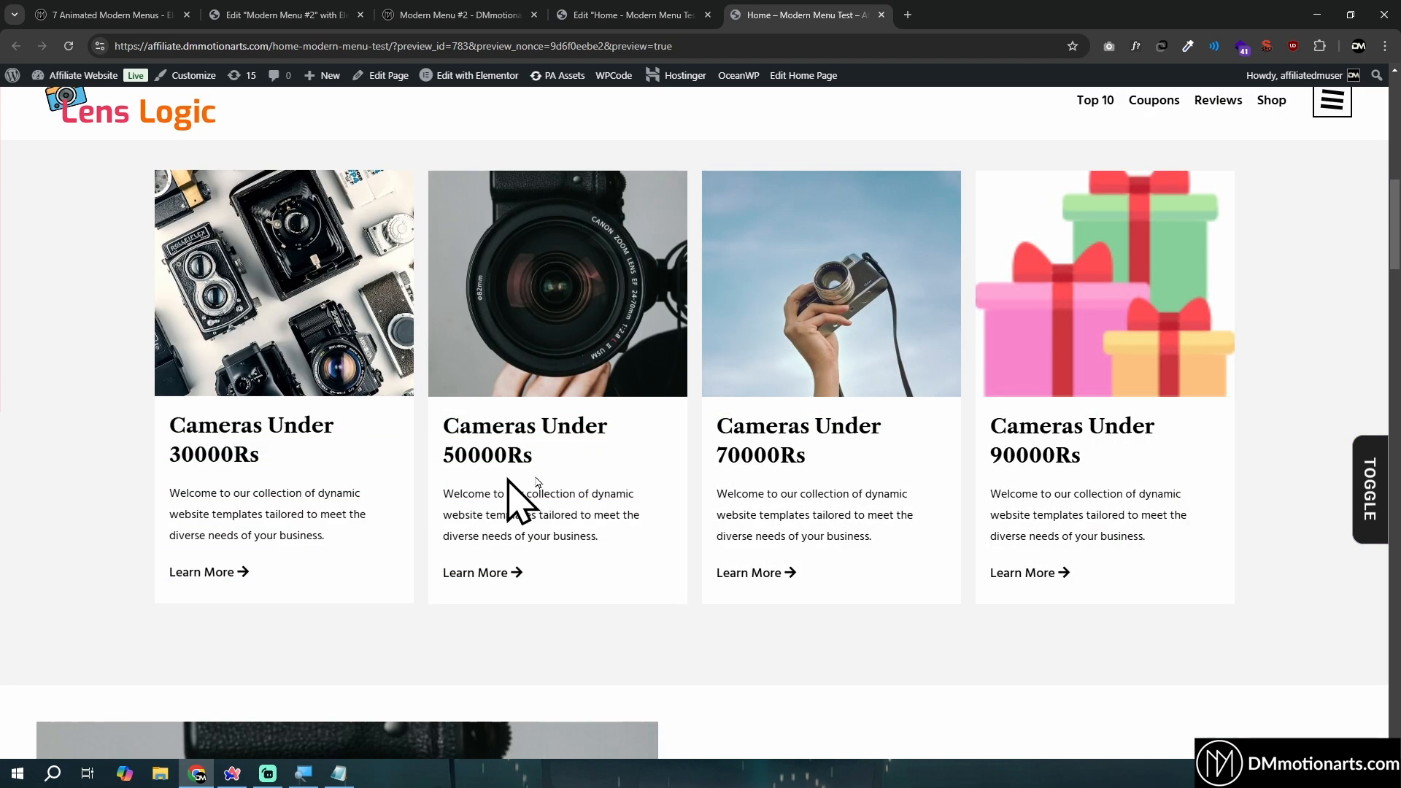
# - Reload the Home page preview and replay the menu's opening and closing animation
pyautogui.click(1326, 102)
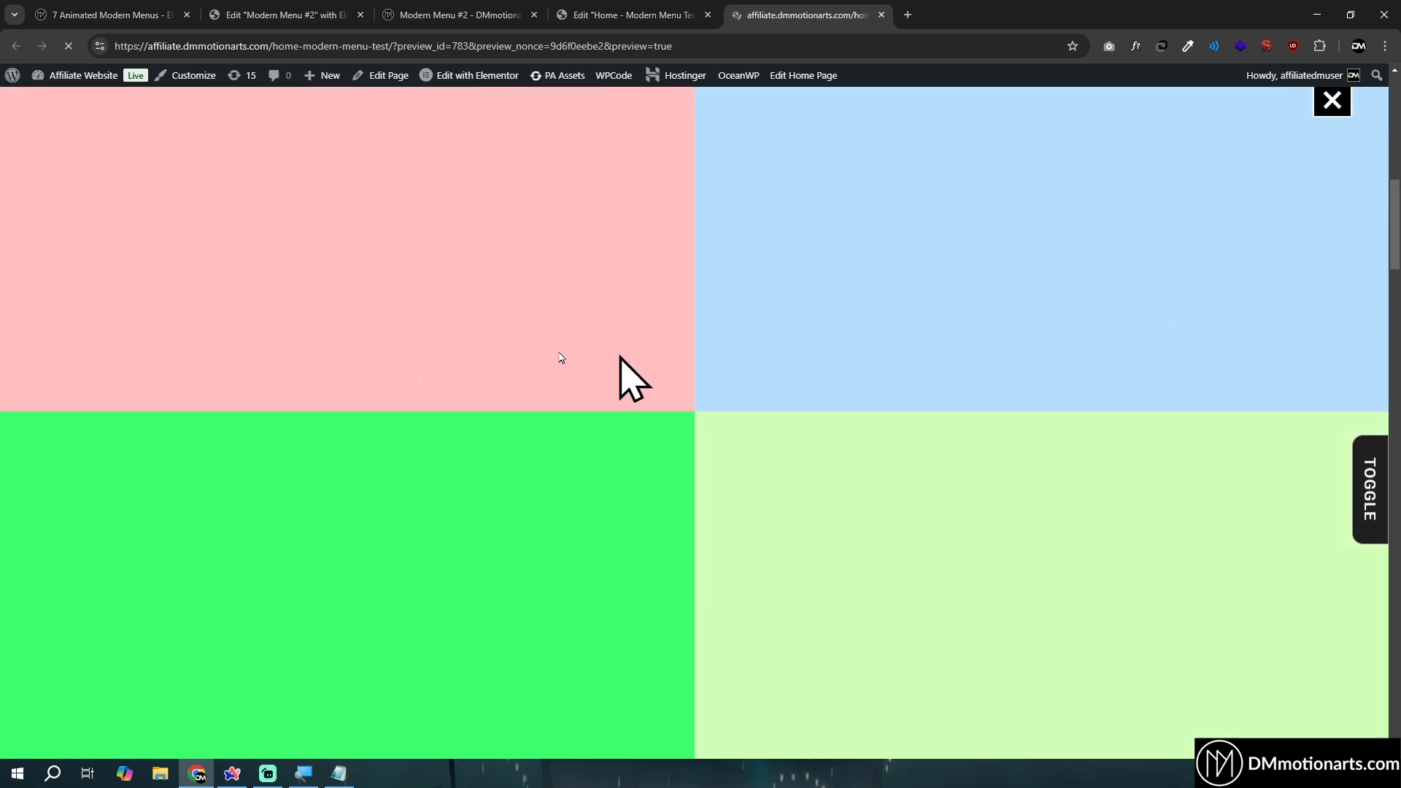
pyautogui.click(1333, 101)
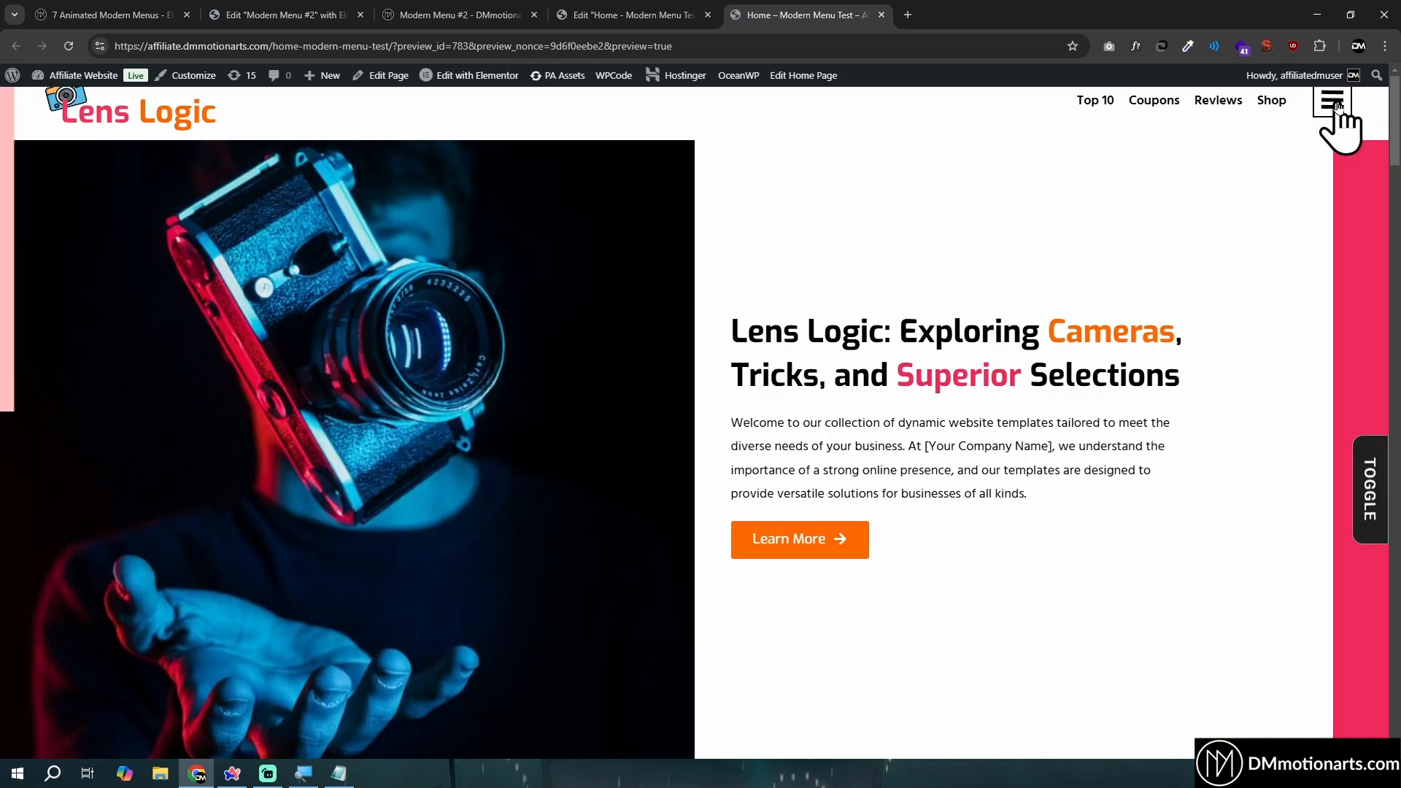
pyautogui.click(1332, 103)
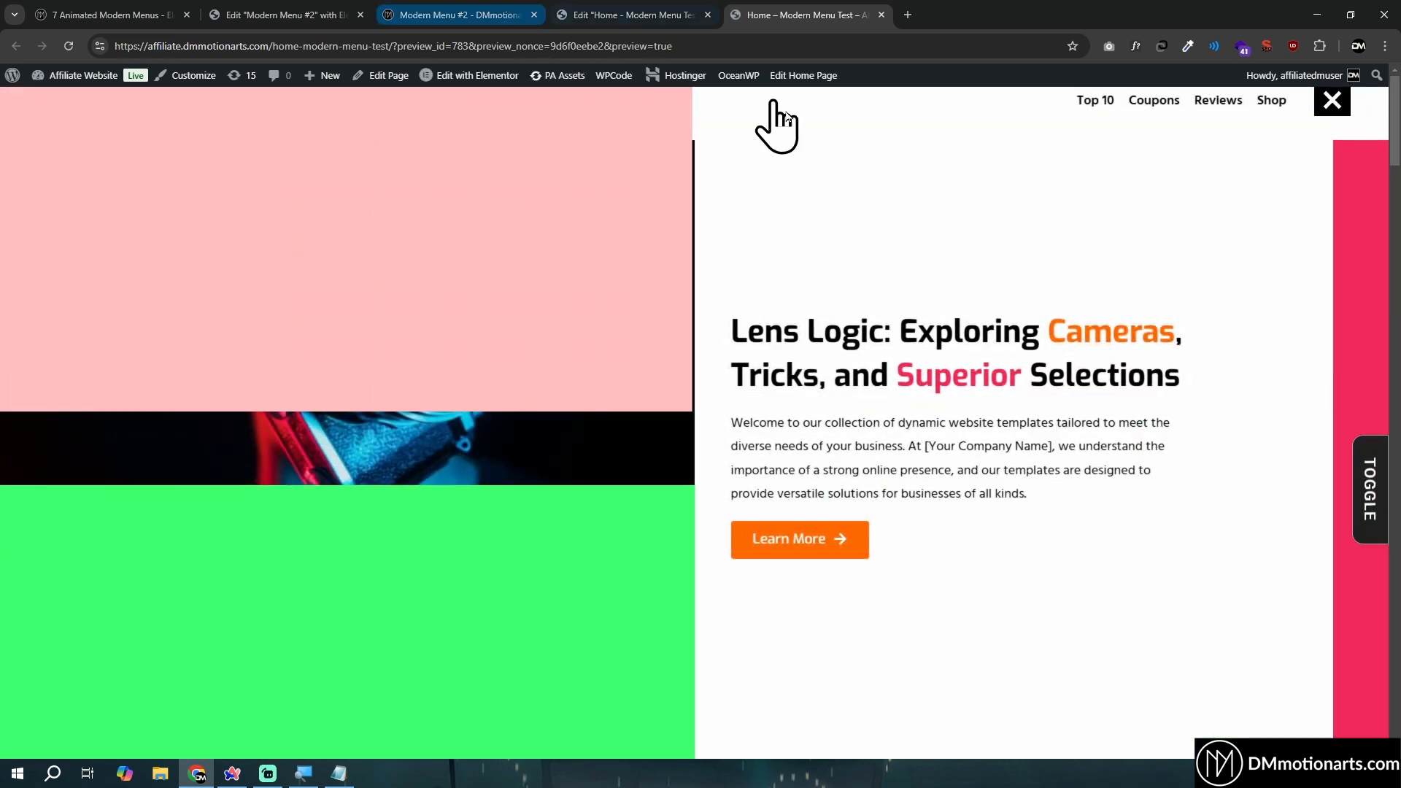
# - Select the Code widget in the Home page's Elementor editor, and review the beginning of the menu code in the Programiz JavaScript compiler
pyautogui.click(282, 15)
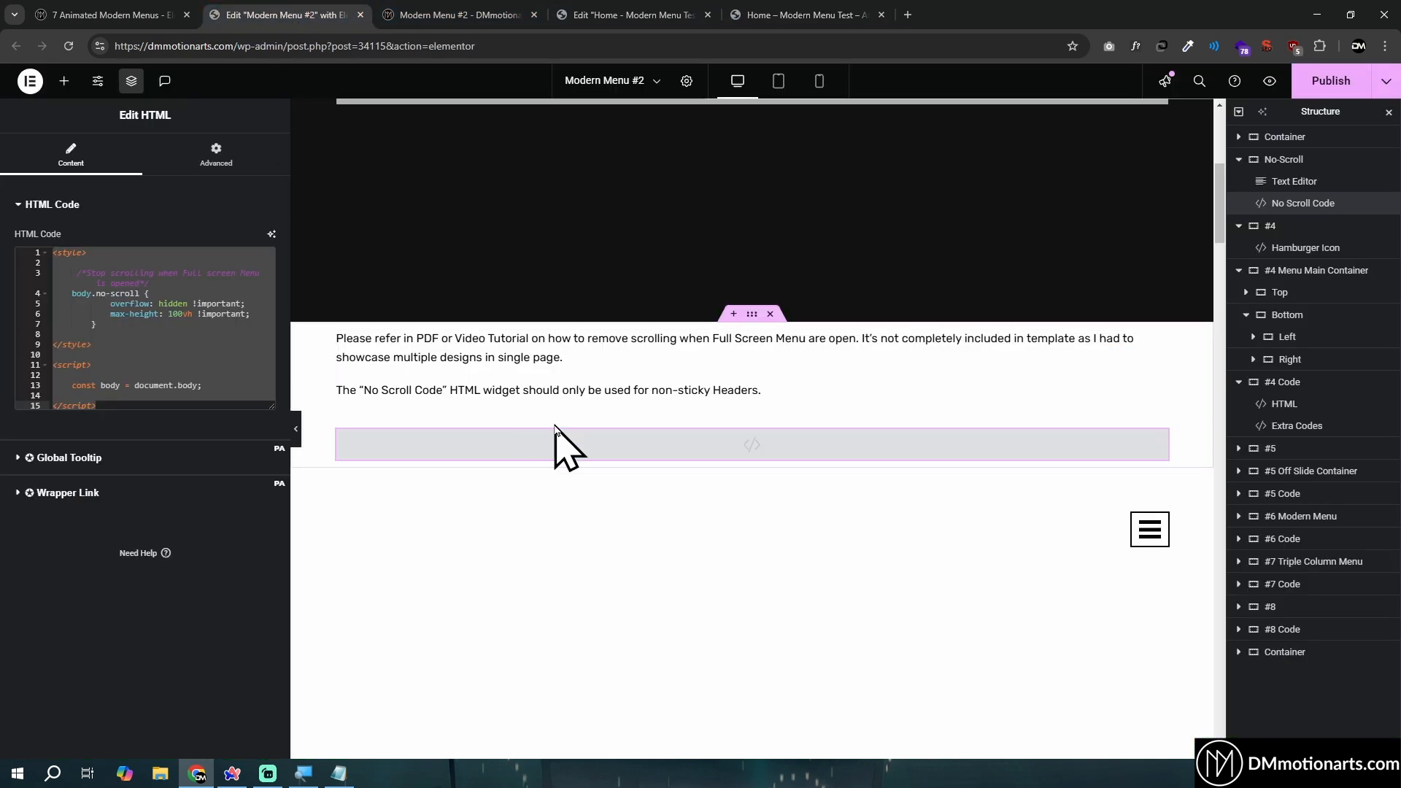
pyautogui.click(626, 16)
pyautogui.scroll(-4, 913, 438)
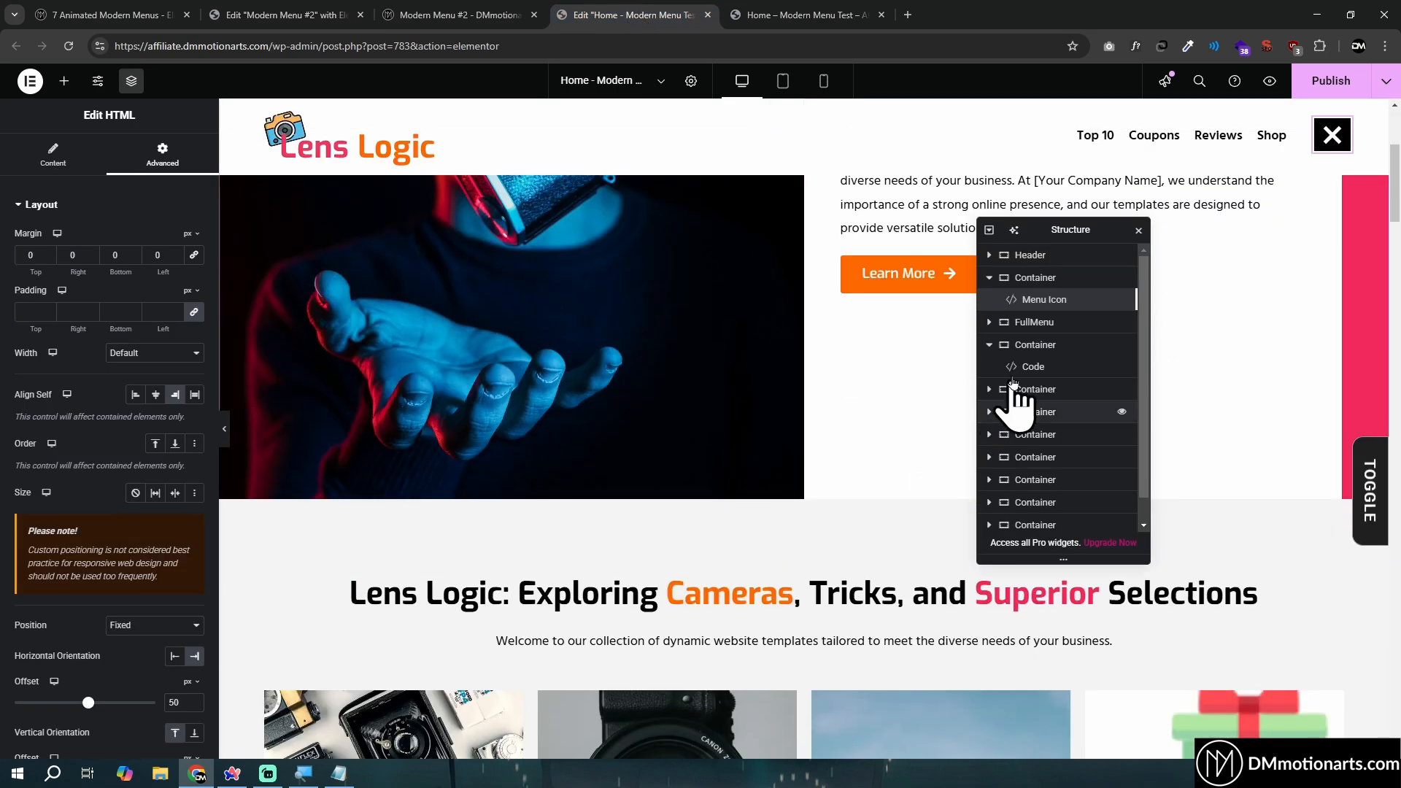
pyautogui.click(1029, 367)
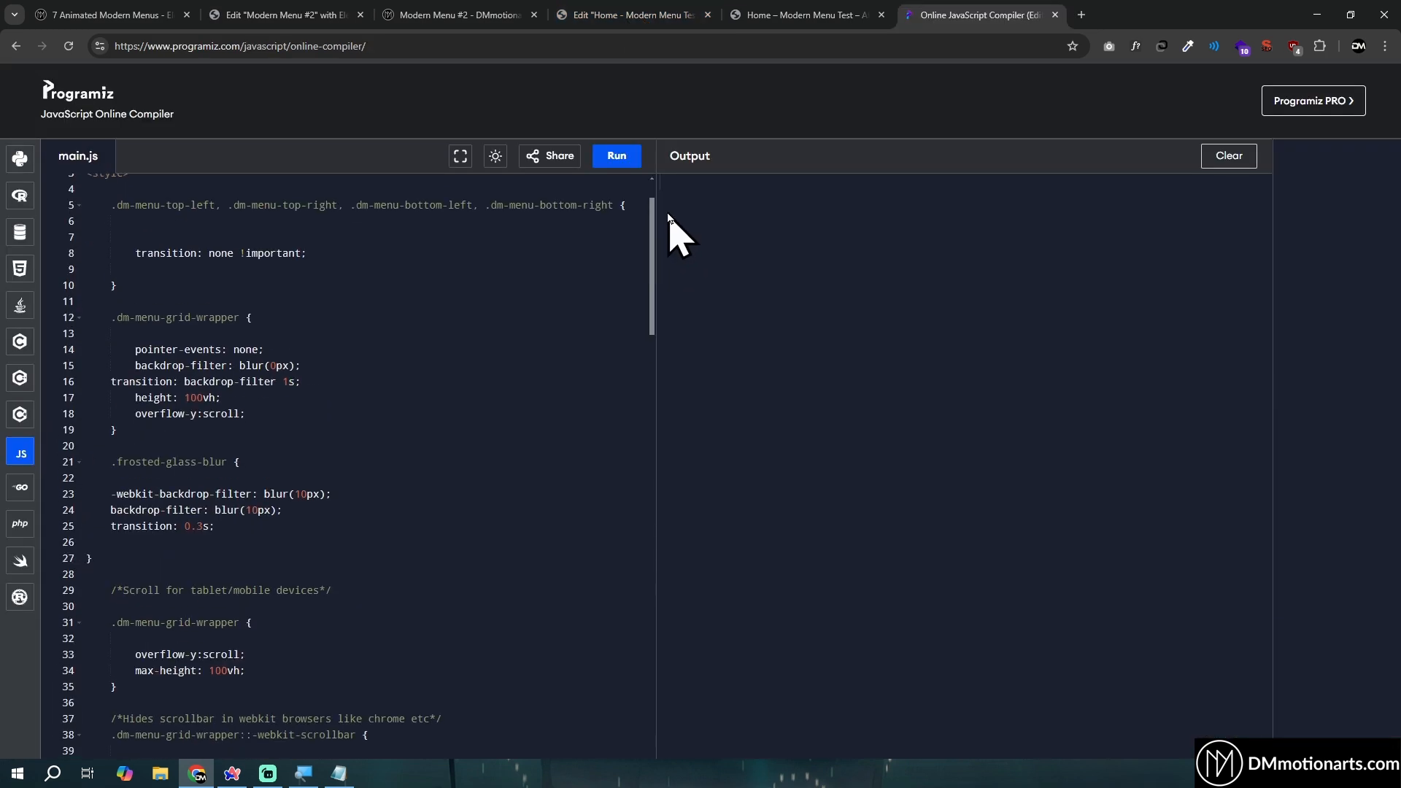
pyautogui.scroll(1, 643, 218)
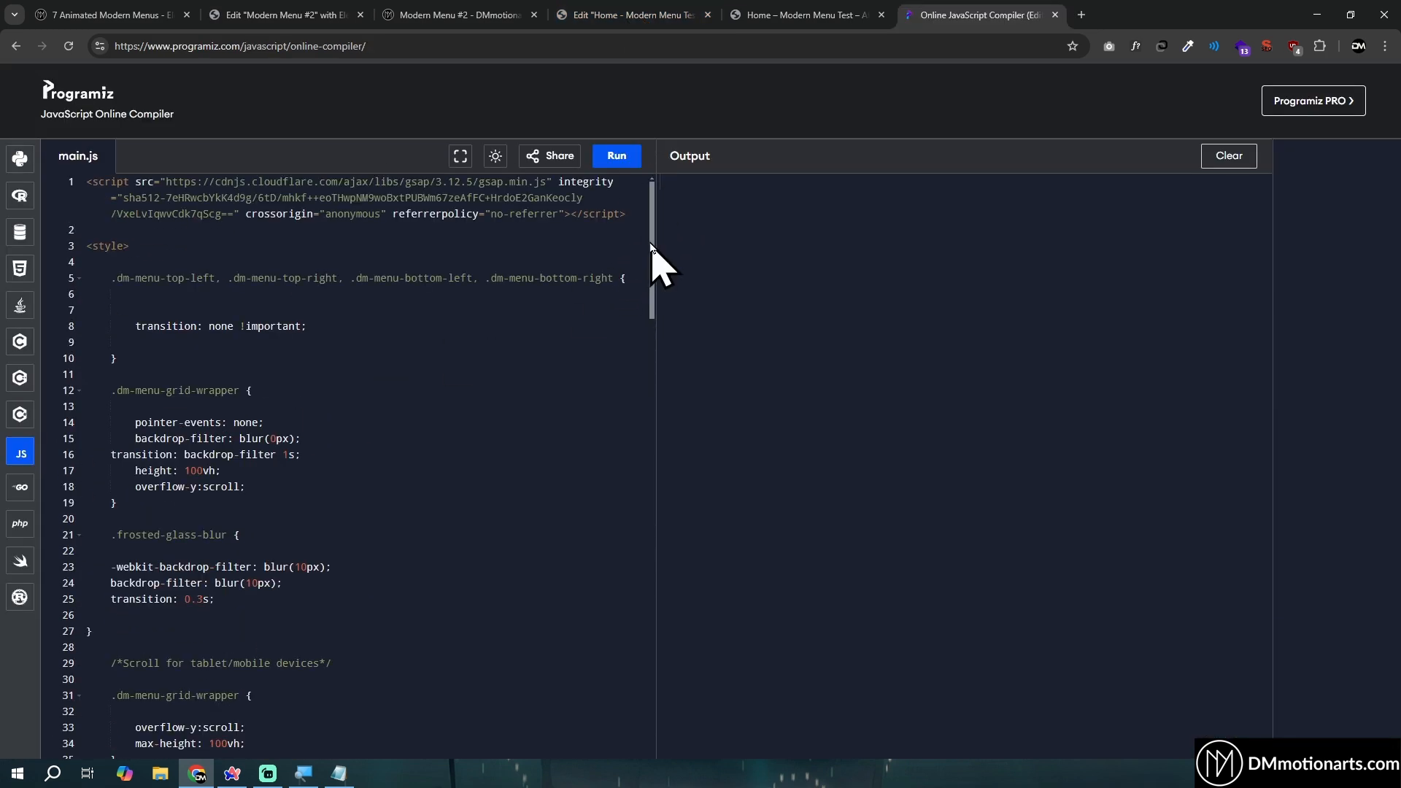
pyautogui.moveTo(652, 246); pyautogui.dragTo(606, 220)
pyautogui.scroll(-1, 256, 391)
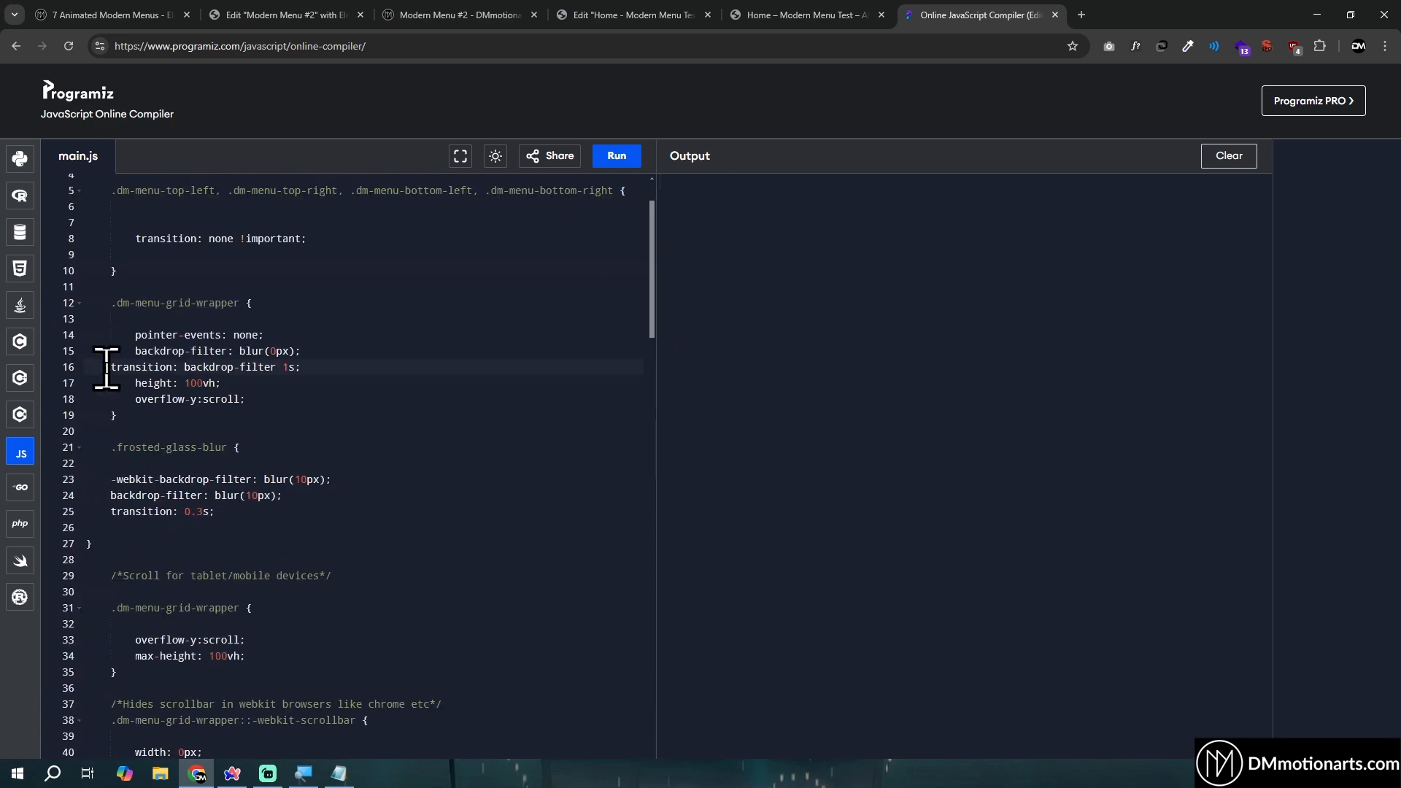
# - Examine the .frosted-glass-blur rule in the menu code and check its effect by opening and closing the menu in the Home page preview
pyautogui.scroll(-1, 350, 405)
pyautogui.scroll(1, 219, 431)
pyautogui.moveTo(99, 447); pyautogui.dragTo(460, 527)
pyautogui.click(319, 516)
pyautogui.click(792, 15)
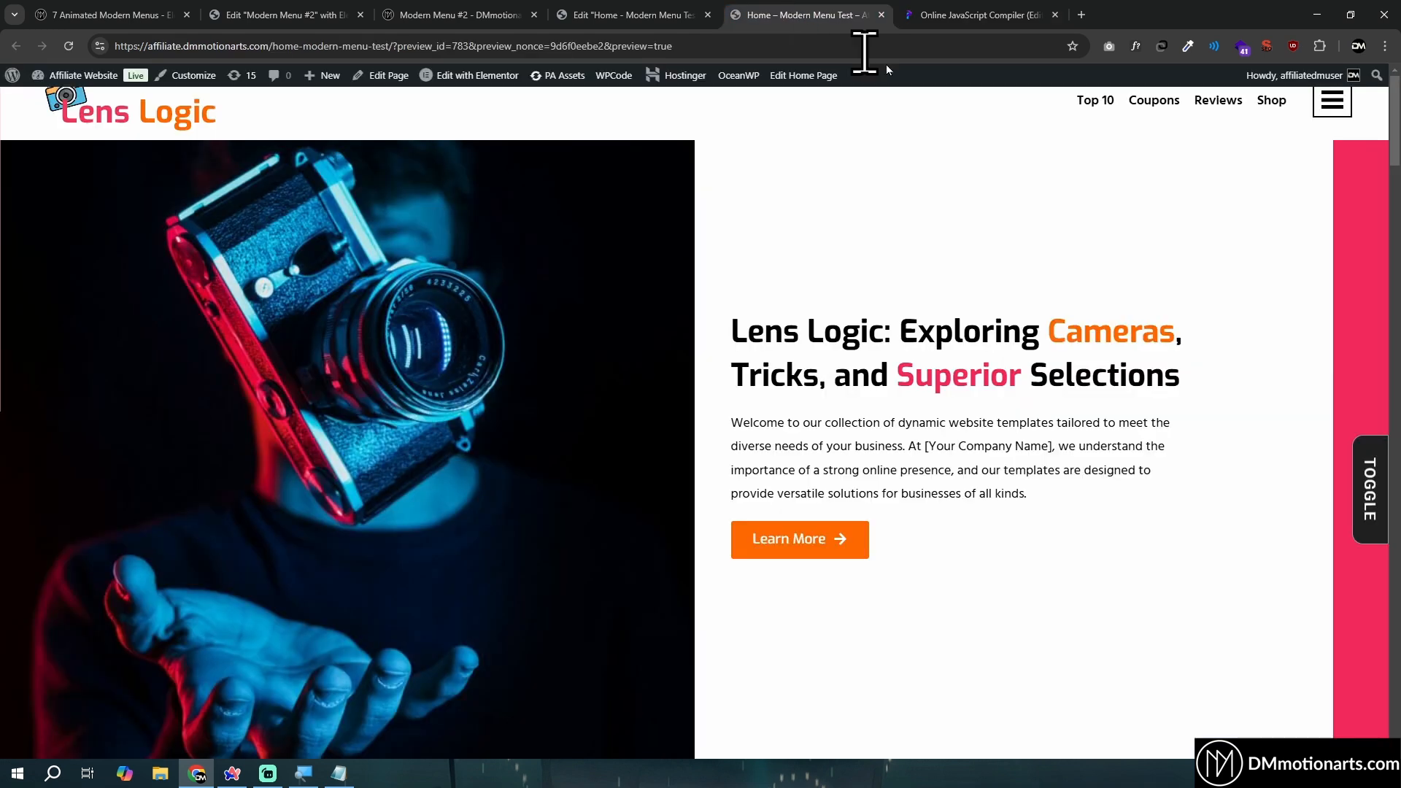
pyautogui.click(1321, 104)
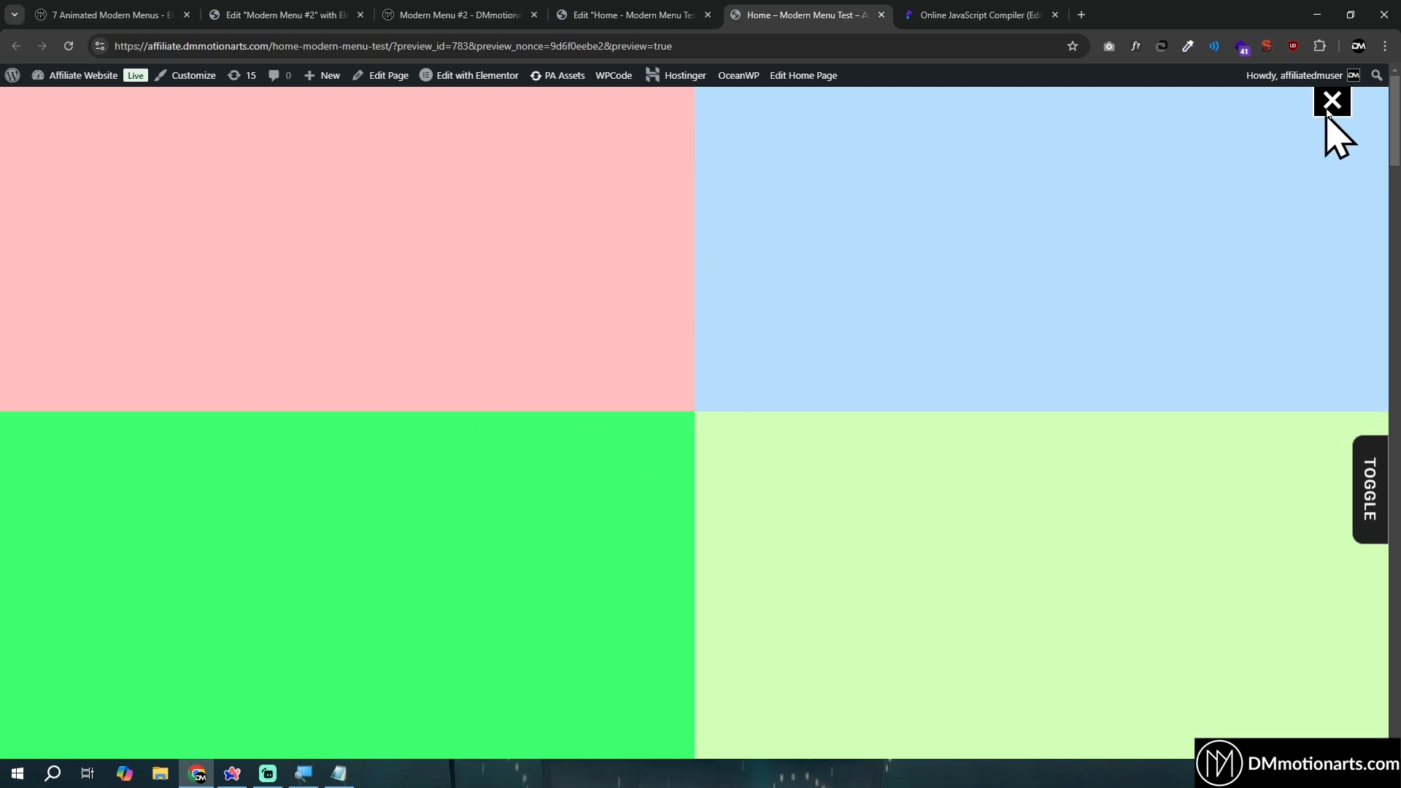
pyautogui.click(1330, 102)
# - Switch back to the Programiz compiler and try editing the -webkit-backdrop-filter blur value in the .frosted-glass-blur rule
pyautogui.click(912, 15)
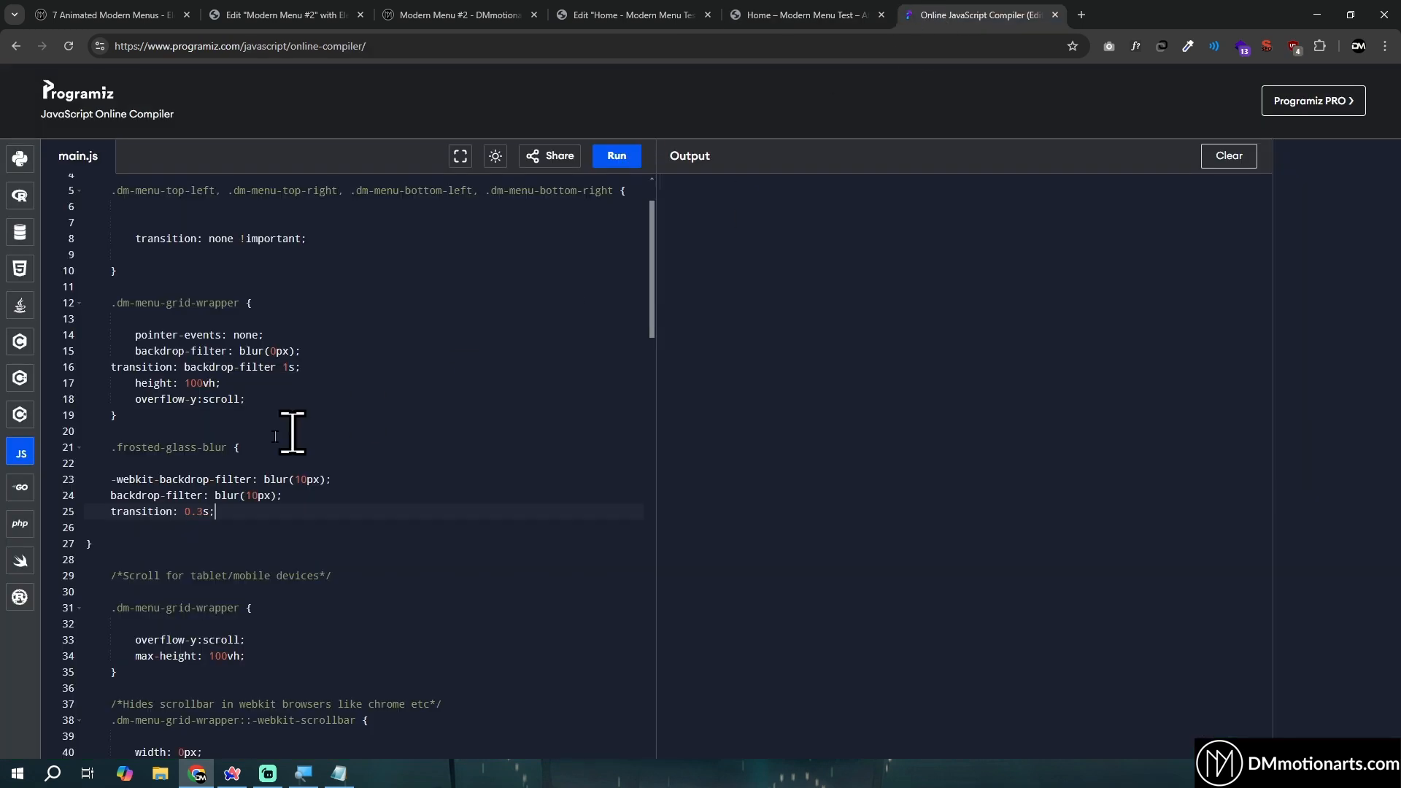
pyautogui.click(308, 480)
pyautogui.press('Delete')
pyautogui.write('1')
pyautogui.moveTo(85, 445); pyautogui.dragTo(261, 538)
pyautogui.click(186, 501)
pyautogui.click(257, 480)
# - Examine the script lines that remove and add the frosted-glass-blur class on the menu wrapper, and the backdrop-filter lines in its rule
pyautogui.scroll(-10, 240, 508)
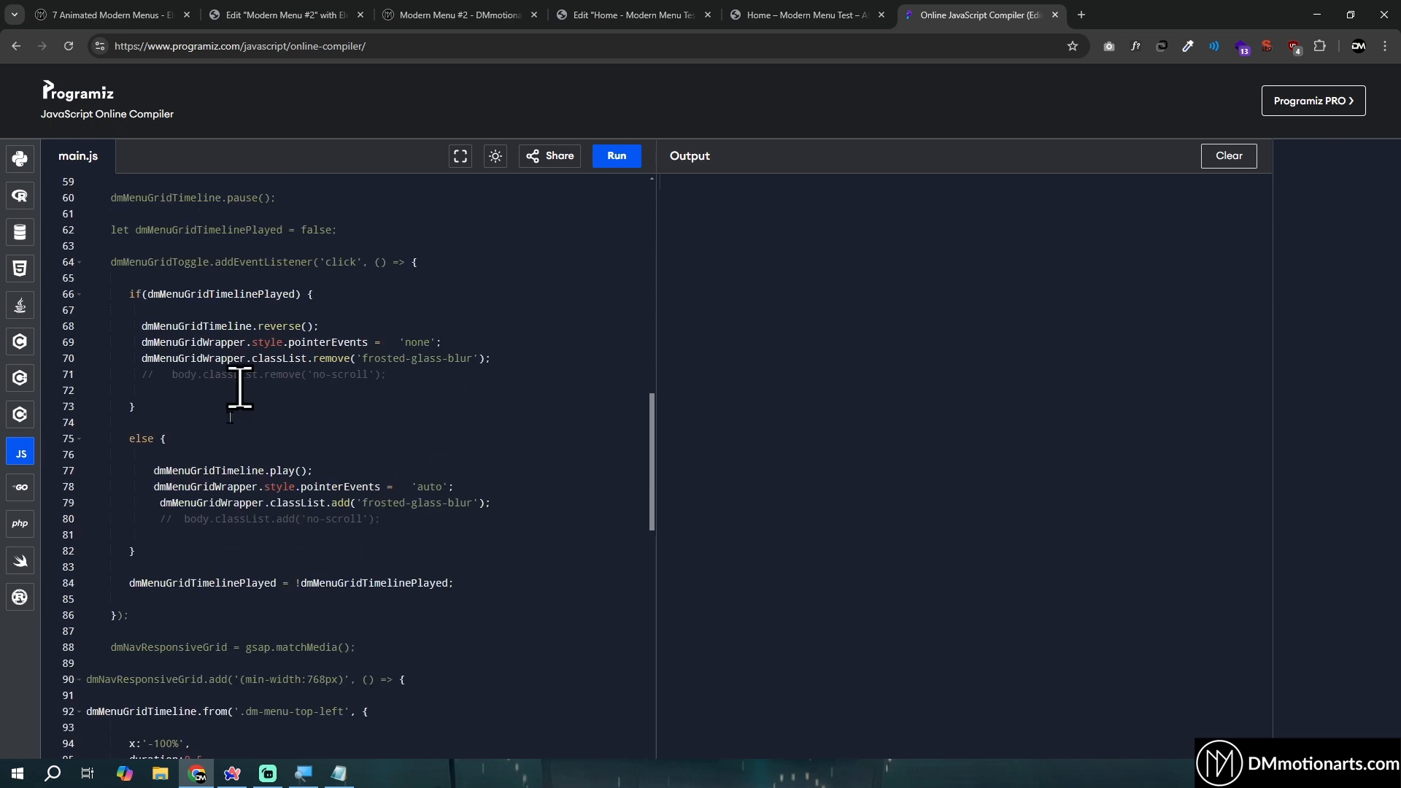
pyautogui.moveTo(654, 467); pyautogui.dragTo(656, 311)
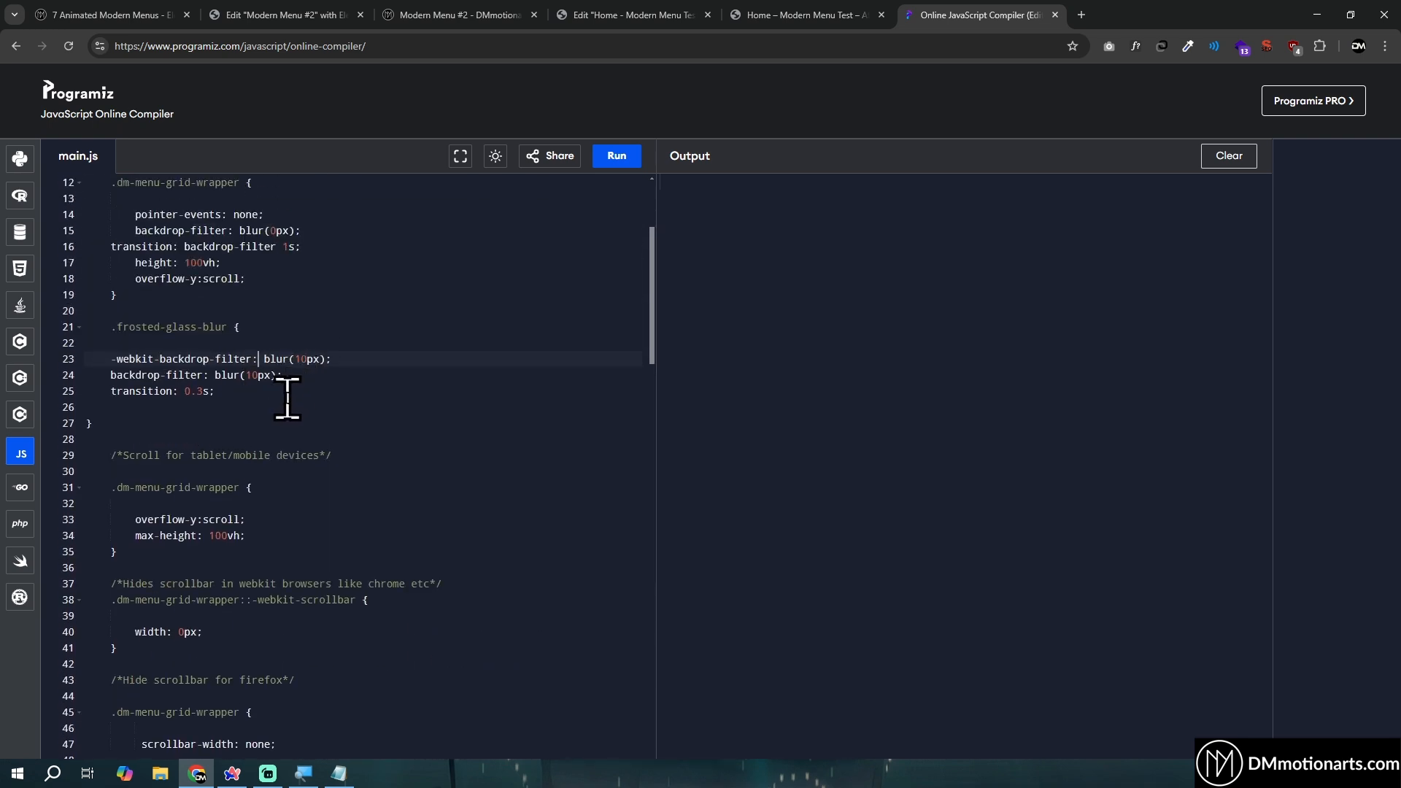
pyautogui.scroll(-2, 296, 401)
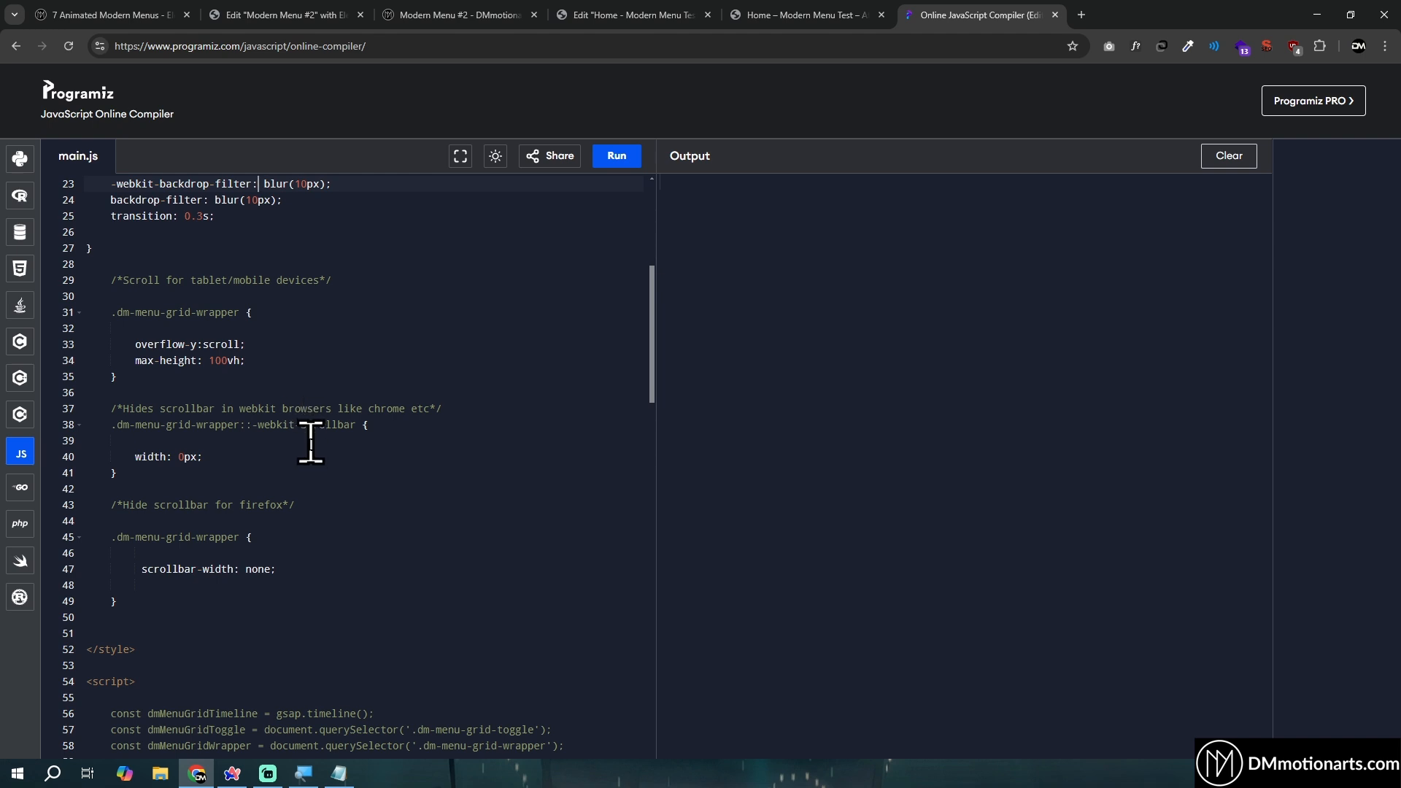
pyautogui.scroll(-6, 311, 442)
pyautogui.moveTo(132, 413); pyautogui.dragTo(516, 408)
pyautogui.moveTo(143, 558); pyautogui.dragTo(517, 558)
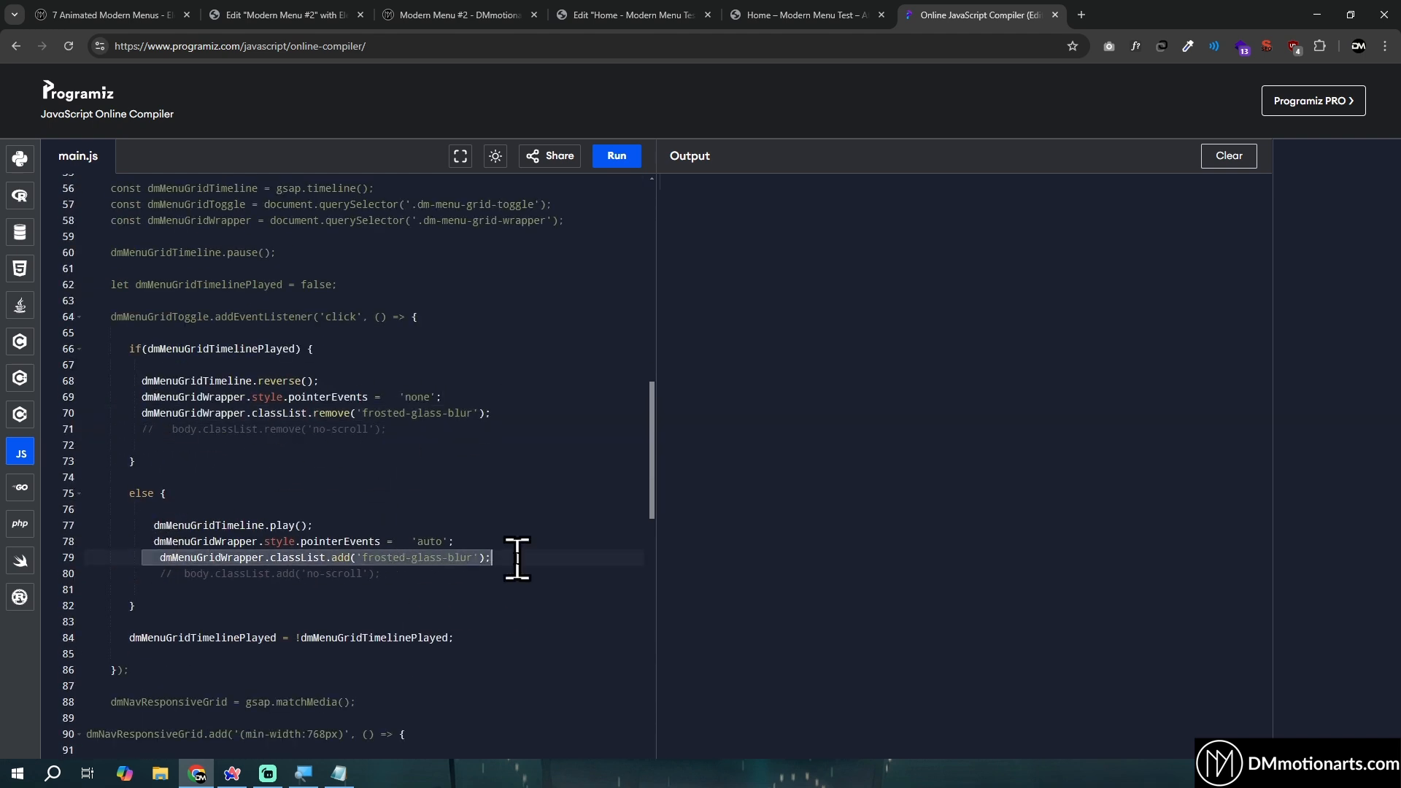
pyautogui.scroll(9, 249, 413)
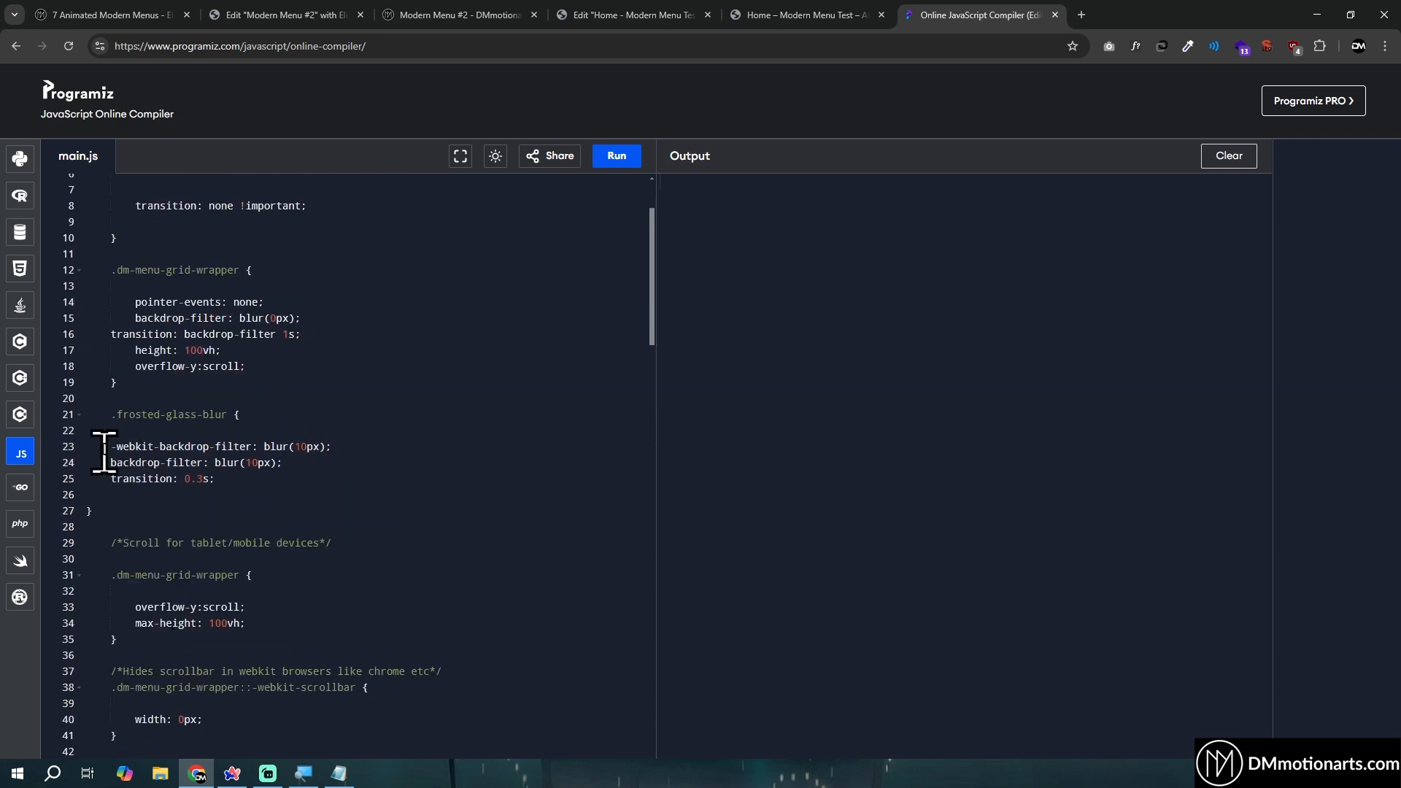
pyautogui.moveTo(103, 446); pyautogui.dragTo(366, 462)
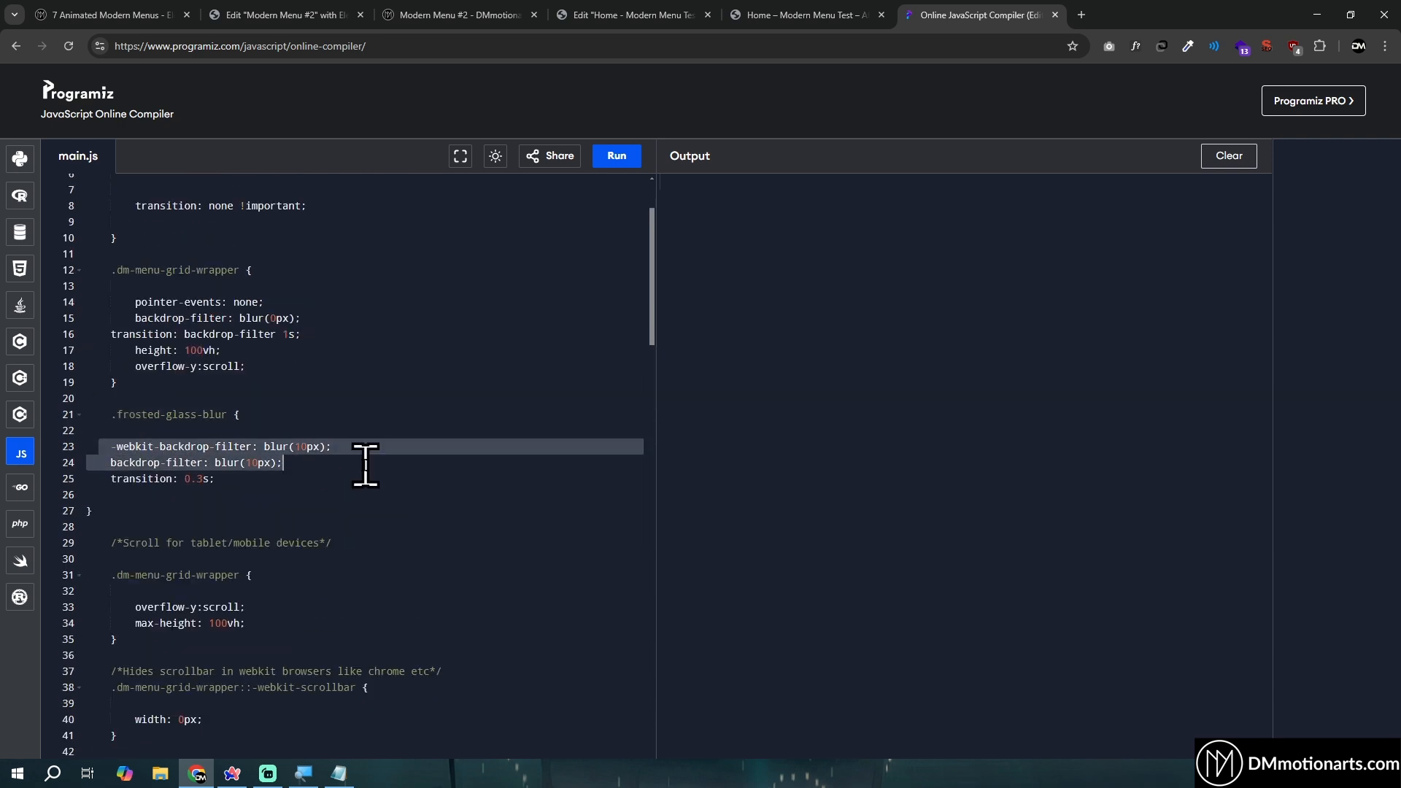
pyautogui.click(366, 462)
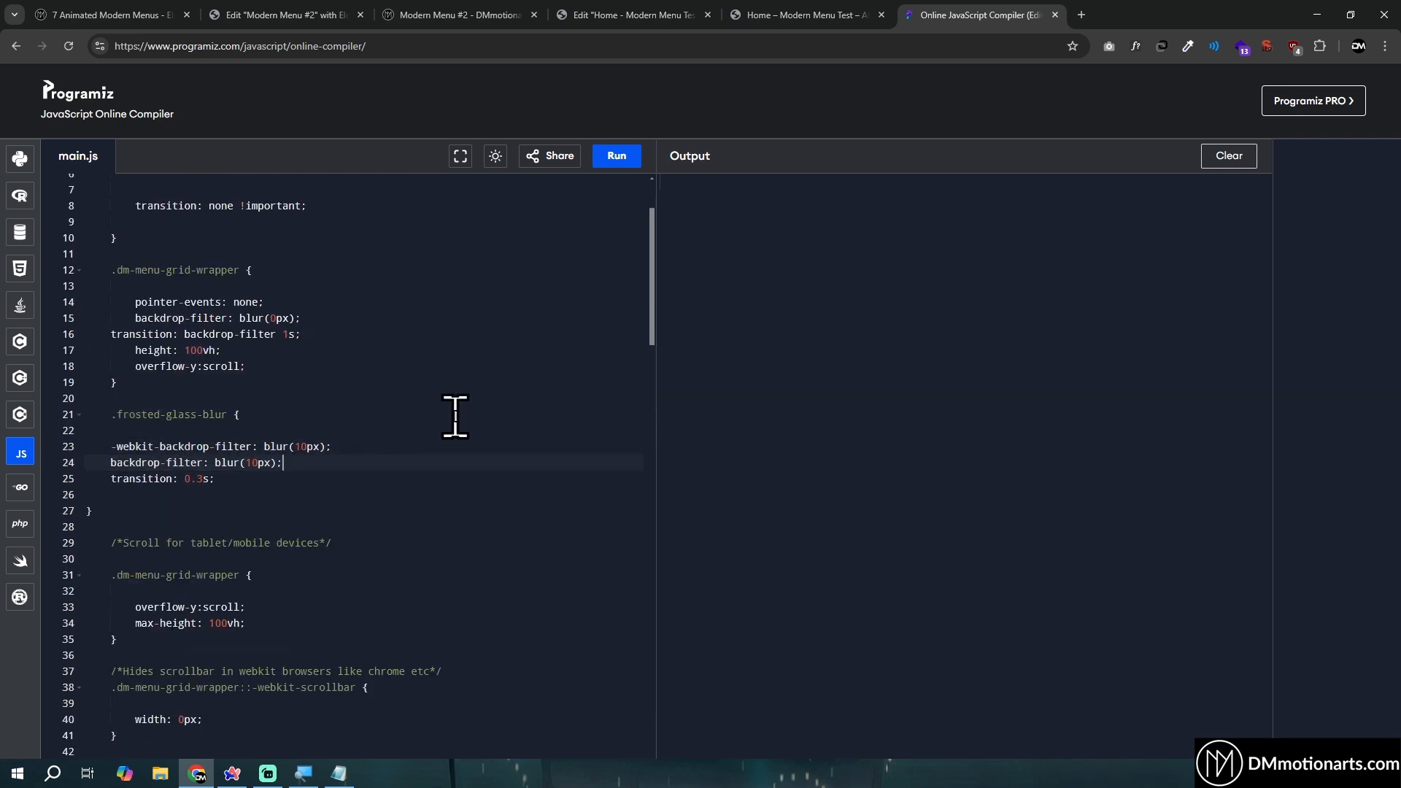
# - Toggle the menu in the Home page preview to check the background blur during its opening and closing animation
pyautogui.click(776, 16)
pyautogui.click(1327, 106)
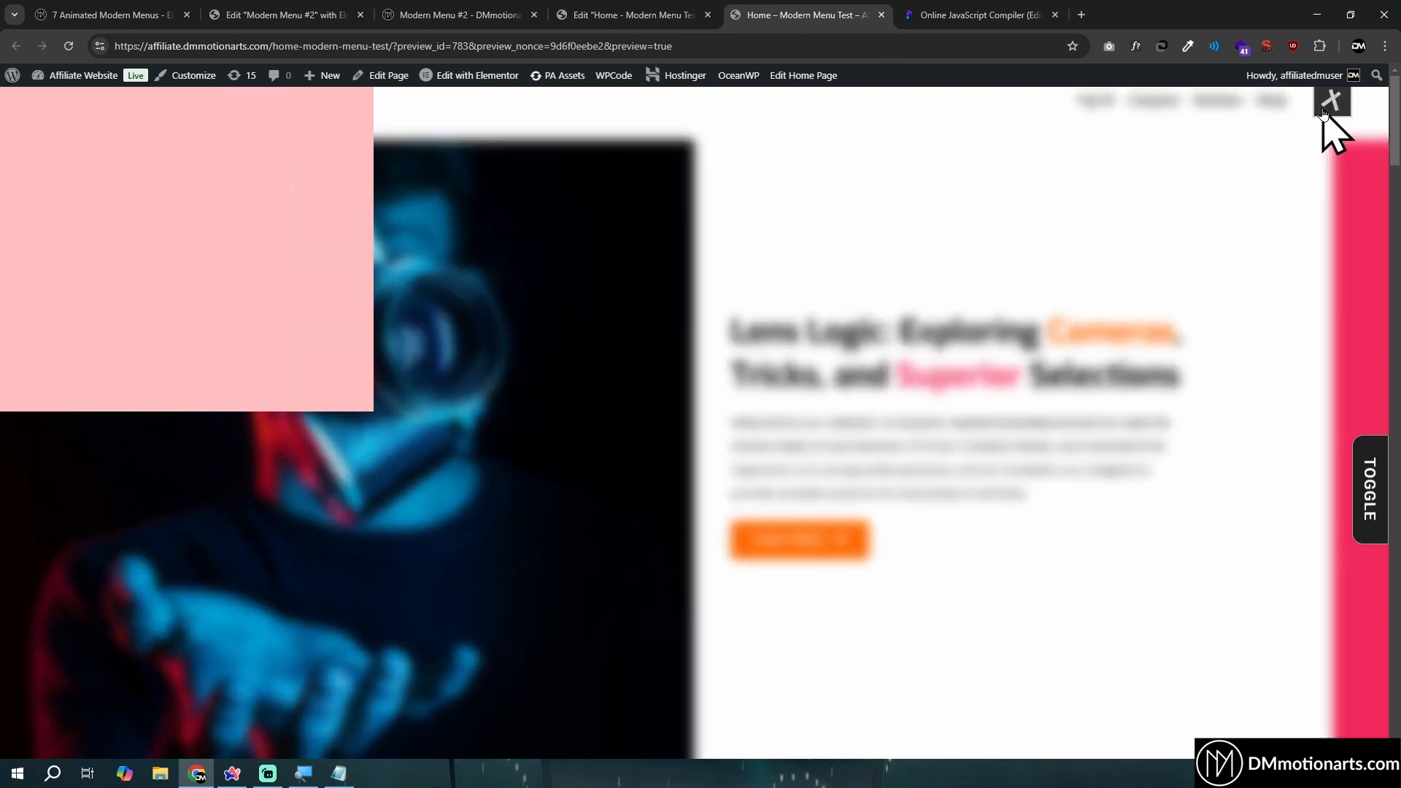
pyautogui.click(1331, 104)
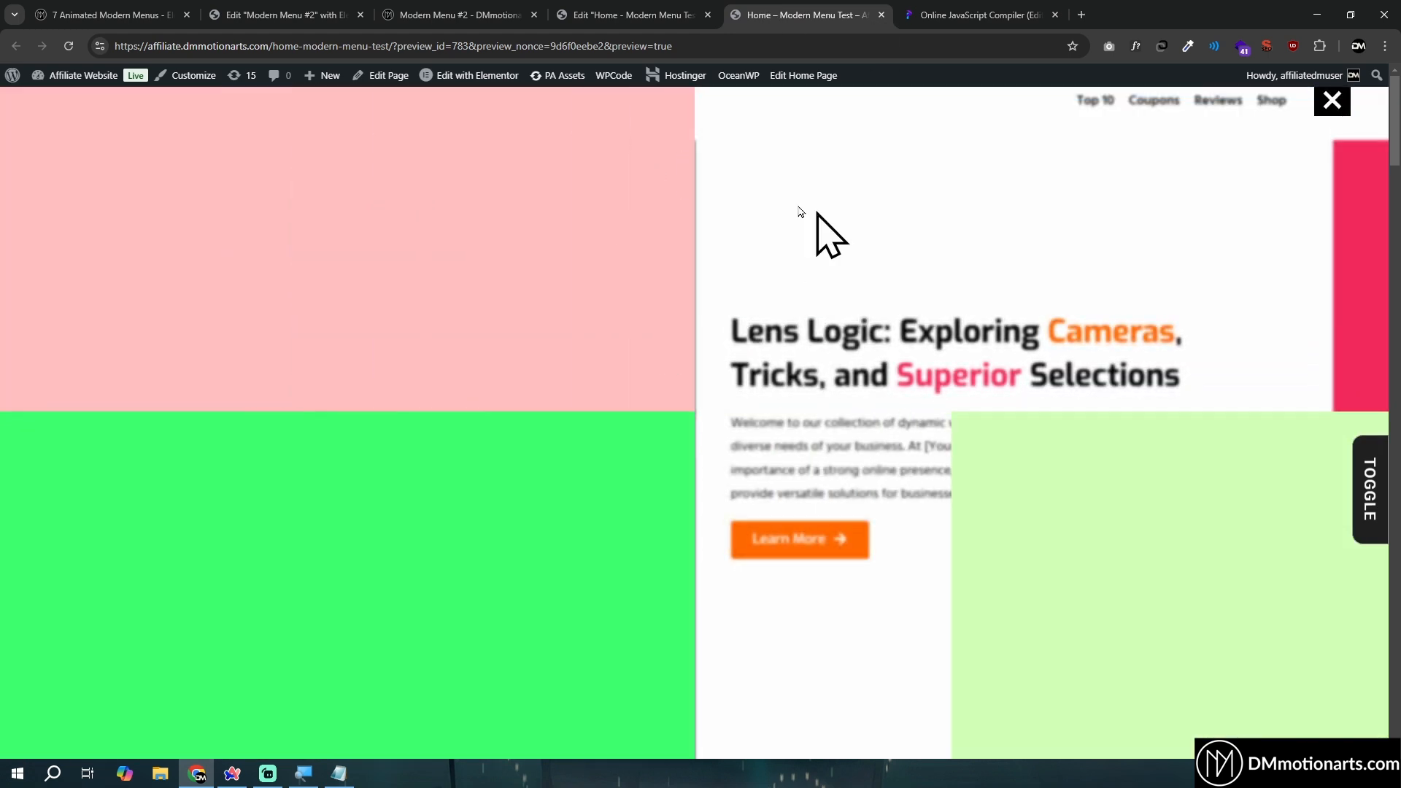
pyautogui.click(1330, 107)
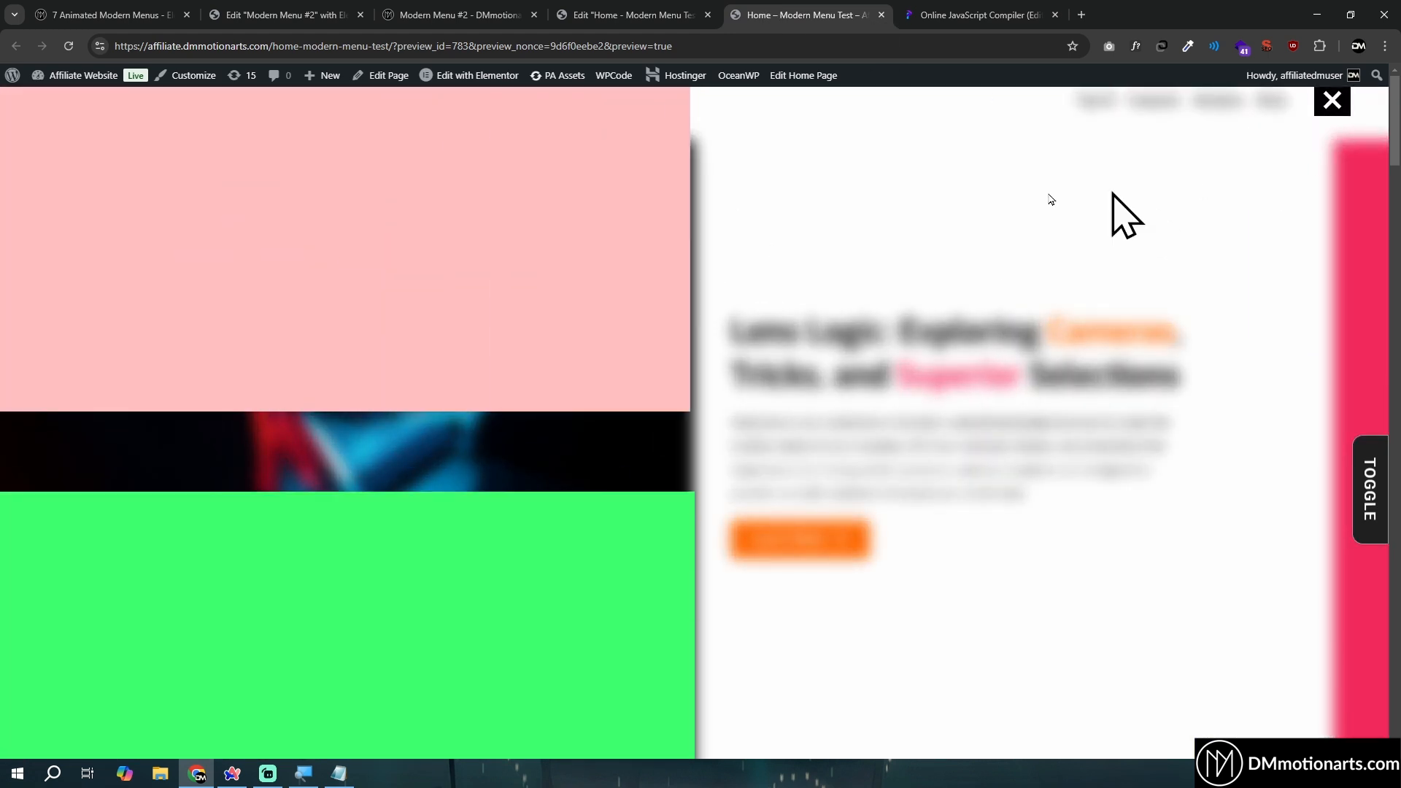
# - Switch to the Programiz compiler and examine the toggle click listener and the start of the (min-width:768px) matchMedia block
pyautogui.click(912, 16)
pyautogui.scroll(-3, 653, 438)
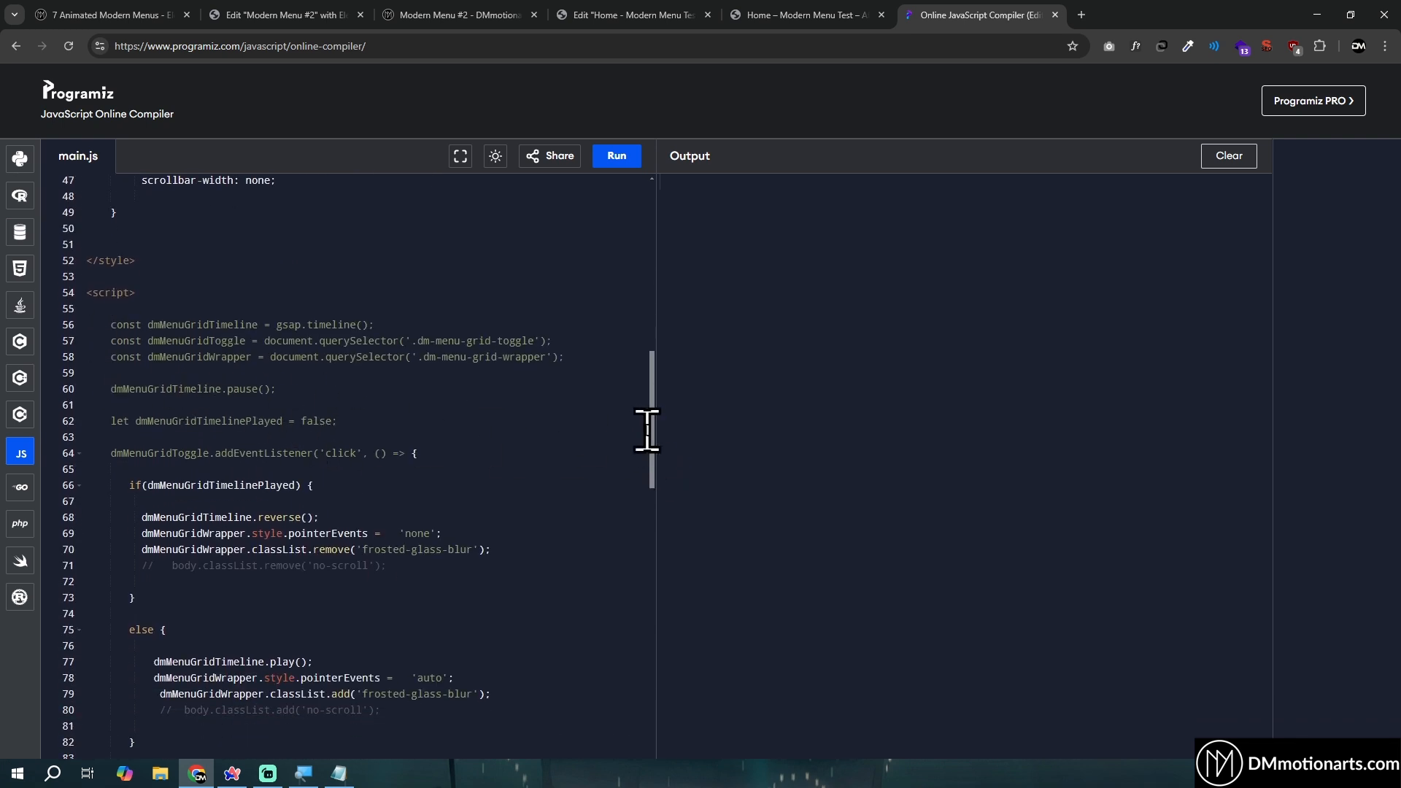
pyautogui.scroll(-2, 648, 431)
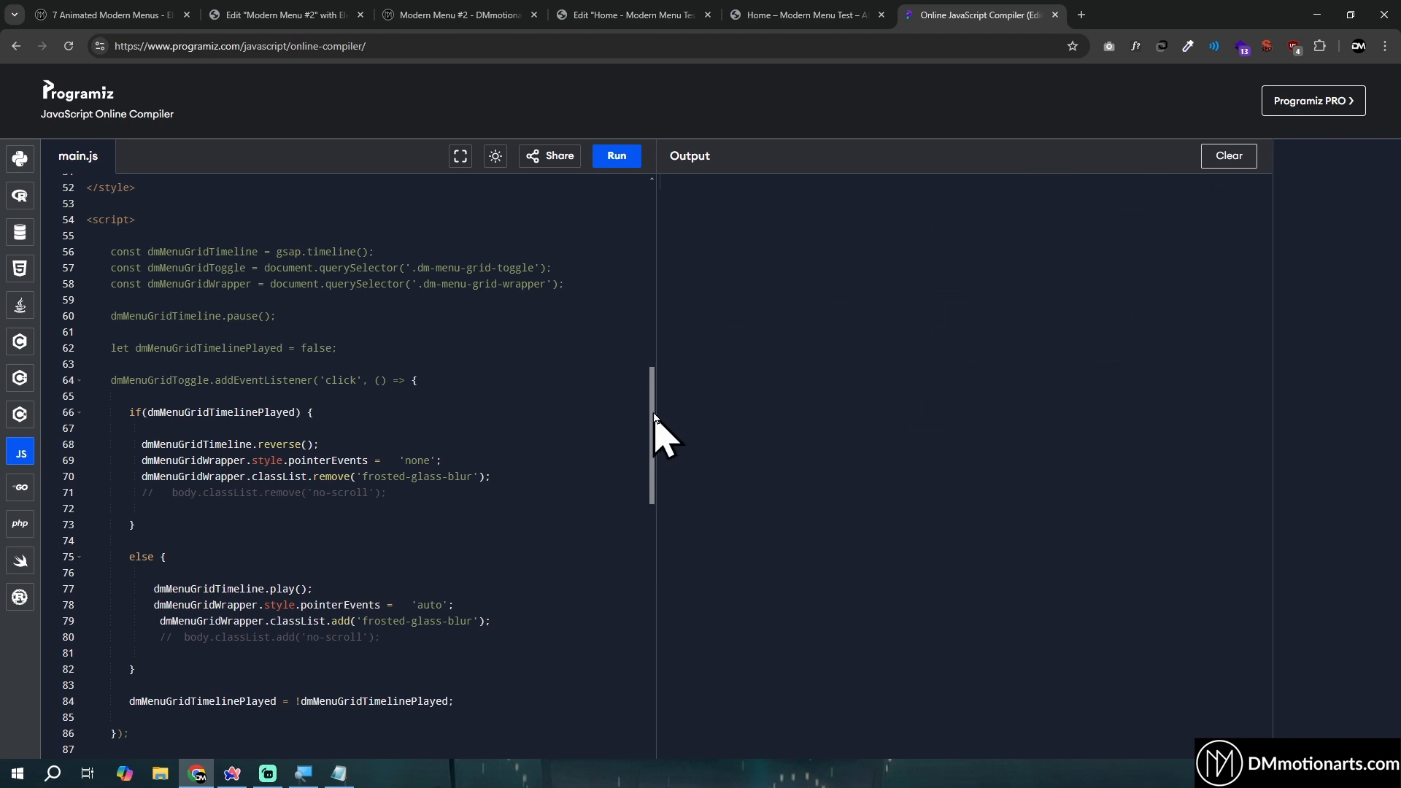
pyautogui.moveTo(654, 414); pyautogui.dragTo(653, 537)
pyautogui.scroll(6, 354, 490)
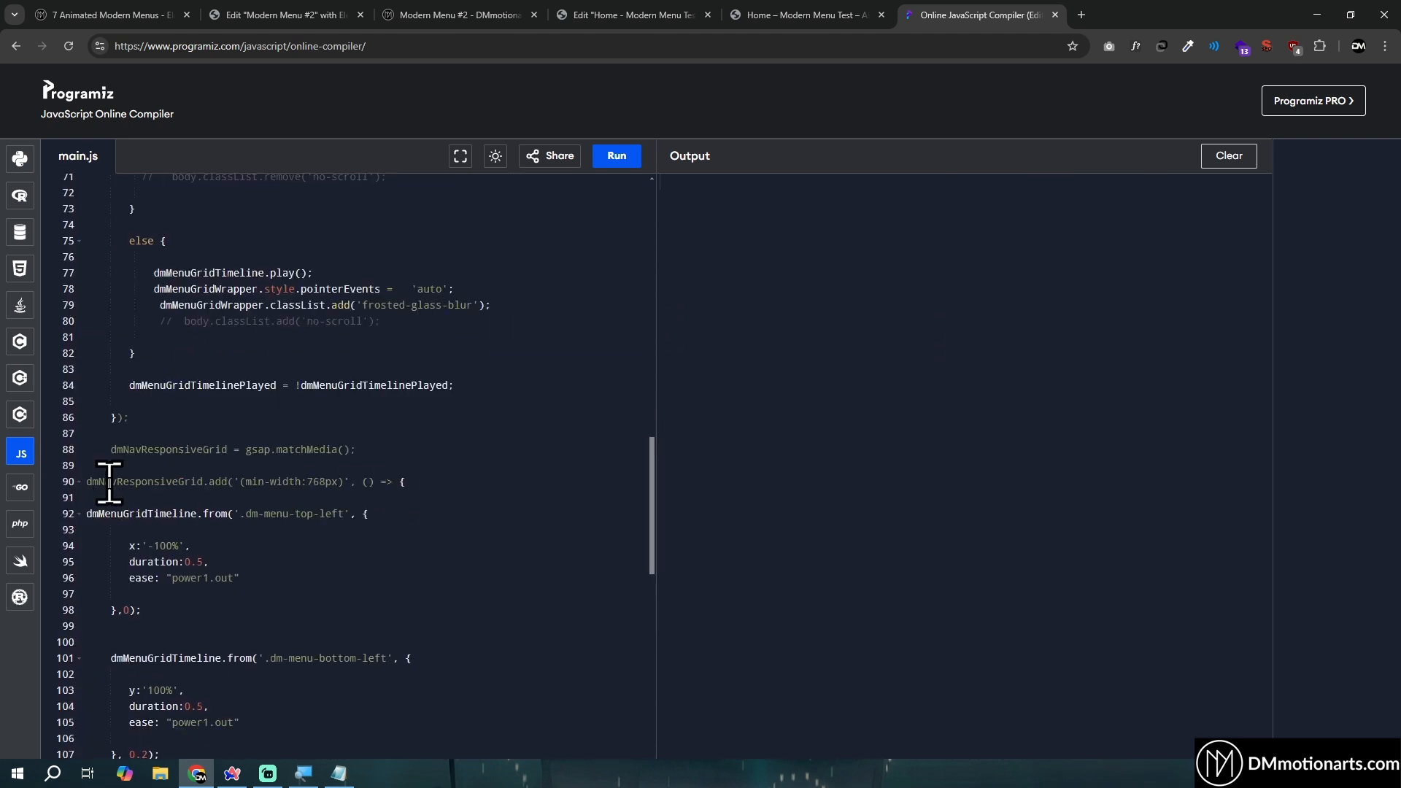
pyautogui.moveTo(242, 486); pyautogui.dragTo(341, 487)
pyautogui.click(365, 481)
pyautogui.moveTo(88, 481); pyautogui.dragTo(513, 578)
pyautogui.click(489, 576)
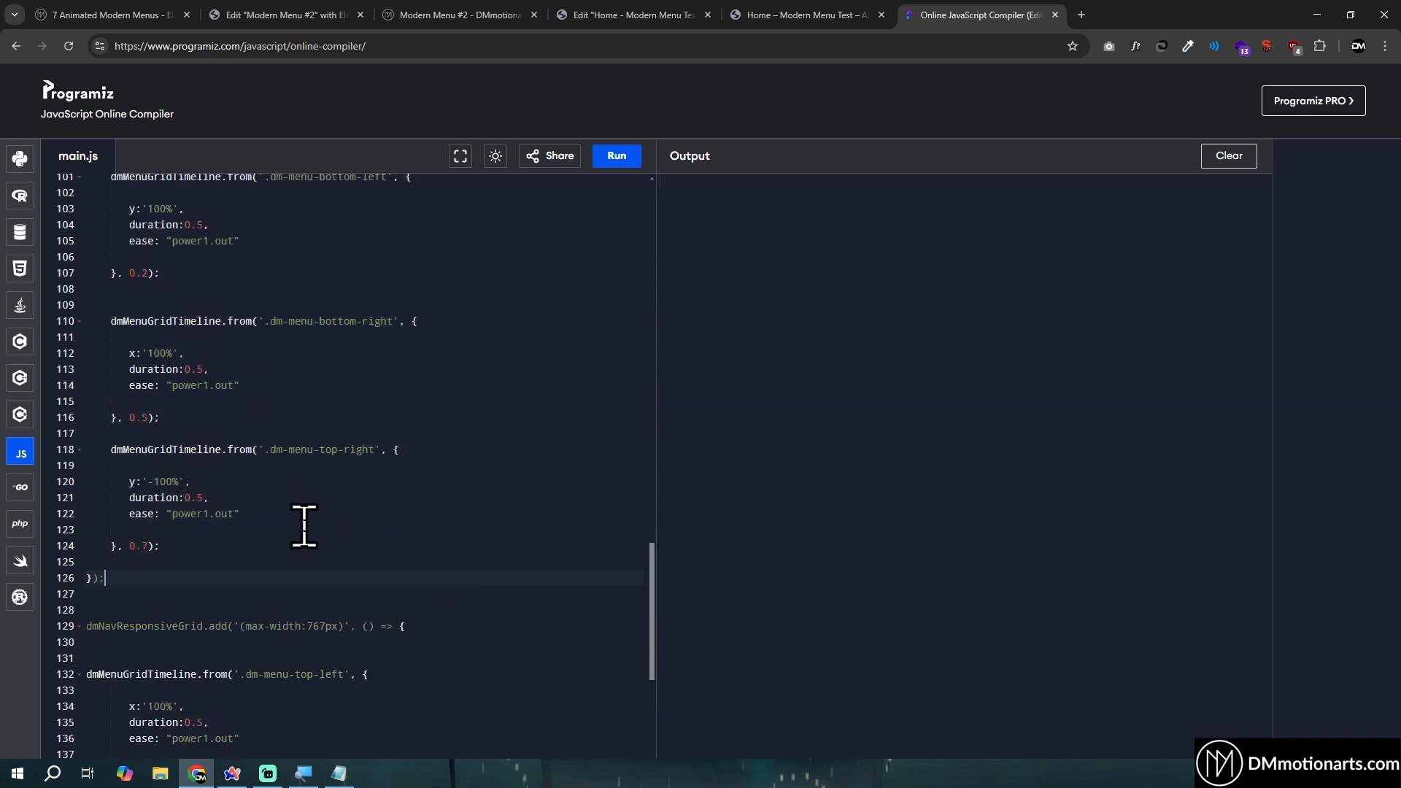
# - Examine the (max-width:767px) matchMedia block through to the end of the script
pyautogui.scroll(-2, 307, 456)
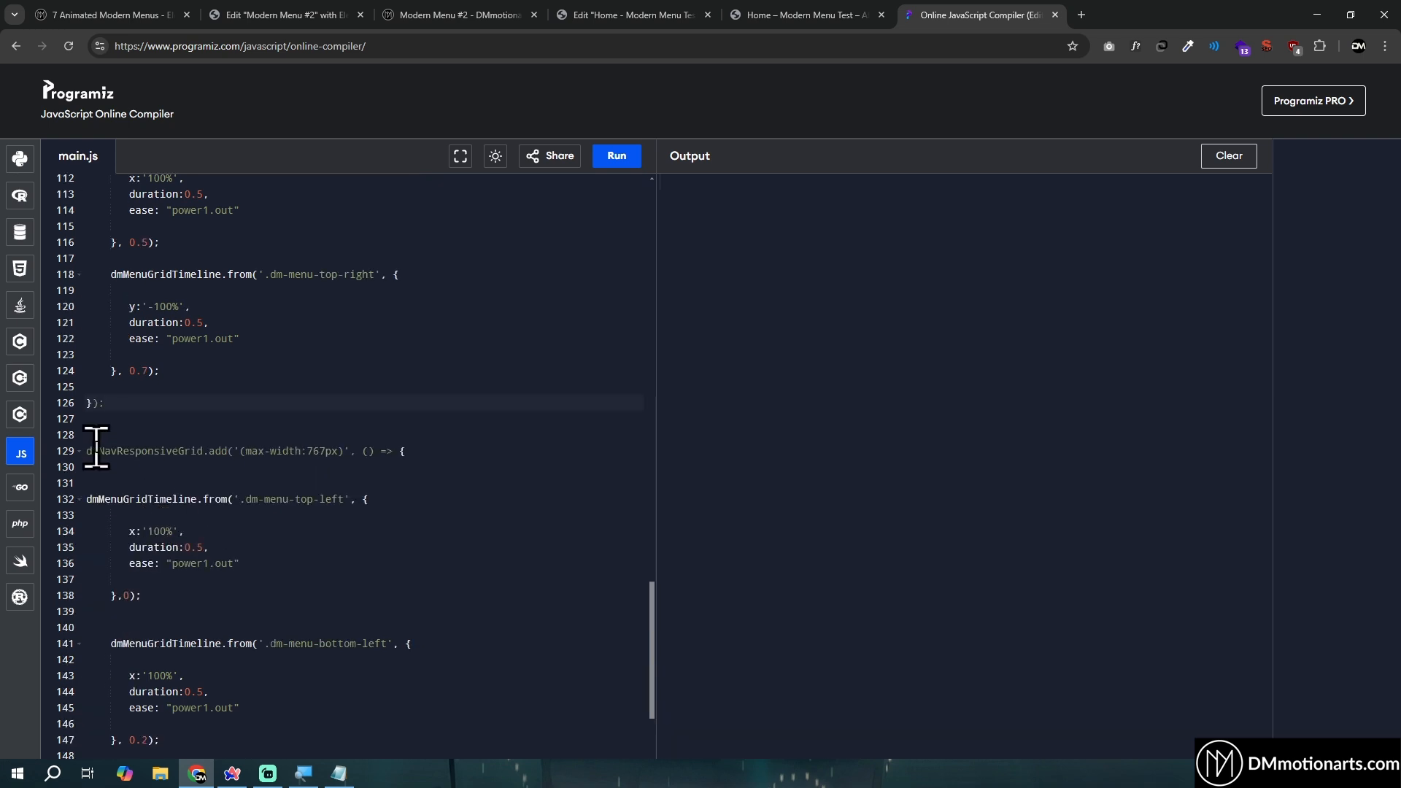
pyautogui.moveTo(96, 451); pyautogui.dragTo(416, 457)
pyautogui.click(246, 451)
pyautogui.moveTo(91, 451); pyautogui.dragTo(576, 701)
pyautogui.click(368, 651)
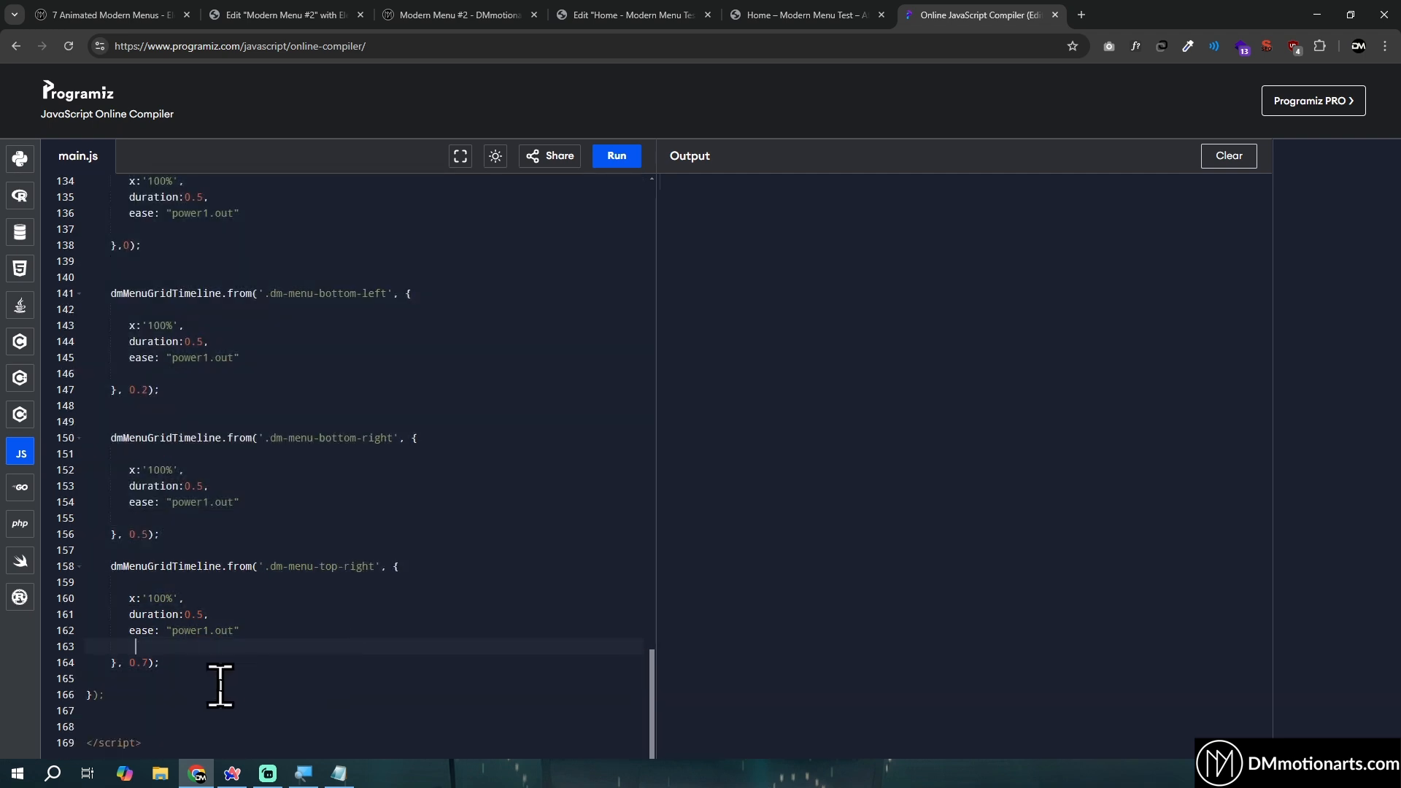
pyautogui.moveTo(215, 691); pyautogui.dragTo(213, 382)
pyautogui.scroll(3, 142, 511)
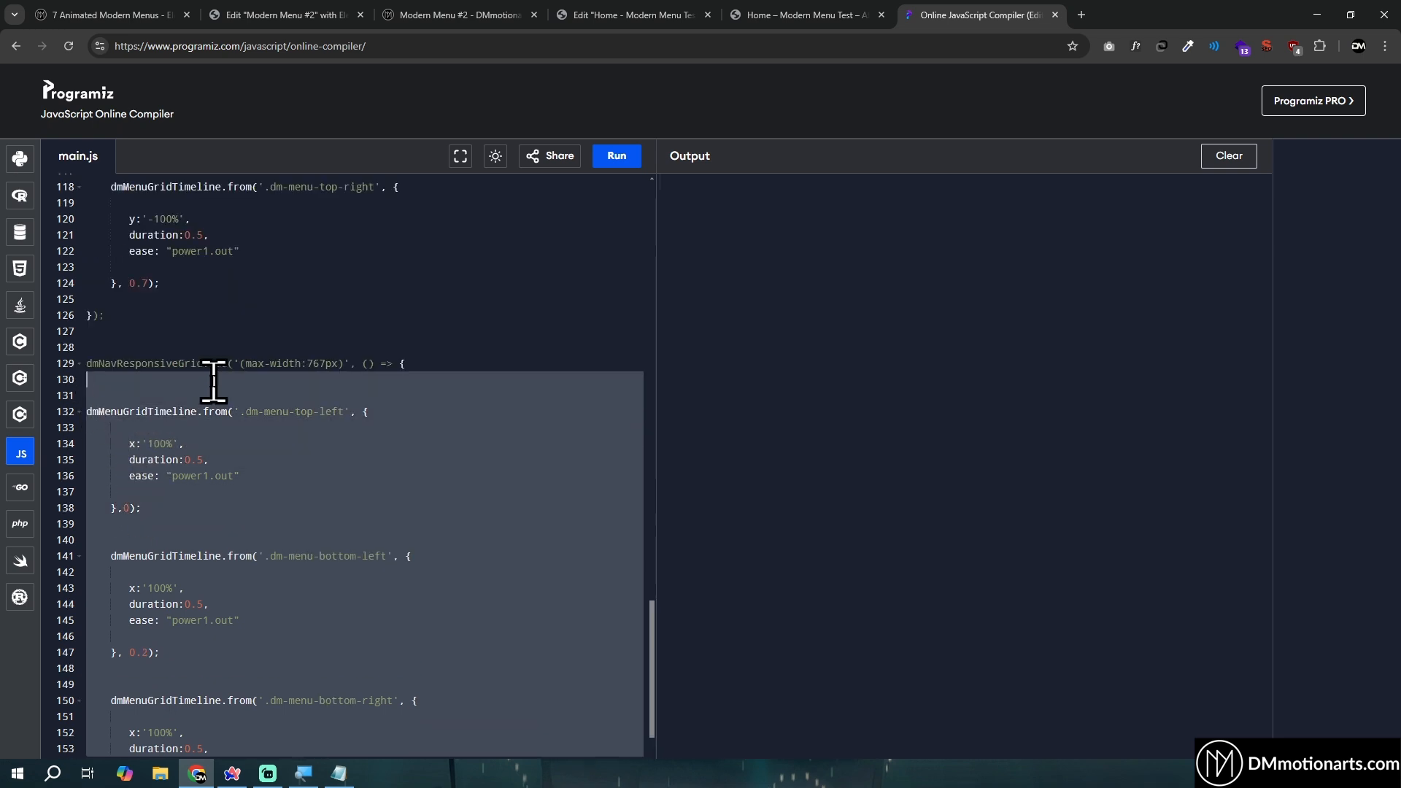
pyautogui.click(213, 381)
# - Examine the x offsets of the top-left, bottom-left and bottom-right panel tweens in the (max-width:767px) block
pyautogui.moveTo(135, 443); pyautogui.dragTo(207, 444)
pyautogui.click(211, 443)
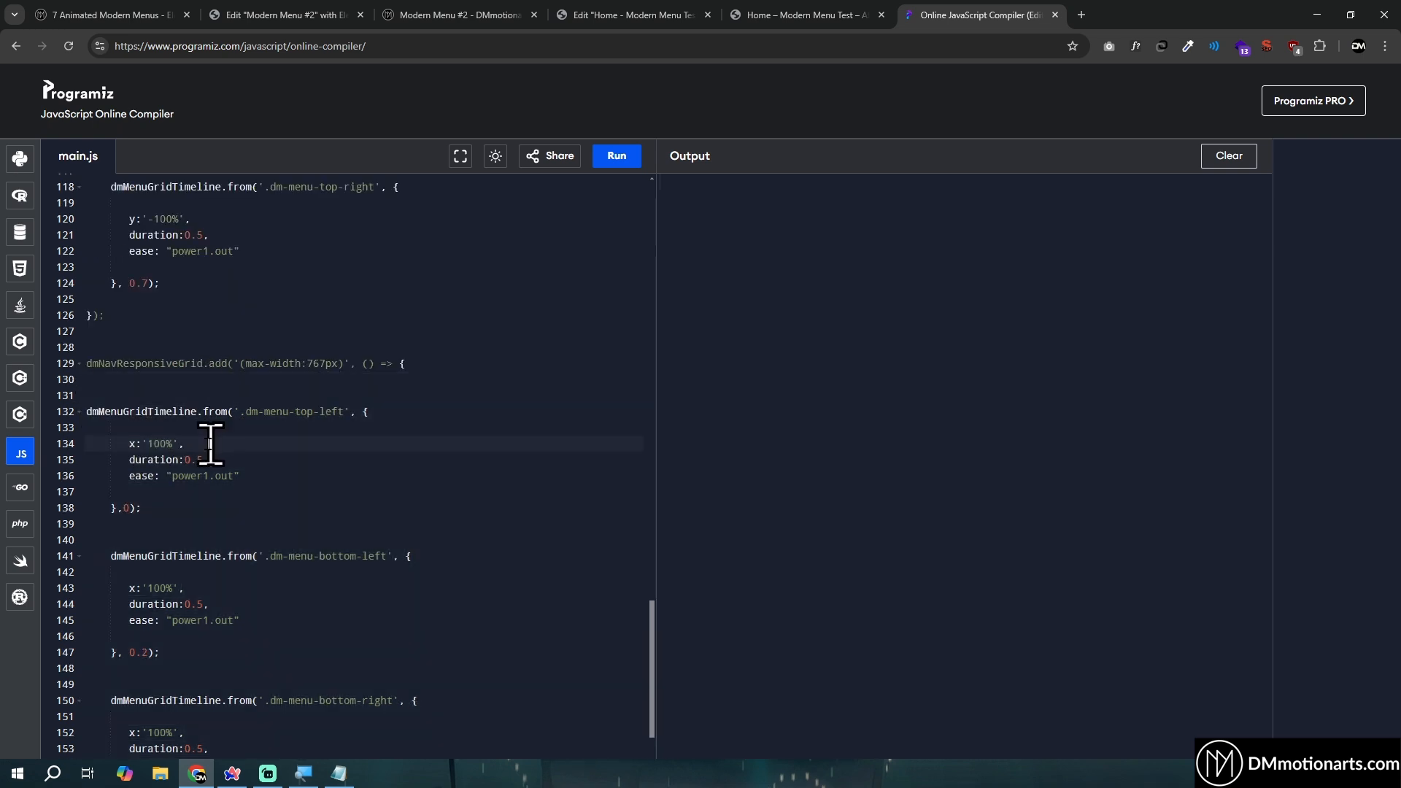
pyautogui.scroll(-2, 394, 398)
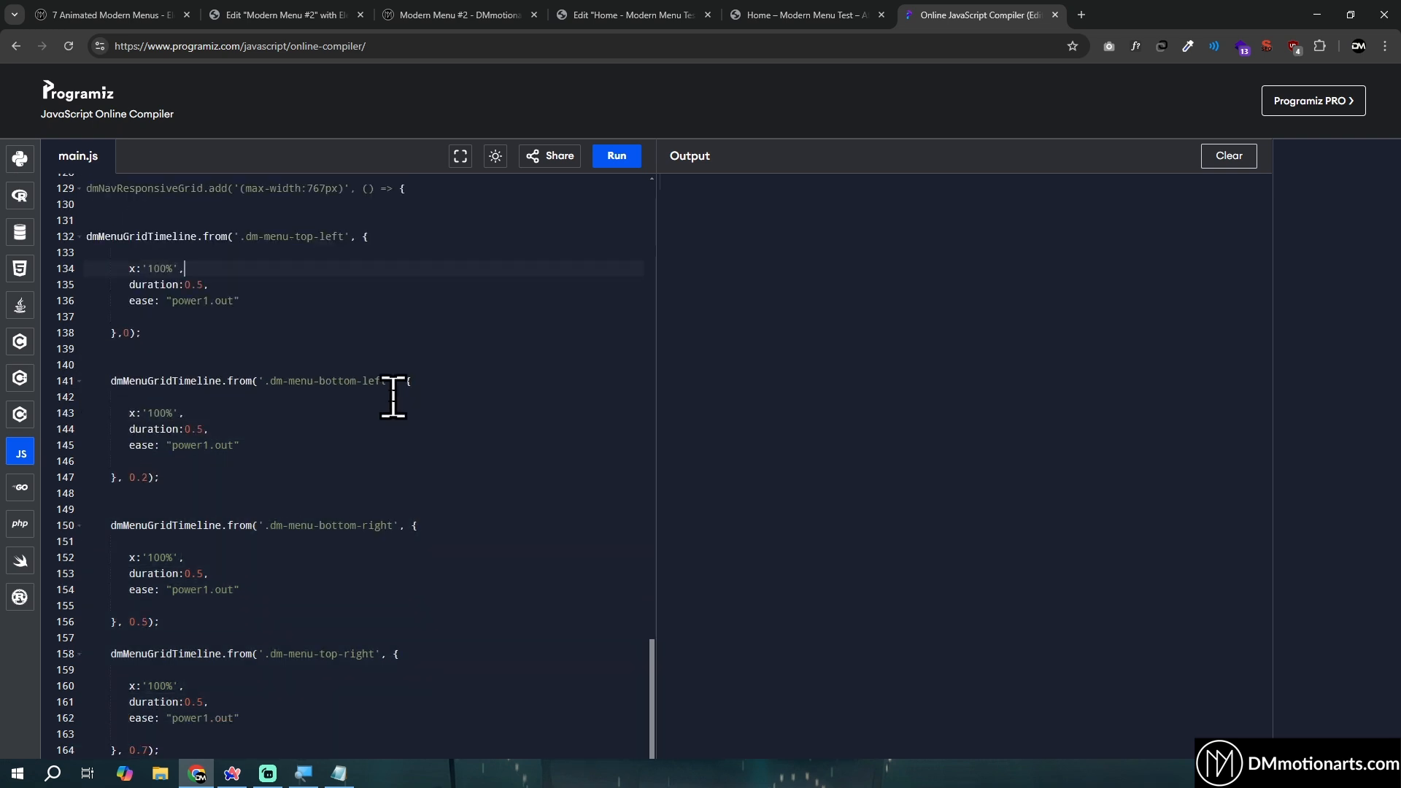
pyautogui.moveTo(128, 412); pyautogui.dragTo(184, 412)
pyautogui.click(231, 413)
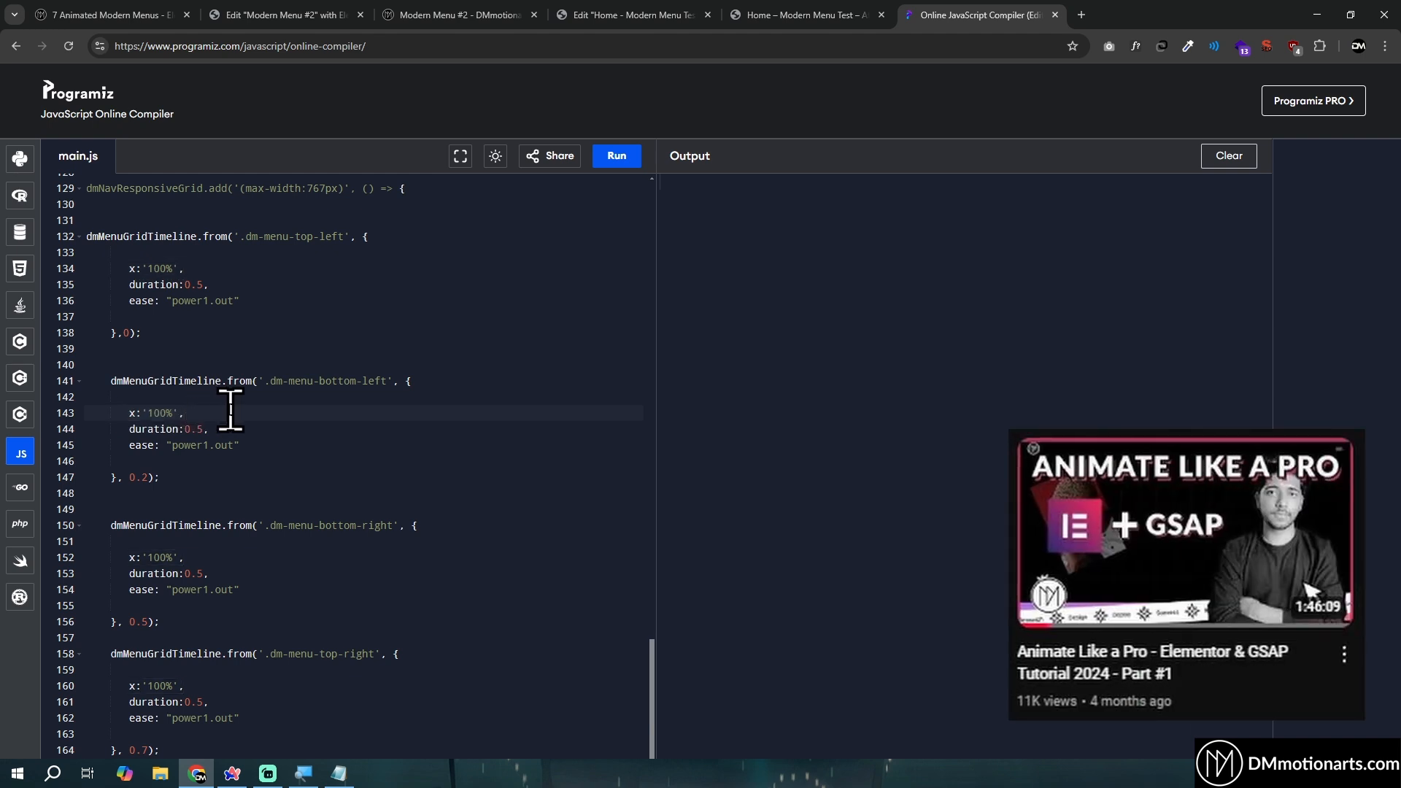
pyautogui.scroll(-1, 240, 427)
pyautogui.click(233, 469)
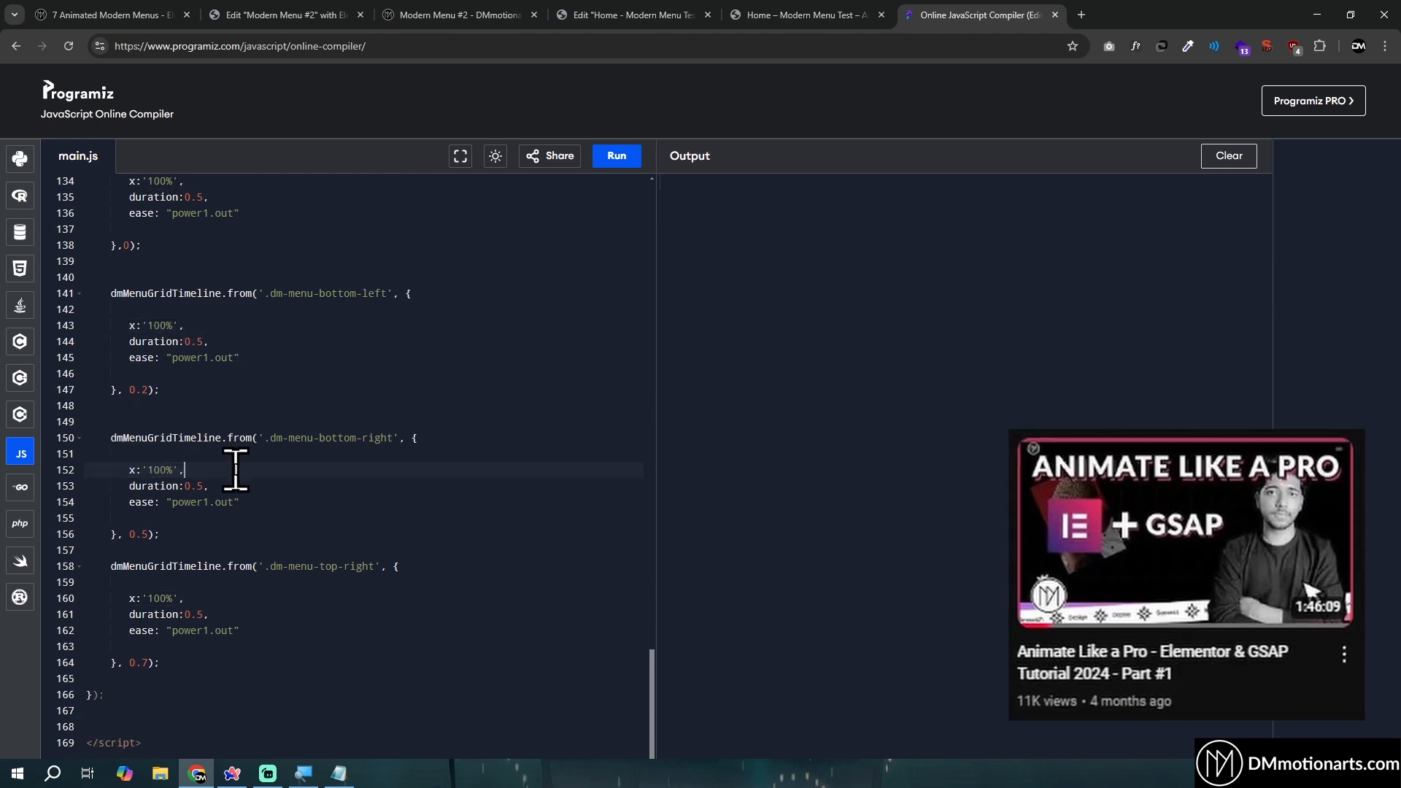
pyautogui.scroll(3, 388, 442)
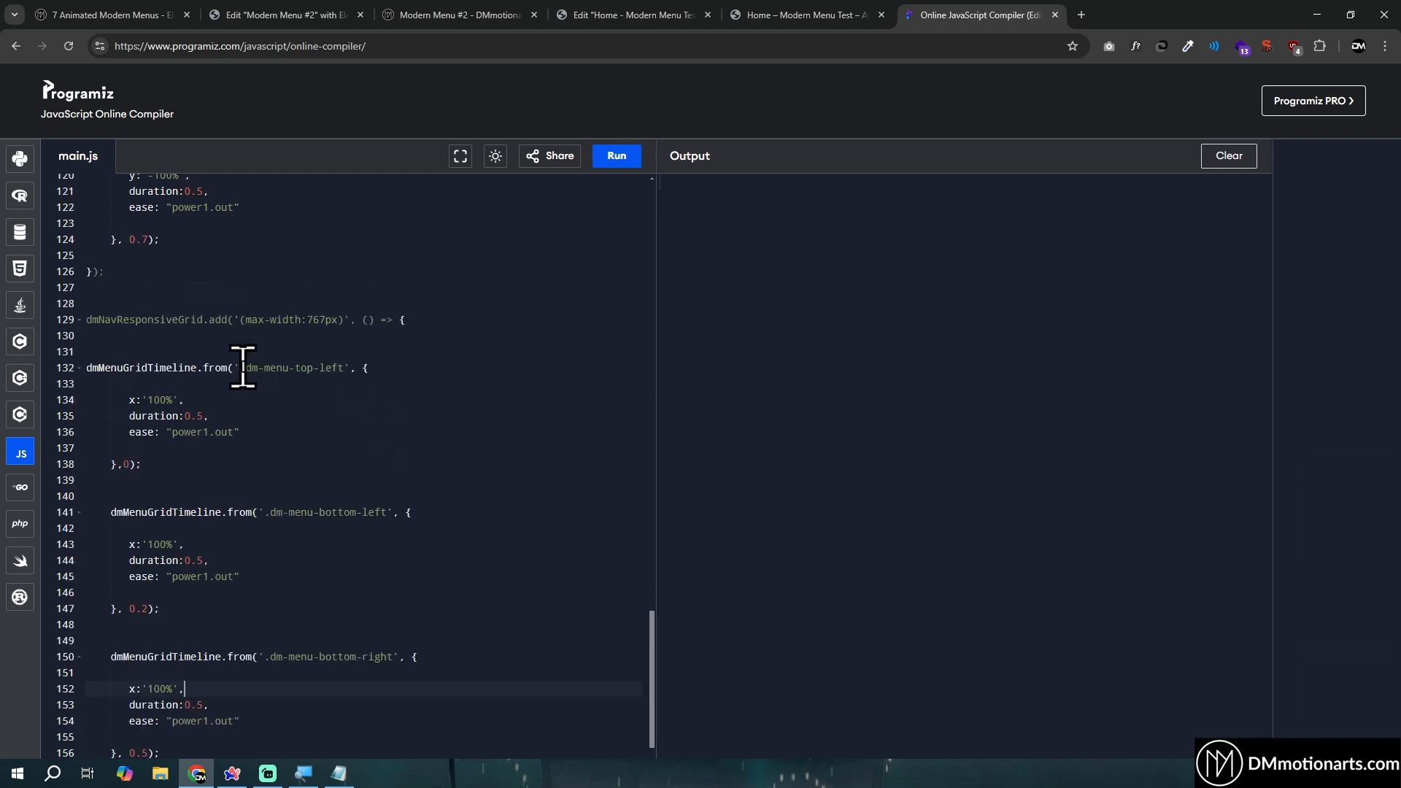
# - Examine the panel class selectors in the (max-width:767px) block along with the settings of the right-hand panels' tweens
pyautogui.moveTo(246, 368); pyautogui.dragTo(342, 367)
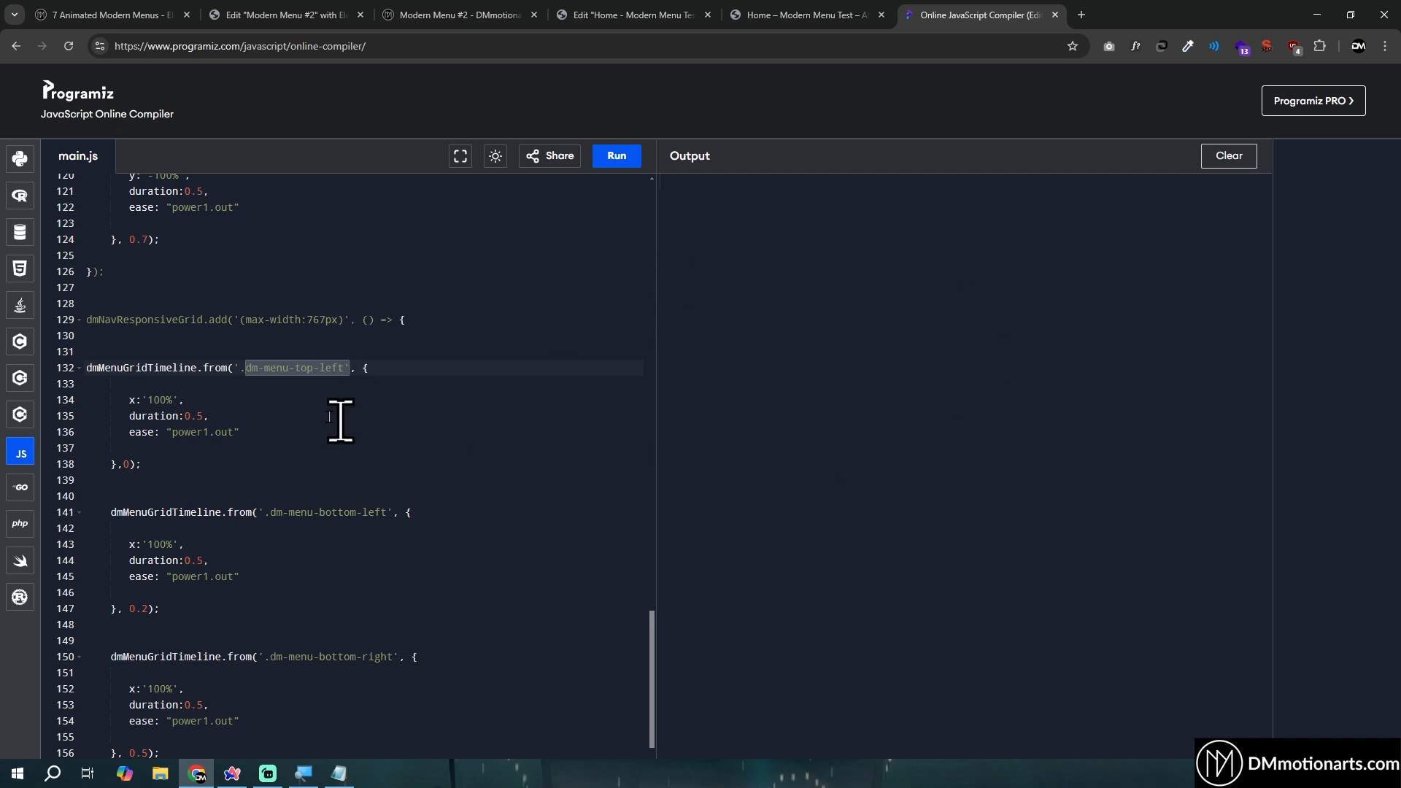
pyautogui.scroll(-1, 365, 412)
pyautogui.click(299, 340)
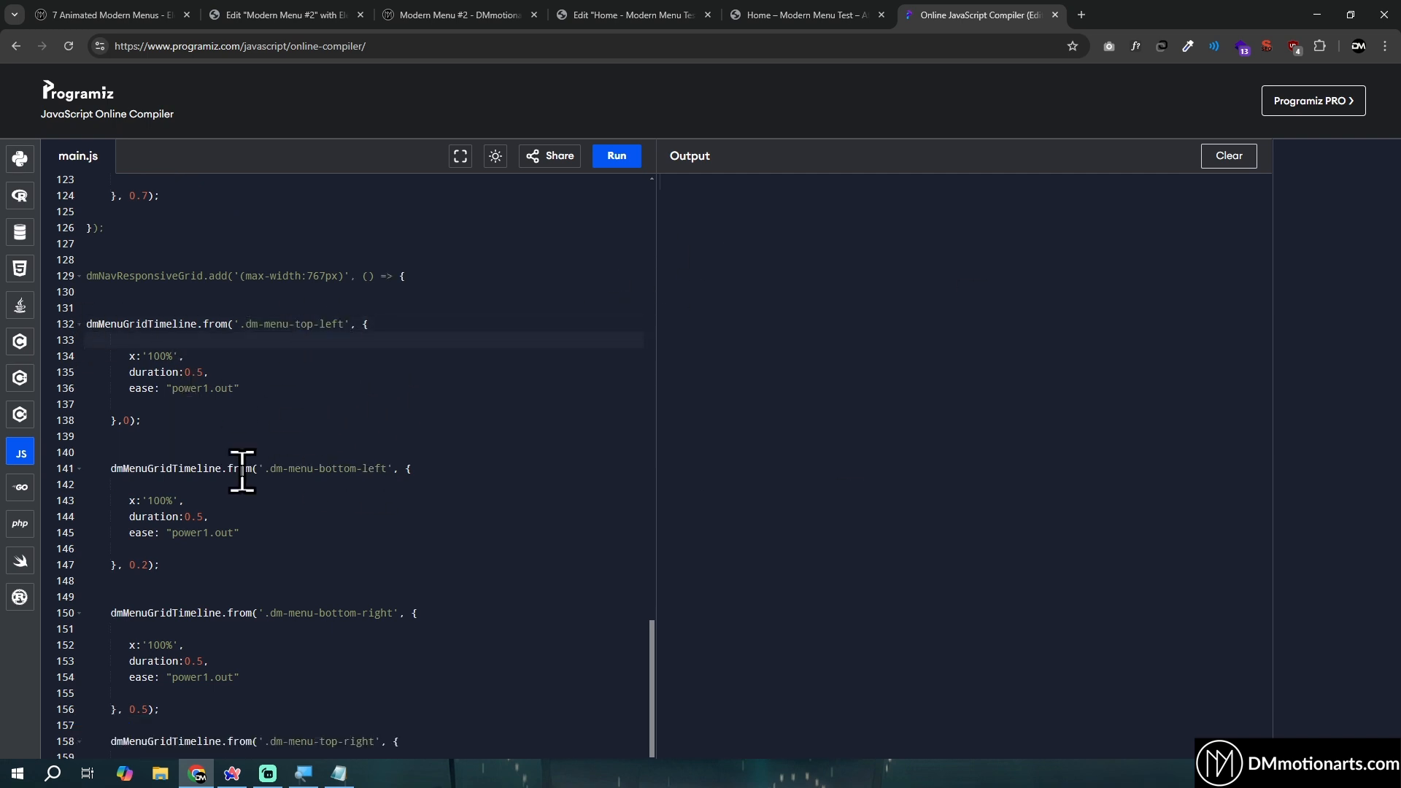
pyautogui.moveTo(270, 470); pyautogui.dragTo(389, 471)
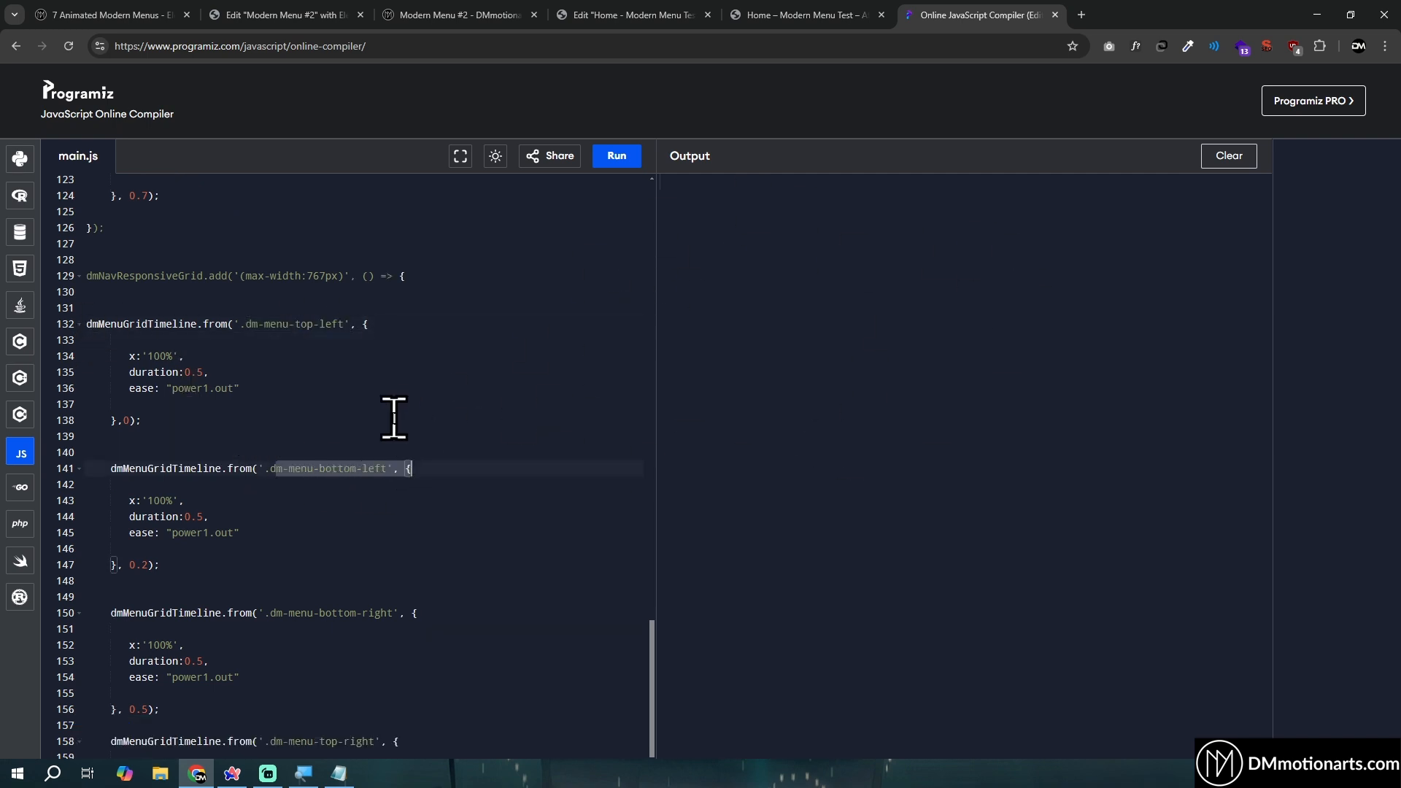
pyautogui.scroll(-4, 393, 416)
pyautogui.click(123, 325)
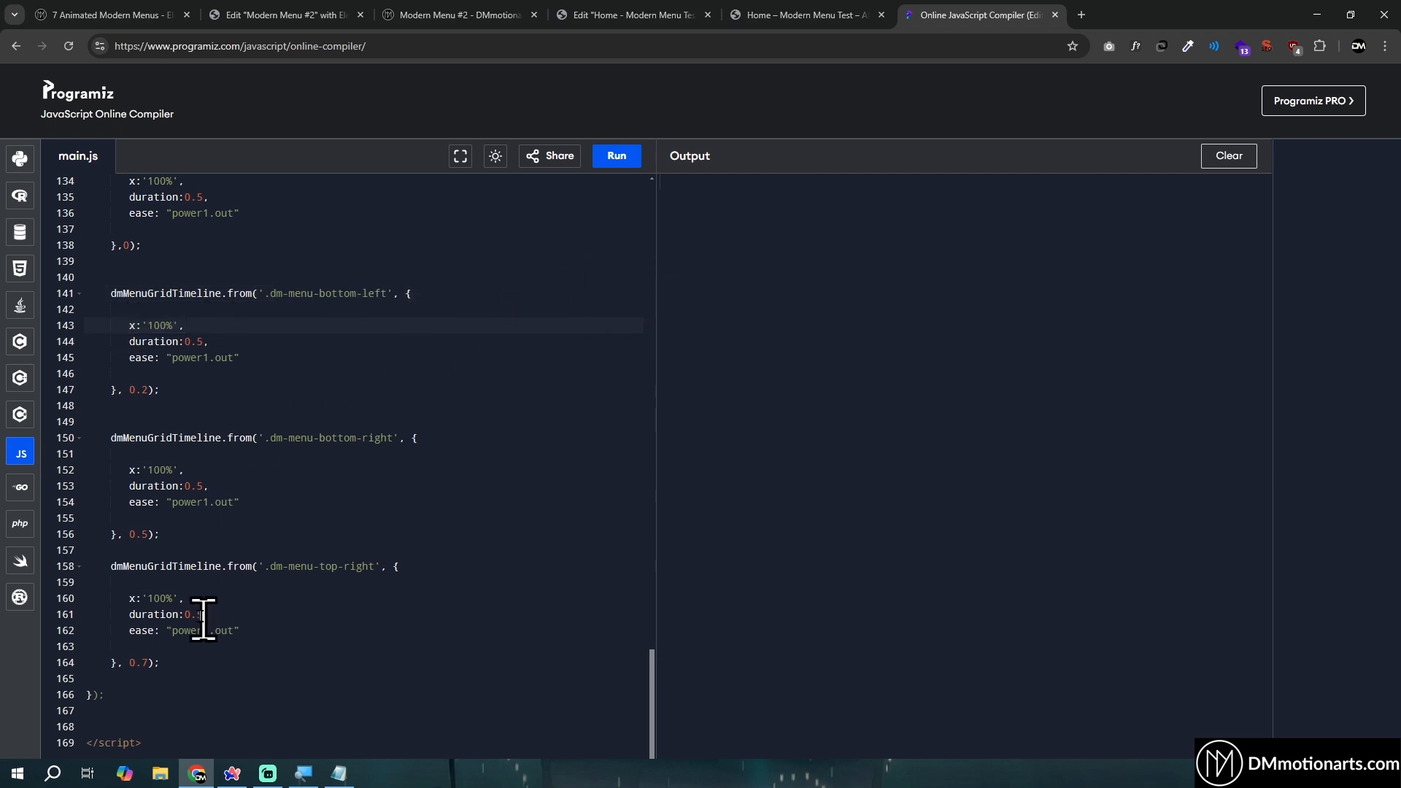
pyautogui.moveTo(116, 469); pyautogui.dragTo(238, 520)
pyautogui.moveTo(107, 600); pyautogui.dragTo(272, 660)
pyautogui.click(292, 665)
pyautogui.scroll(2, 122, 462)
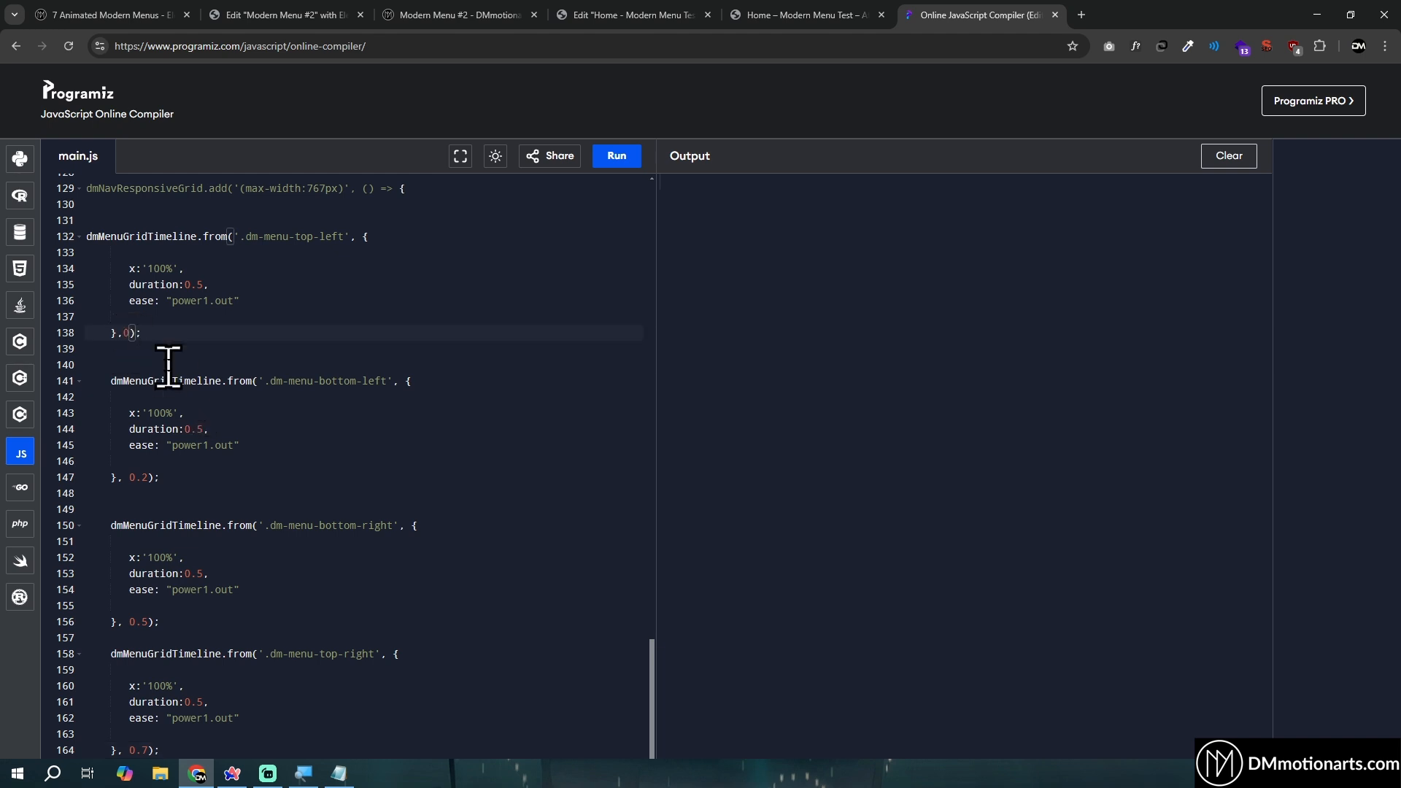
# - Examine the timeline start positions of the four panel tweens and their duration lines in the (max-width:767px) block
pyautogui.click(177, 332)
pyautogui.scroll(3, 167, 300)
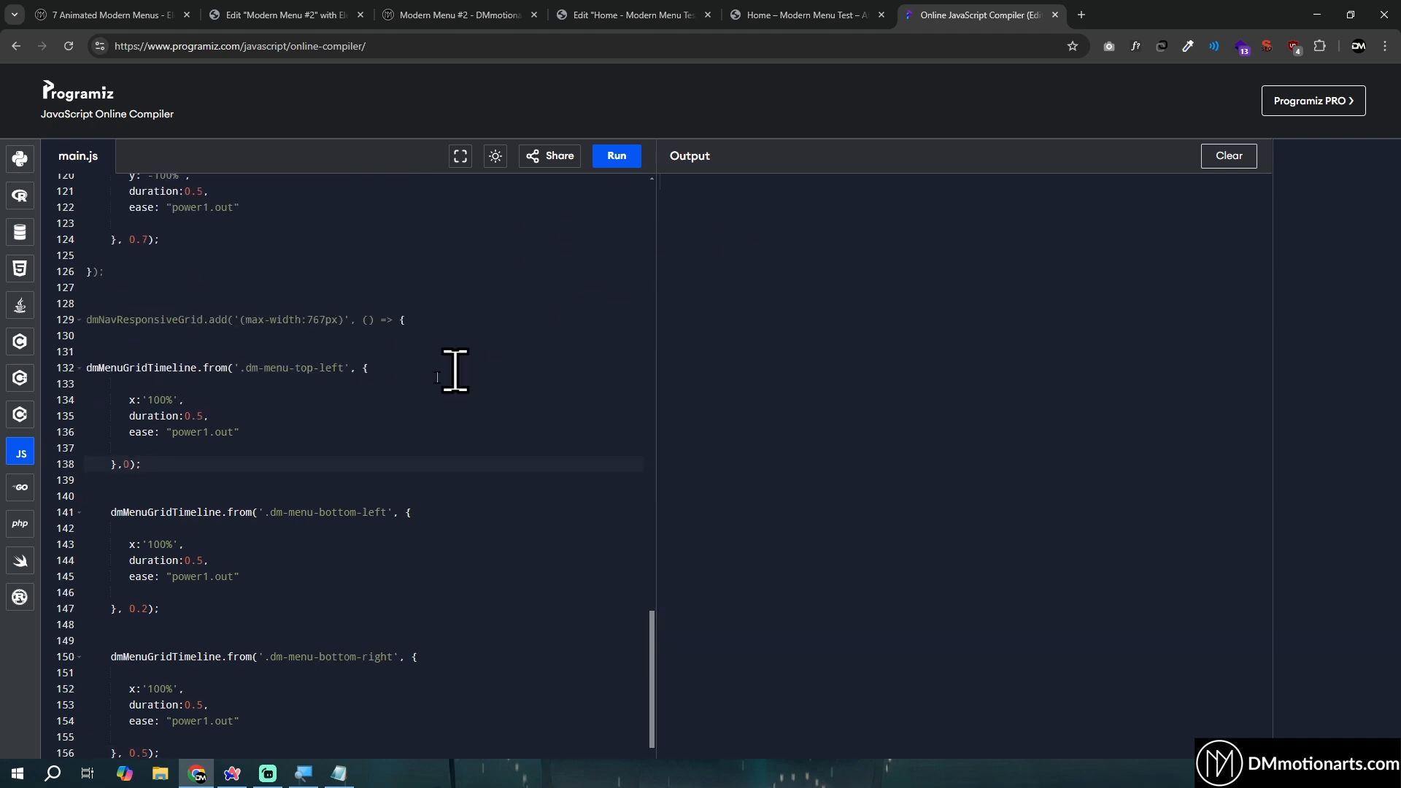
pyautogui.moveTo(176, 464); pyautogui.dragTo(84, 369)
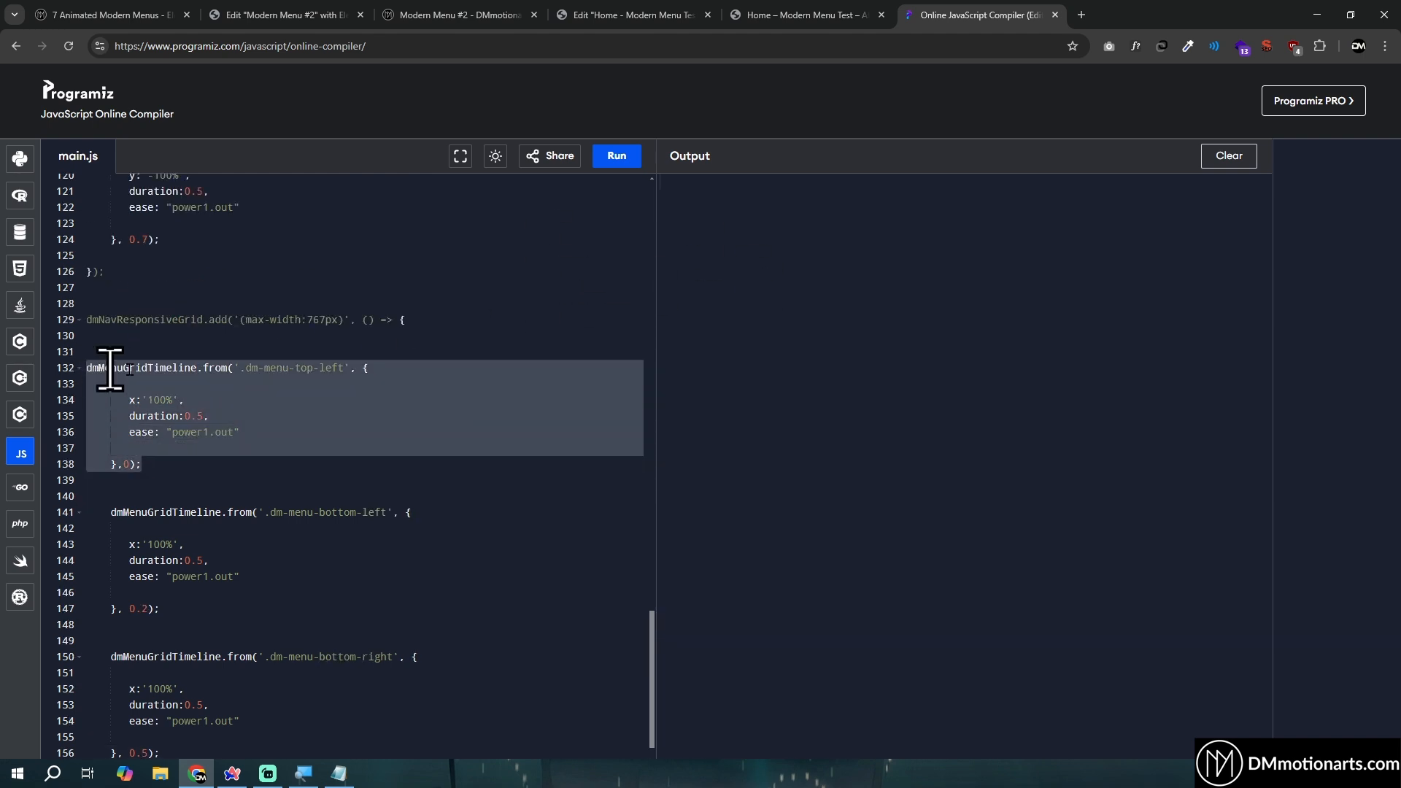
pyautogui.scroll(-3, 228, 412)
pyautogui.moveTo(130, 477); pyautogui.dragTo(156, 478)
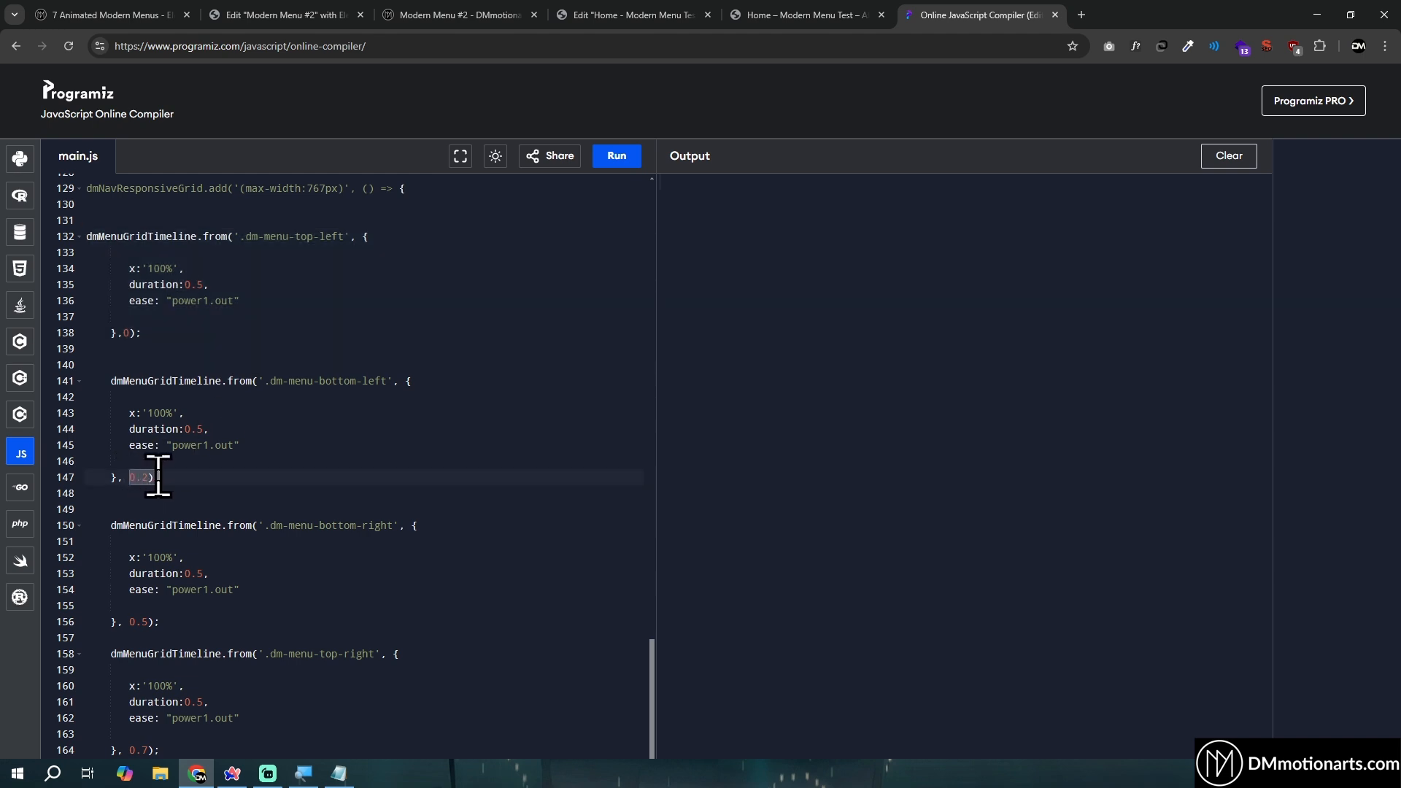
pyautogui.moveTo(106, 381); pyautogui.dragTo(251, 461)
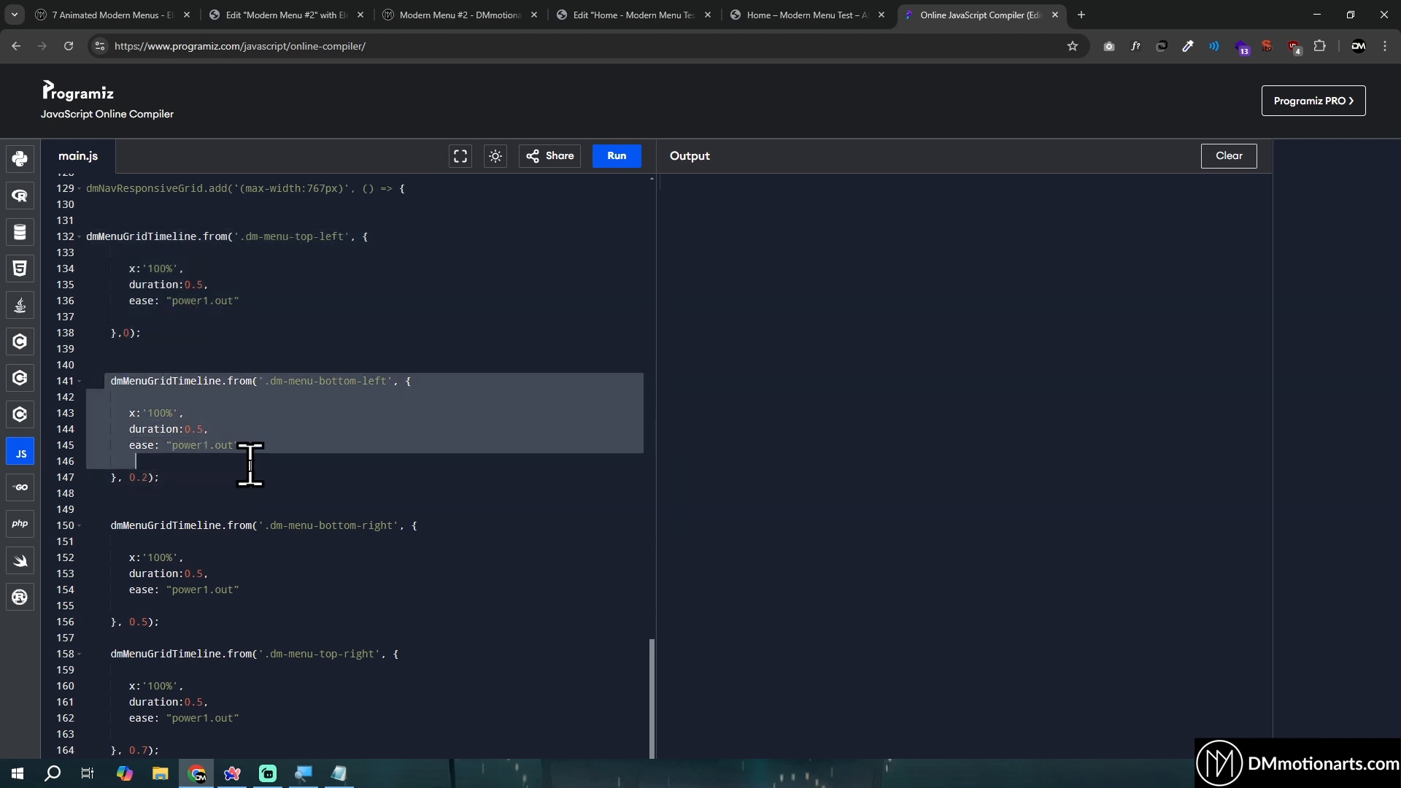
pyautogui.scroll(-2, 198, 522)
pyautogui.moveTo(162, 535); pyautogui.dragTo(132, 540)
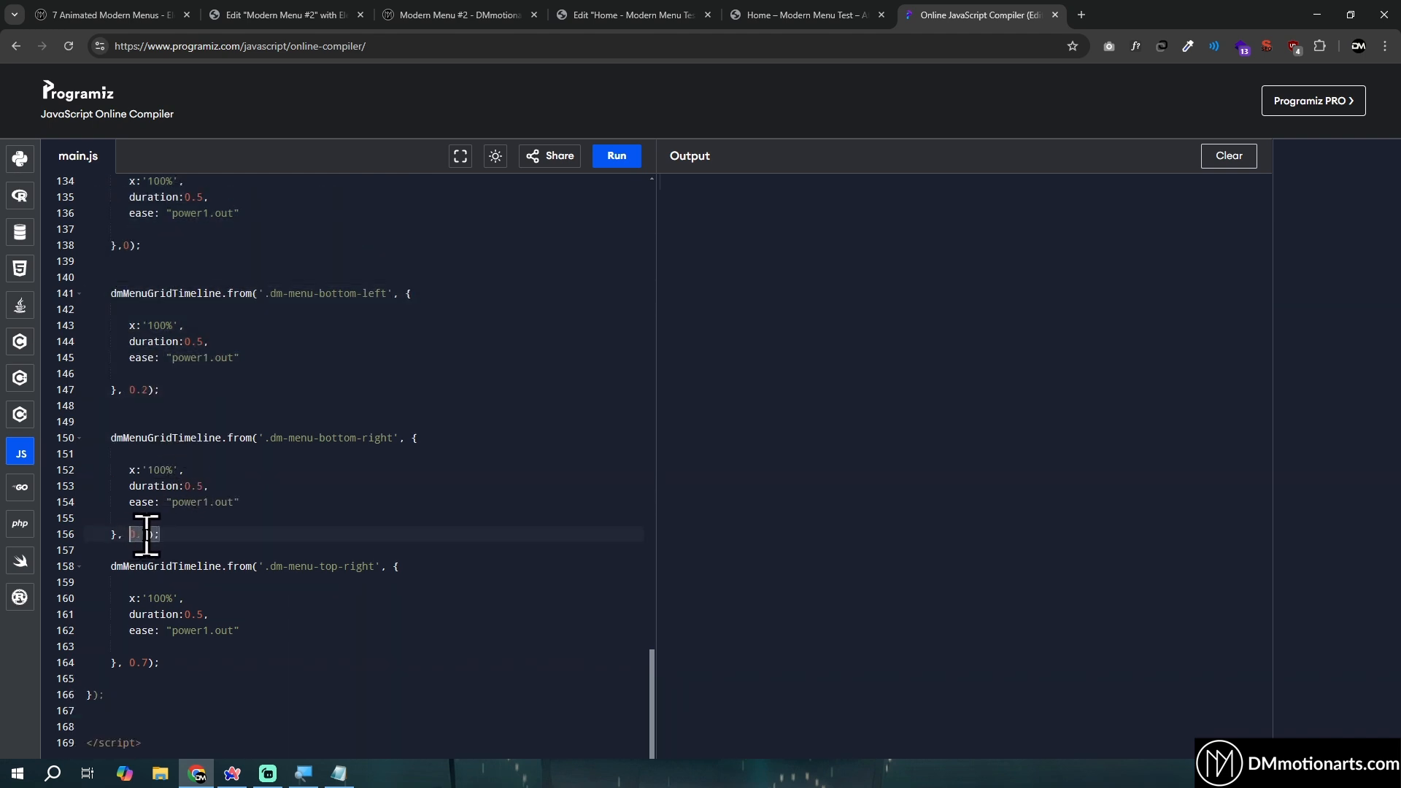
pyautogui.moveTo(130, 662); pyautogui.dragTo(94, 566)
pyautogui.click(184, 659)
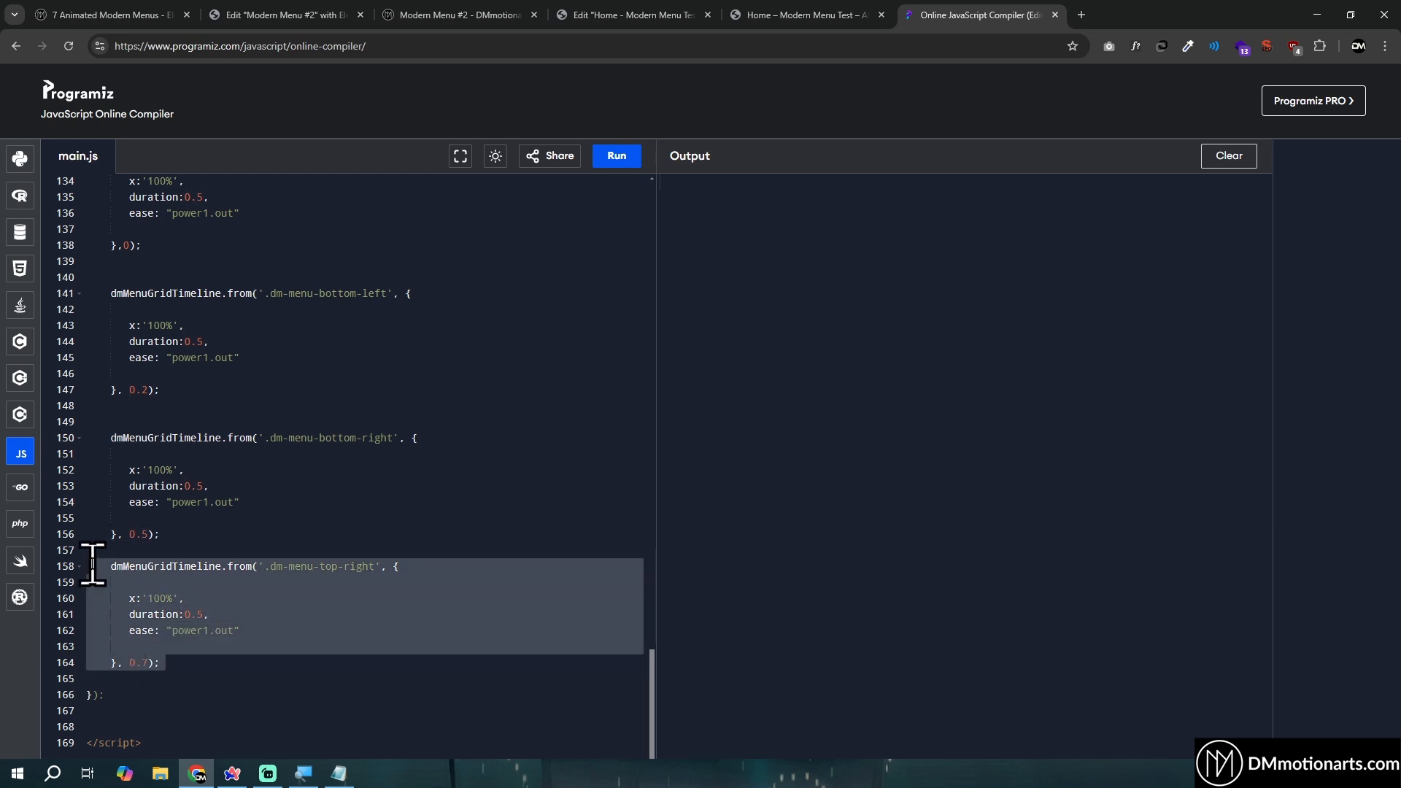
pyautogui.click(98, 566)
pyautogui.click(138, 534)
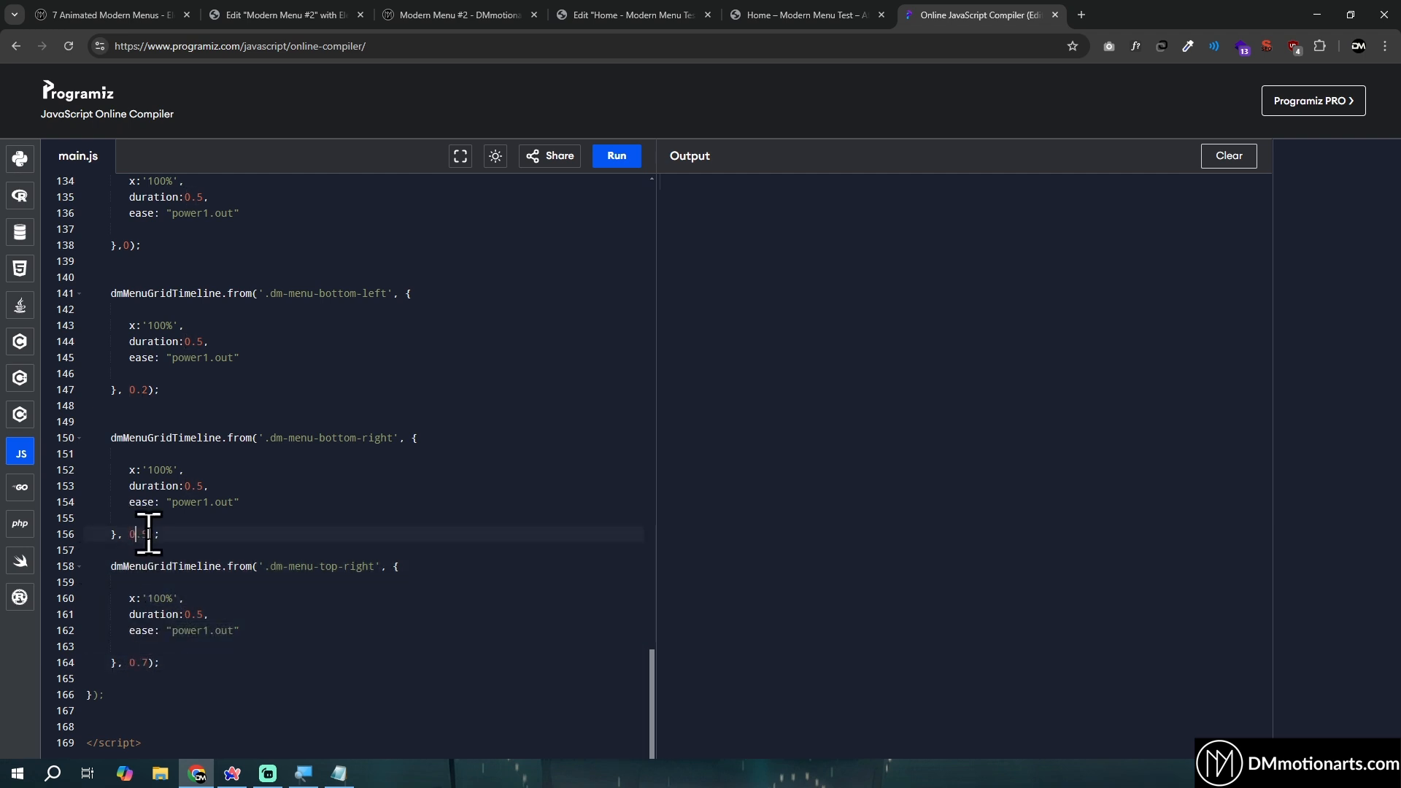
pyautogui.scroll(2, 195, 458)
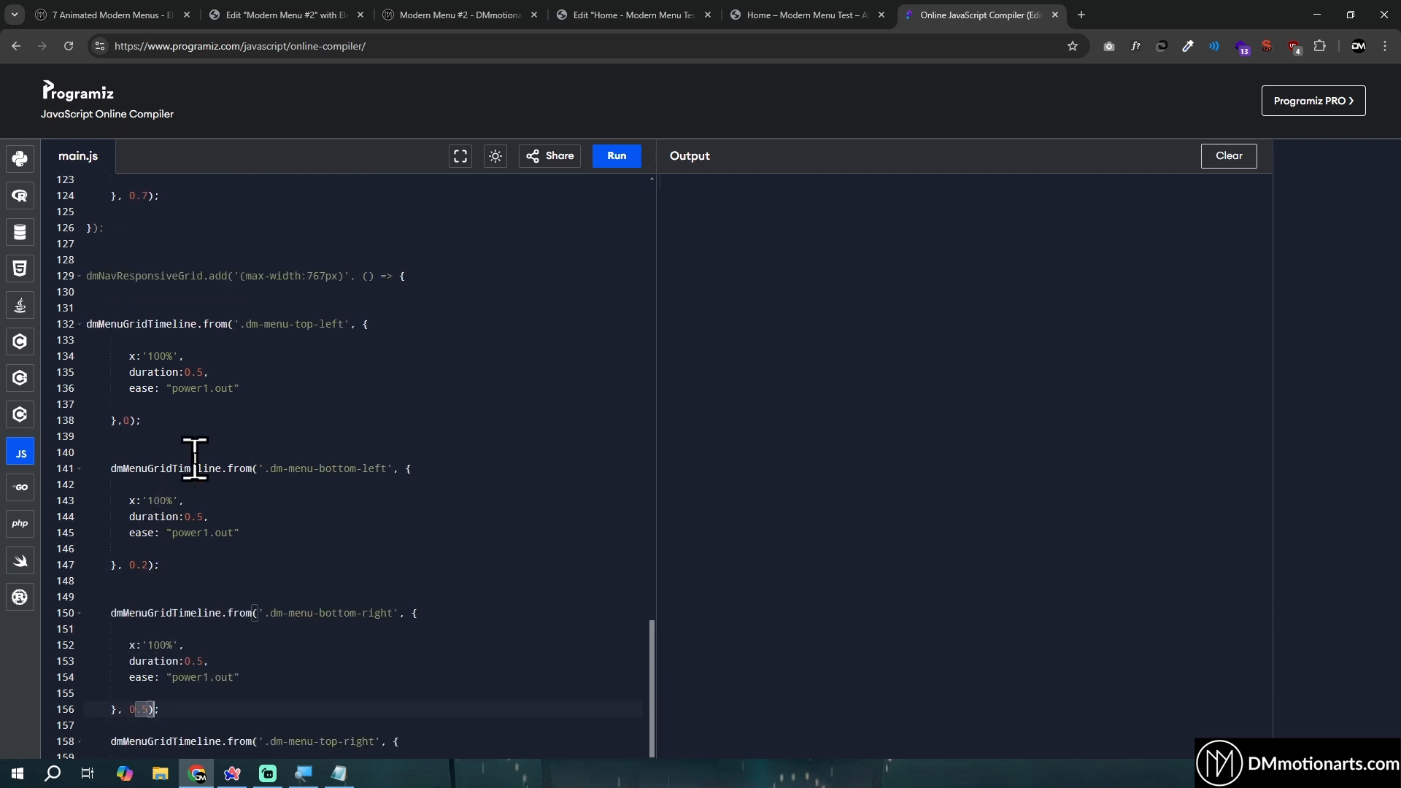
pyautogui.moveTo(111, 372); pyautogui.dragTo(221, 372)
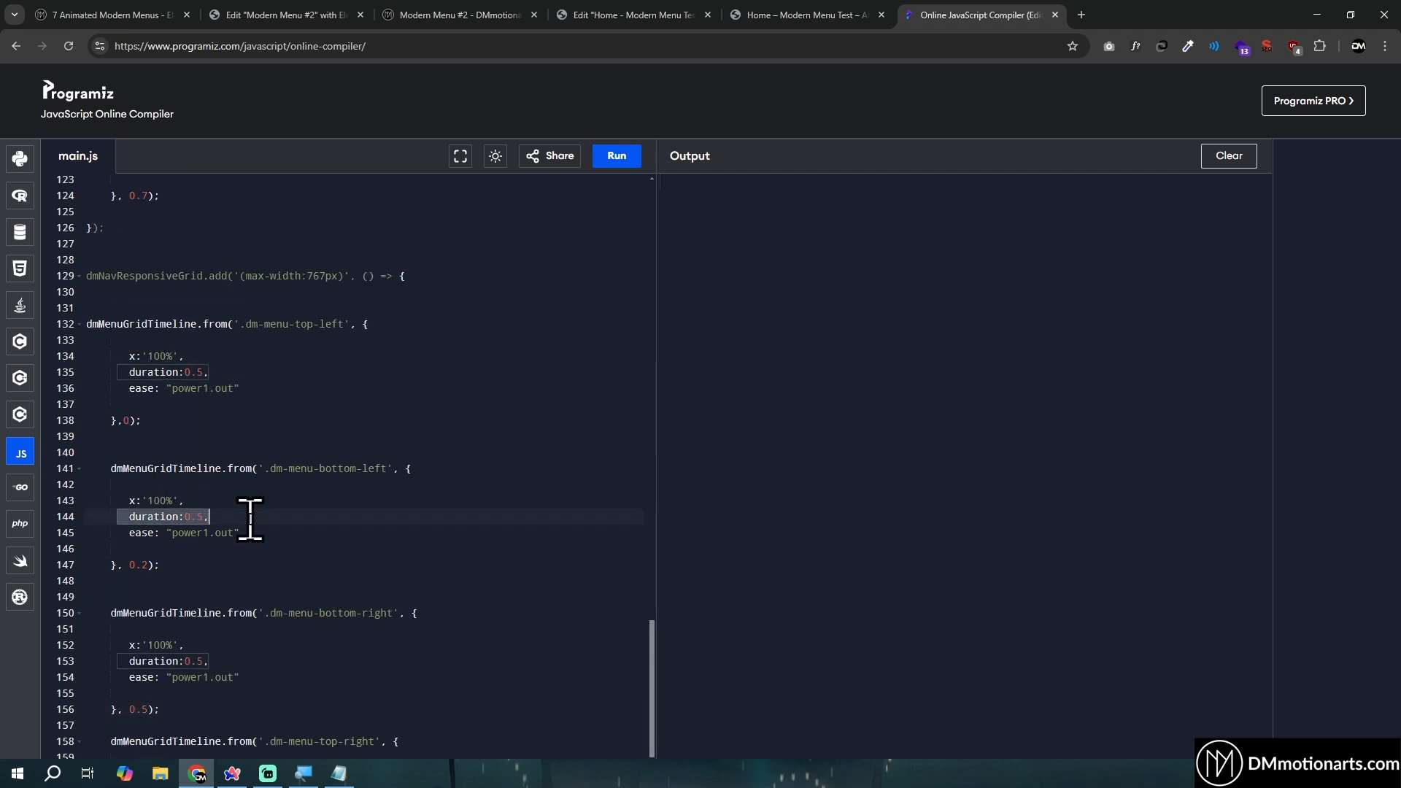
# - Review the (min-width:768px) block and its .dm-menu-top-left x offset, and check that panel's animation by toggling the menu in the Home page preview
pyautogui.scroll(5, 250, 519)
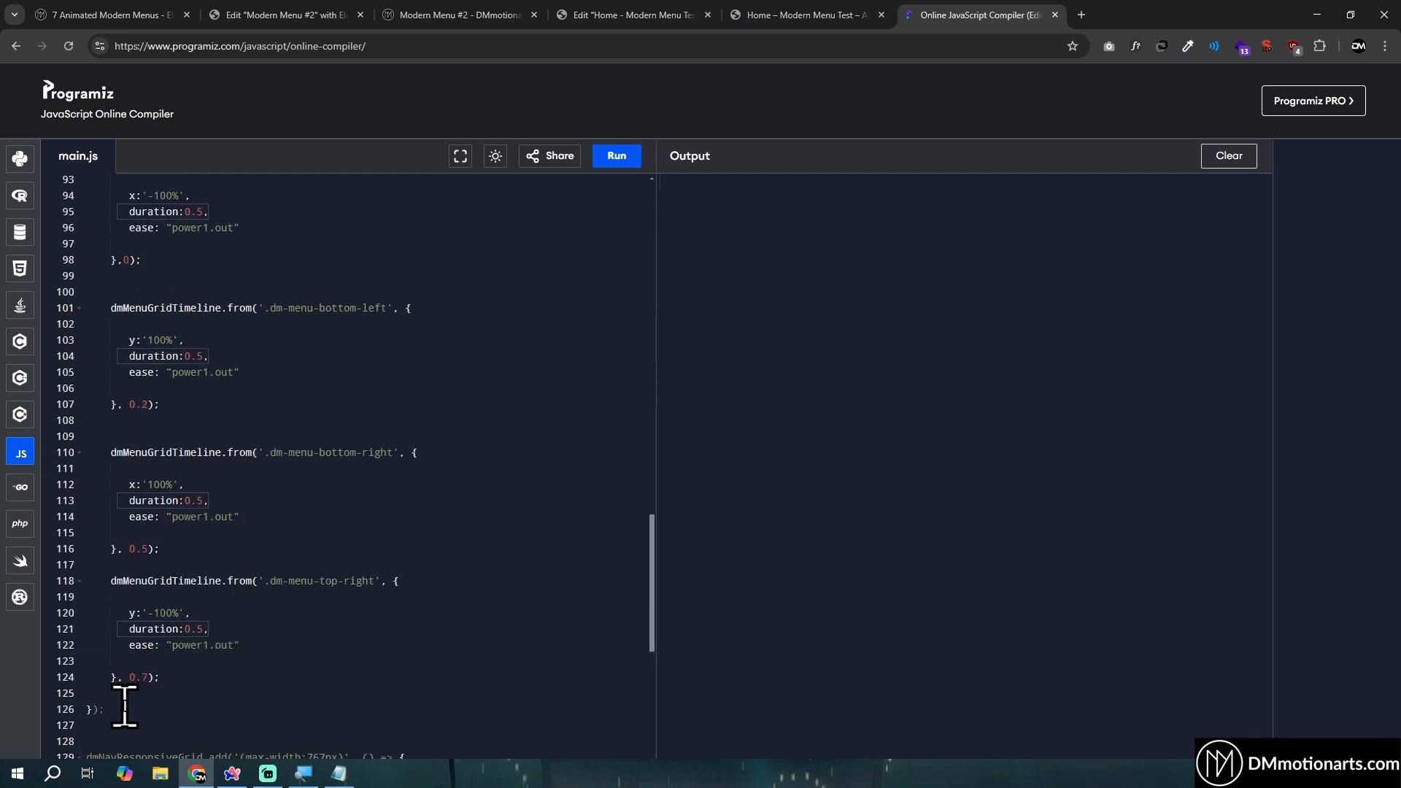
pyautogui.moveTo(125, 706); pyautogui.dragTo(87, 264)
pyautogui.scroll(3, 88, 390)
pyautogui.click(87, 264)
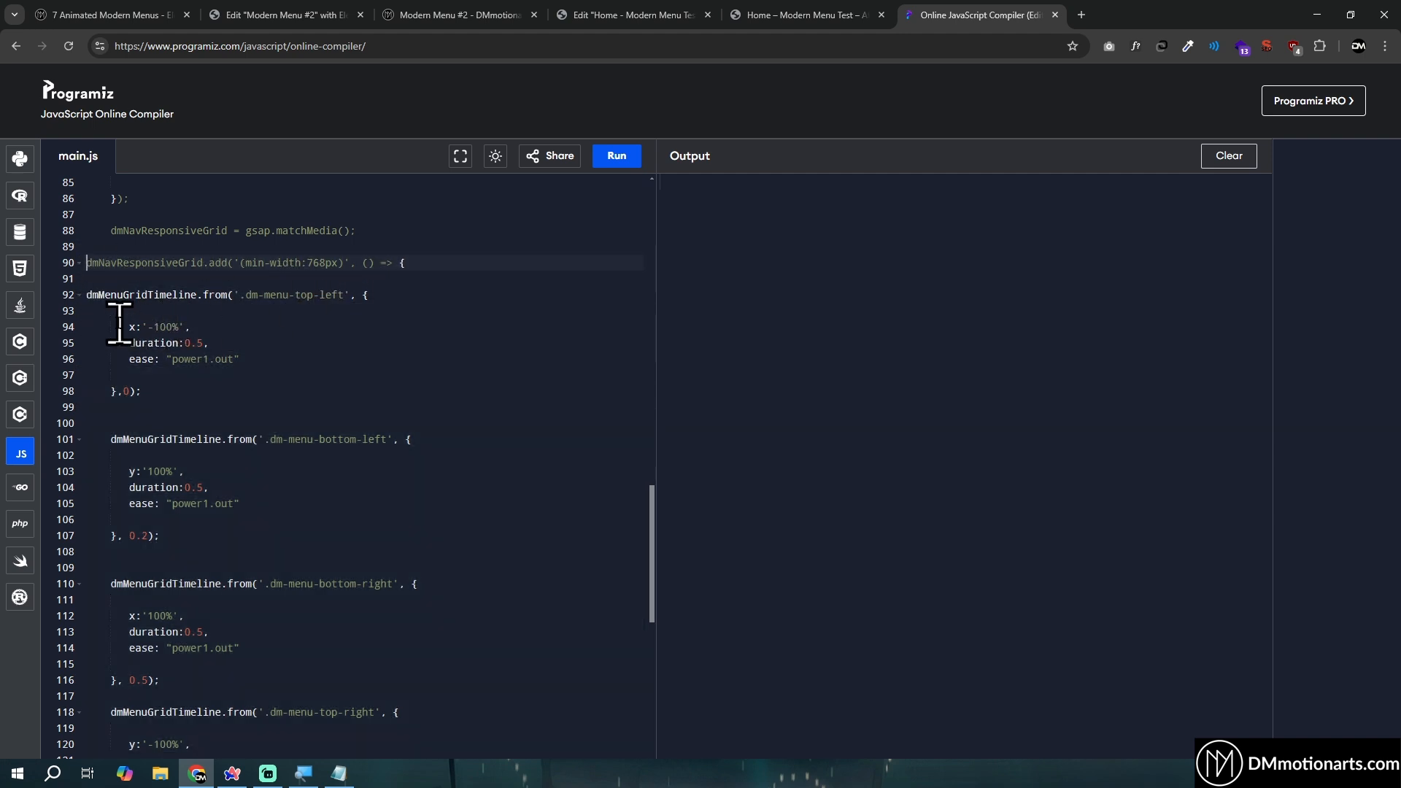
pyautogui.moveTo(120, 323); pyautogui.dragTo(239, 323)
pyautogui.click(246, 324)
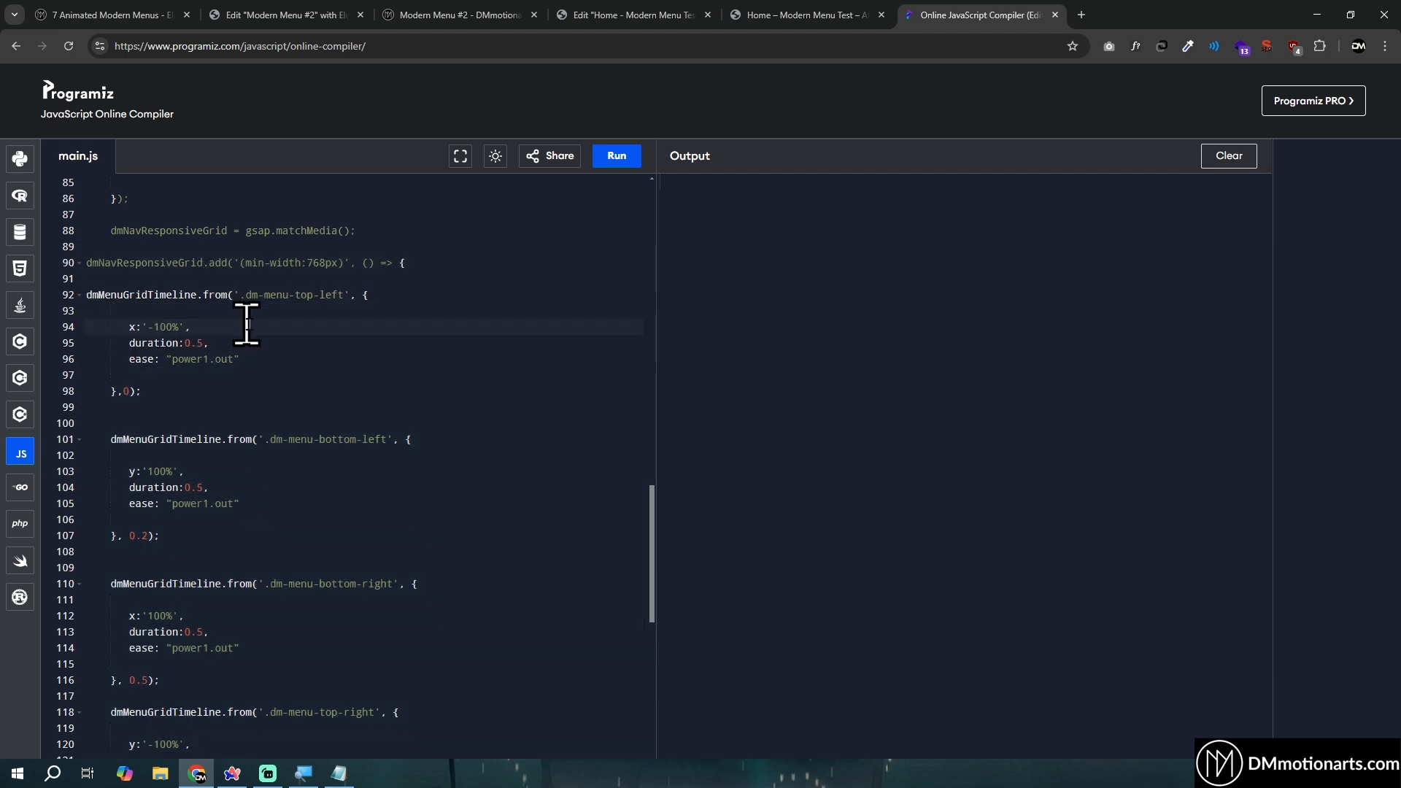
pyautogui.click(889, 10)
pyautogui.click(1331, 103)
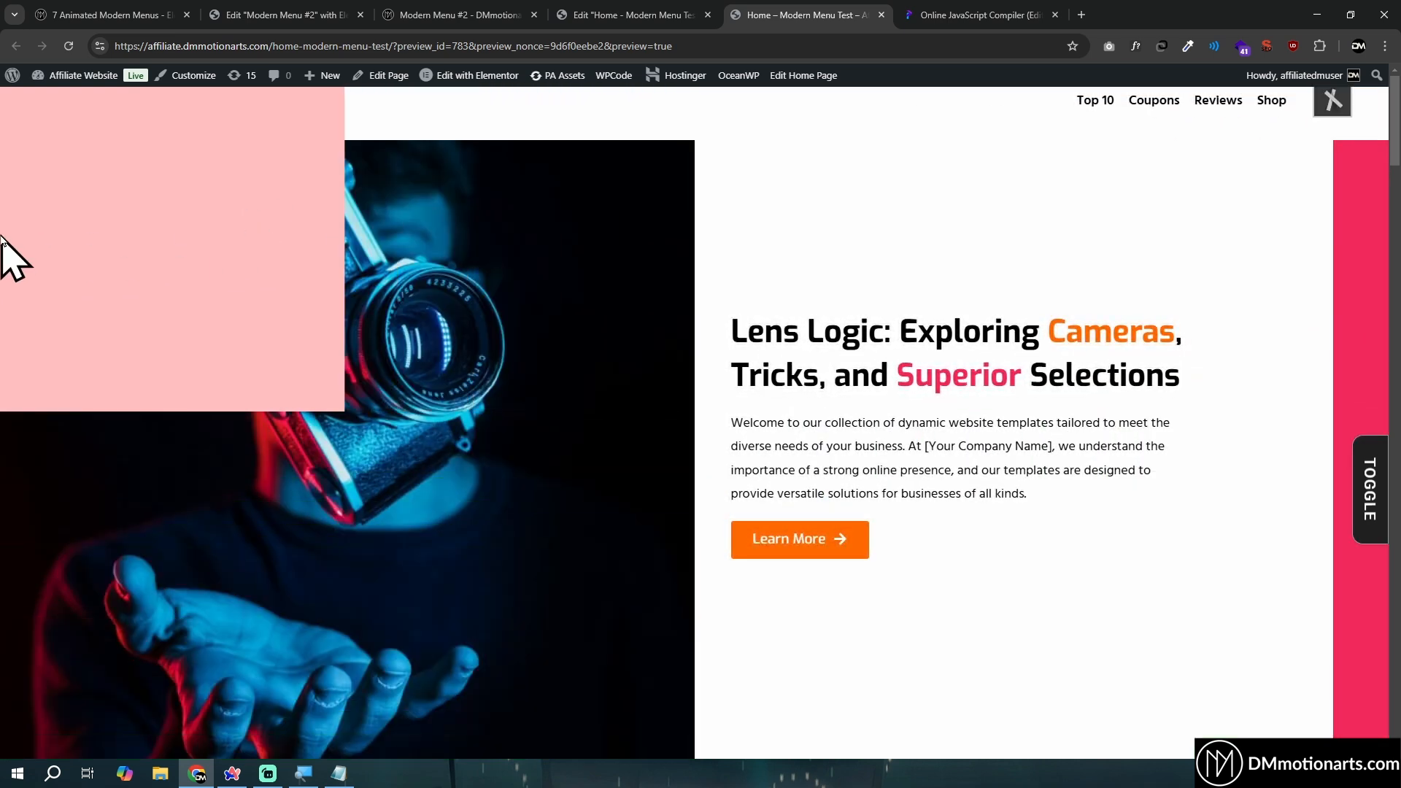
# - Switch back to the Programiz compiler and examine the .dm-menu-bottom-left tween and its y offset in the (min-width:768px) block
pyautogui.click(971, 15)
pyautogui.scroll(-2, 285, 461)
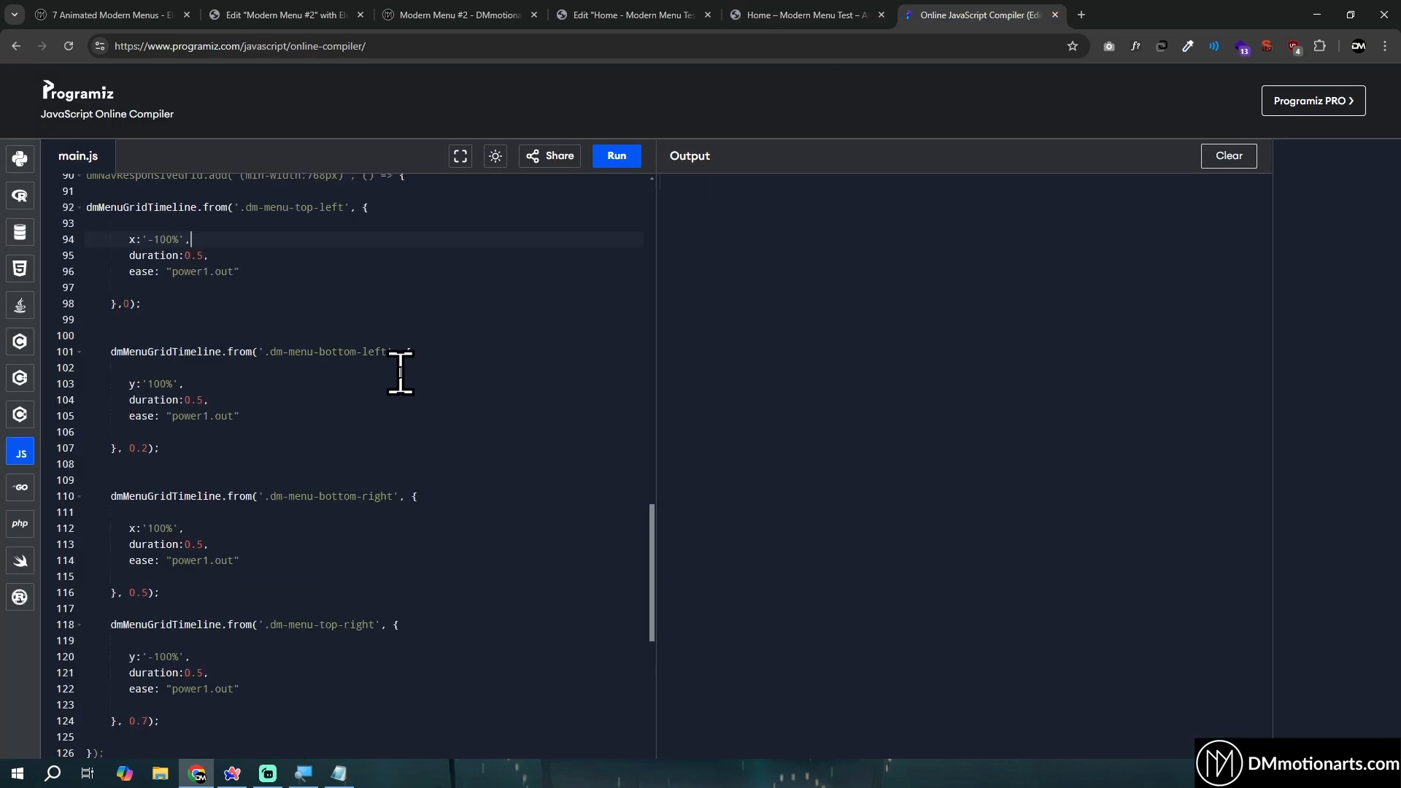
pyautogui.moveTo(264, 357); pyautogui.dragTo(390, 349)
pyautogui.click(391, 349)
pyautogui.scroll(3, 370, 332)
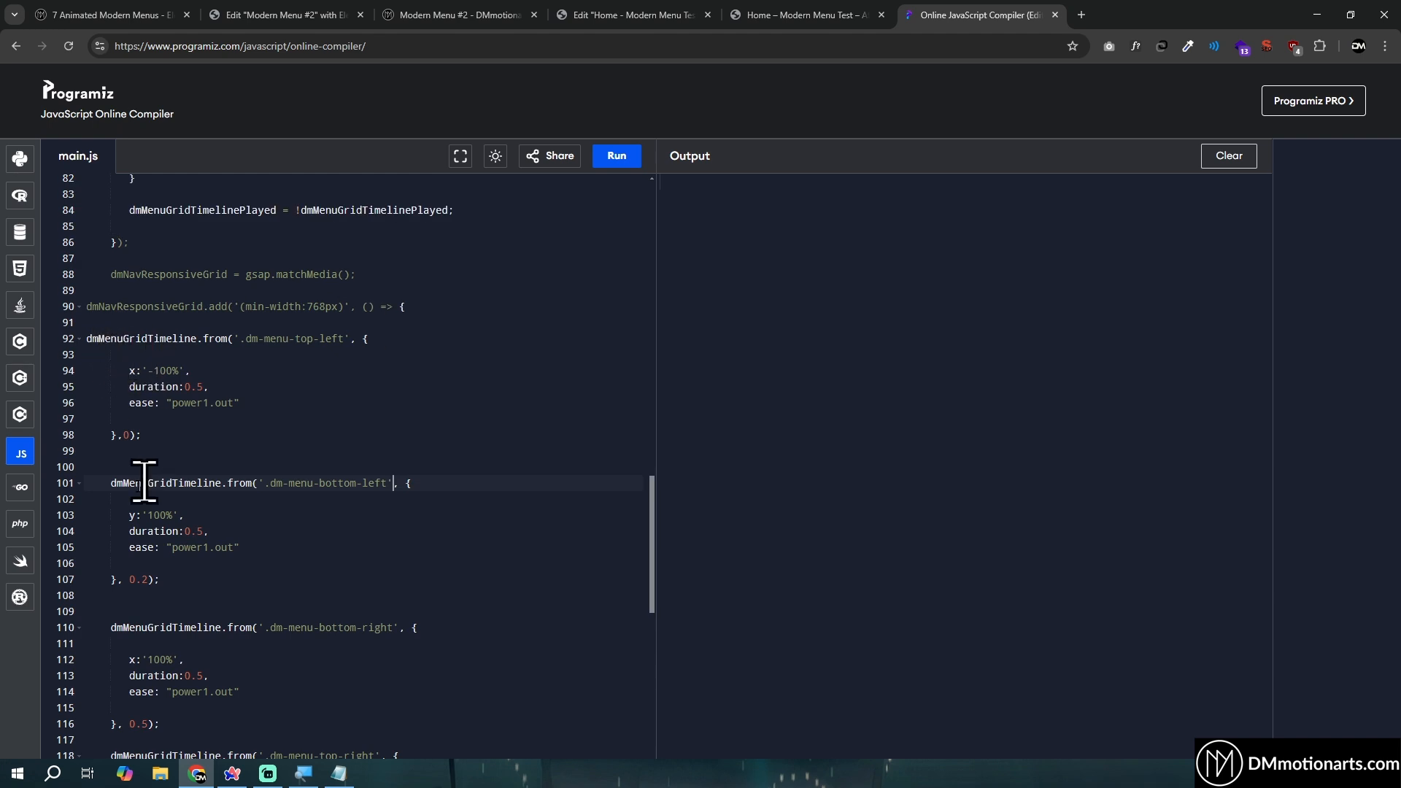
pyautogui.scroll(-3, 143, 482)
pyautogui.moveTo(100, 310); pyautogui.dragTo(278, 400)
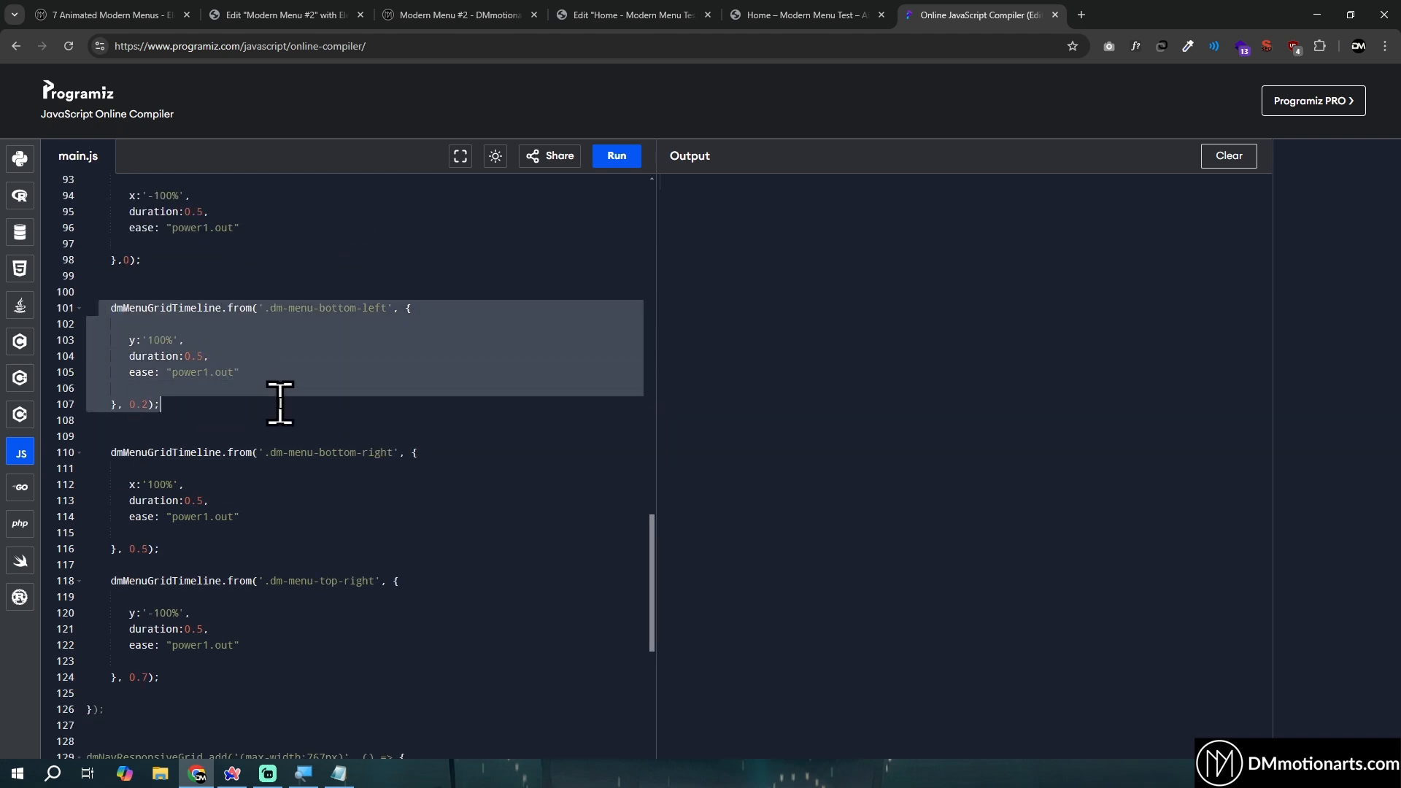
pyautogui.click(278, 404)
pyautogui.moveTo(128, 340); pyautogui.dragTo(216, 339)
pyautogui.click(216, 339)
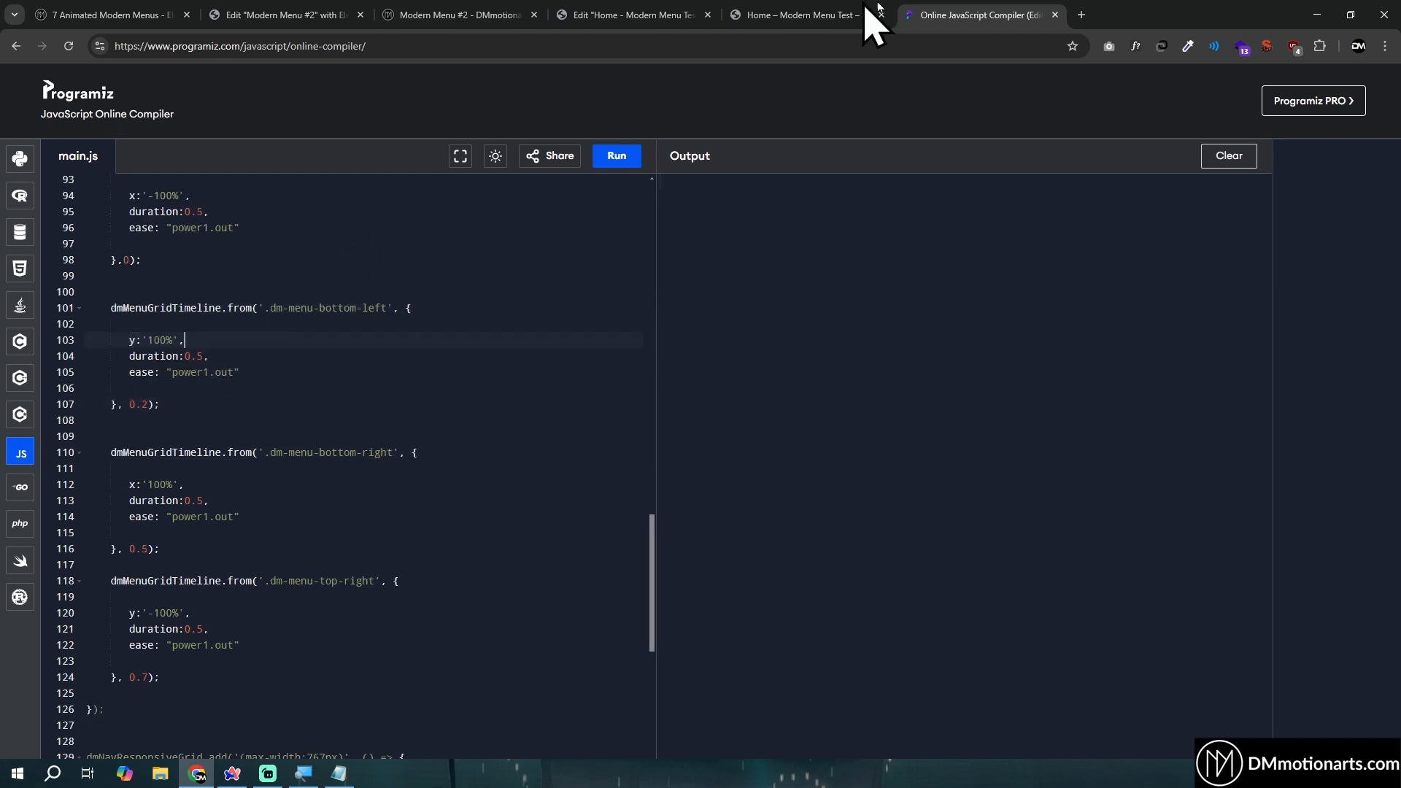
# - Toggle the menu in the Home page preview to check the bottom-left panel's animation, and return to the Programiz compiler
pyautogui.click(866, 9)
pyautogui.click(1330, 102)
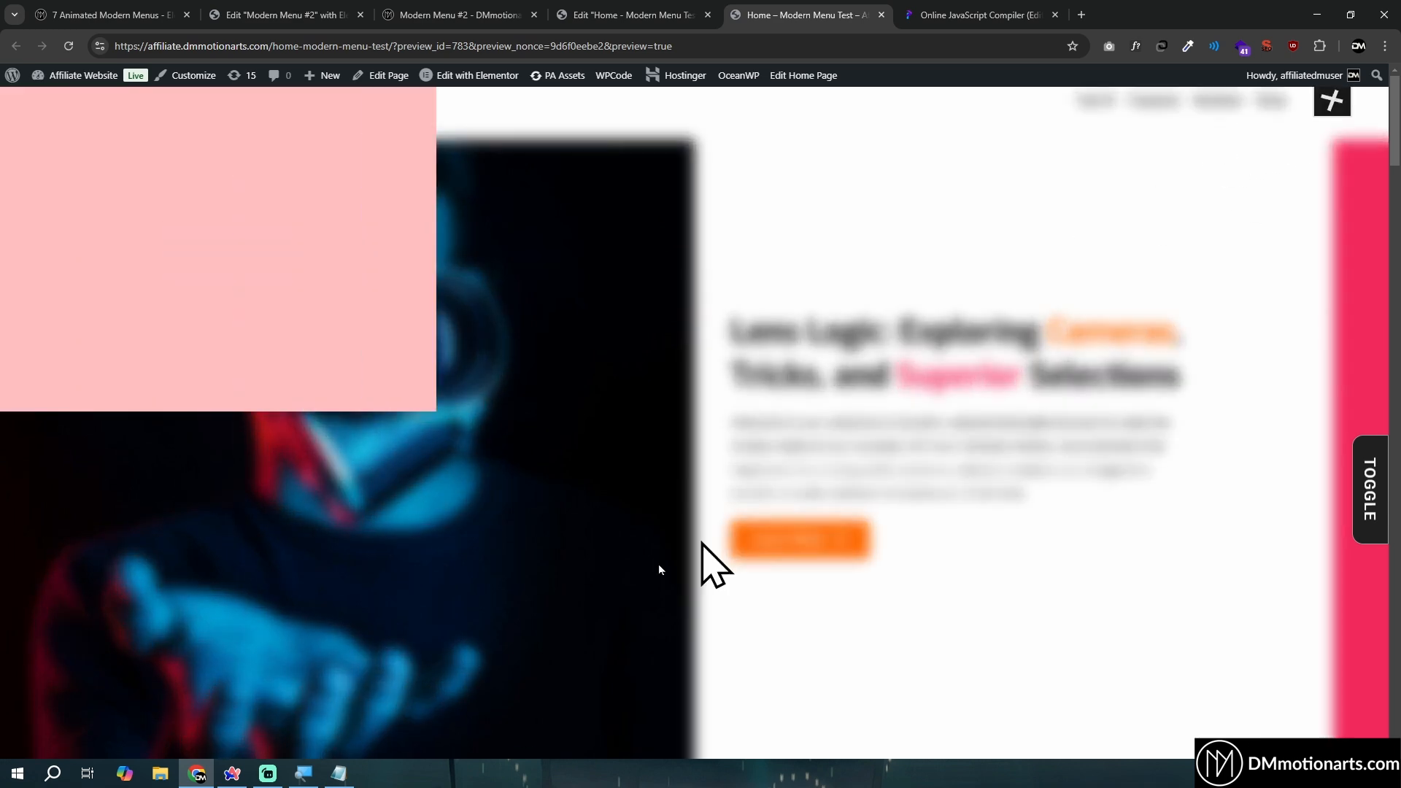
pyautogui.click(913, 7)
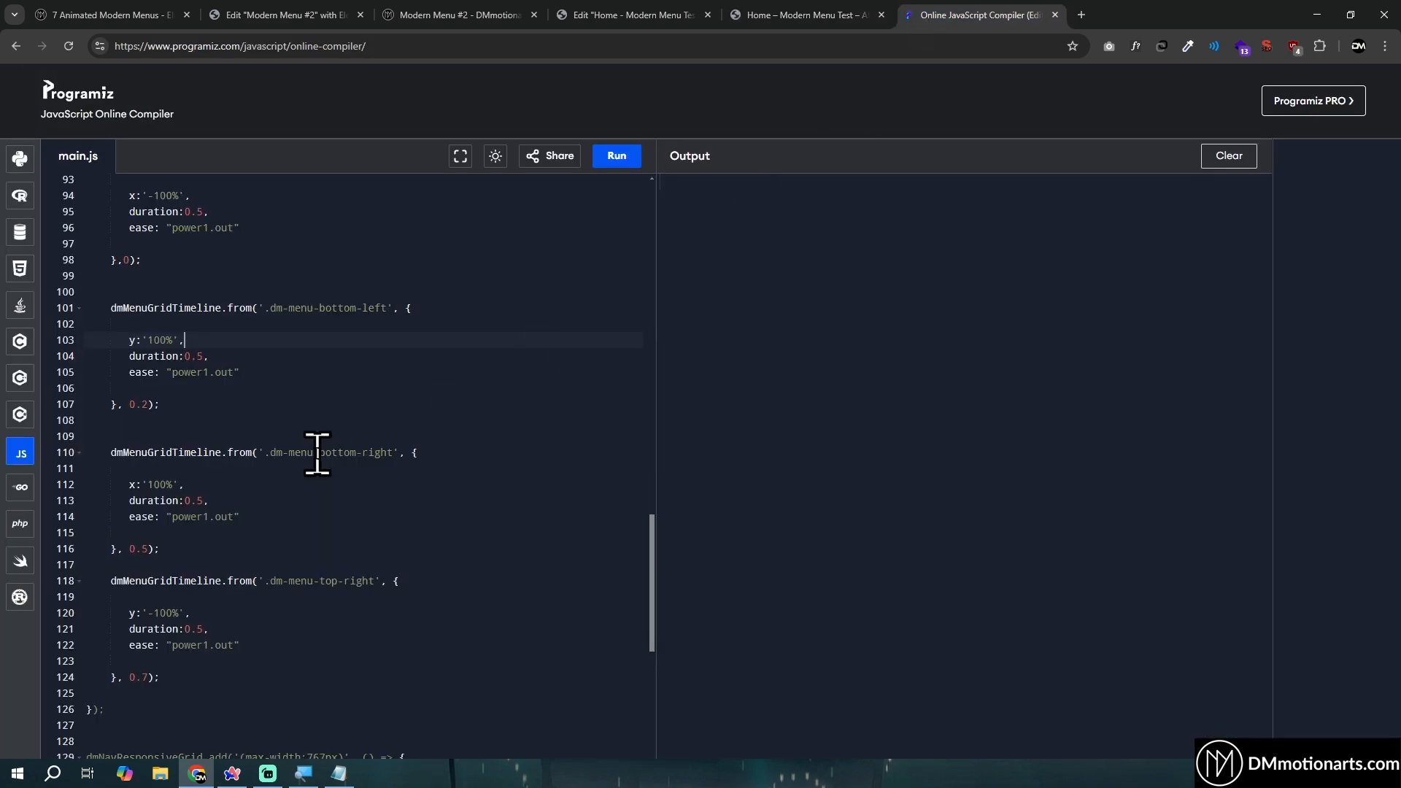
# - Examine the .dm-menu-bottom-right tween and its x offset in the (min-width:768px) block, toggling the menu in the Home page preview to compare
pyautogui.scroll(-1, 316, 454)
pyautogui.click(839, 9)
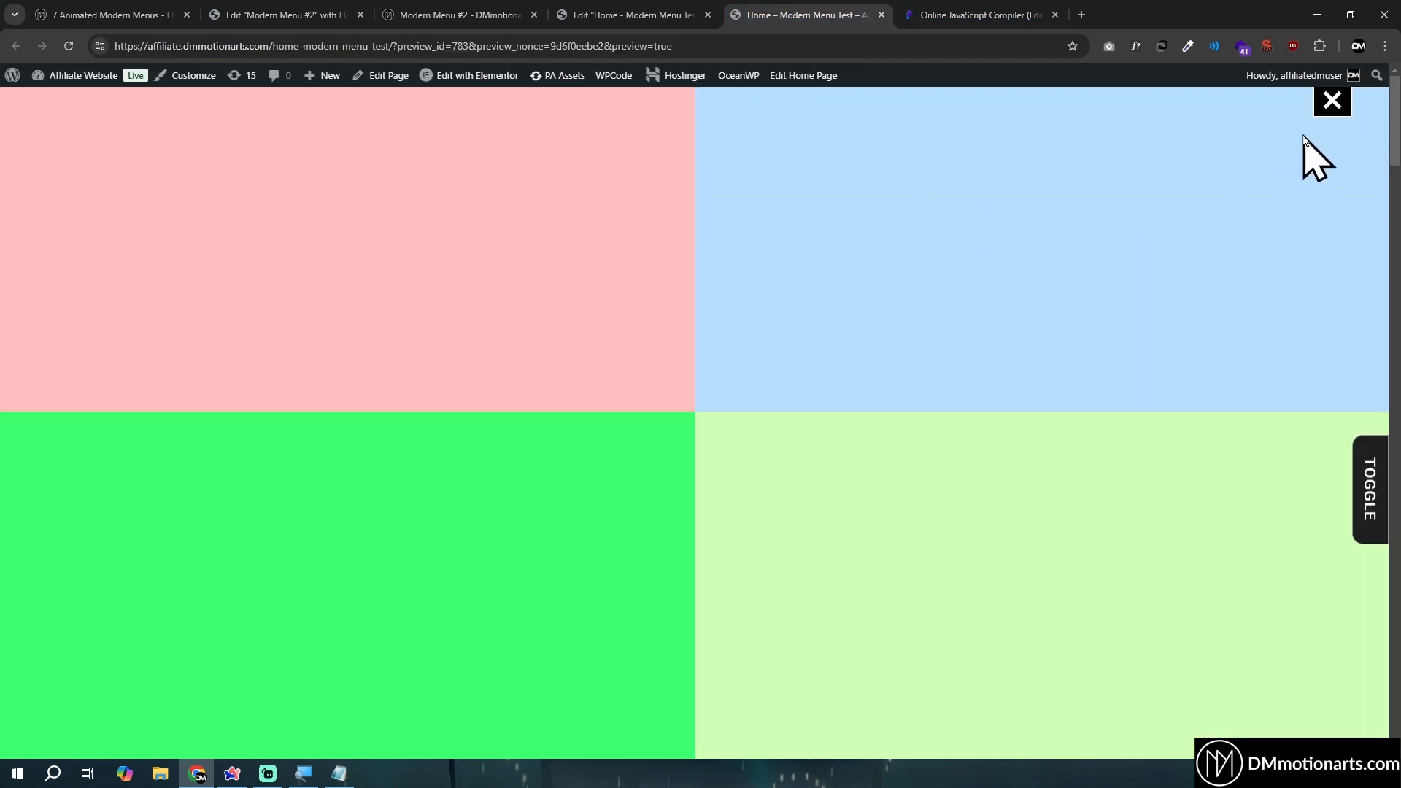
pyautogui.click(943, 11)
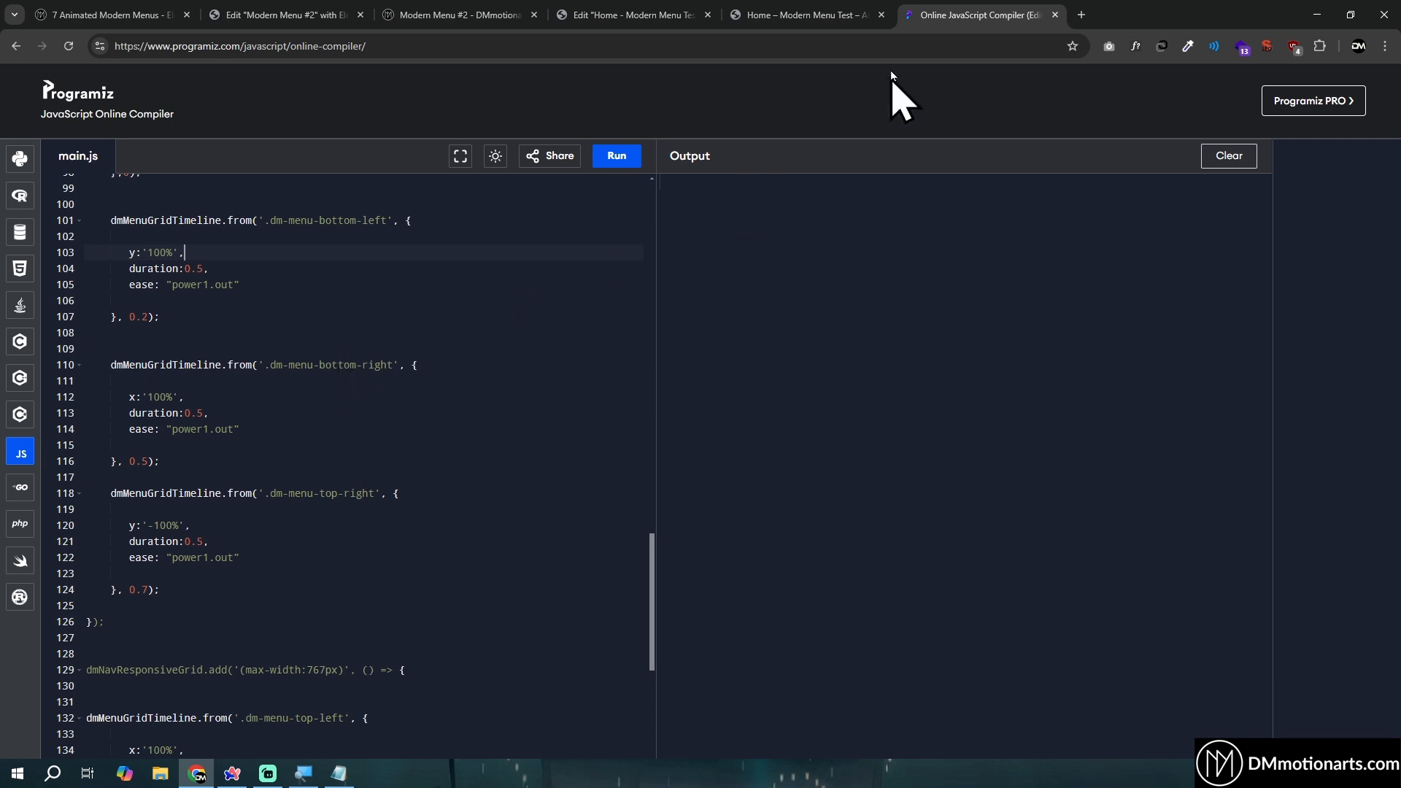
pyautogui.click(810, 15)
pyautogui.click(1331, 102)
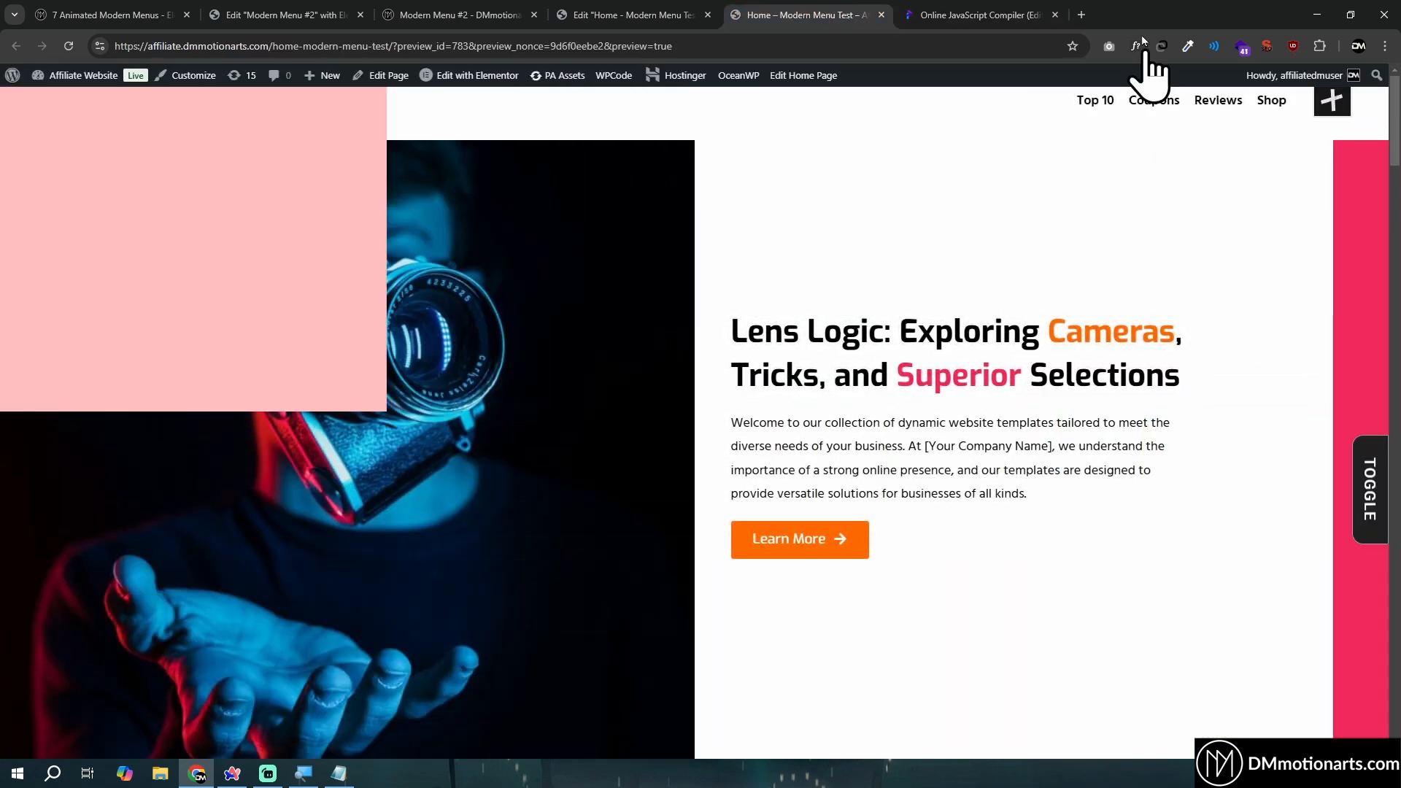
pyautogui.click(986, 14)
pyautogui.click(175, 381)
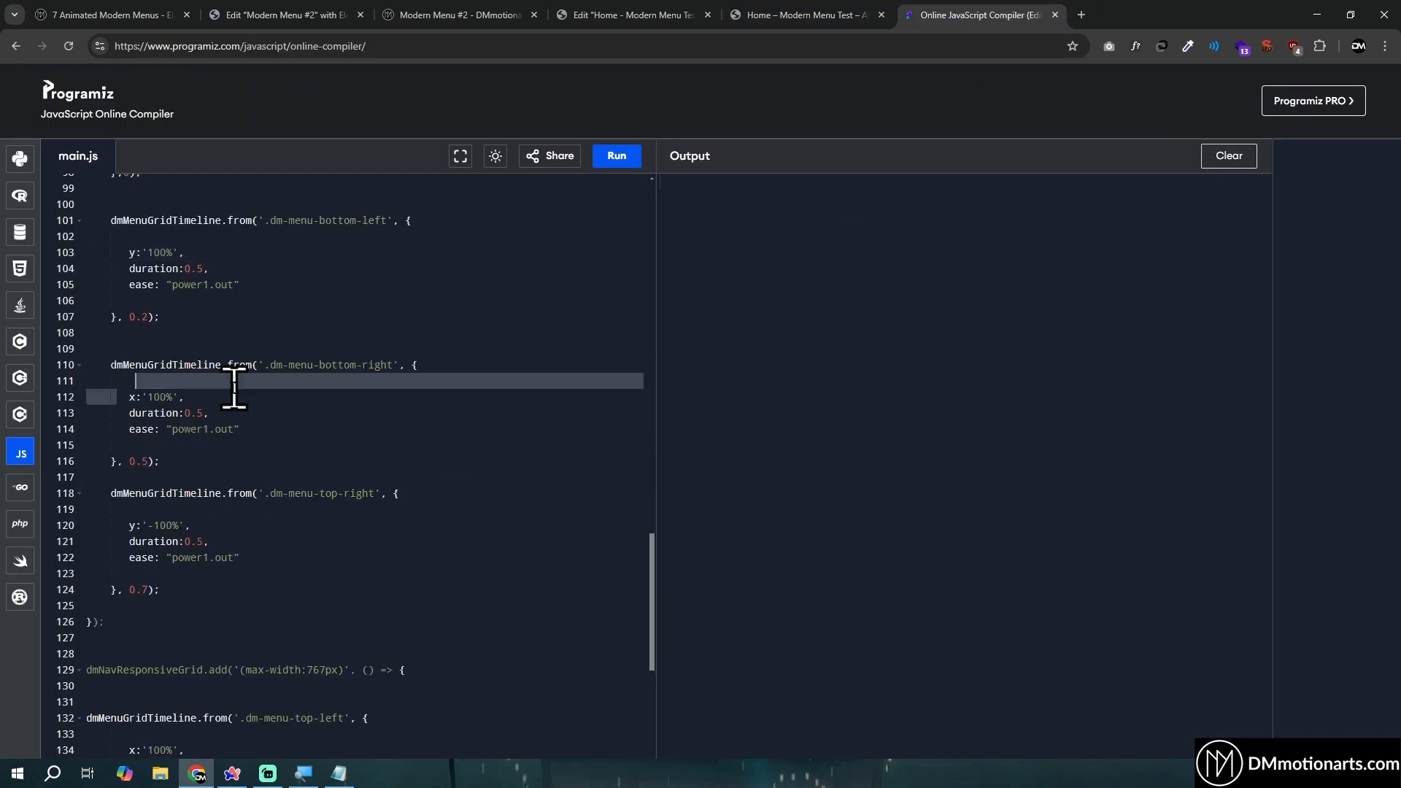
# - Examine the .dm-menu-top-right tween's y offset and check that panel's animation by toggling the menu in the Home page preview
pyautogui.scroll(-1, 183, 437)
pyautogui.click(221, 480)
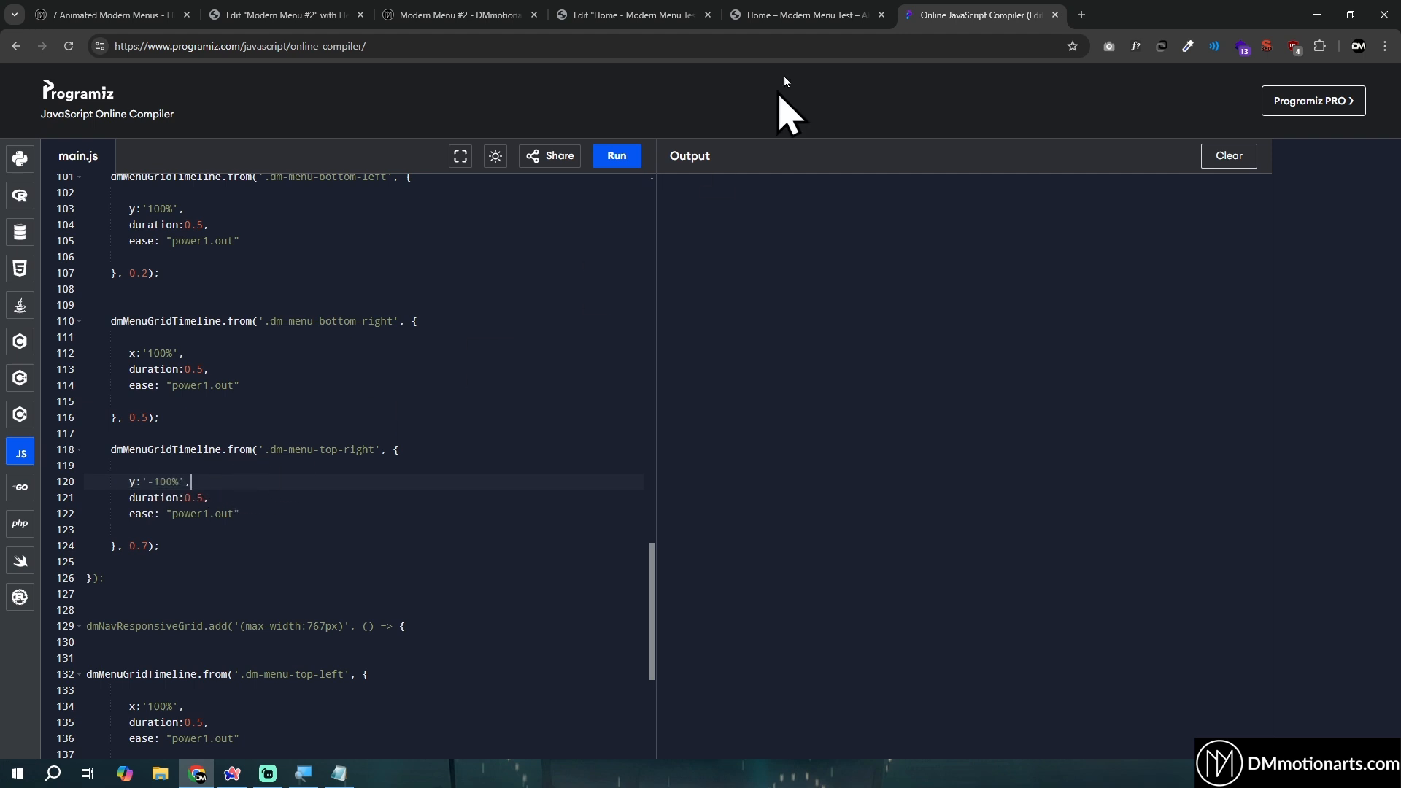
pyautogui.click(810, 15)
pyautogui.click(1332, 100)
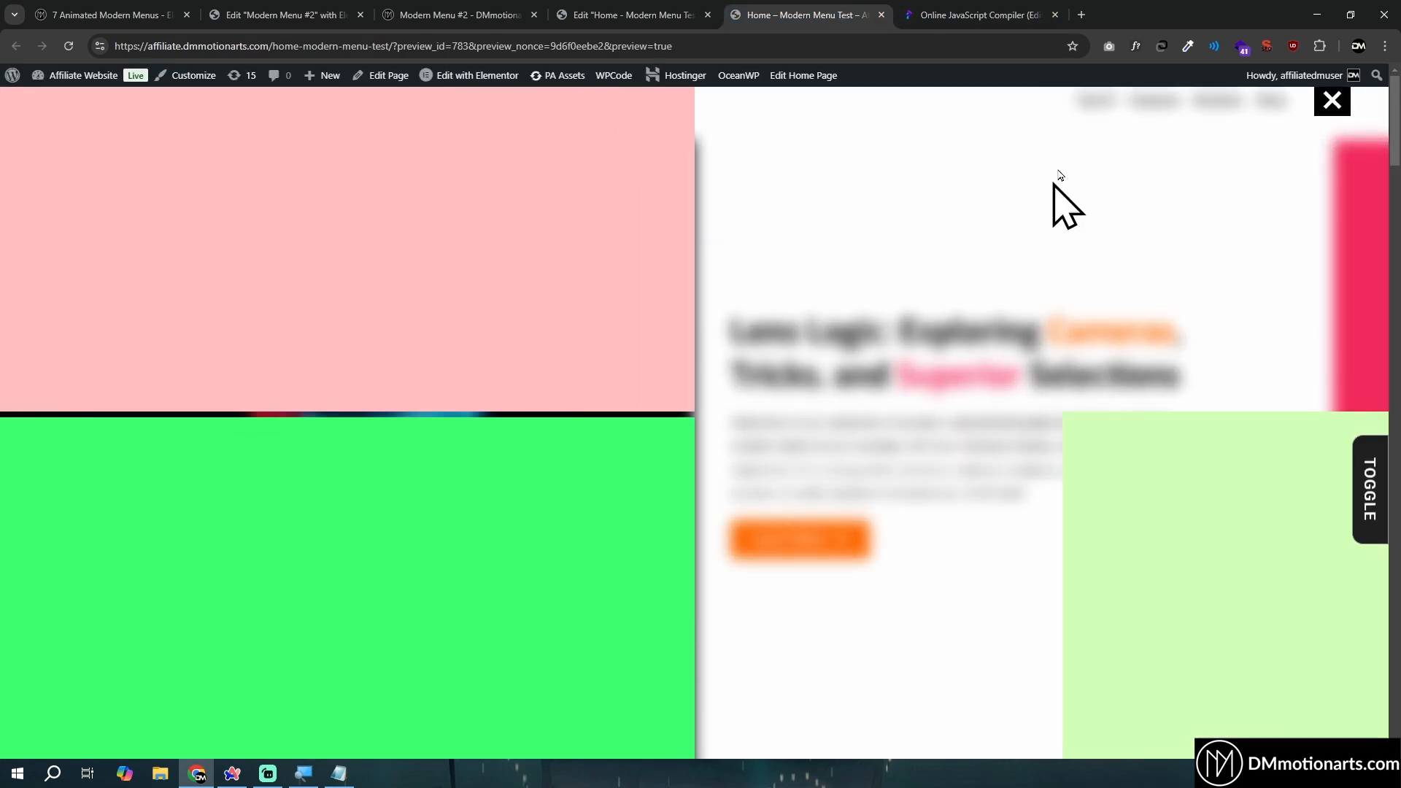
pyautogui.click(985, 15)
pyautogui.moveTo(130, 482); pyautogui.dragTo(198, 481)
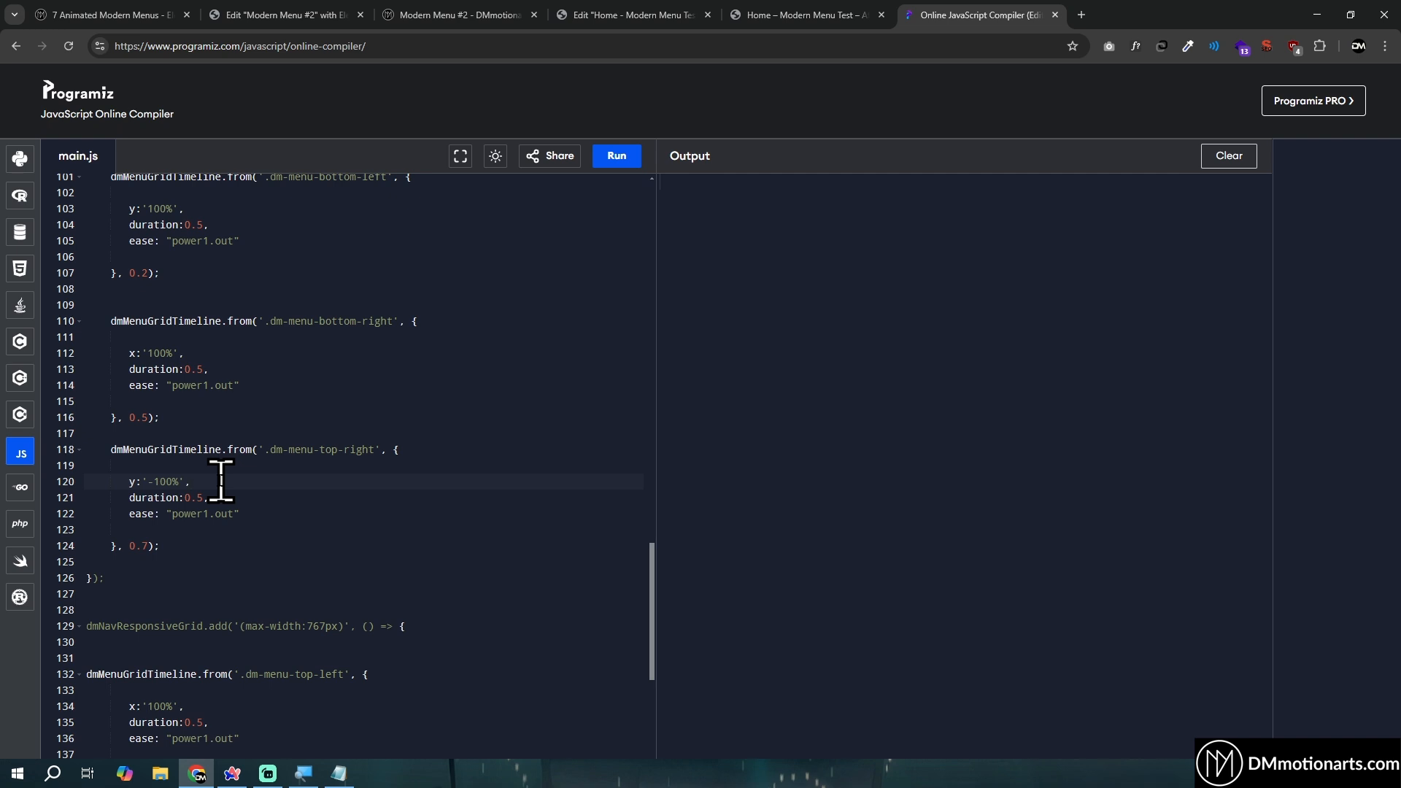
pyautogui.hotkey('ctrl', 'shift', 'Tab')
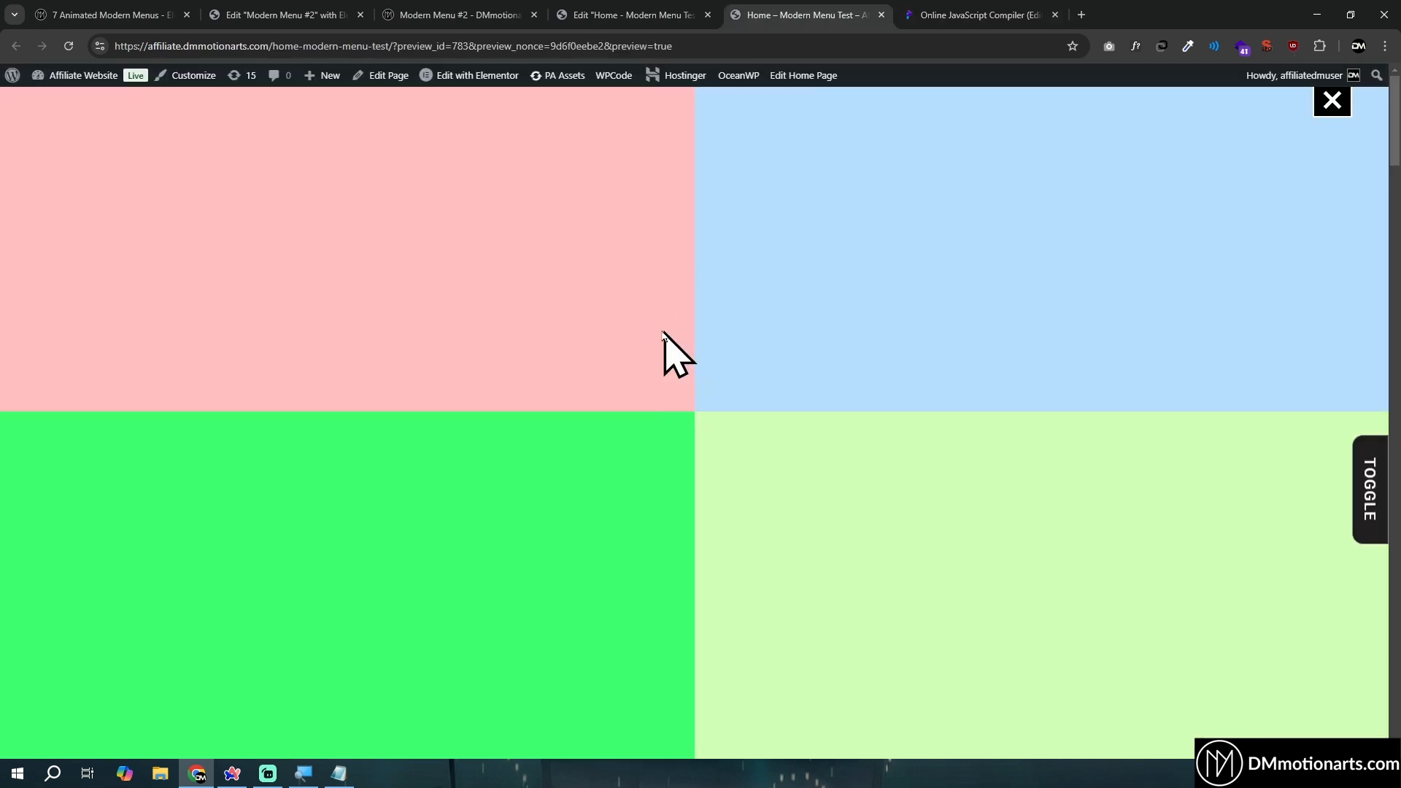
pyautogui.click(1032, 6)
# - Review the class selectors and tween blocks for the top-left, bottom-left and bottom-right panels in the (min-width:768px) block
pyautogui.scroll(-3, 207, 475)
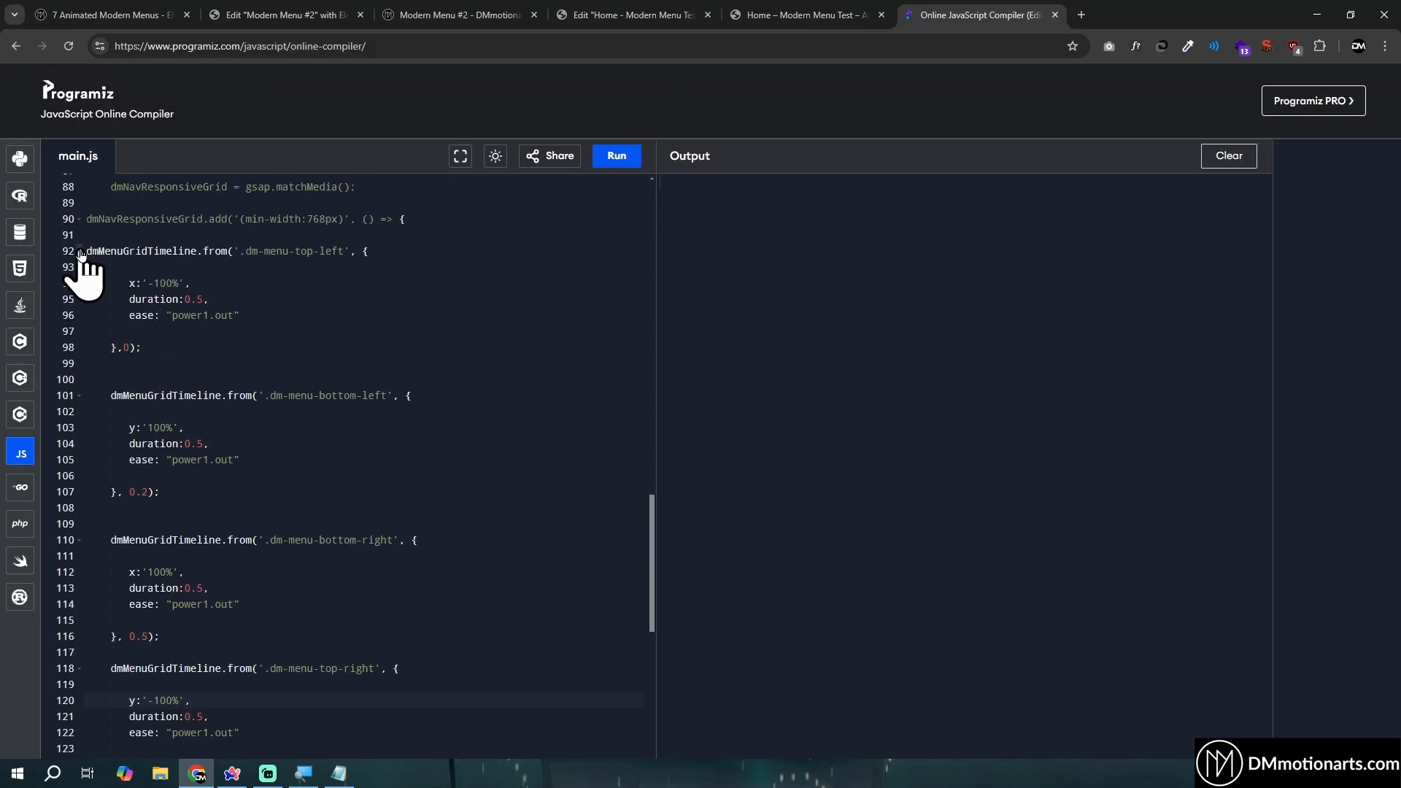
pyautogui.moveTo(89, 251); pyautogui.dragTo(316, 358)
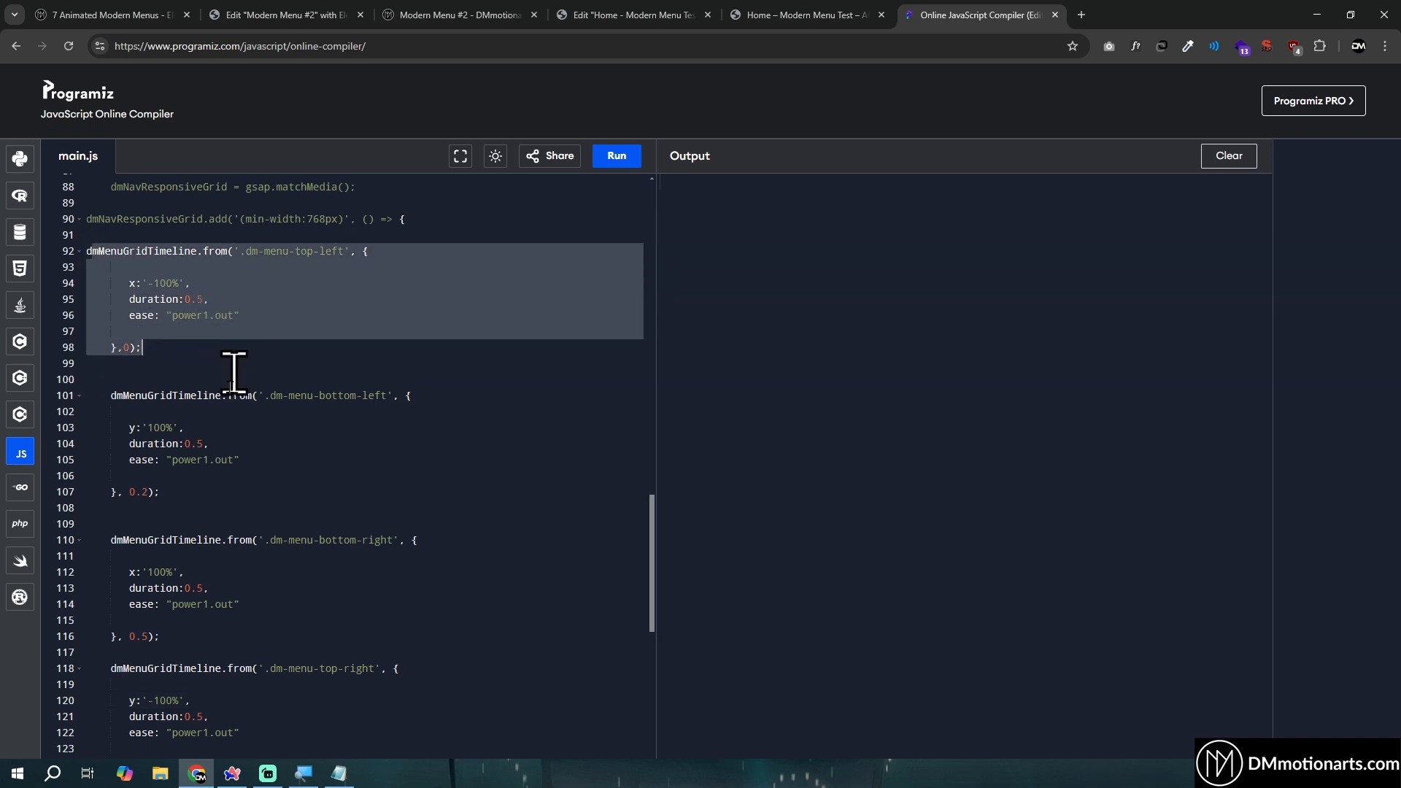
pyautogui.click(162, 521)
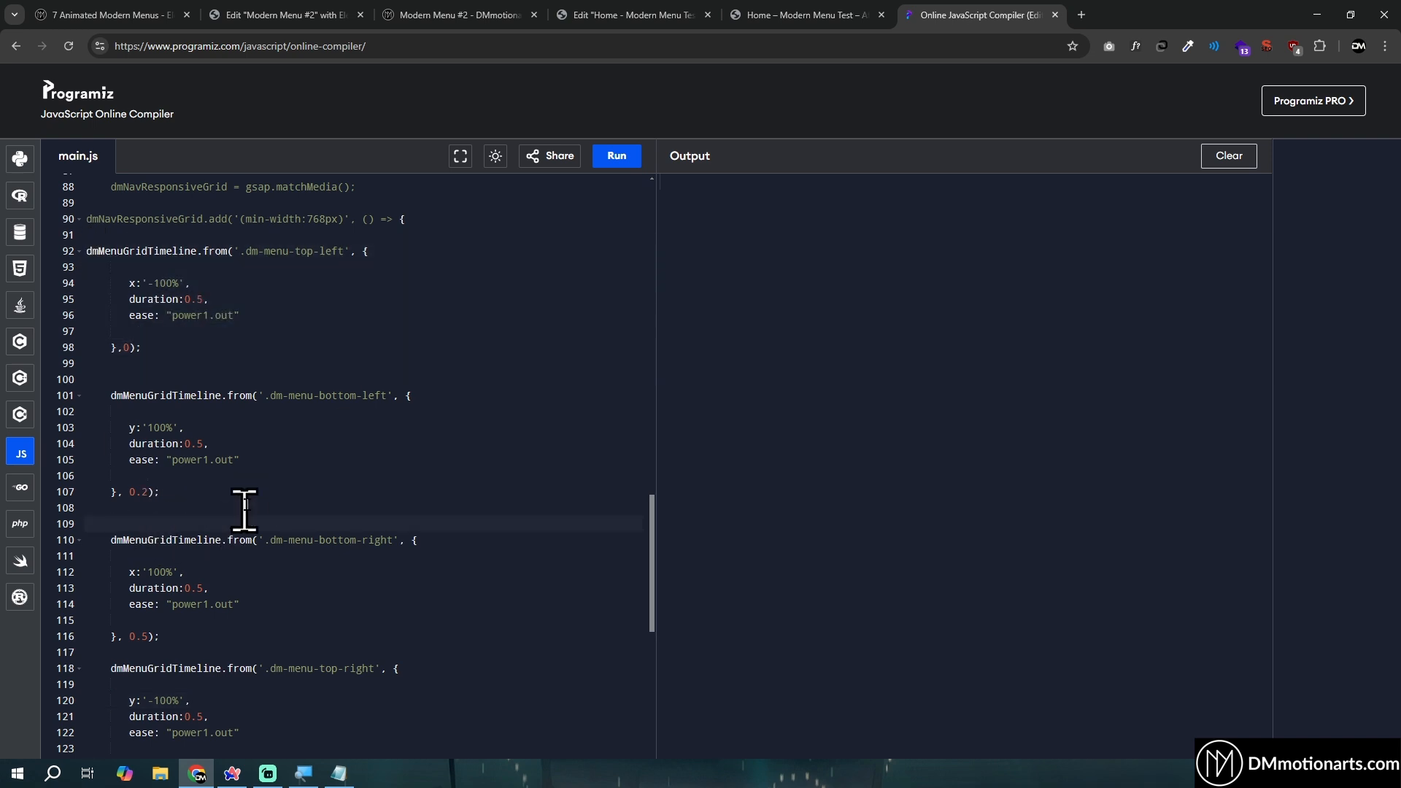
pyautogui.moveTo(246, 251); pyautogui.dragTo(366, 251)
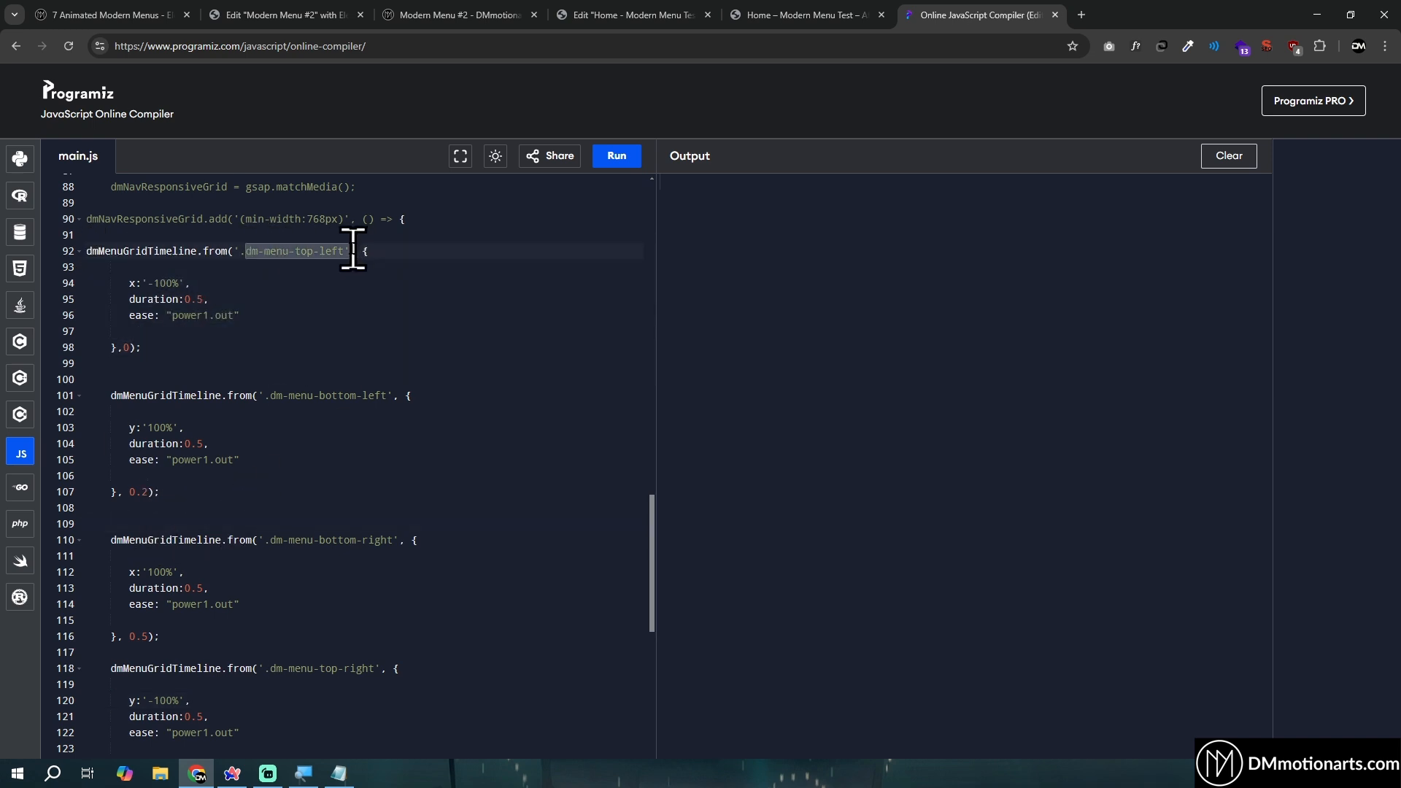
pyautogui.moveTo(271, 396); pyautogui.dragTo(404, 395)
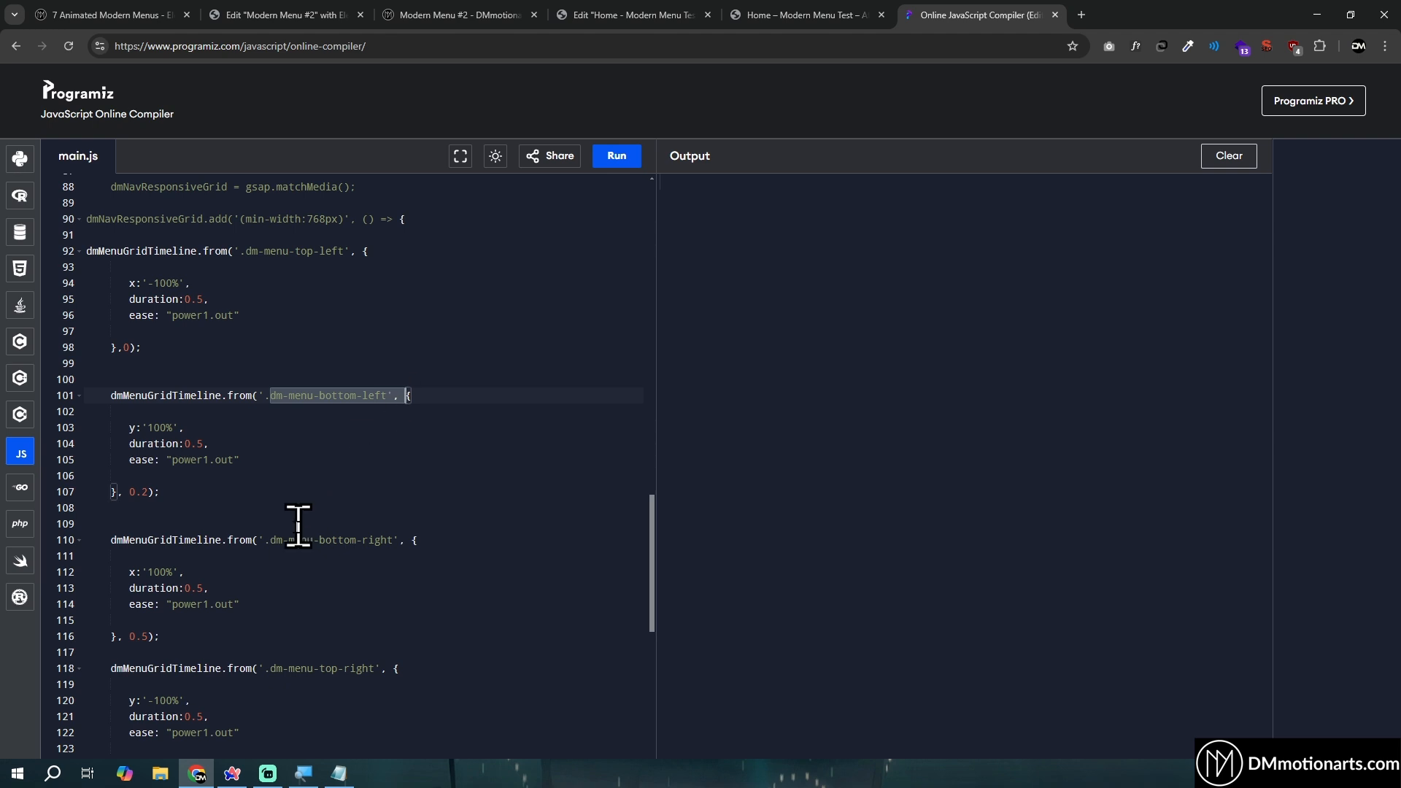
pyautogui.scroll(-1, 298, 524)
pyautogui.moveTo(401, 453); pyautogui.dragTo(406, 458)
pyautogui.moveTo(160, 549); pyautogui.dragTo(122, 436)
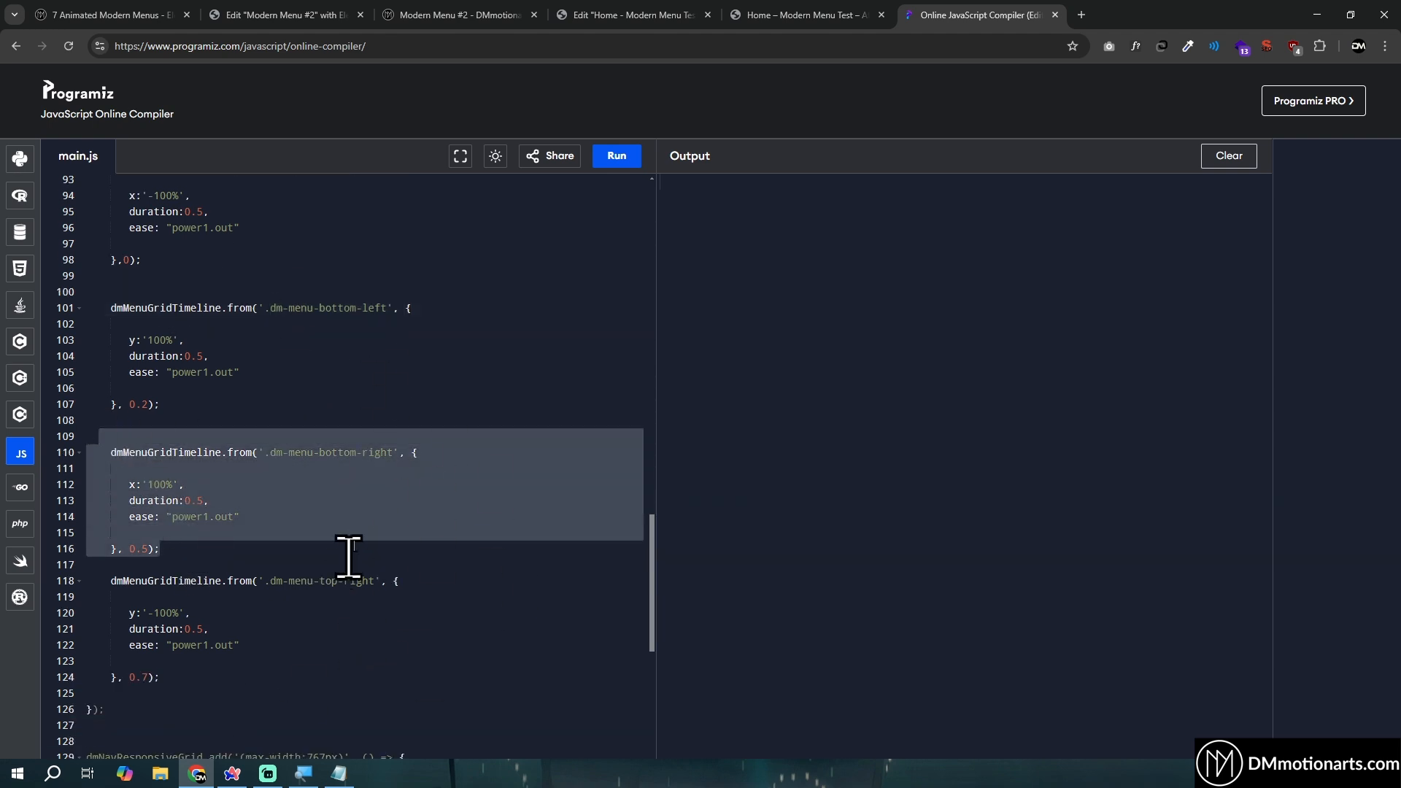
# - Check the timeline start positions of the (min-width:768px) panel tweens, and look back over the toggle script and CSS rules above them
pyautogui.click(125, 260)
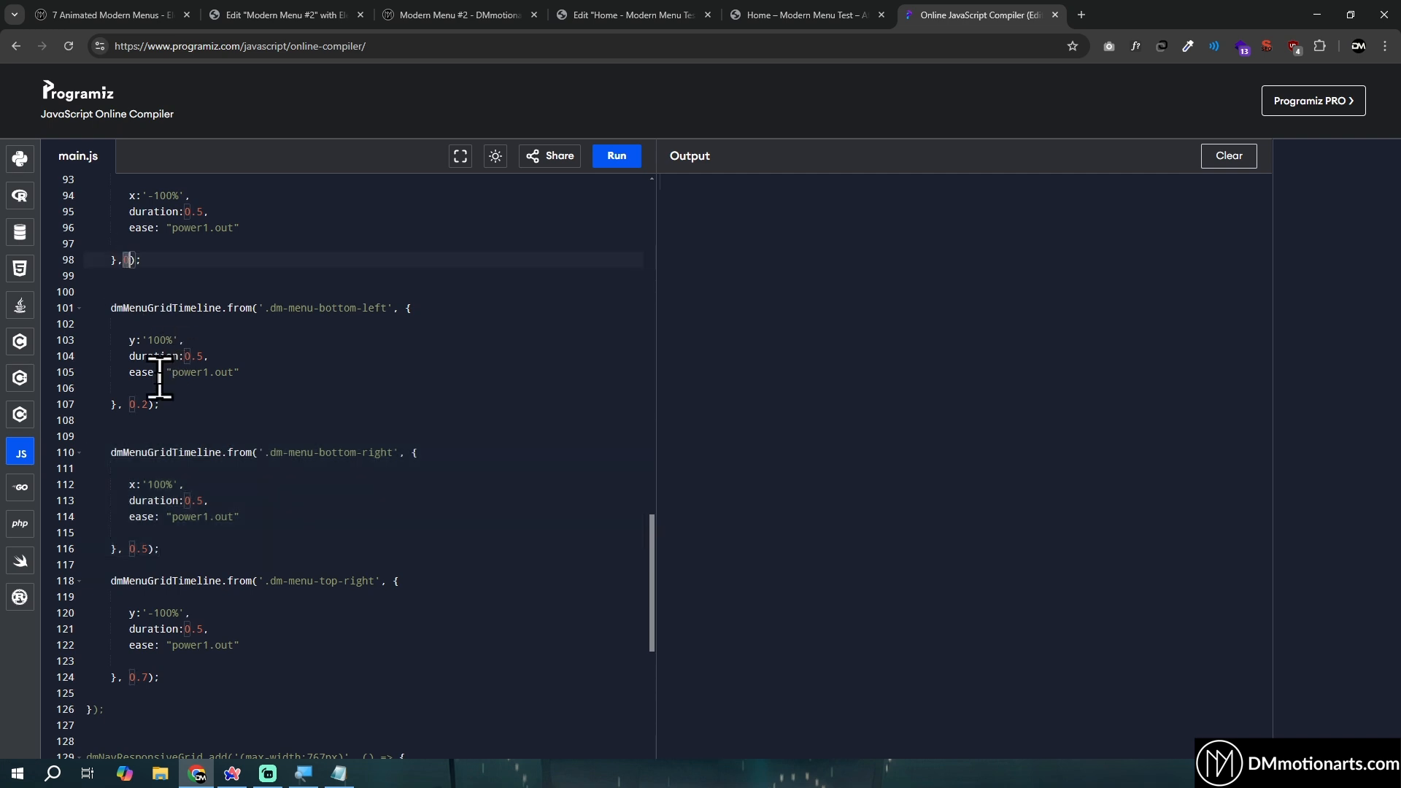
pyautogui.doubleClick(139, 549)
pyautogui.doubleClick(142, 676)
pyautogui.scroll(5, 325, 583)
pyautogui.scroll(4, 325, 584)
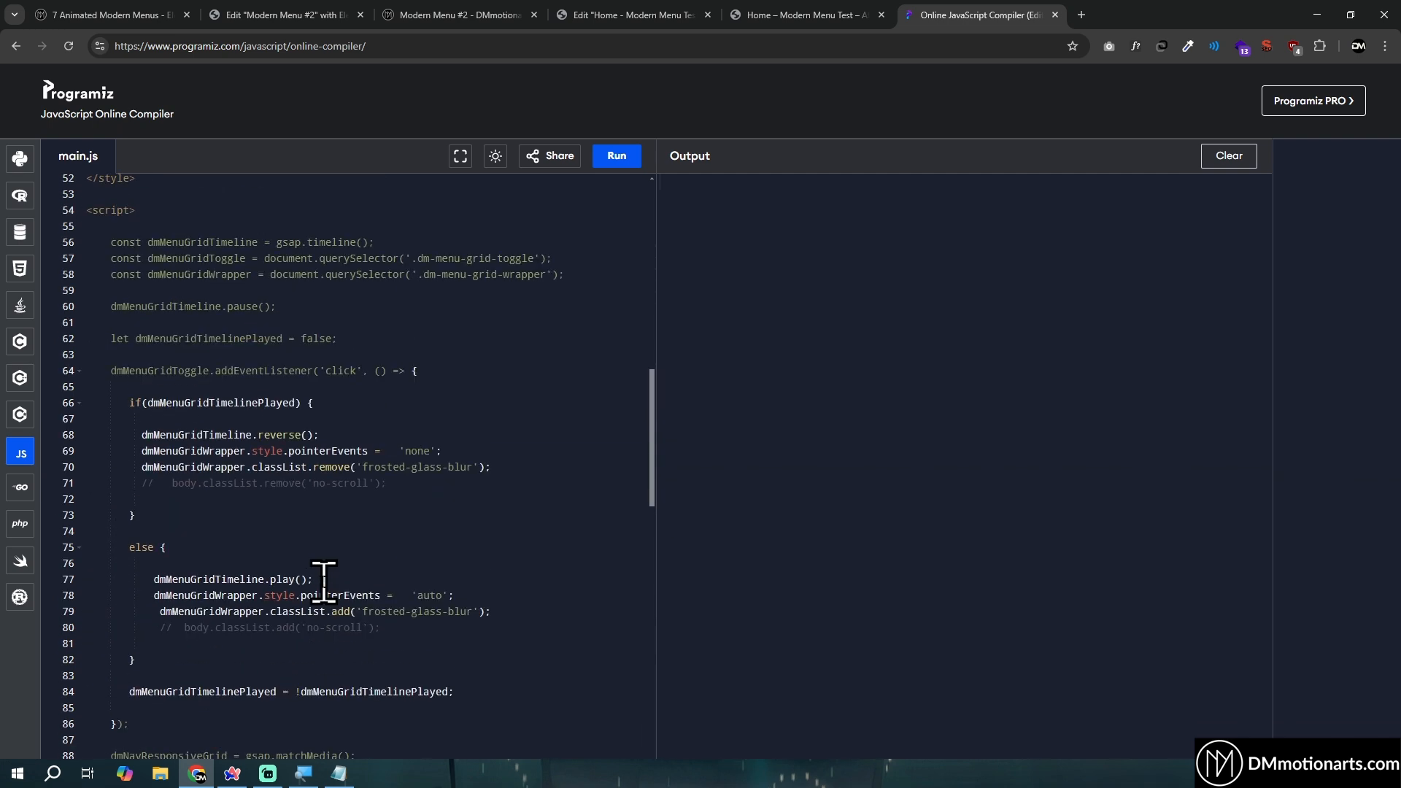
pyautogui.scroll(10, 328, 579)
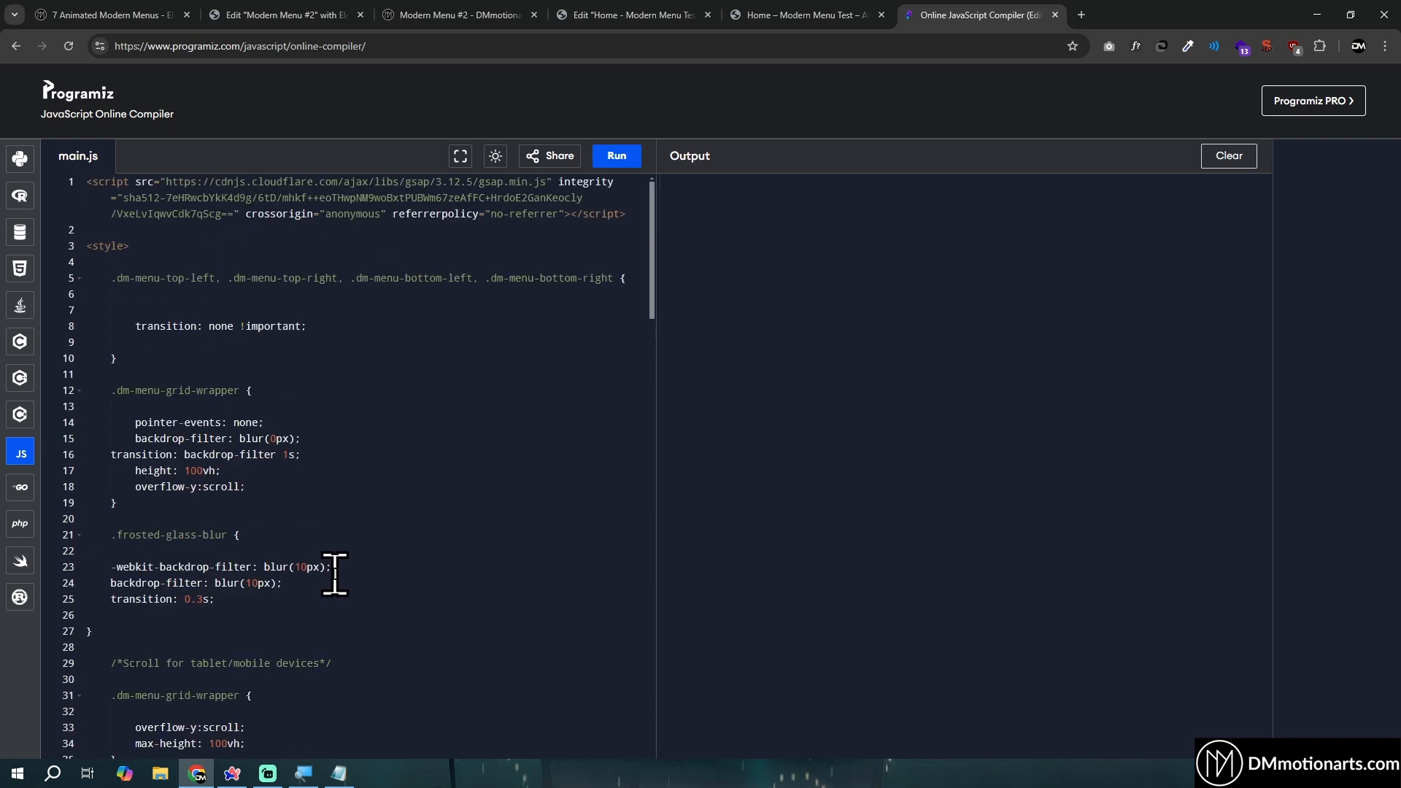
# - Switch to the live Modern Menu #2 demo page and look through it for the full-screen menu examples
pyautogui.click(35, 13)
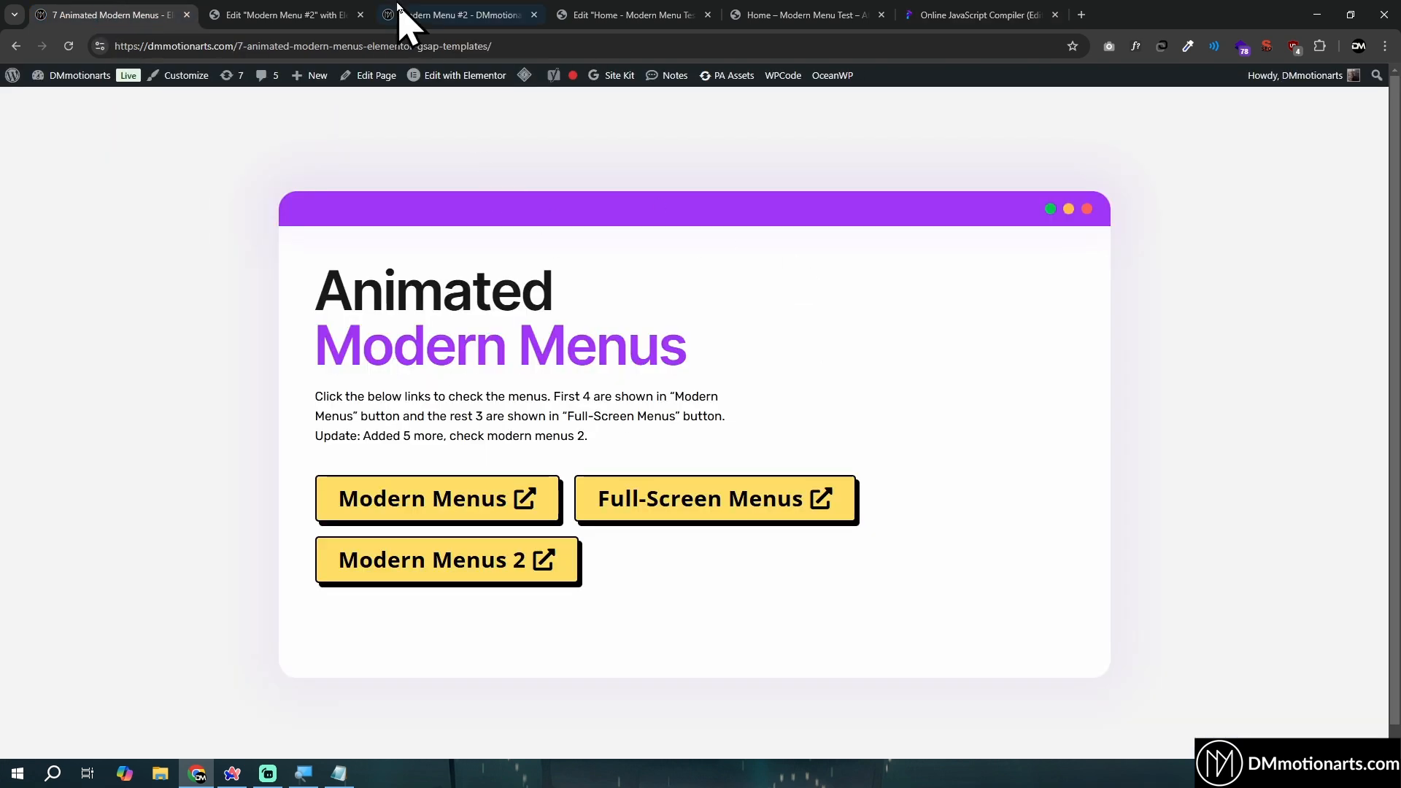
pyautogui.click(430, 7)
pyautogui.scroll(-5, 693, 471)
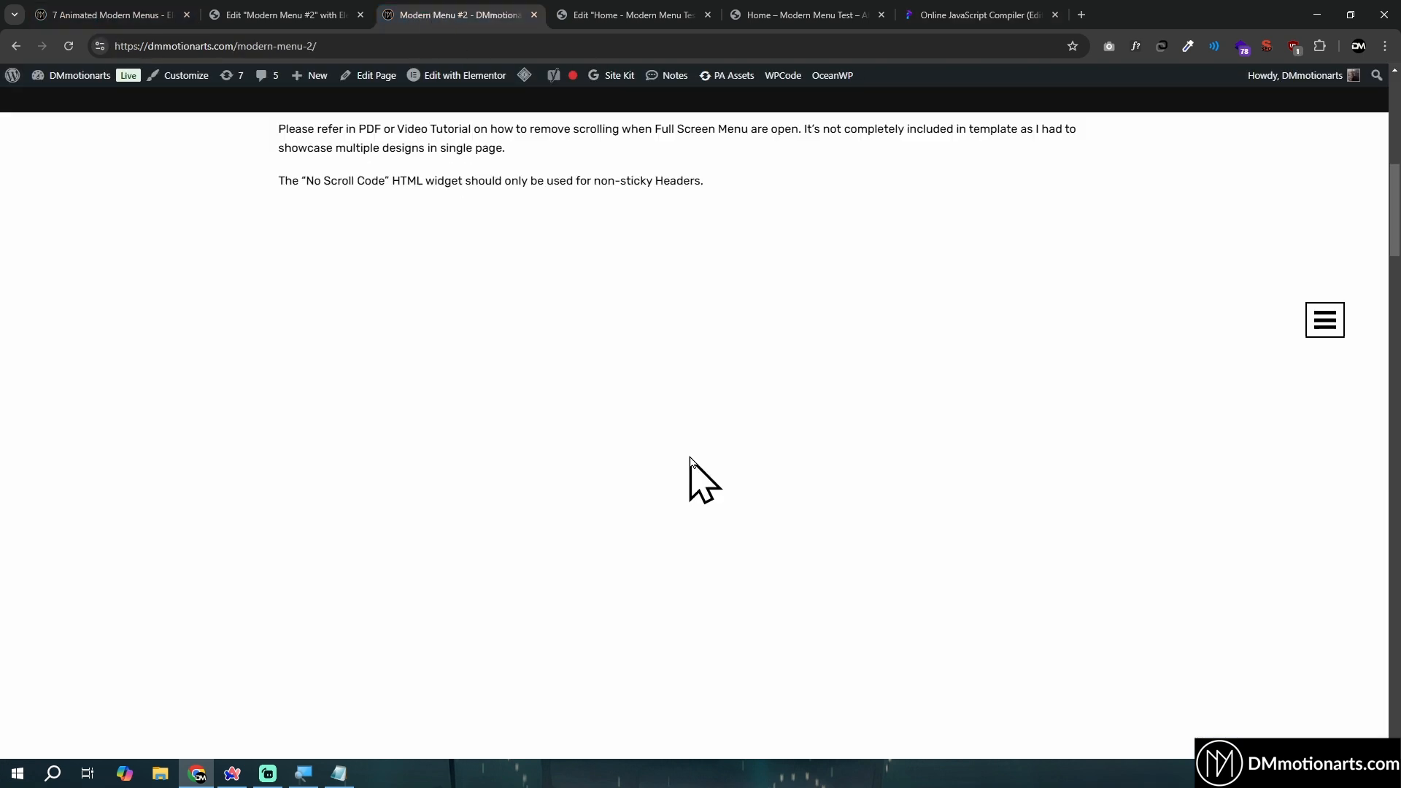